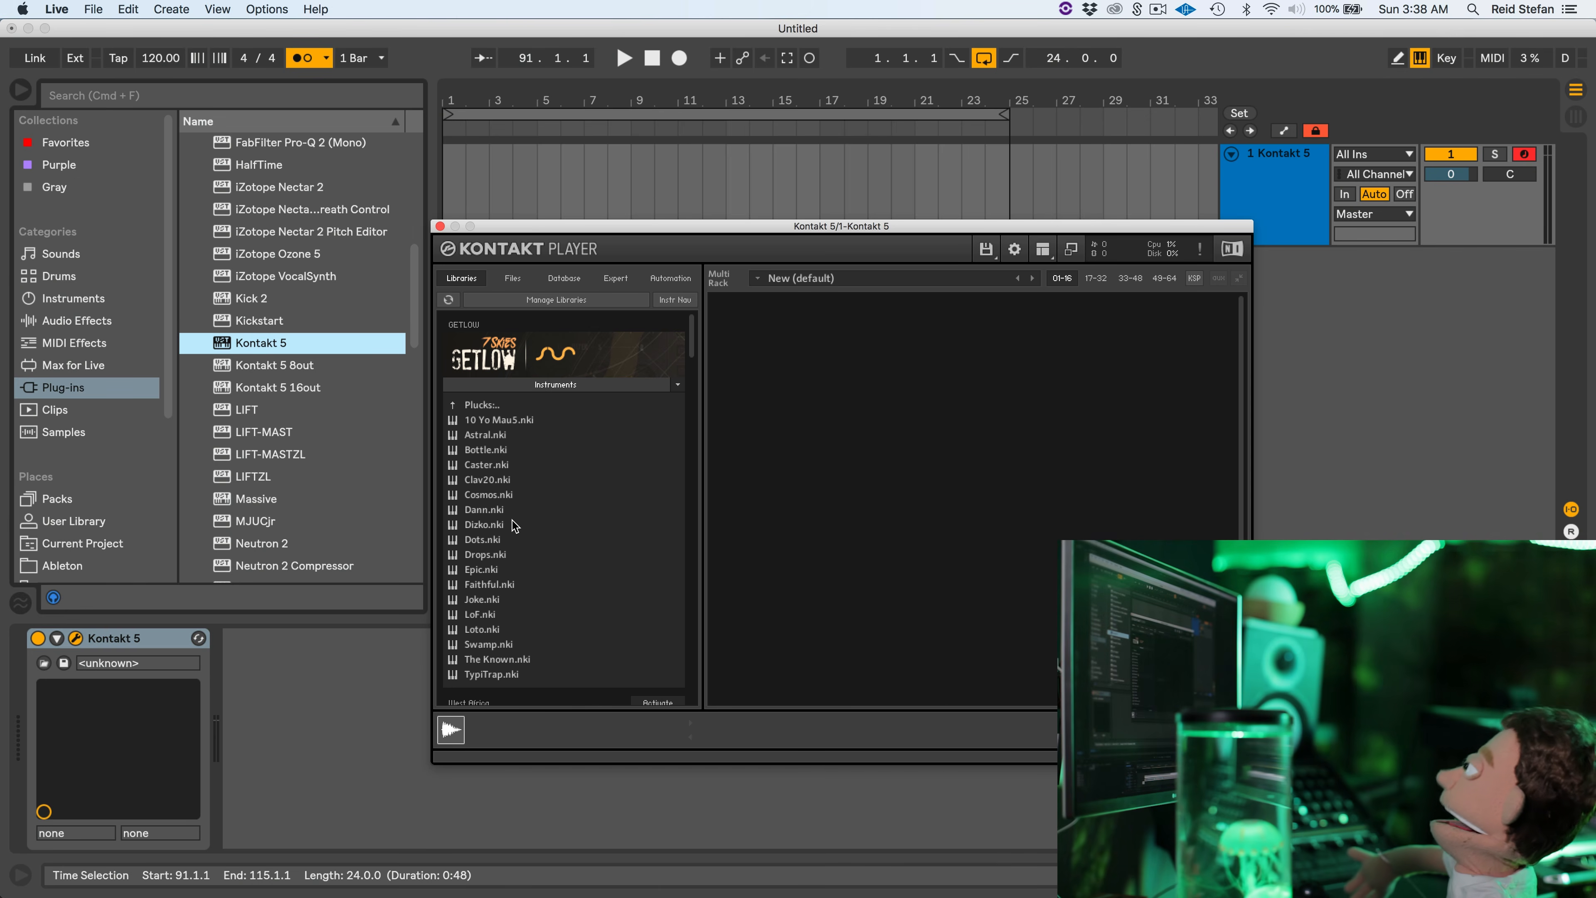
Load Dizko.nki from the Getlow library into Kontakt and adjust its amp envelope attack and glide
{"action": "double_click", "coordinate": [513, 524]}
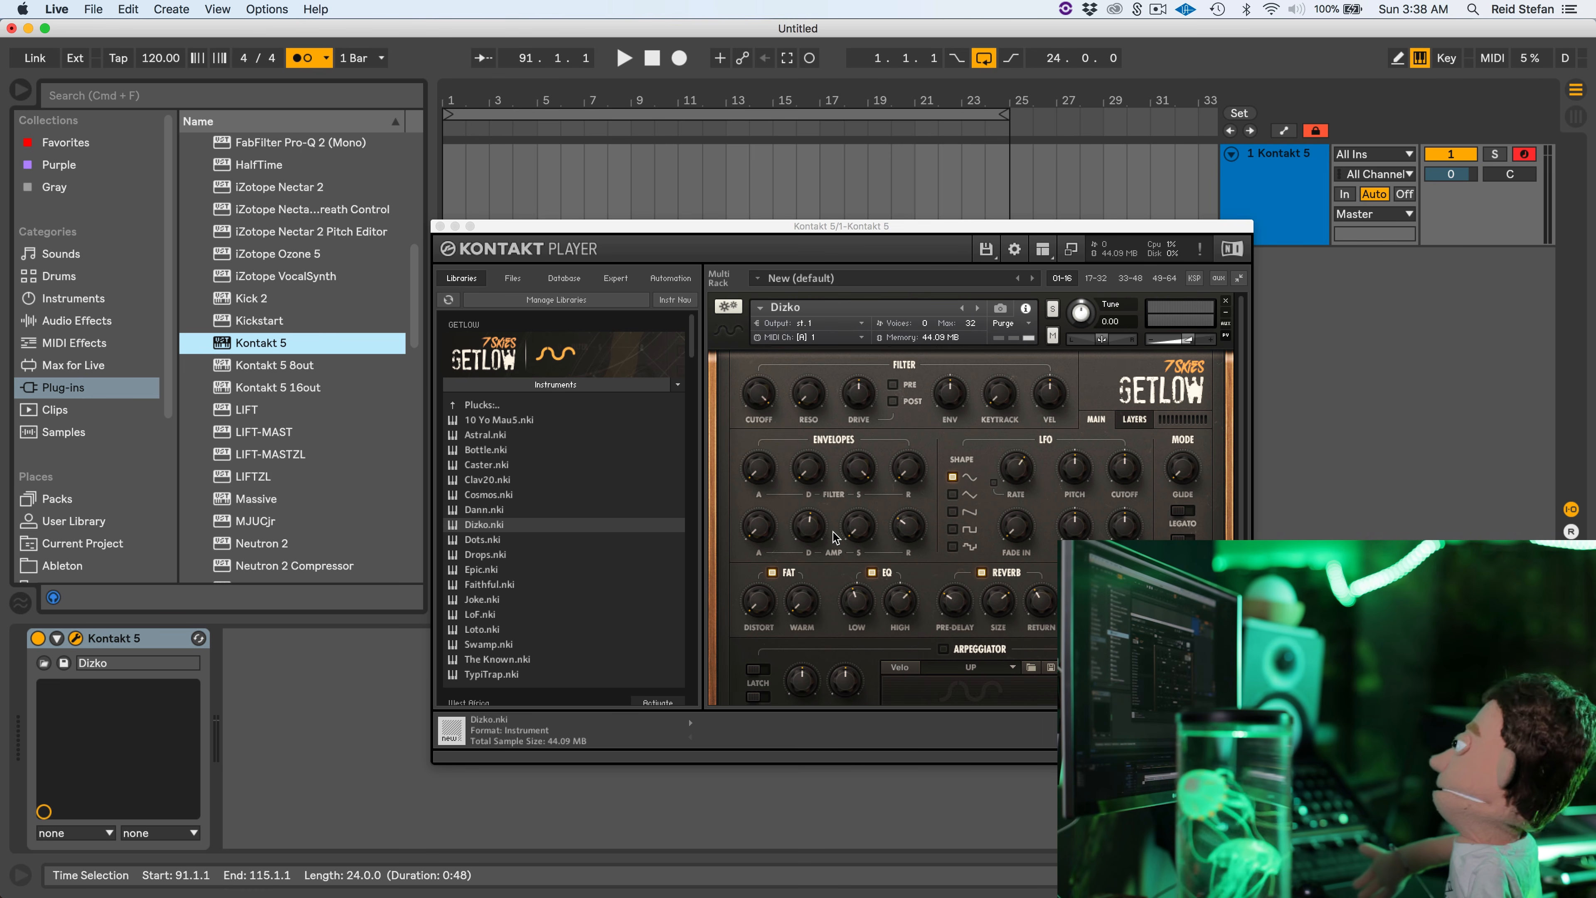
{"action": "left_click", "coordinate": [760, 535]}
{"action": "left_click_drag", "start_coordinate": [761, 530], "coordinate": [759, 483]}
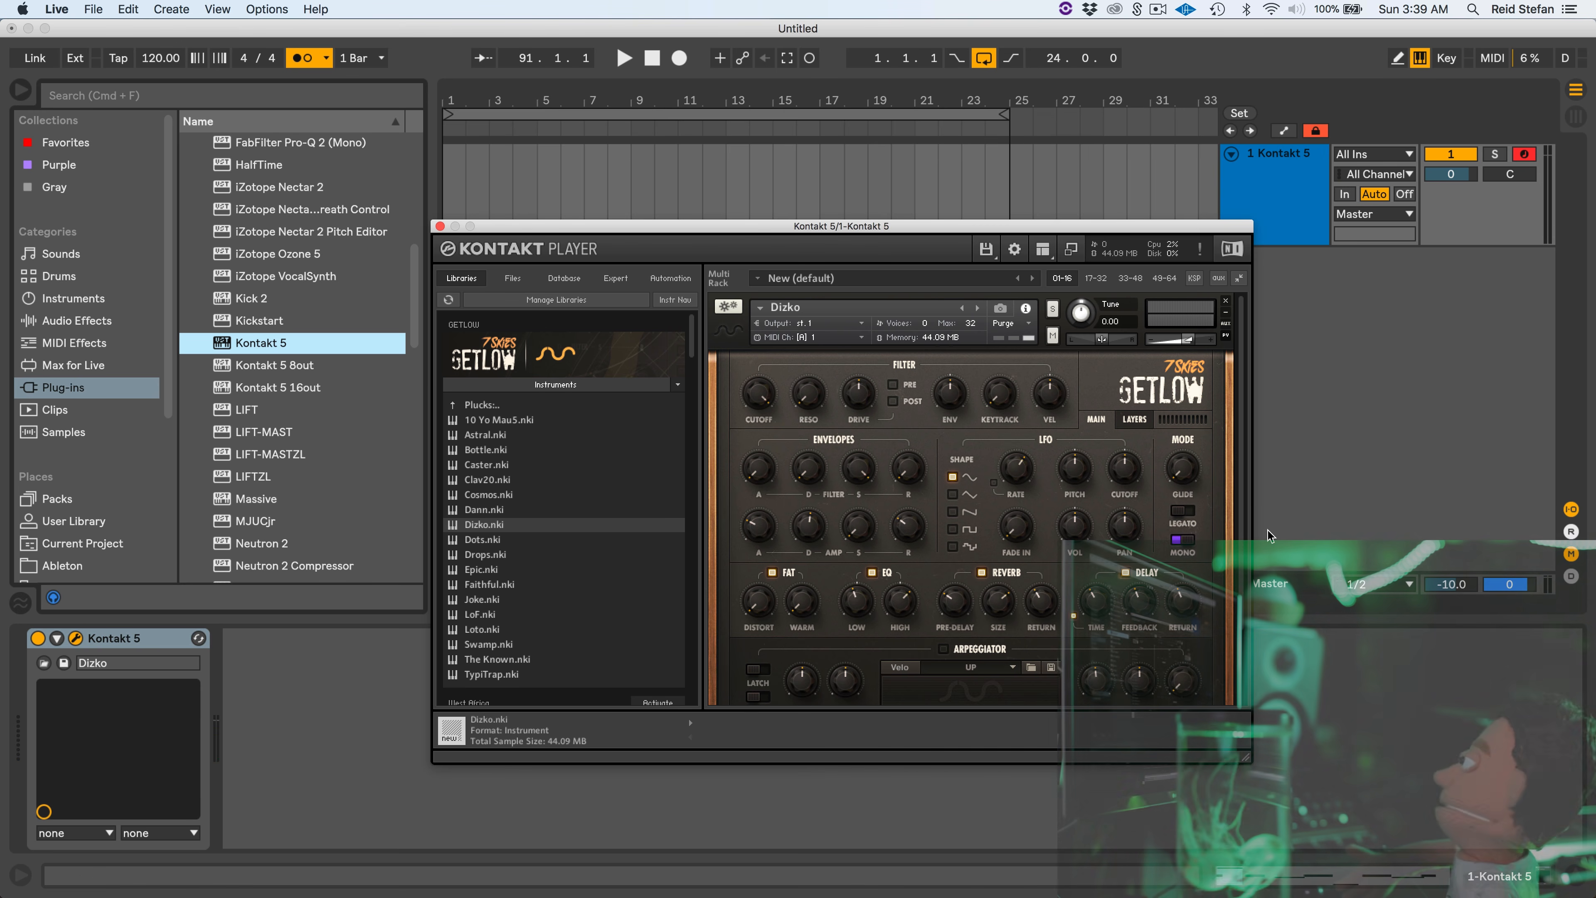
{"action": "mouse_move", "coordinate": [1185, 479]}
{"action": "left_mouse_down"}
{"action": "mouse_move", "coordinate": [1181, 455]}
{"action": "mouse_move", "coordinate": [1184, 480]}
{"action": "left_mouse_up"}
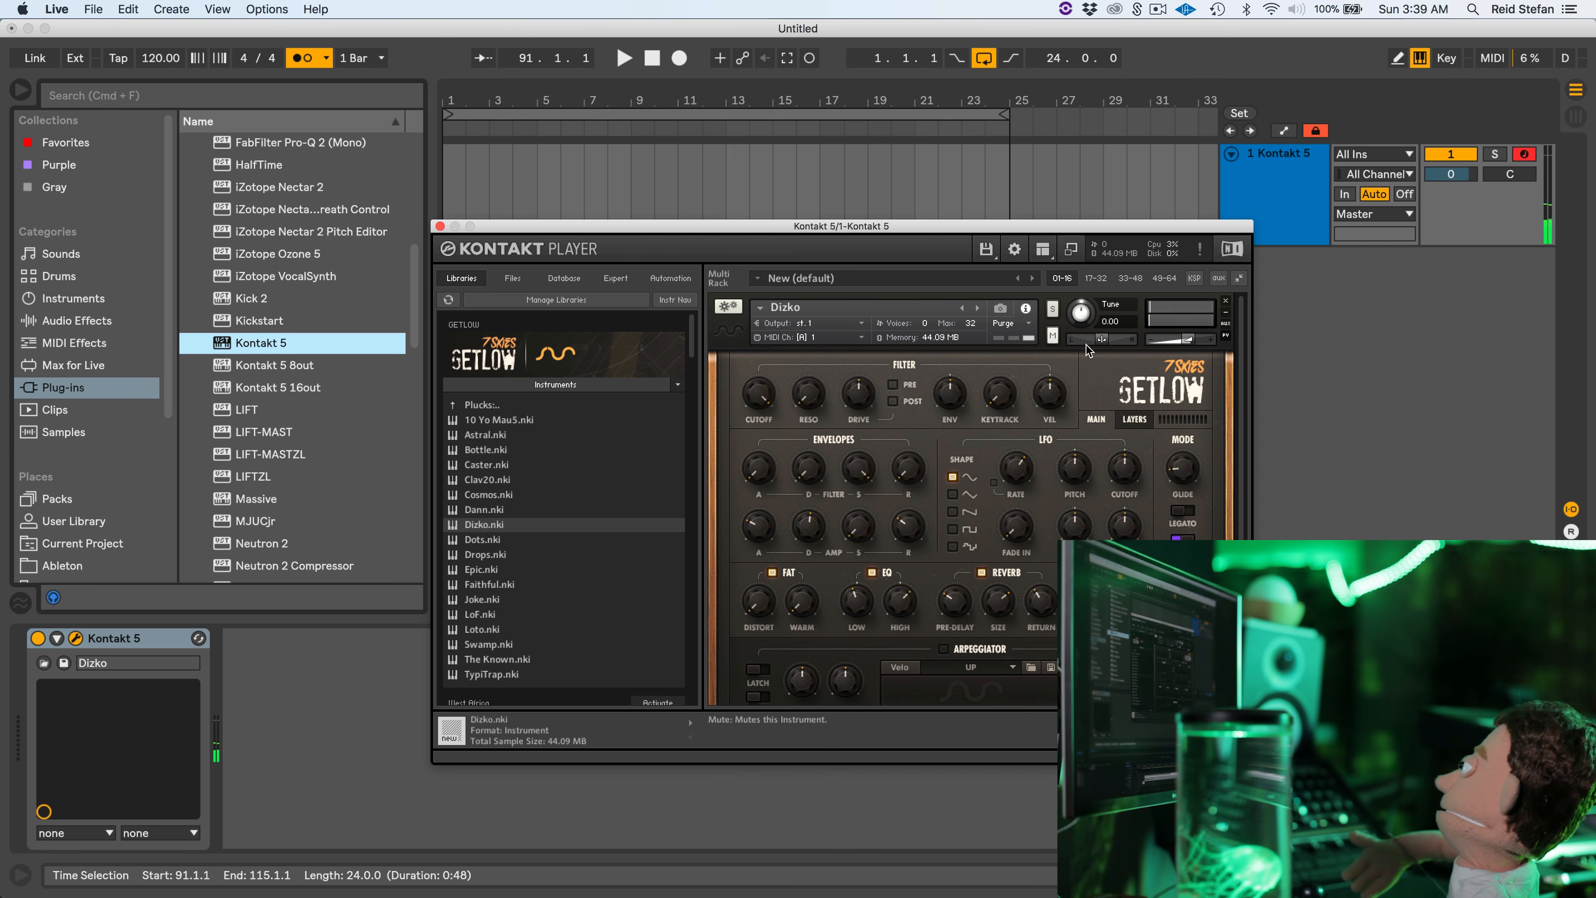
{"action": "left_click", "coordinate": [440, 225]}
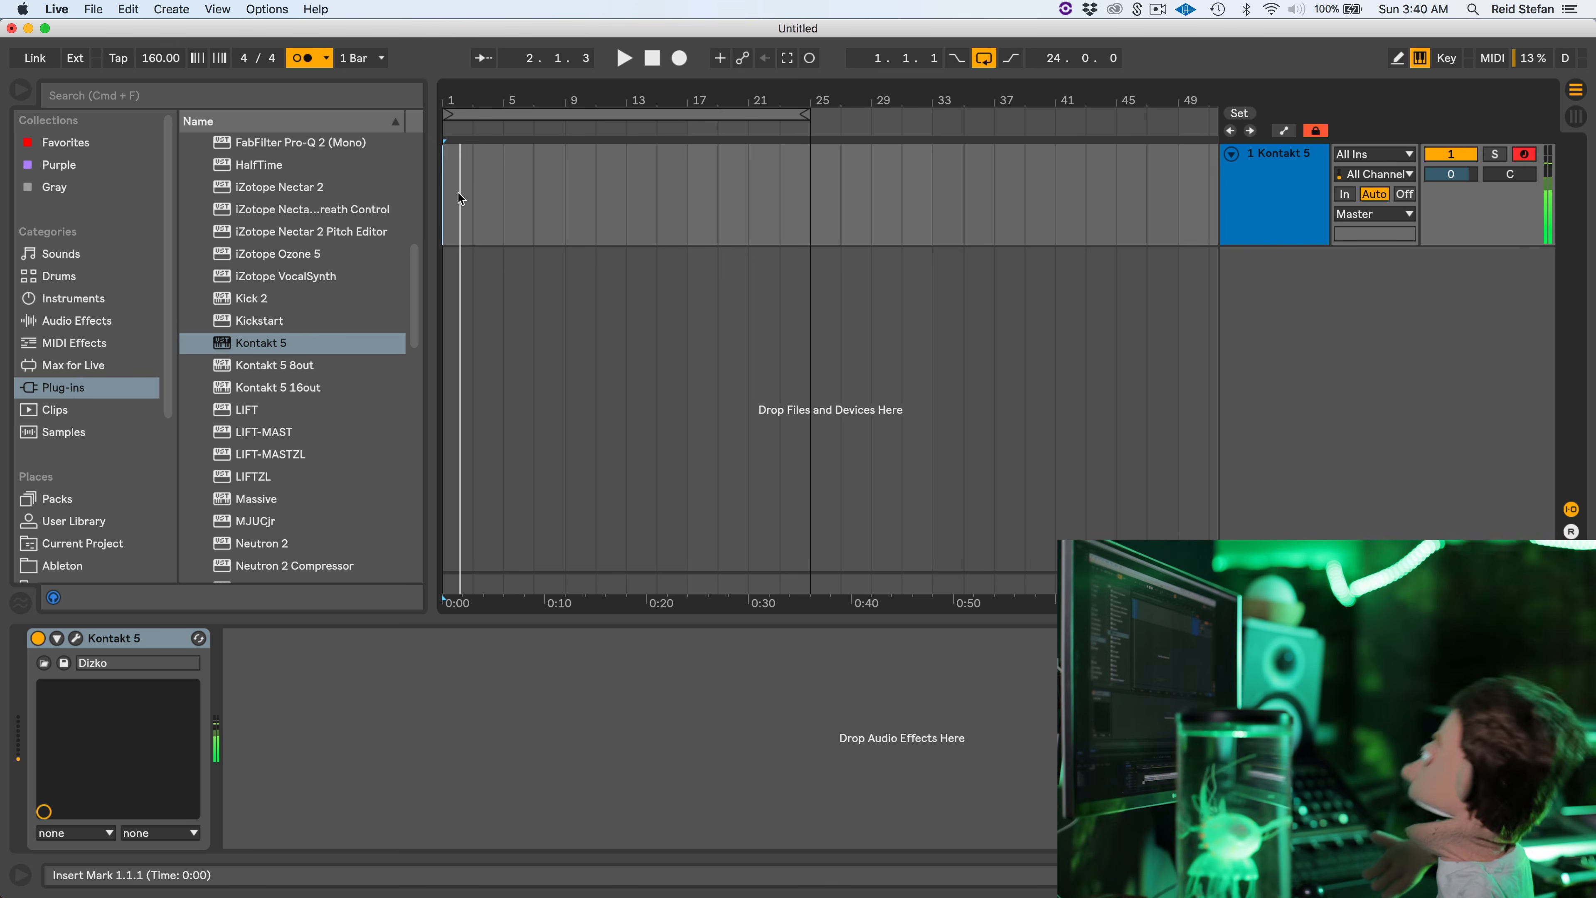
Capture the just-played MIDI as a four-bar clip on the Kontakt track and open its notes for editing
{"action": "left_click", "coordinate": [785, 58]}
{"action": "left_click", "coordinate": [500, 186]}
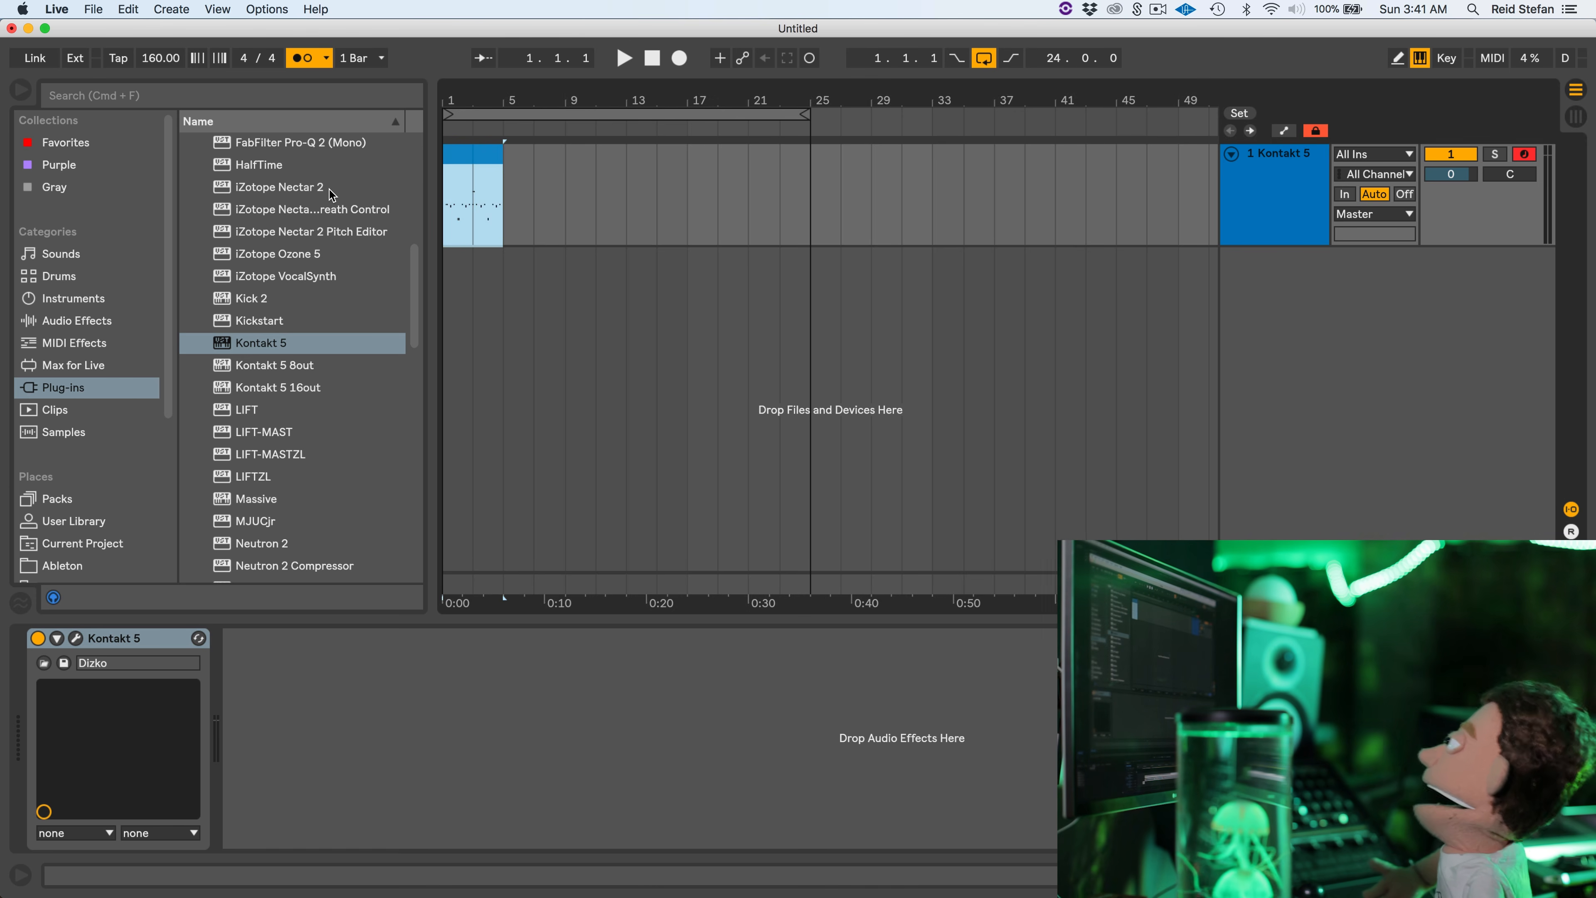
{"action": "double_click", "coordinate": [482, 159]}
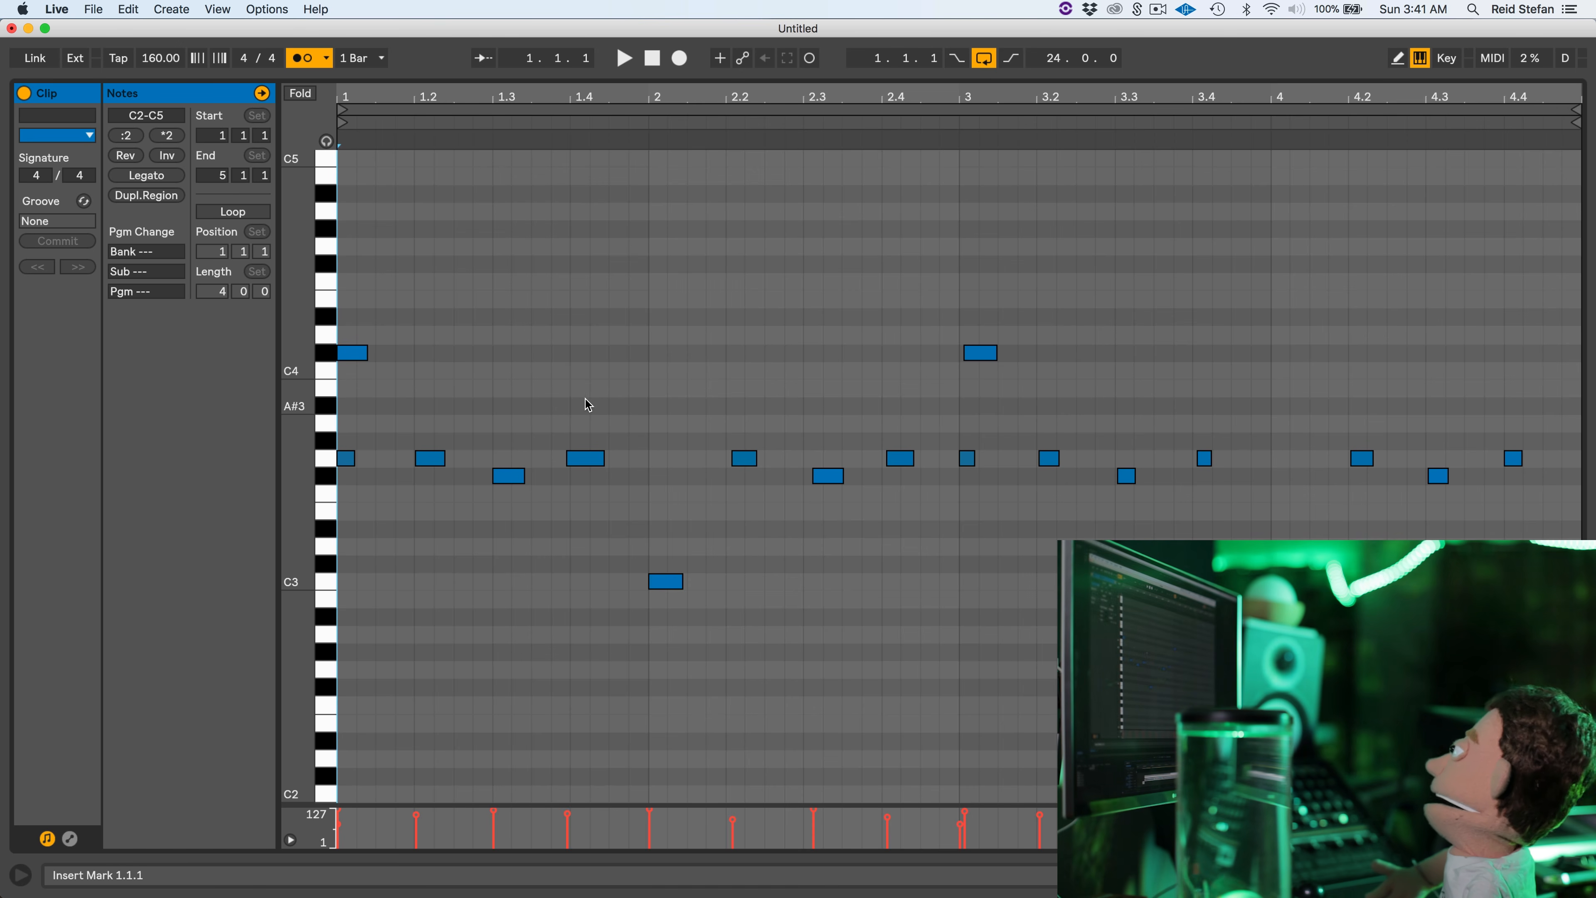
Play the clip and nudge its first C#4 note slightly later, off the start of the bar
{"action": "key", "text": "space"}
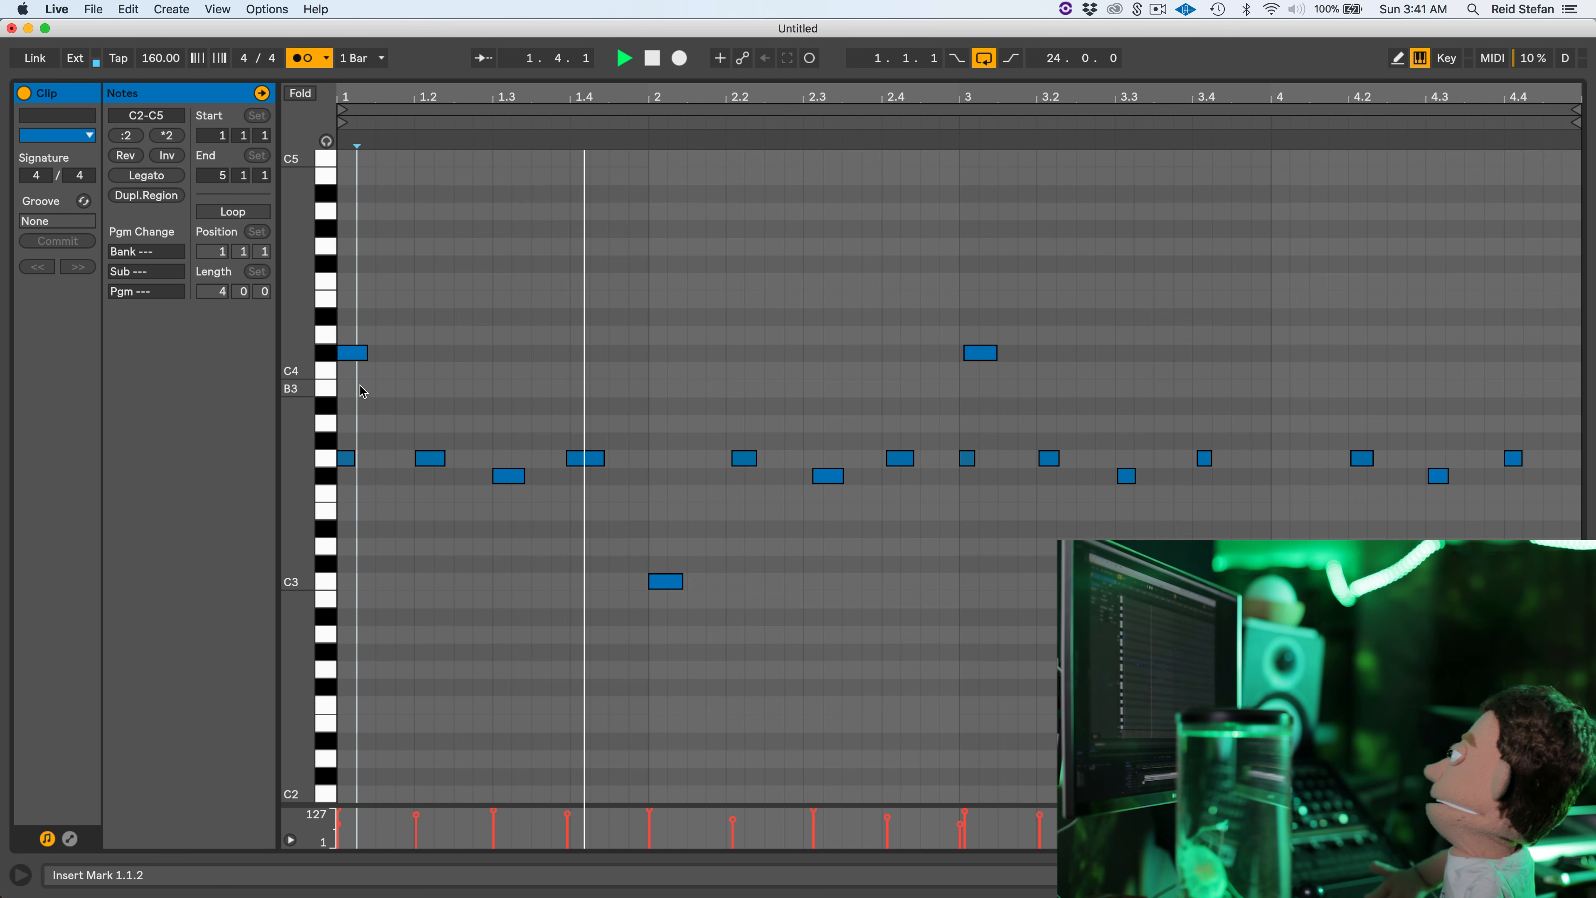
{"action": "left_click_drag", "start_coordinate": [359, 353], "coordinate": [367, 357]}
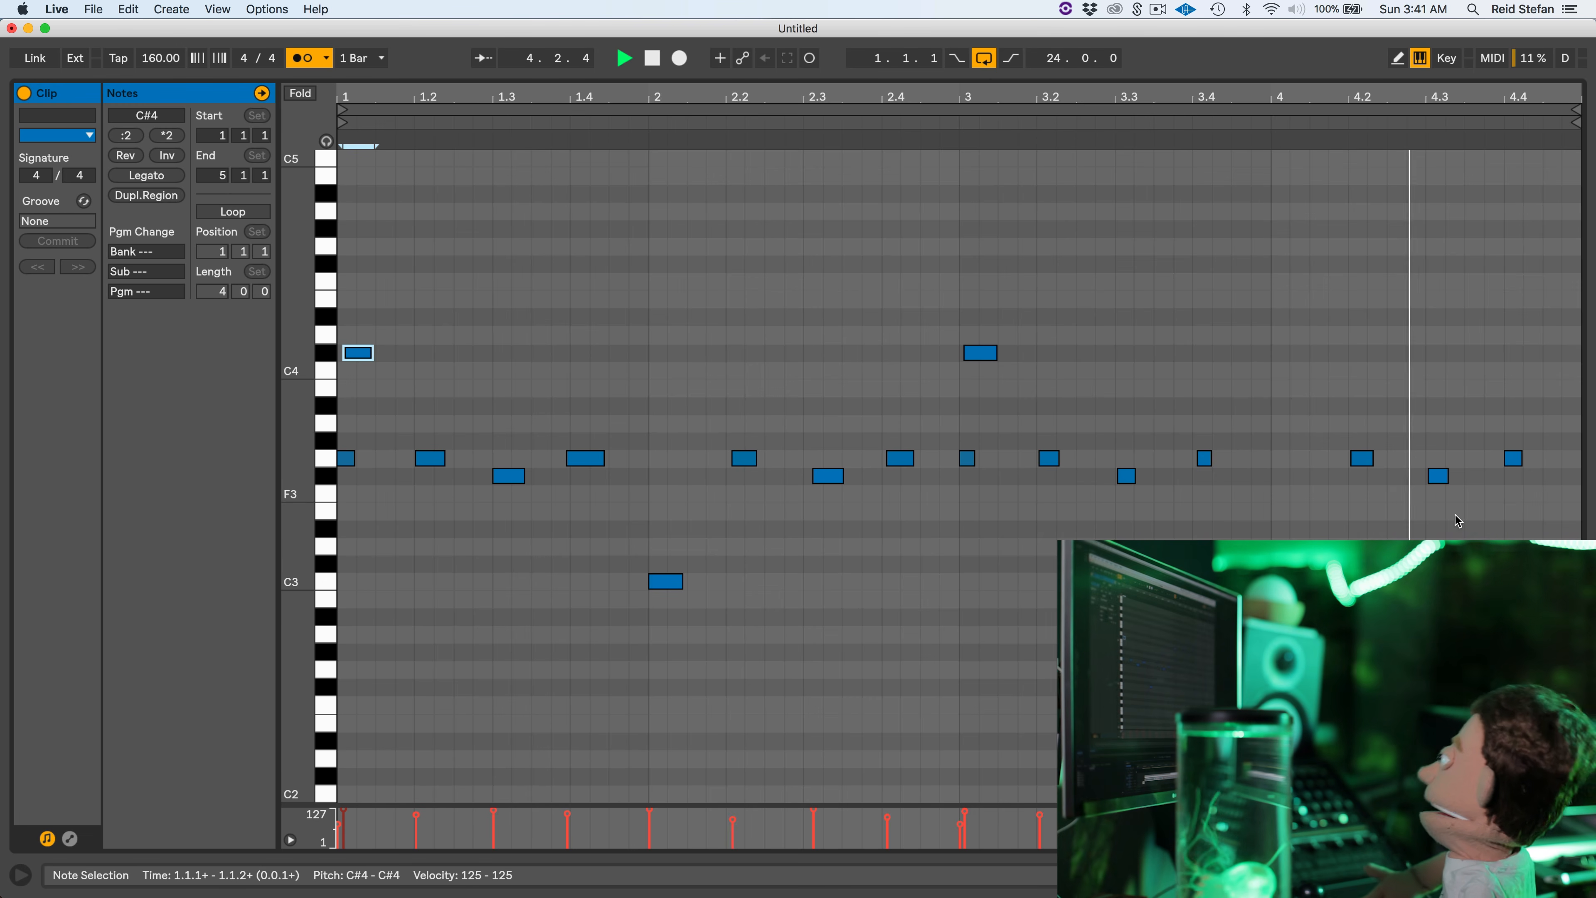
{"action": "key", "text": "space"}
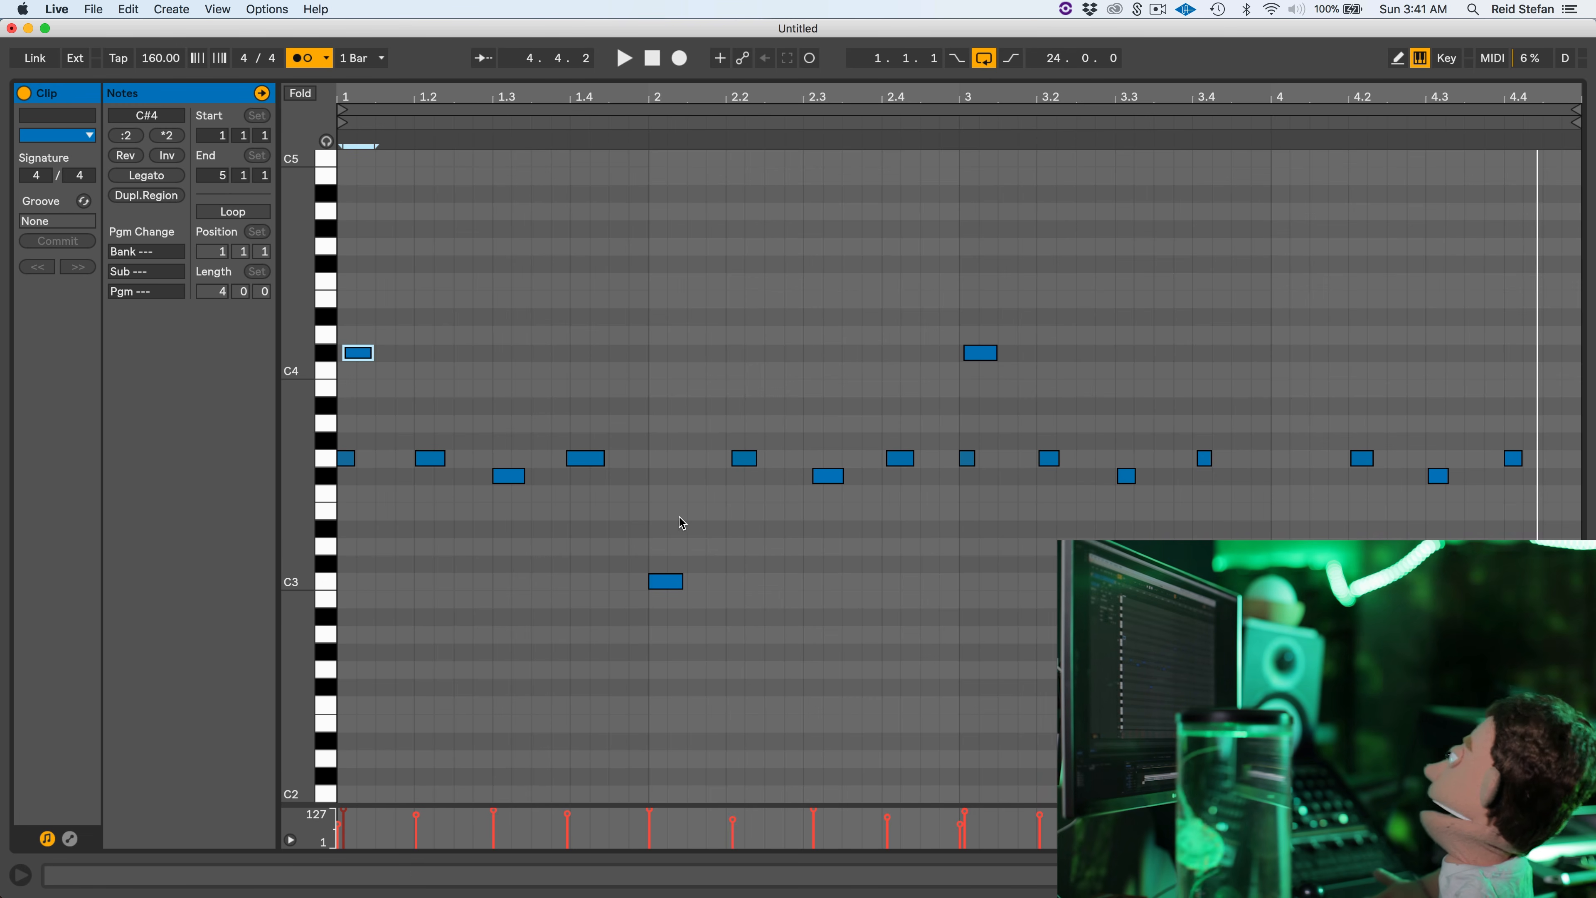
Quantize the C3 to G3 notes after the first beat to 1/16 at 100 % and play the clip
{"action": "left_click_drag", "start_coordinate": [1512, 285], "coordinate": [383, 403]}
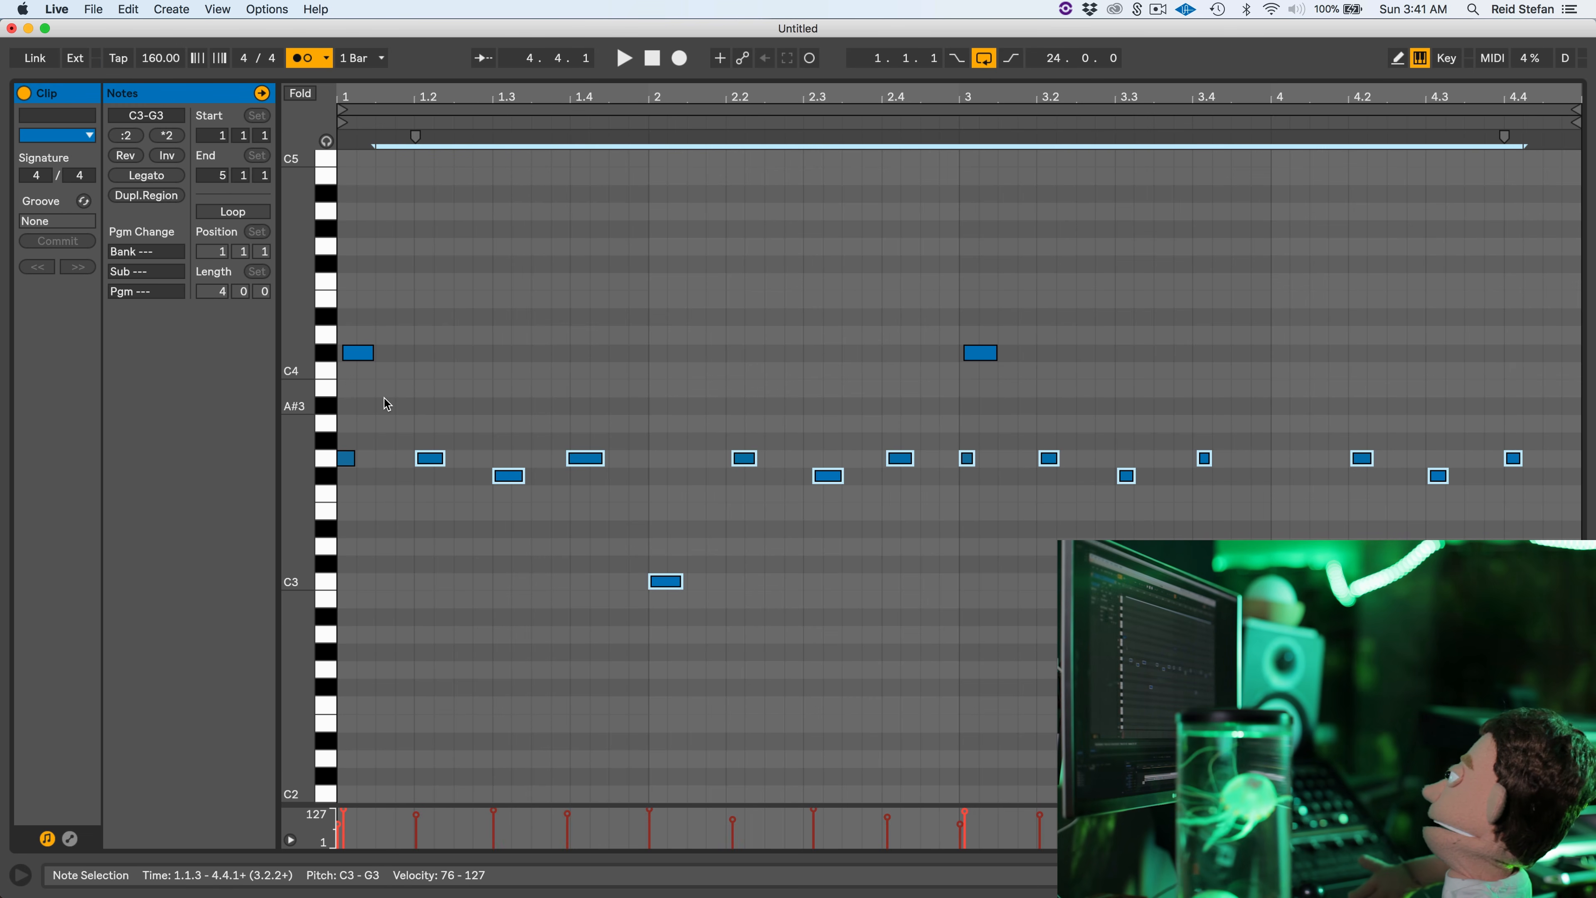
{"action": "key", "text": "super+shift+u"}
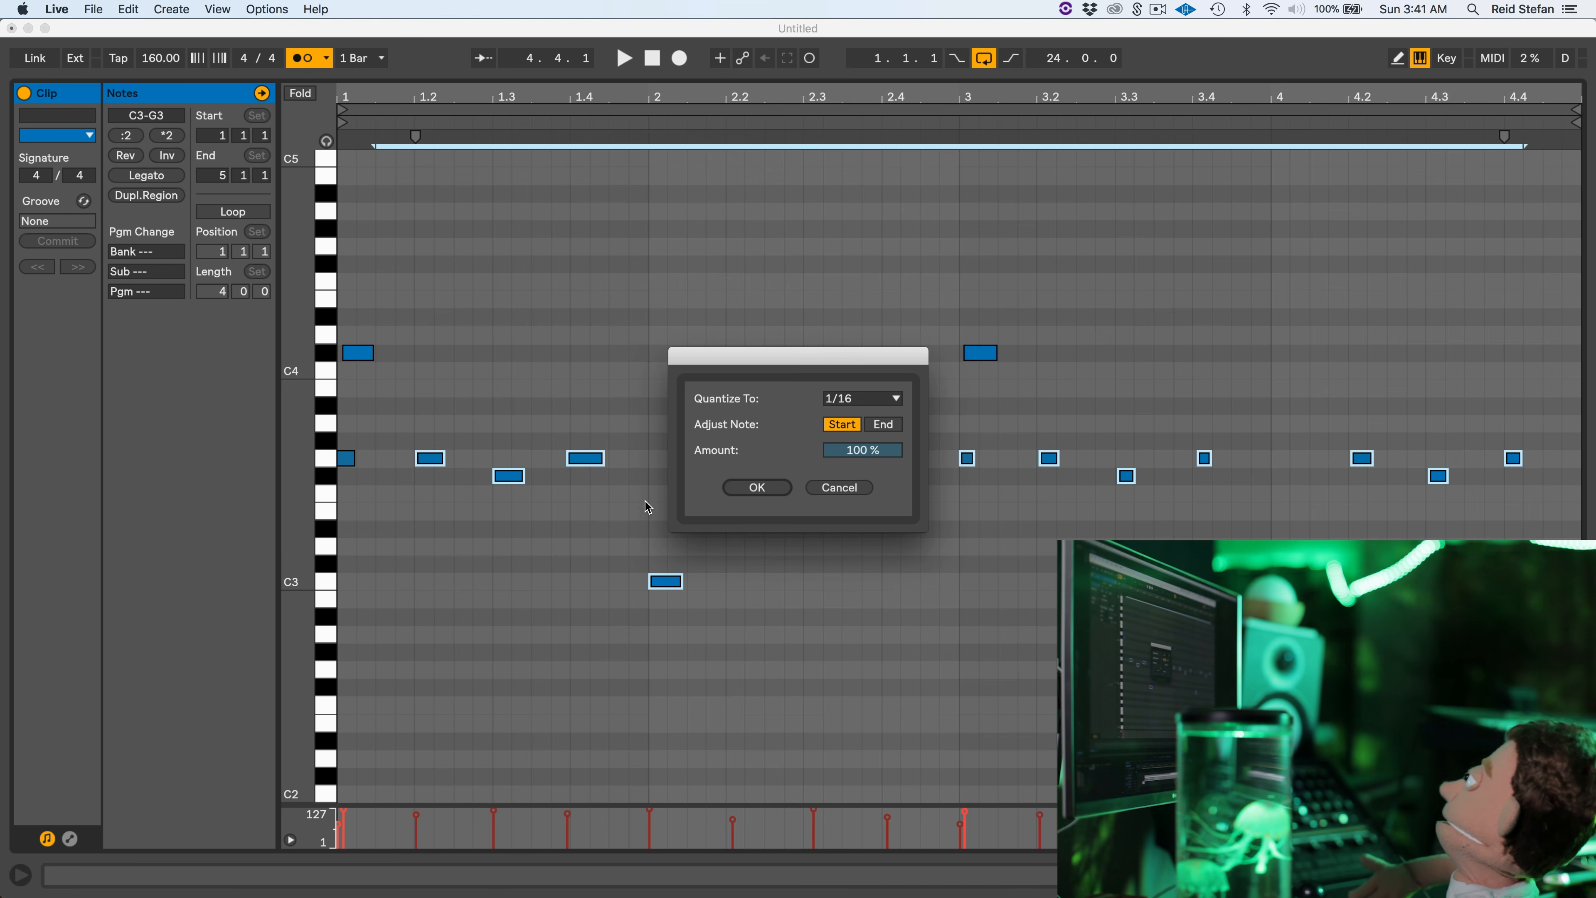
{"action": "left_click", "coordinate": [765, 488]}
{"action": "key", "text": "space"}
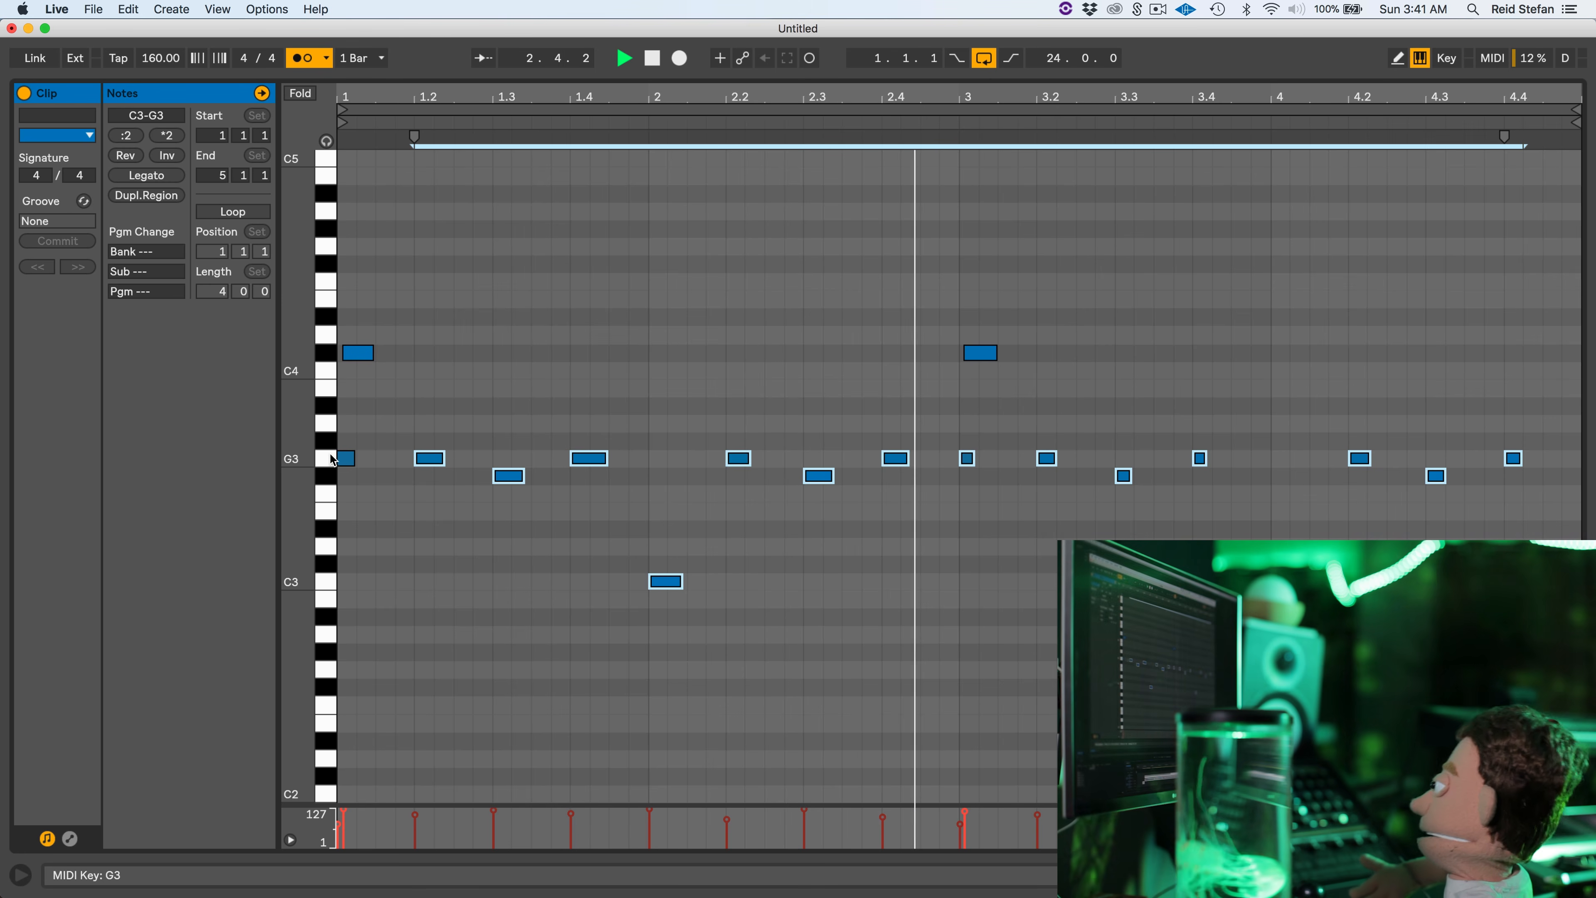
Select the G3 notes from beat 1.2 to 4.4, except the one on bar 3, and nudge them slightly later
{"action": "left_click", "coordinate": [396, 460]}
{"action": "left_click_drag", "start_coordinate": [649, 459], "coordinate": [1520, 466]}
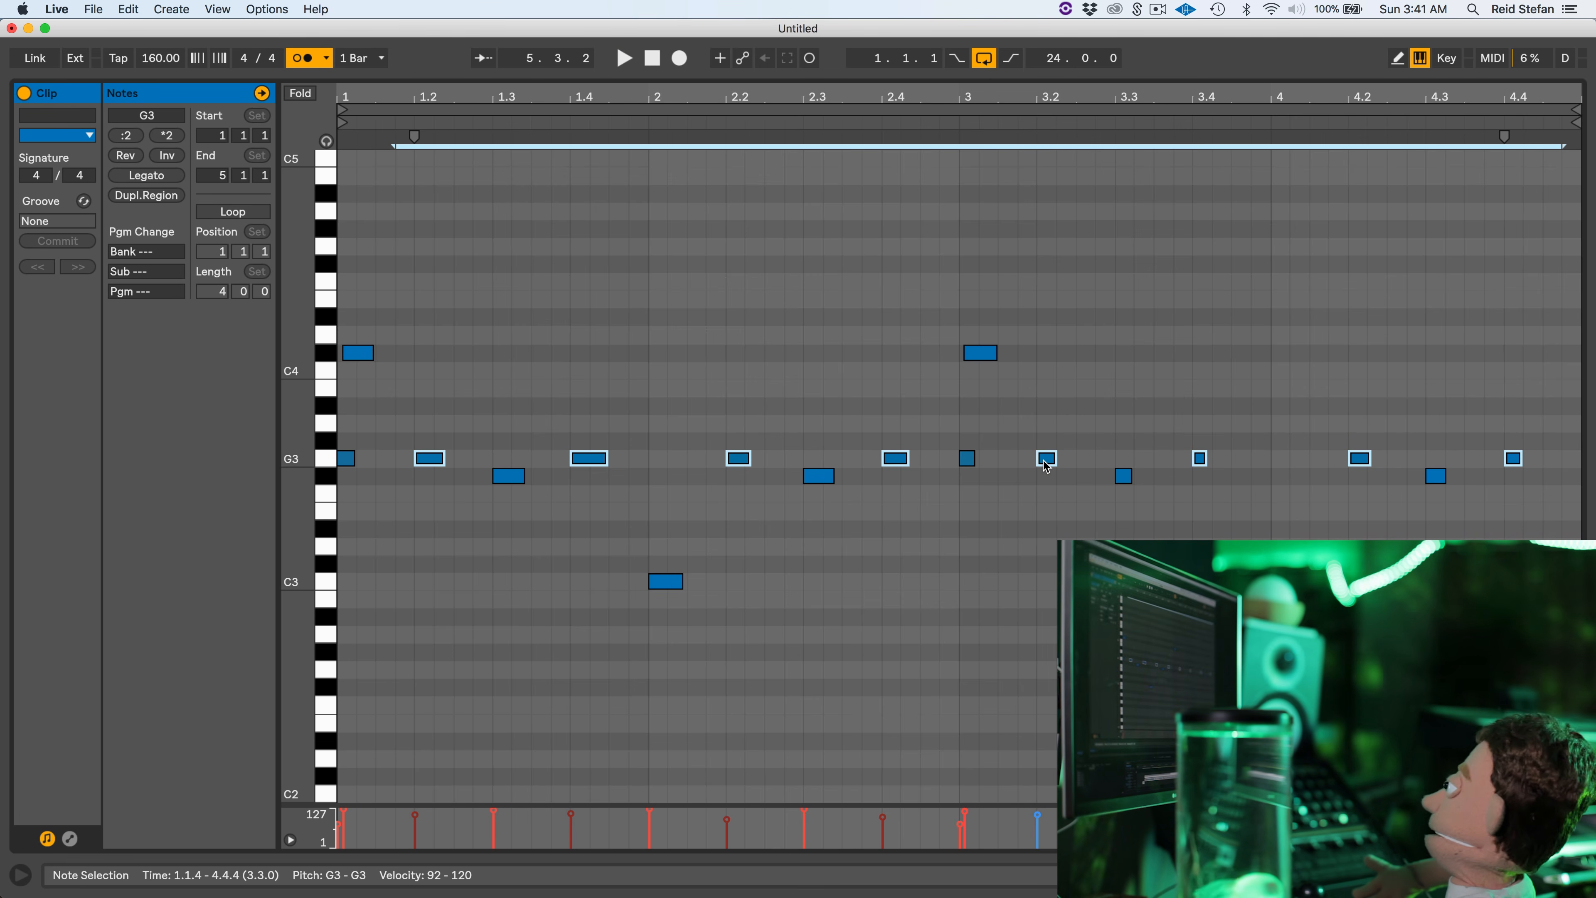
{"action": "left_click_drag", "start_coordinate": [1045, 463], "coordinate": [1044, 460]}
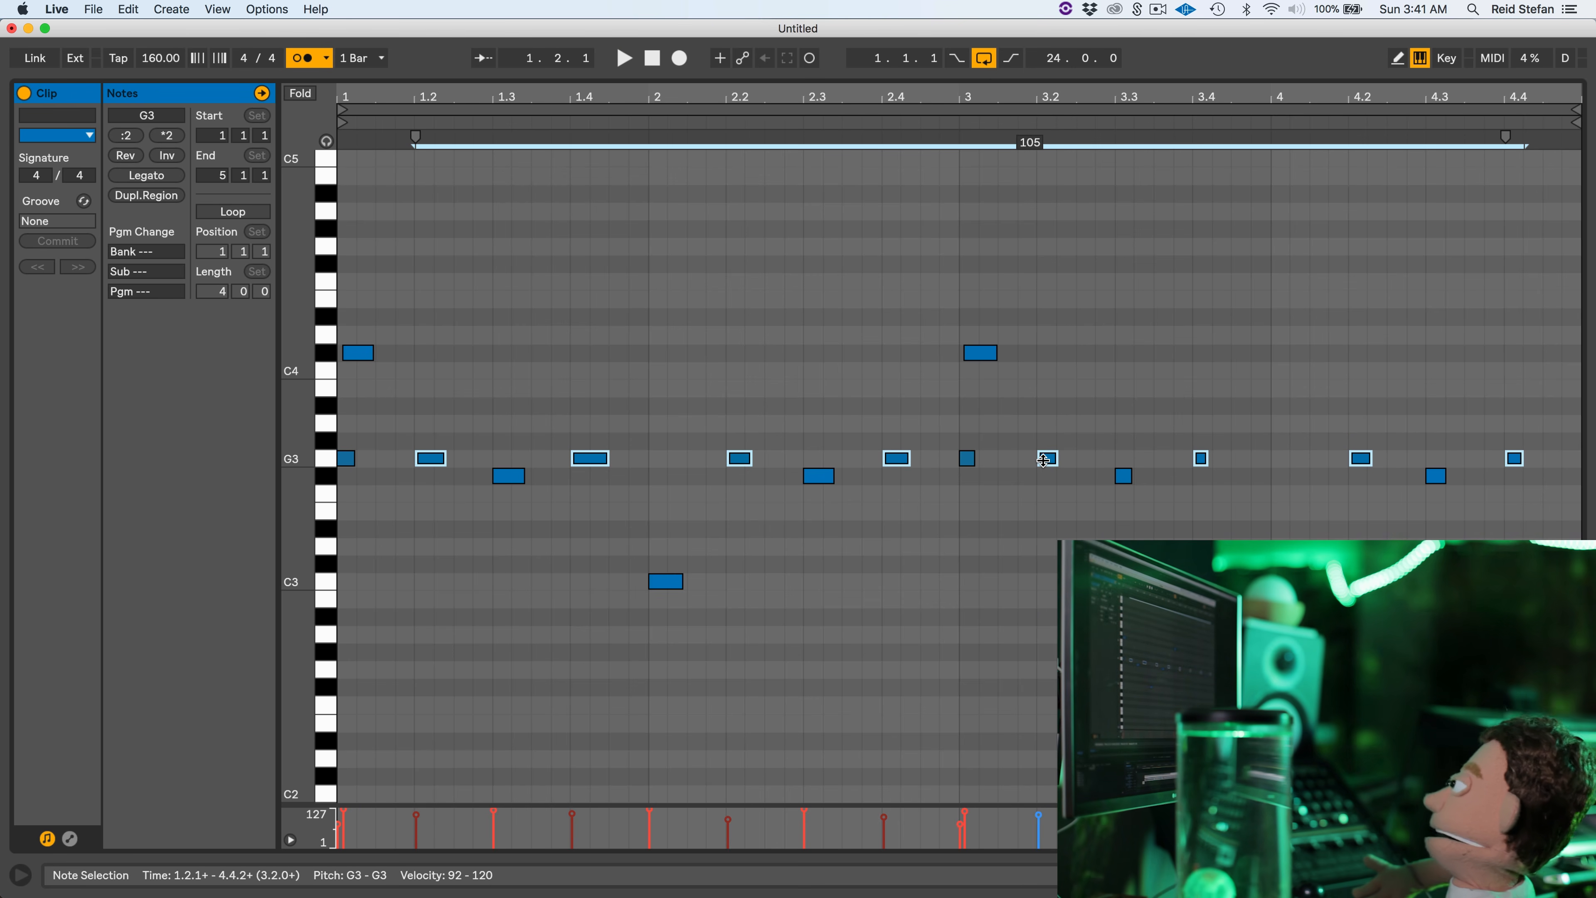
{"action": "key", "text": "space"}
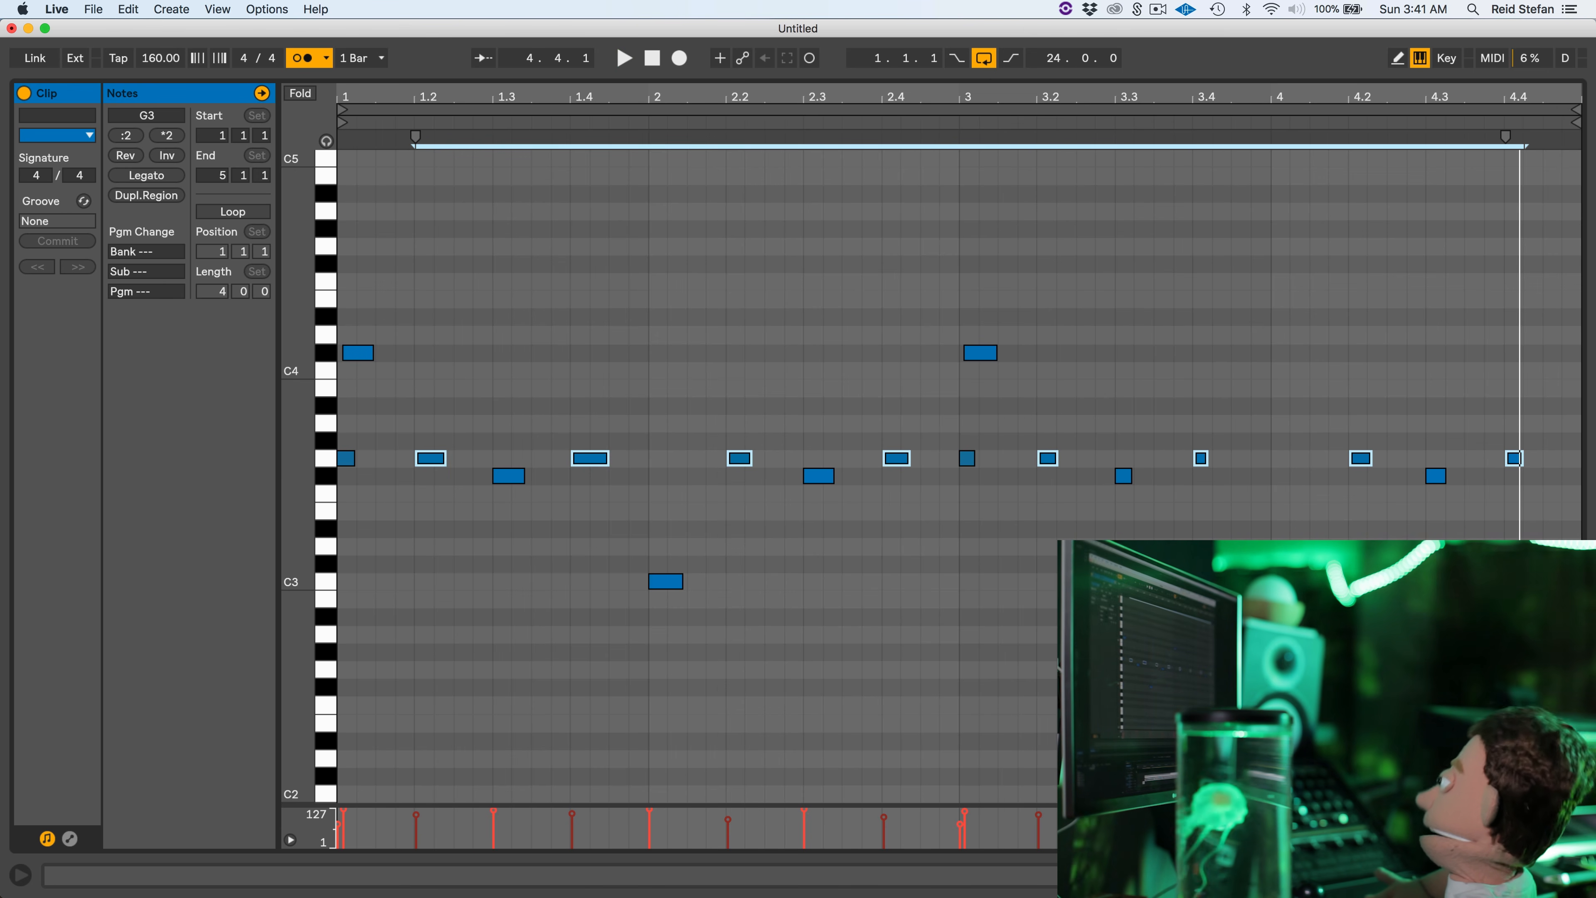
Turn on looping for the melody clip, extend it to 16 bars, and set the arrangement loop to the same 16 bars
{"action": "key", "text": "alt+super+l"}
{"action": "left_click", "coordinate": [468, 177]}
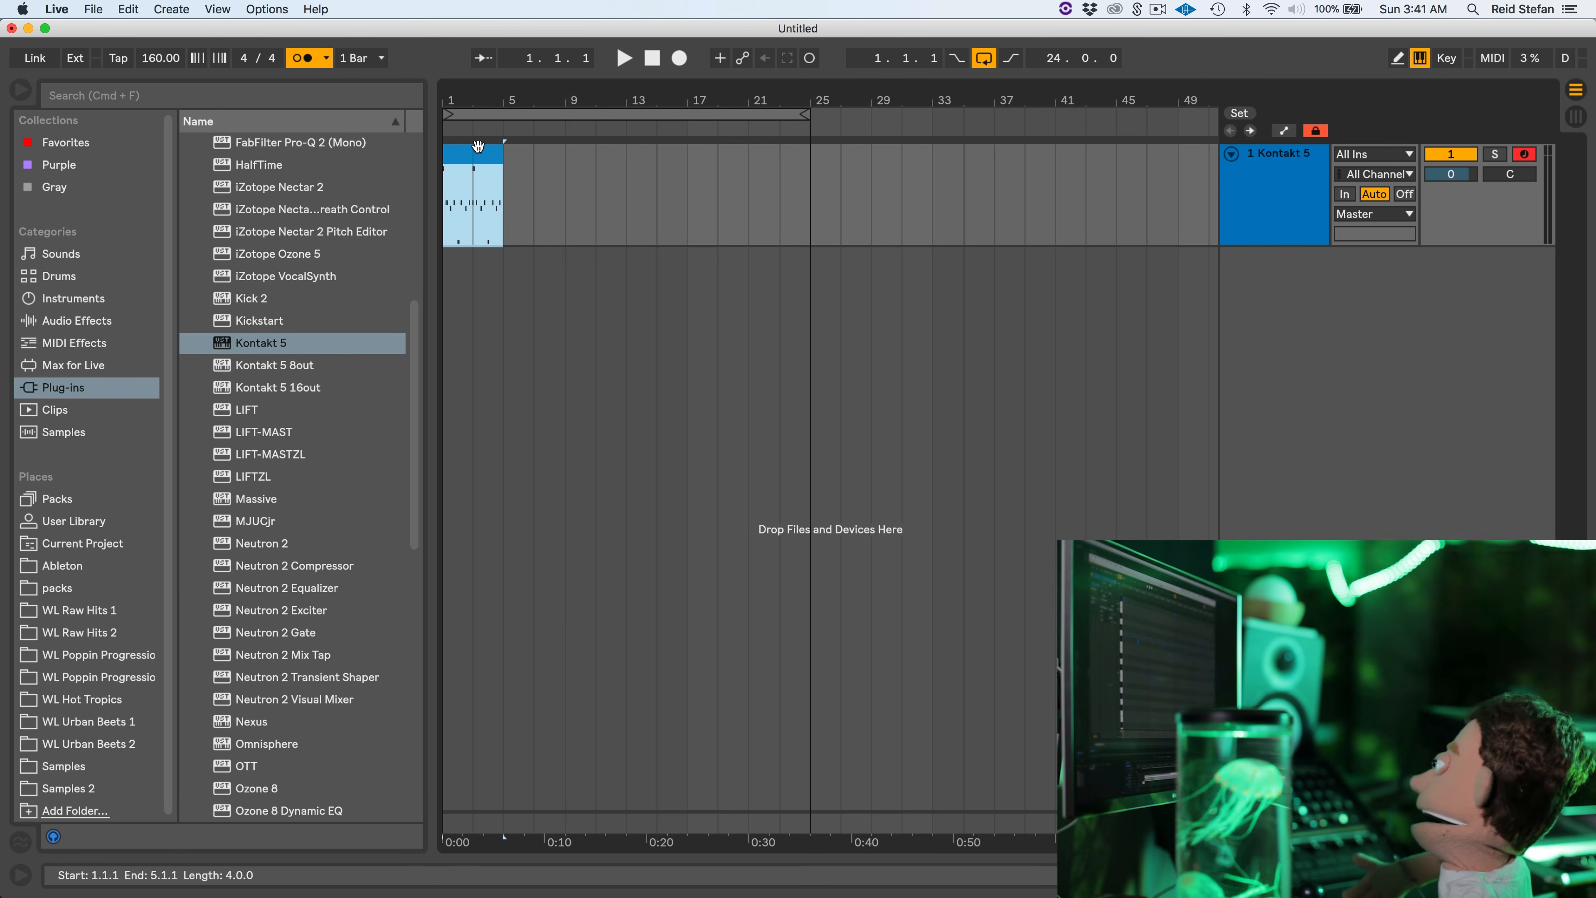
{"action": "key", "text": "alt+super+l"}
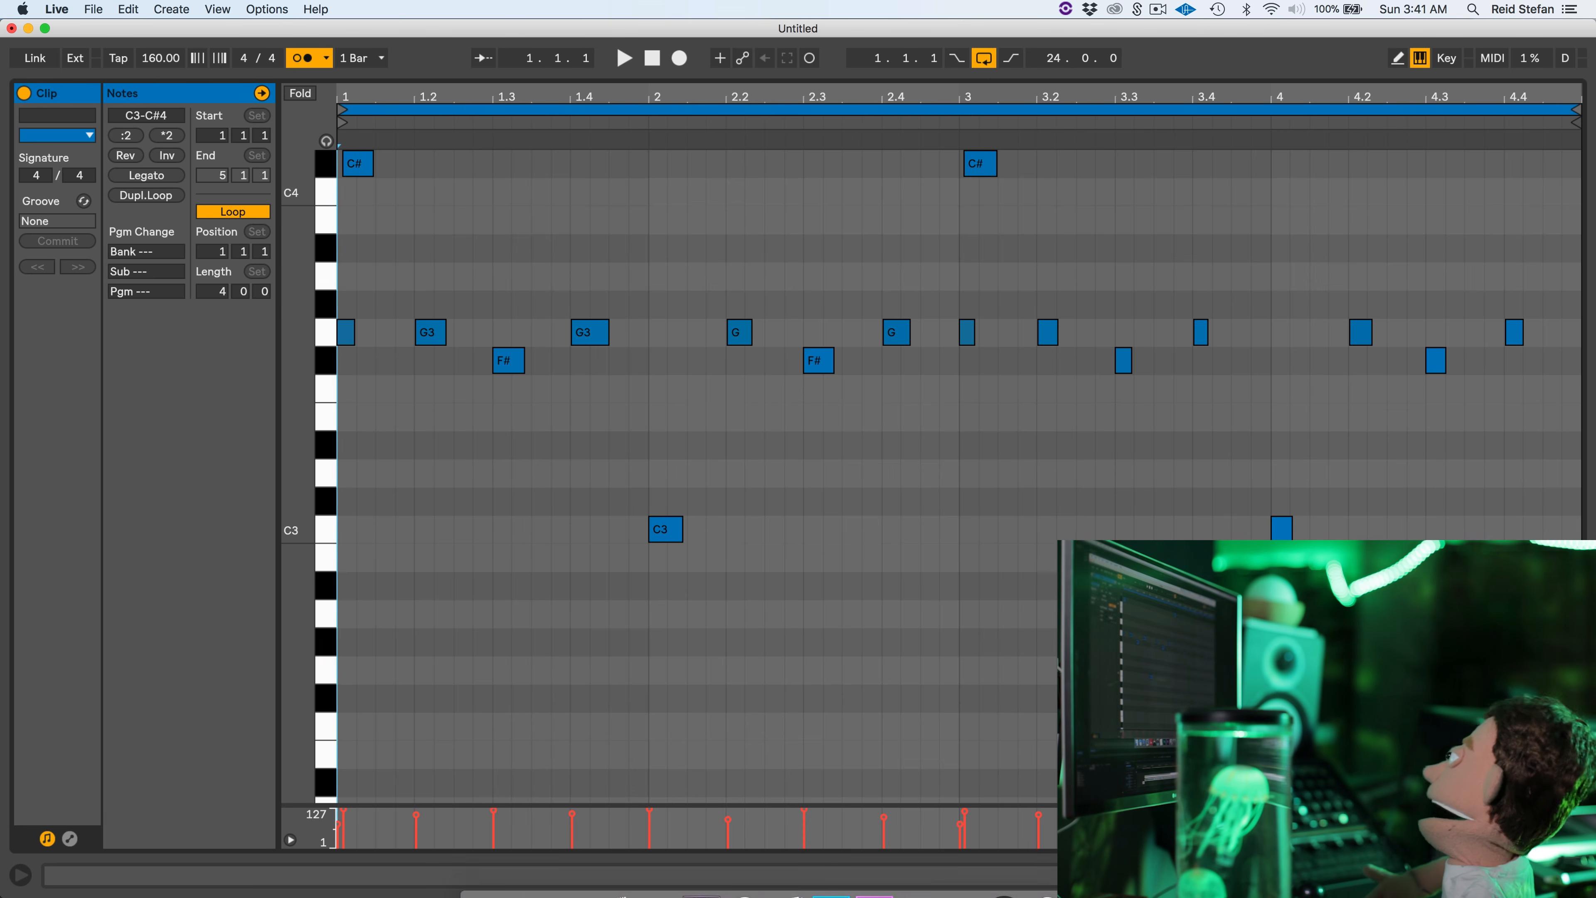
{"action": "key", "text": "alt+super+l"}
{"action": "left_click_drag", "start_coordinate": [493, 143], "coordinate": [684, 153]}
{"action": "key", "text": "super+k"}
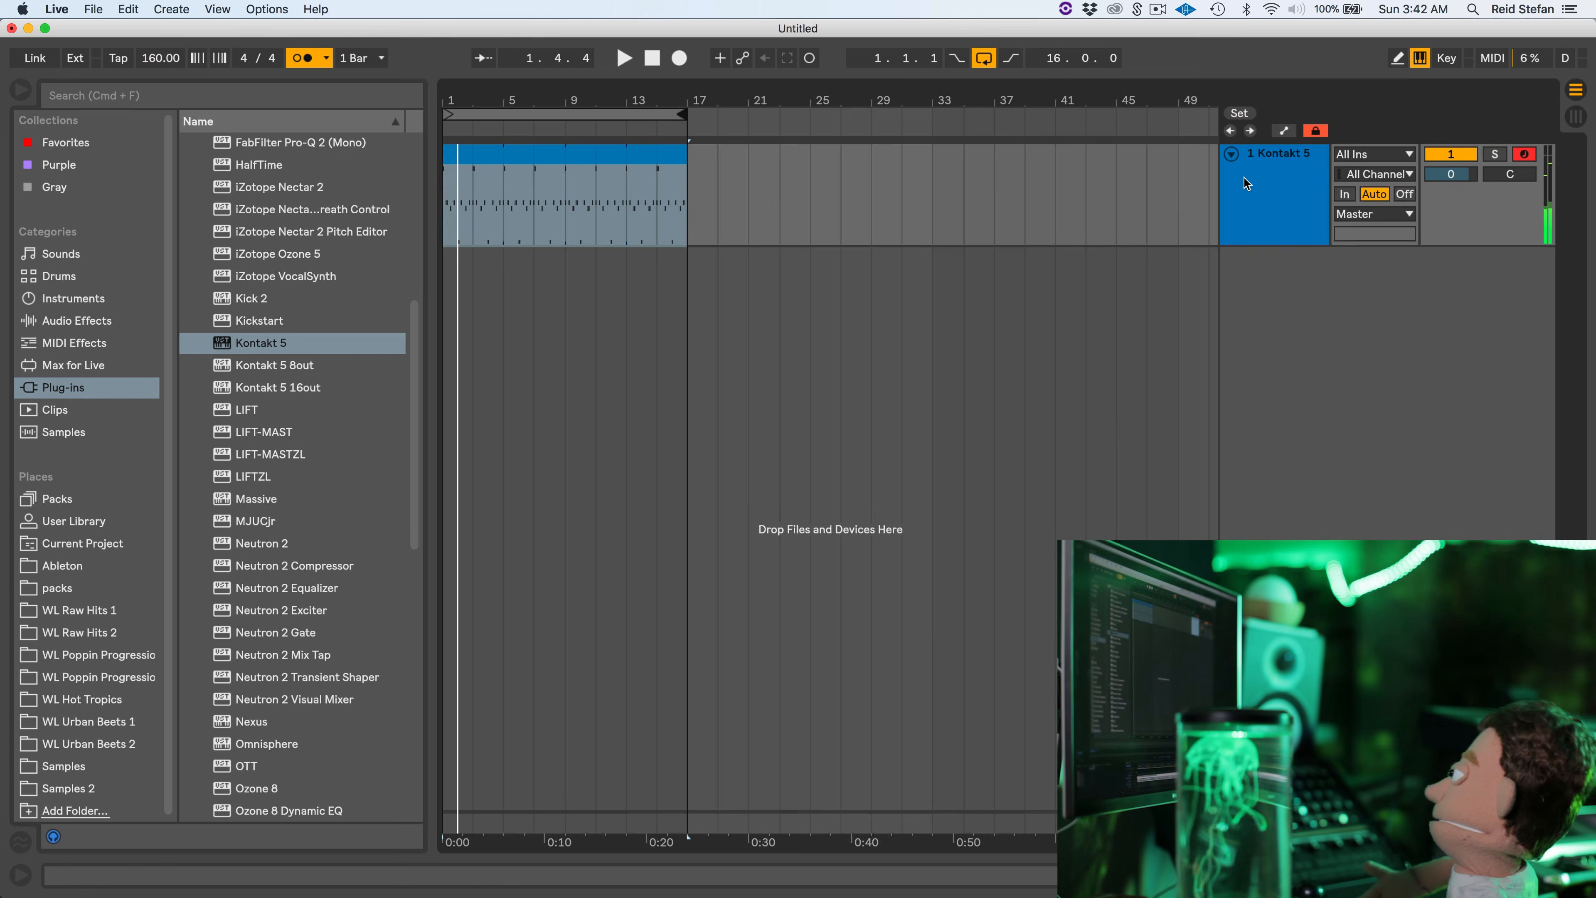
Insert a new MIDI track below the Kontakt track and load the Impulse instrument on it
{"action": "left_click", "coordinate": [1276, 187]}
{"action": "key", "text": "super+shift+t"}
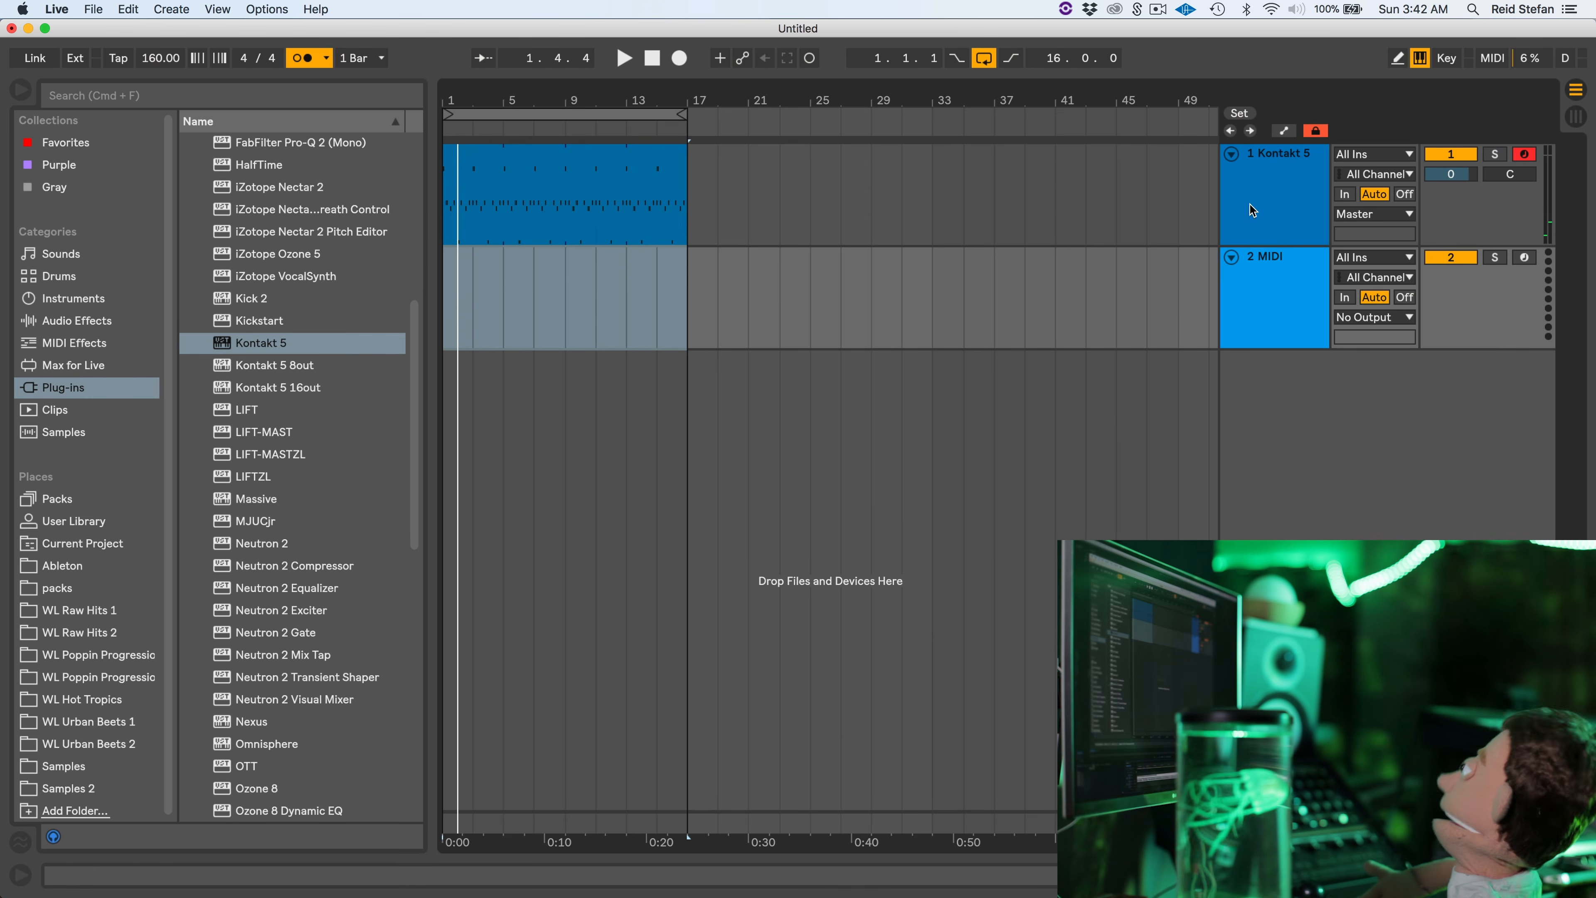
{"action": "left_click_drag", "start_coordinate": [412, 333], "coordinate": [426, 74]}
{"action": "left_click", "coordinate": [58, 276]}
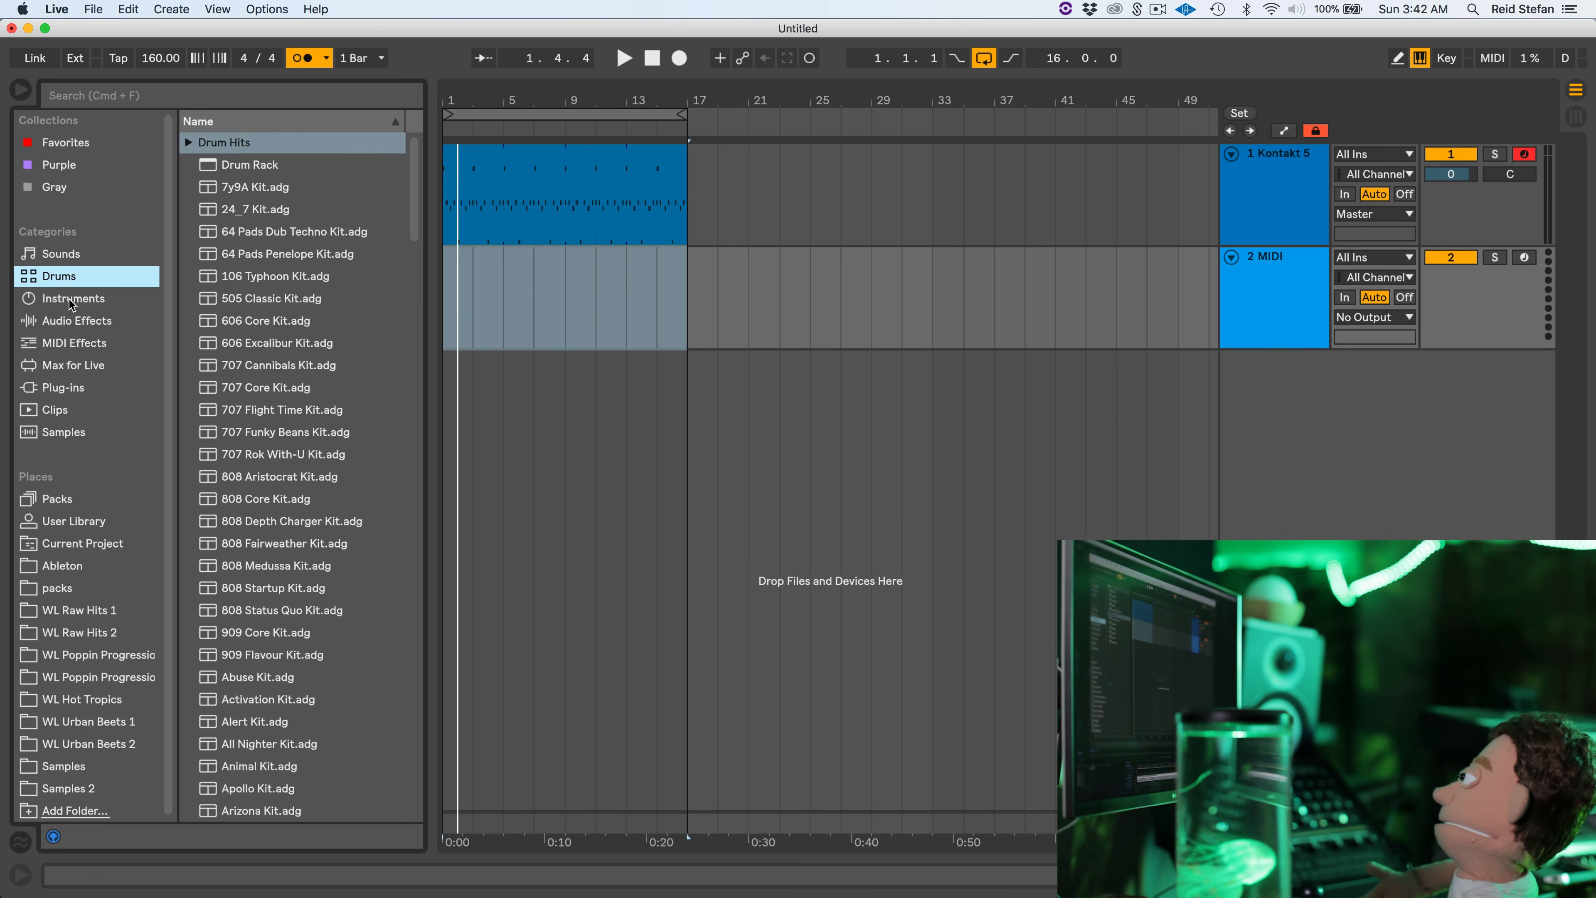
{"action": "left_click", "coordinate": [71, 298]}
{"action": "double_click", "coordinate": [268, 255]}
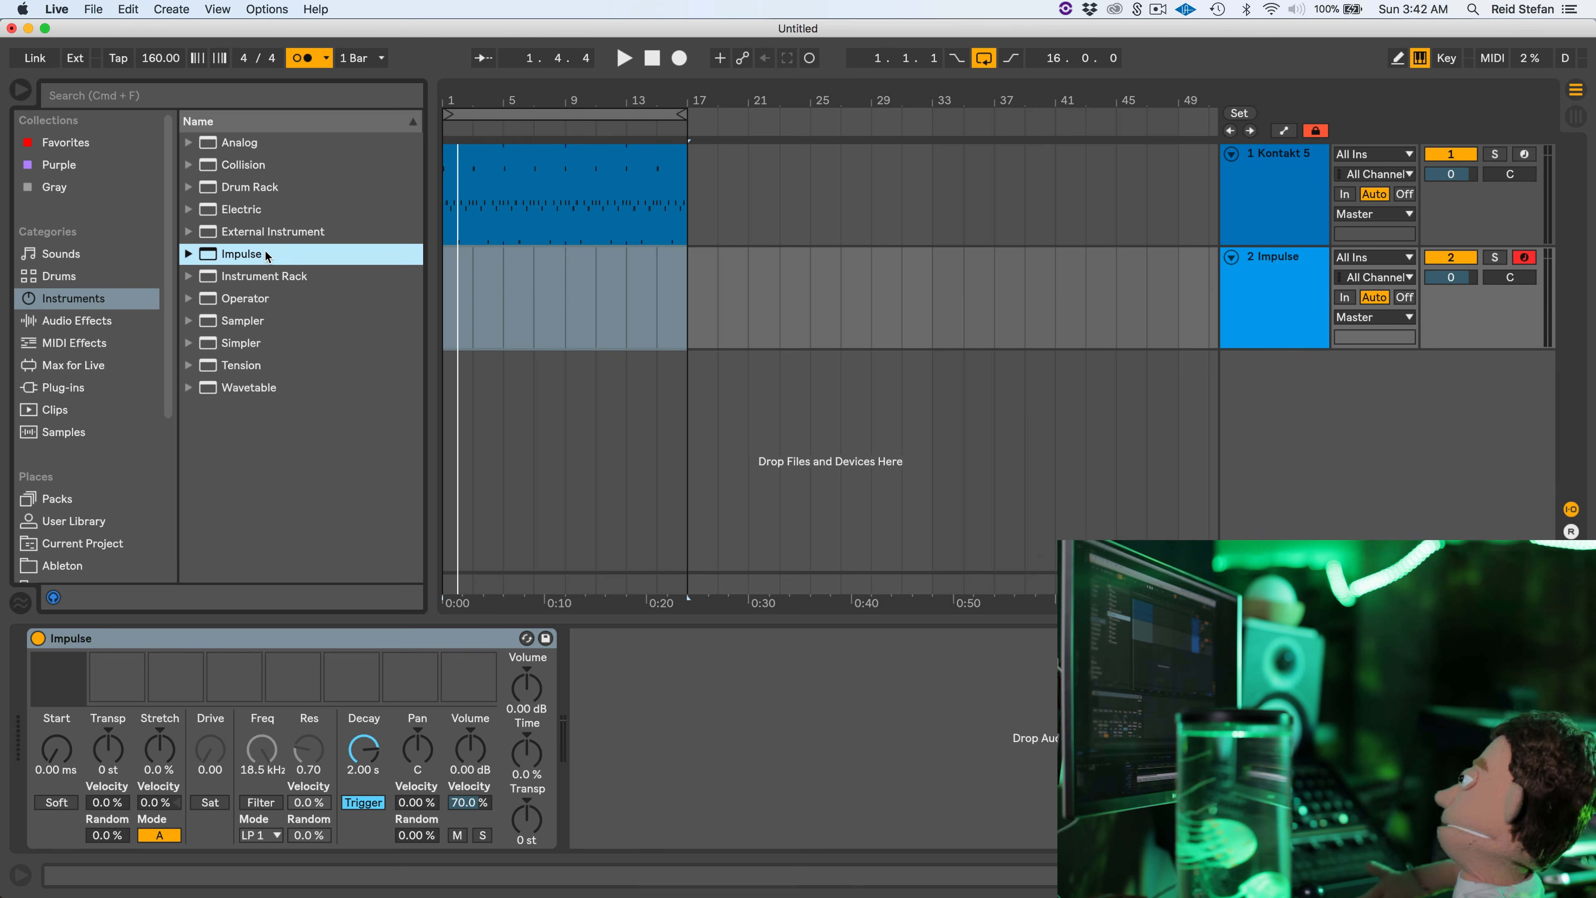
Audition the kicks in WL Urban Beets 2's Urban Drum Shots and load WLUB2 Kick 03.wav into Impulse's first slot
{"action": "scroll", "coordinate": [78, 490], "scroll_direction": "down", "scroll_amount": 5}
{"action": "left_click", "coordinate": [93, 505]}
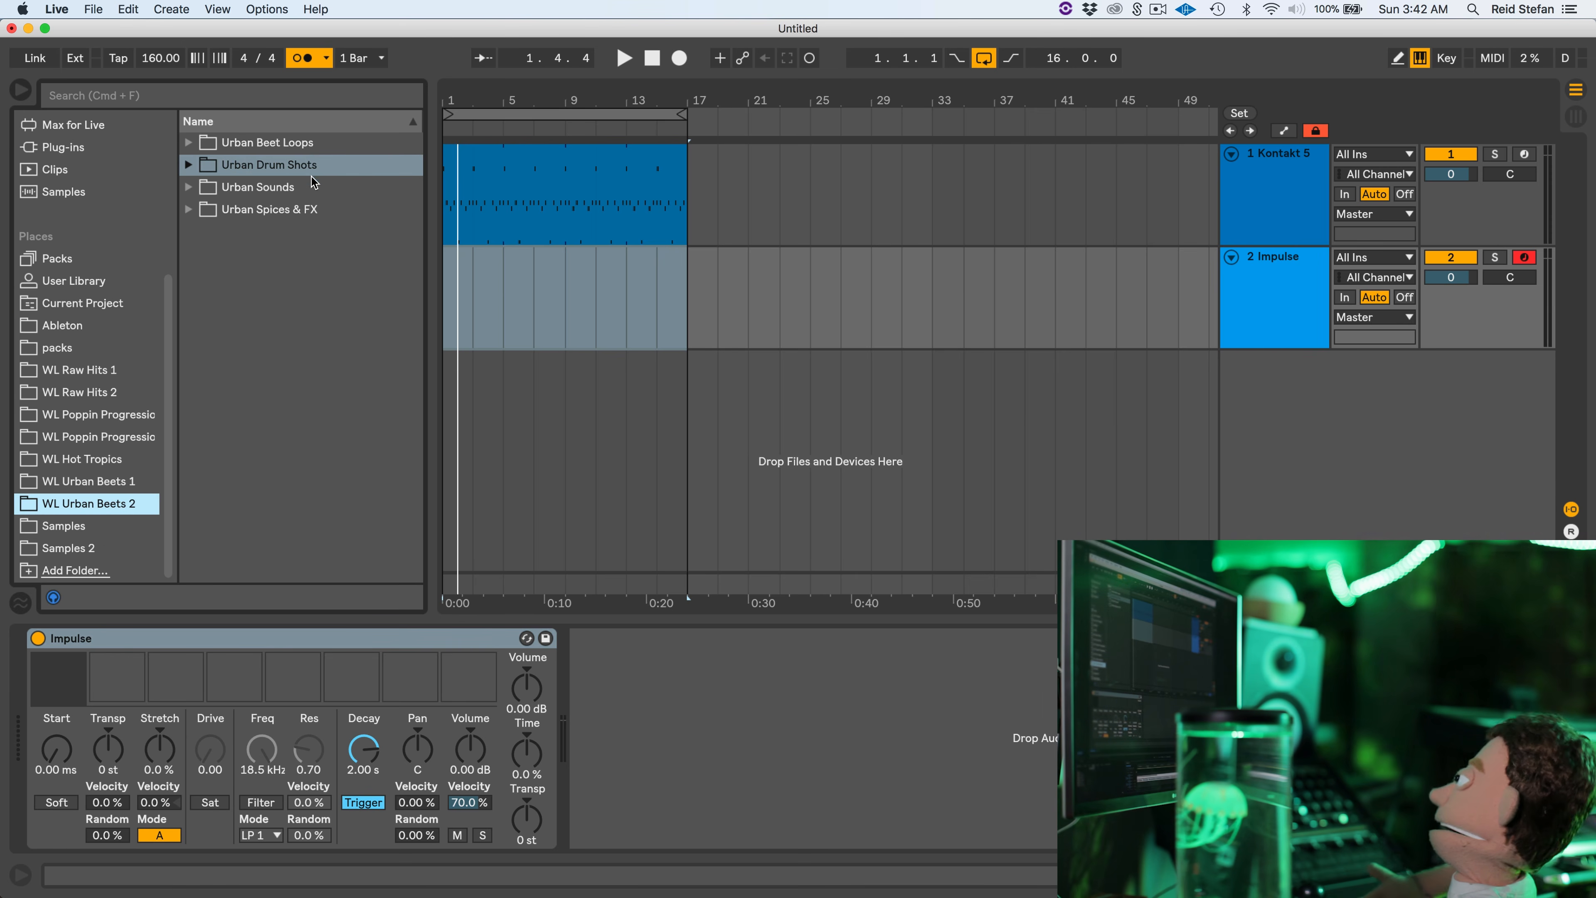
{"action": "left_click", "coordinate": [303, 173]}
{"action": "left_click", "coordinate": [271, 291]}
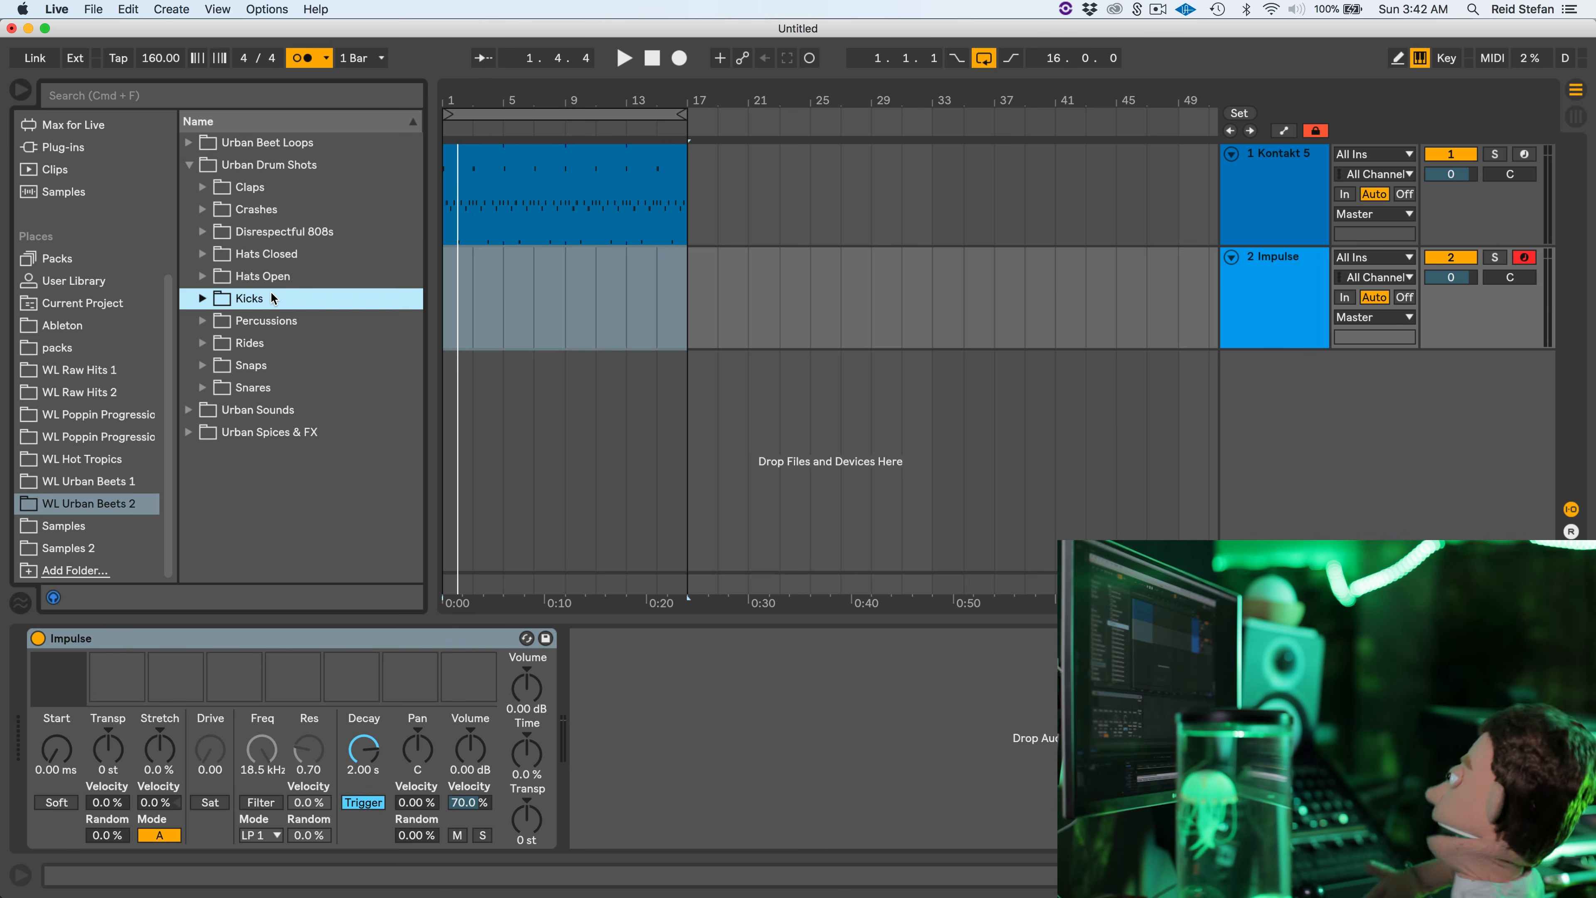
{"action": "left_click", "coordinate": [297, 319]}
{"action": "key", "text": "Down"}
{"action": "key", "text": "Down"}
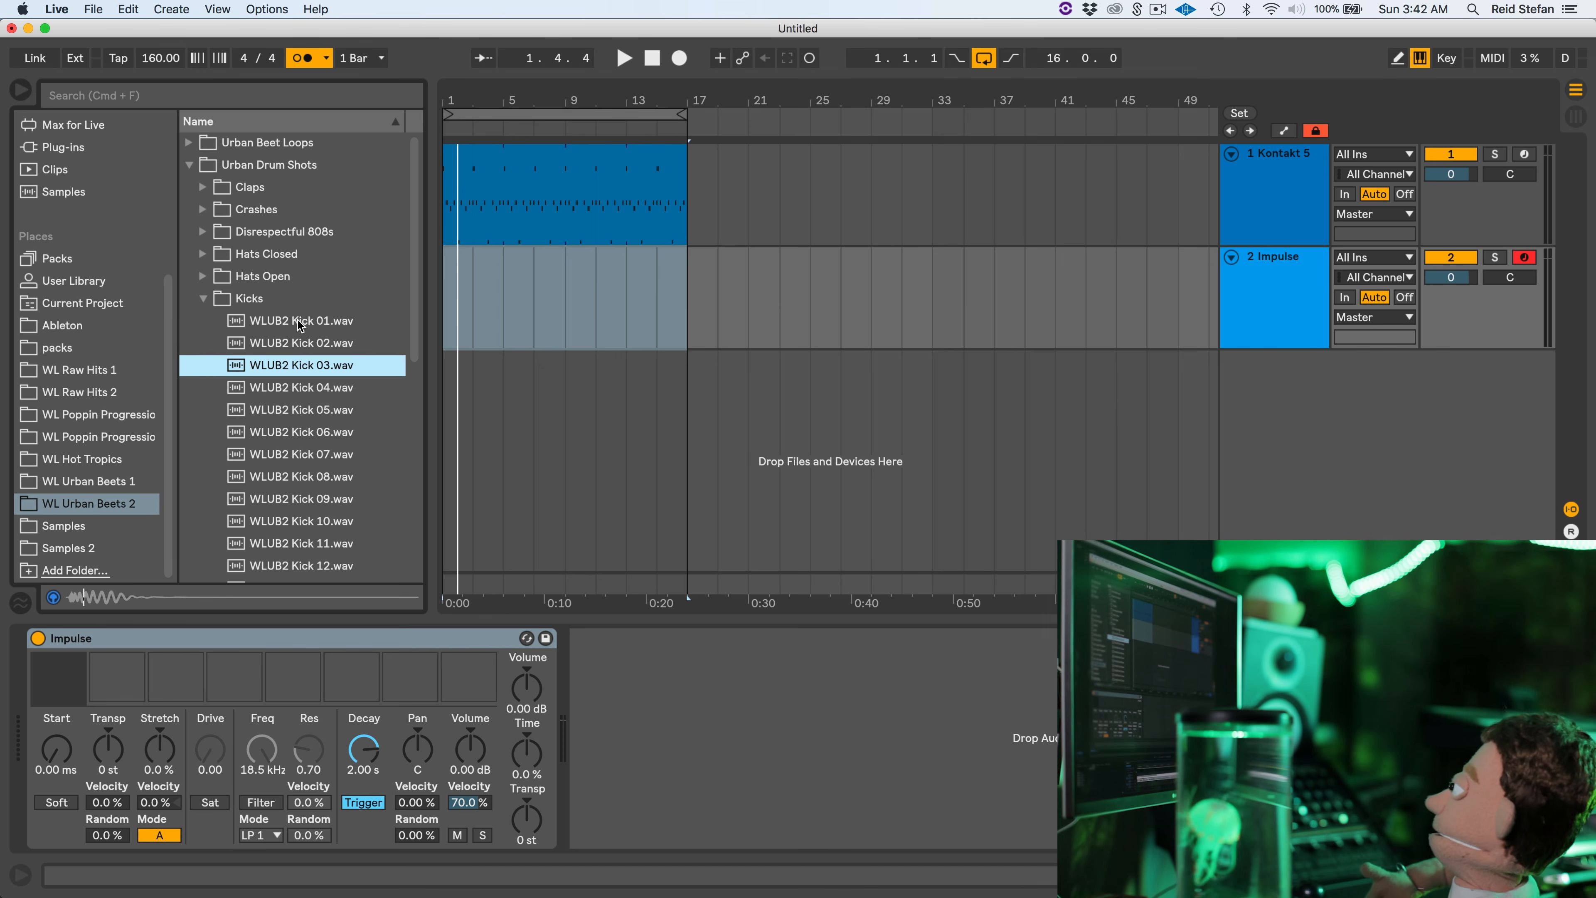
{"action": "left_click_drag", "start_coordinate": [283, 364], "coordinate": [55, 676]}
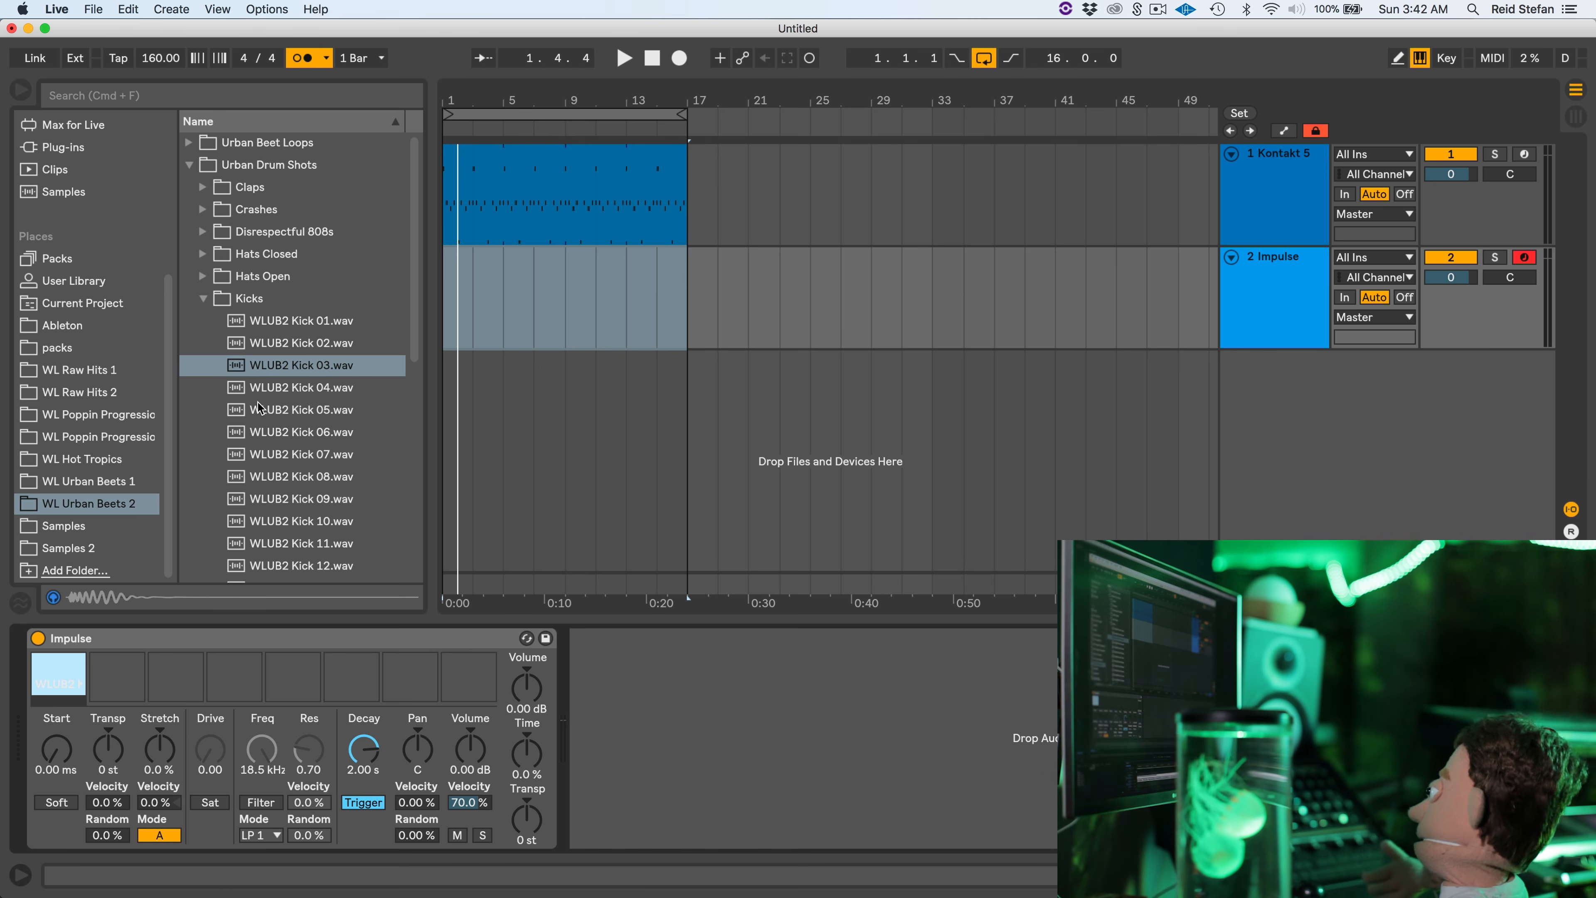
Load WLUB2 Kick 03.wav into Impulse's second slot as well and alternate the two kick slots as a test
{"action": "left_click_drag", "start_coordinate": [276, 365], "coordinate": [126, 692]}
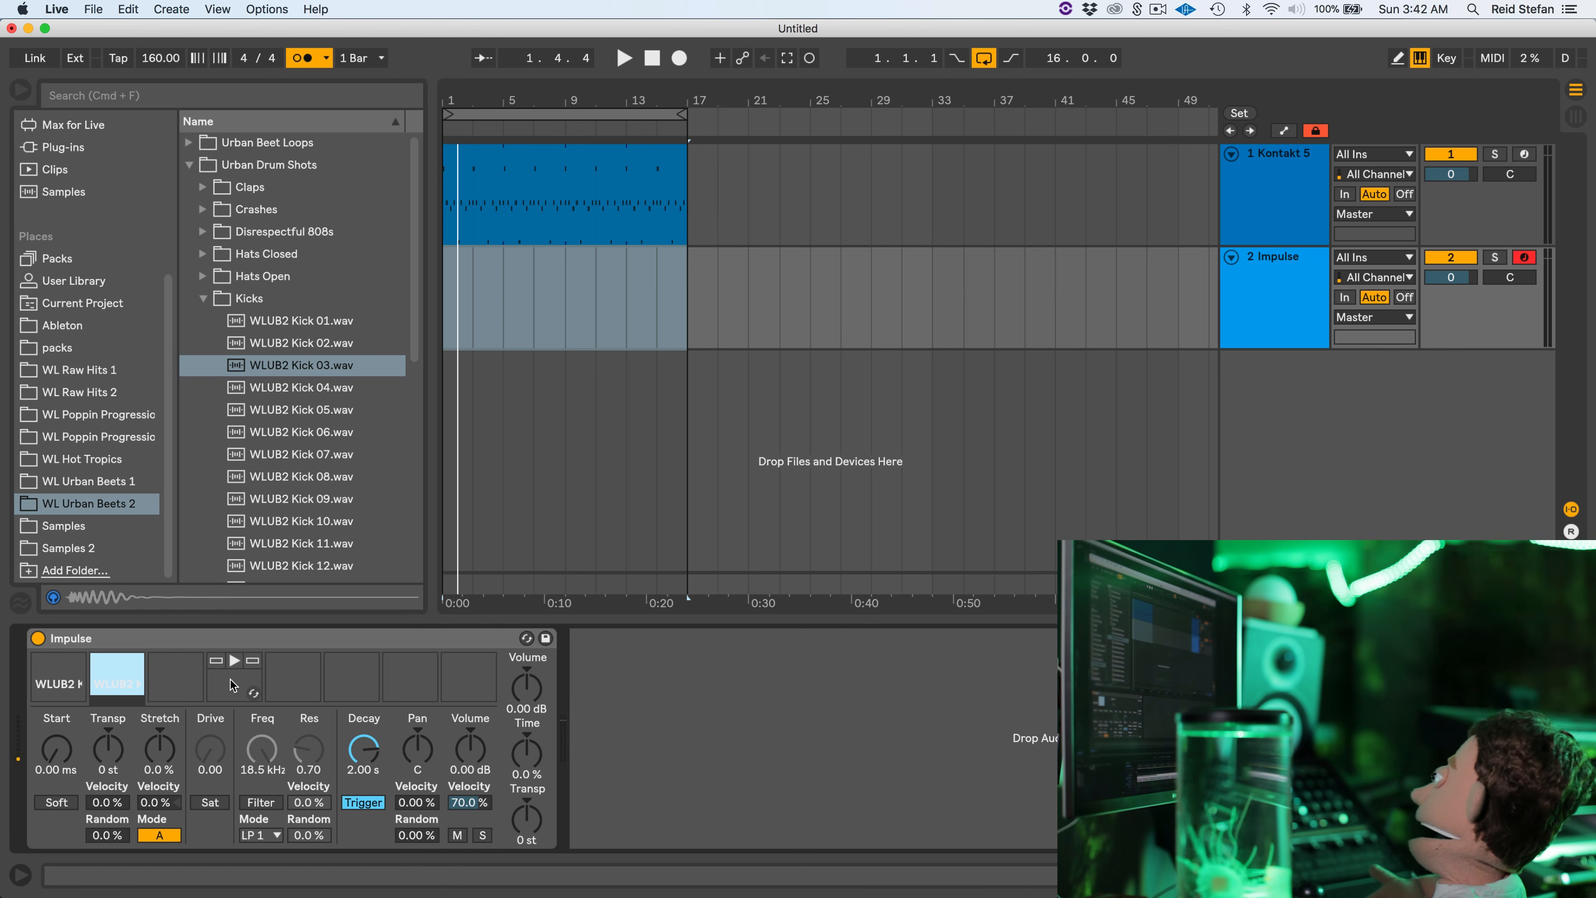
{"action": "key", "text": "z"}
{"action": "key", "text": "a"}
{"action": "key", "text": "z"}
{"action": "key", "text": "a"}
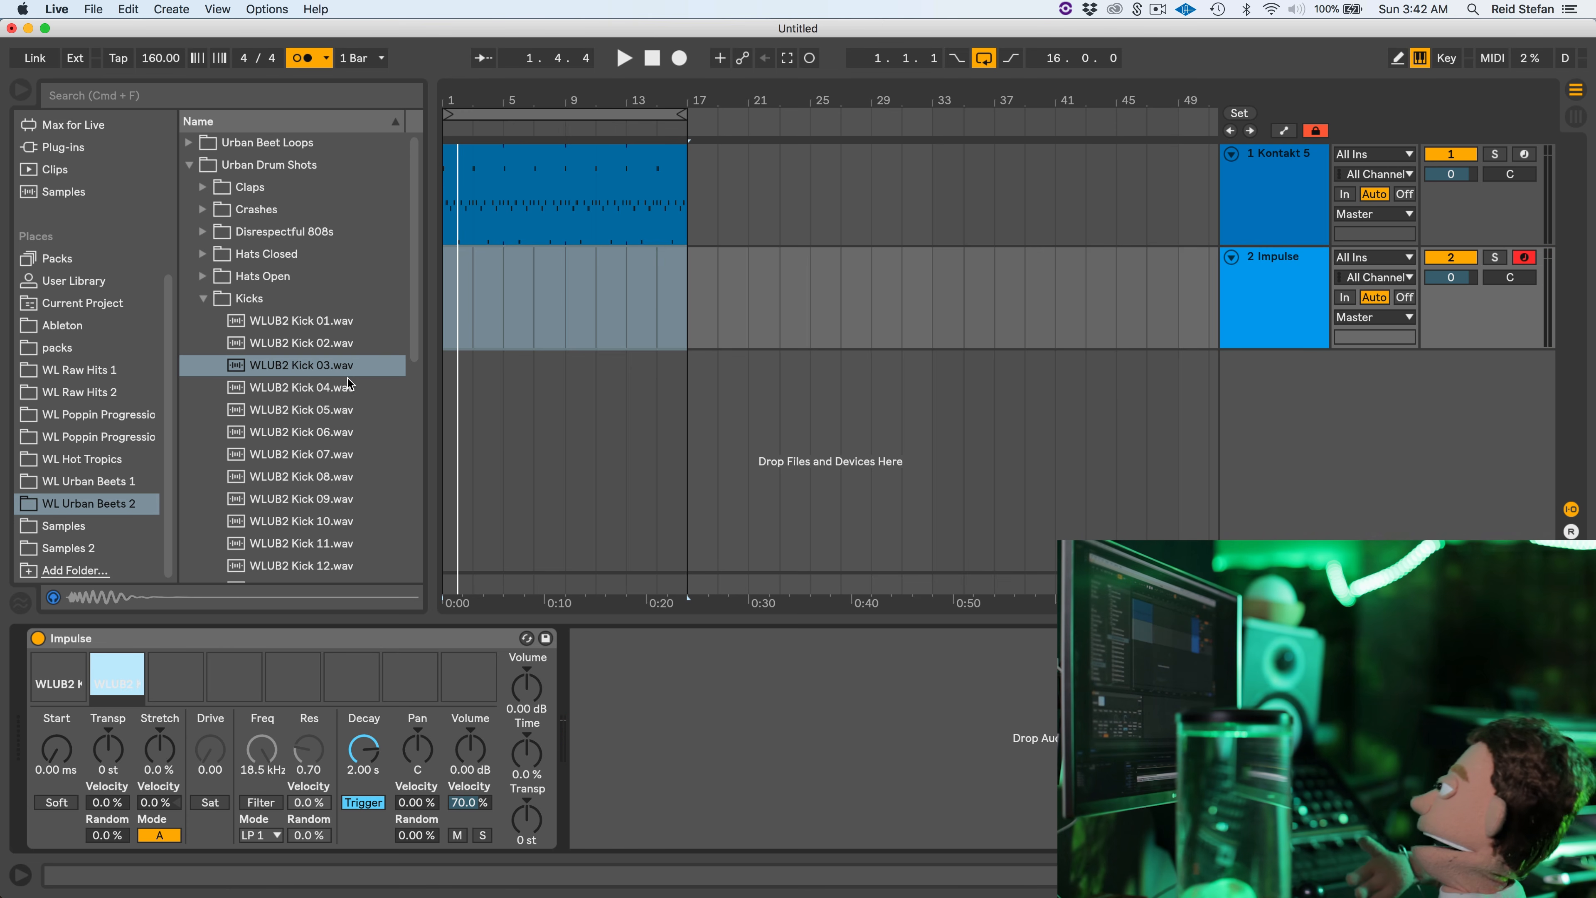
Load WLUB2 Snare 01.wav from the Snares folder into Impulse's third and fourth slots and test the snare
{"action": "left_click", "coordinate": [321, 385]}
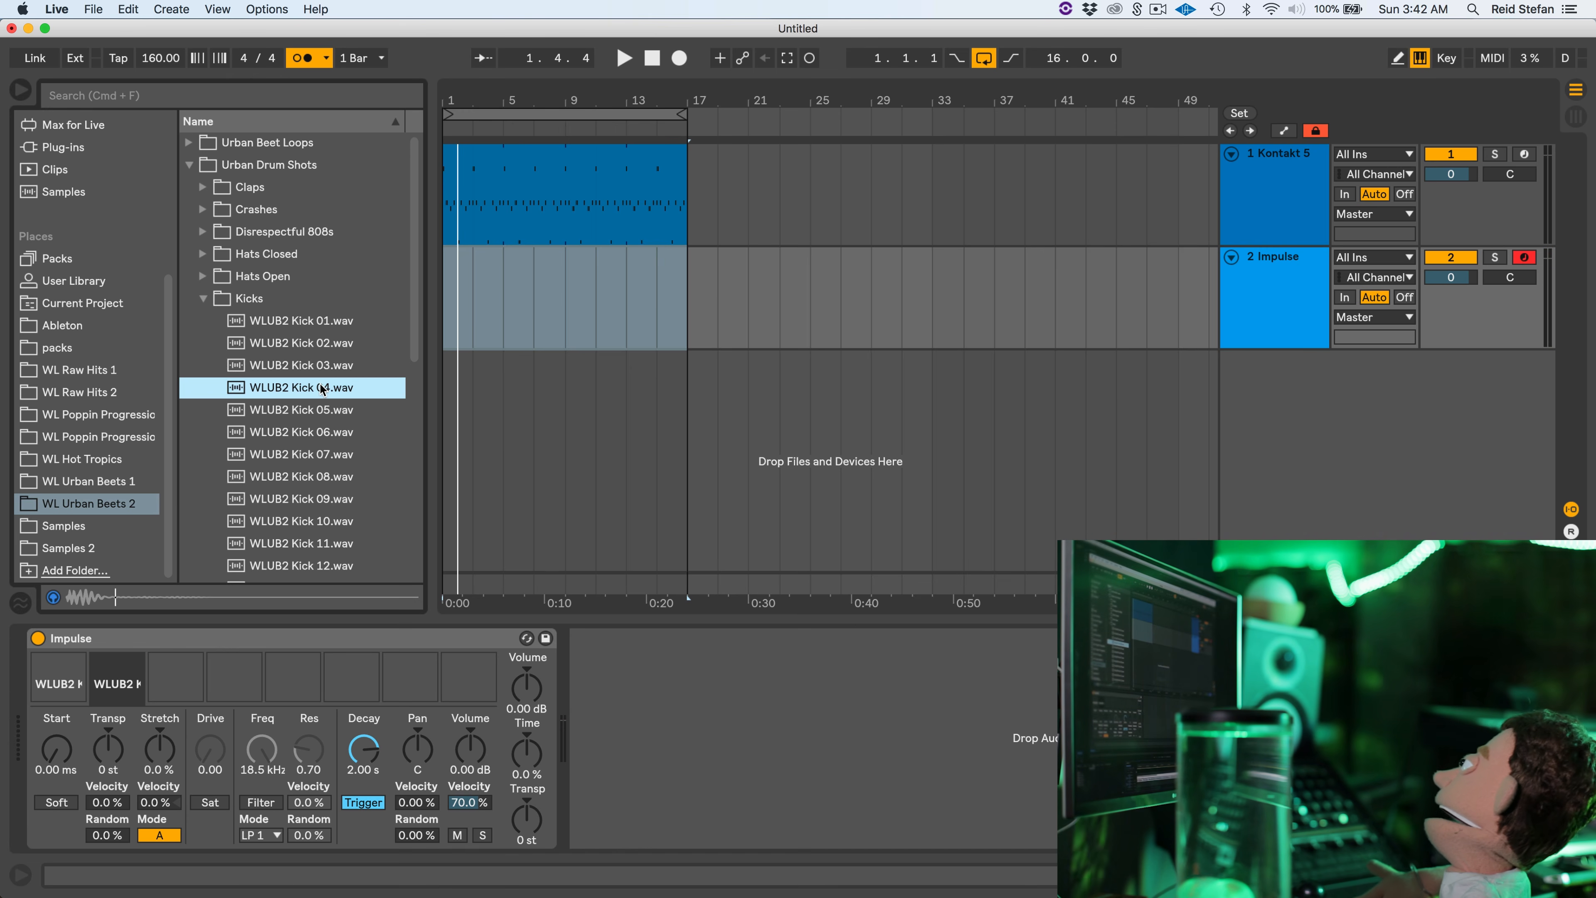
{"action": "left_click", "coordinate": [204, 299]}
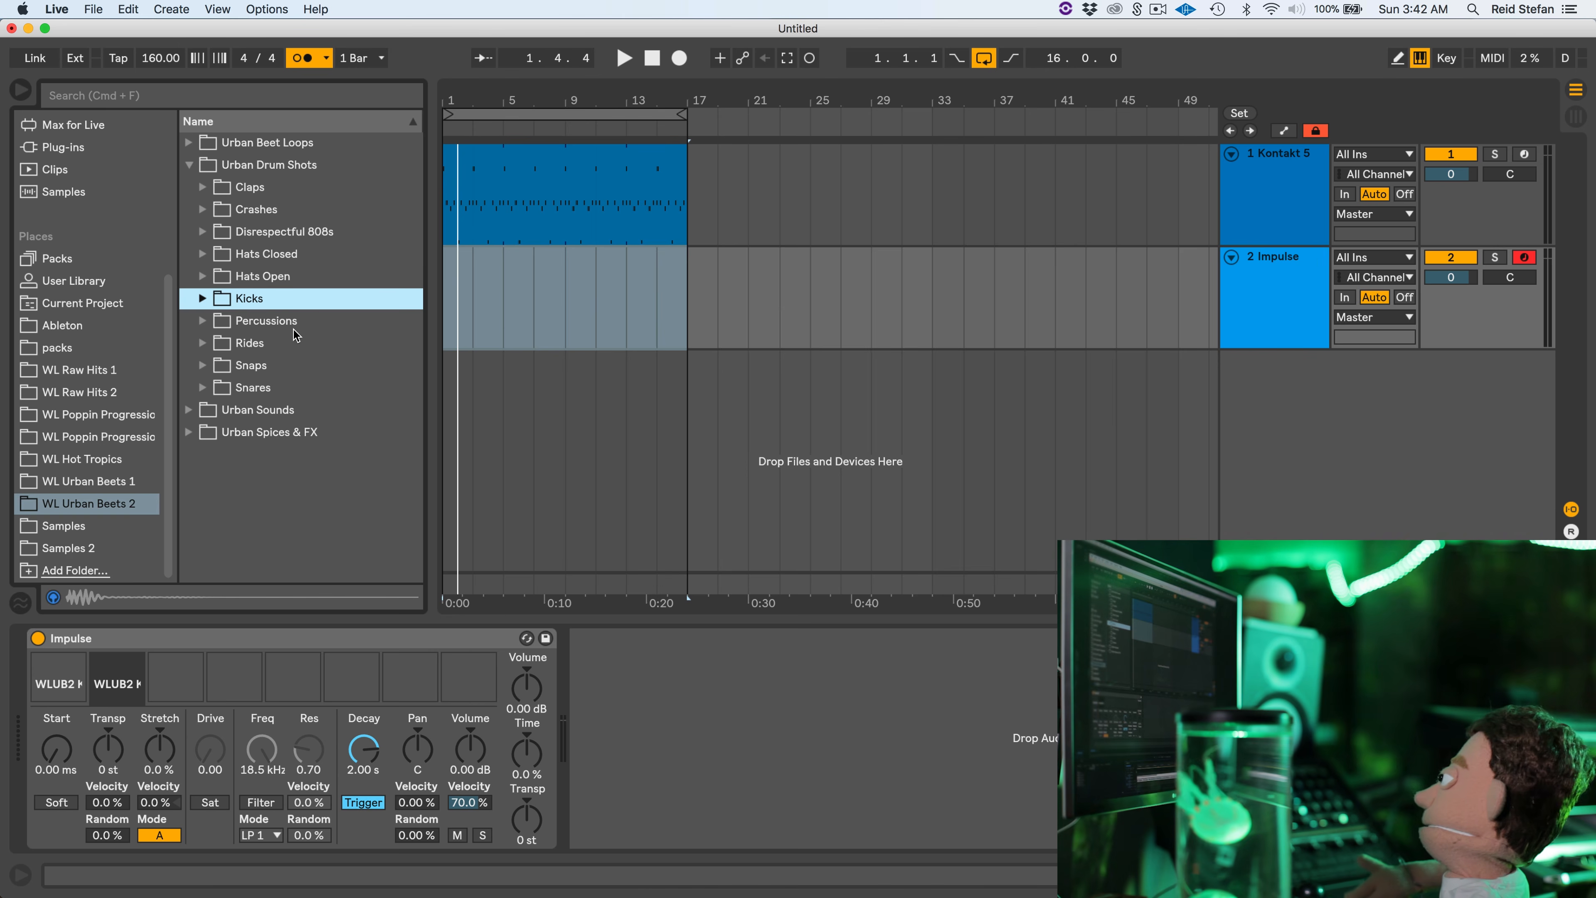
{"action": "left_click", "coordinate": [203, 387]}
{"action": "left_click", "coordinate": [277, 410]}
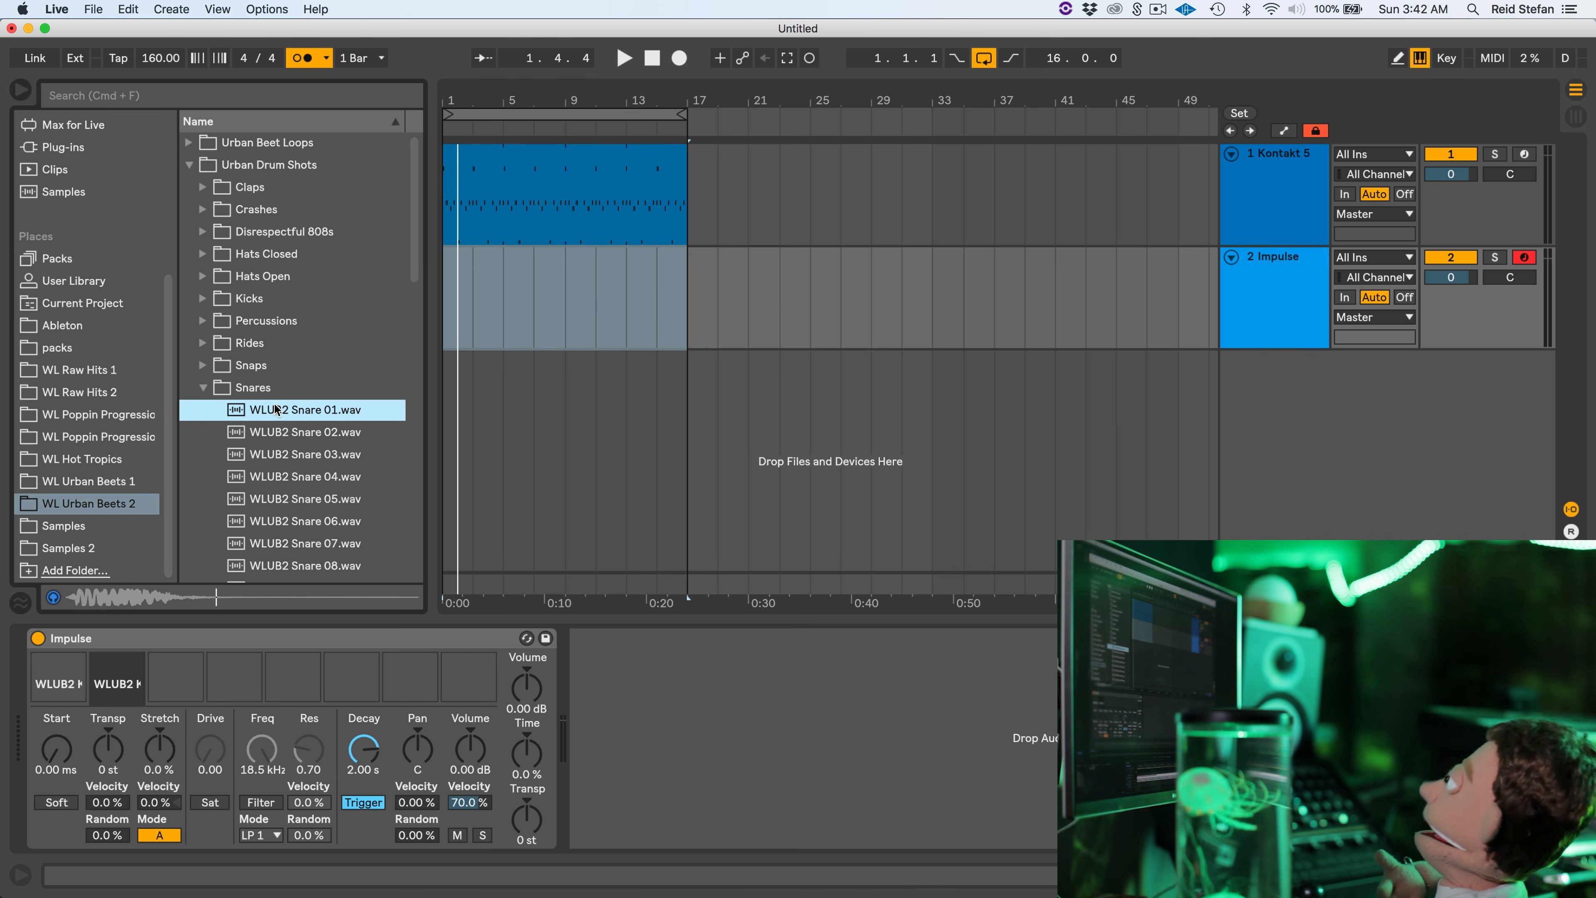
{"action": "left_click_drag", "start_coordinate": [268, 430], "coordinate": [184, 693]}
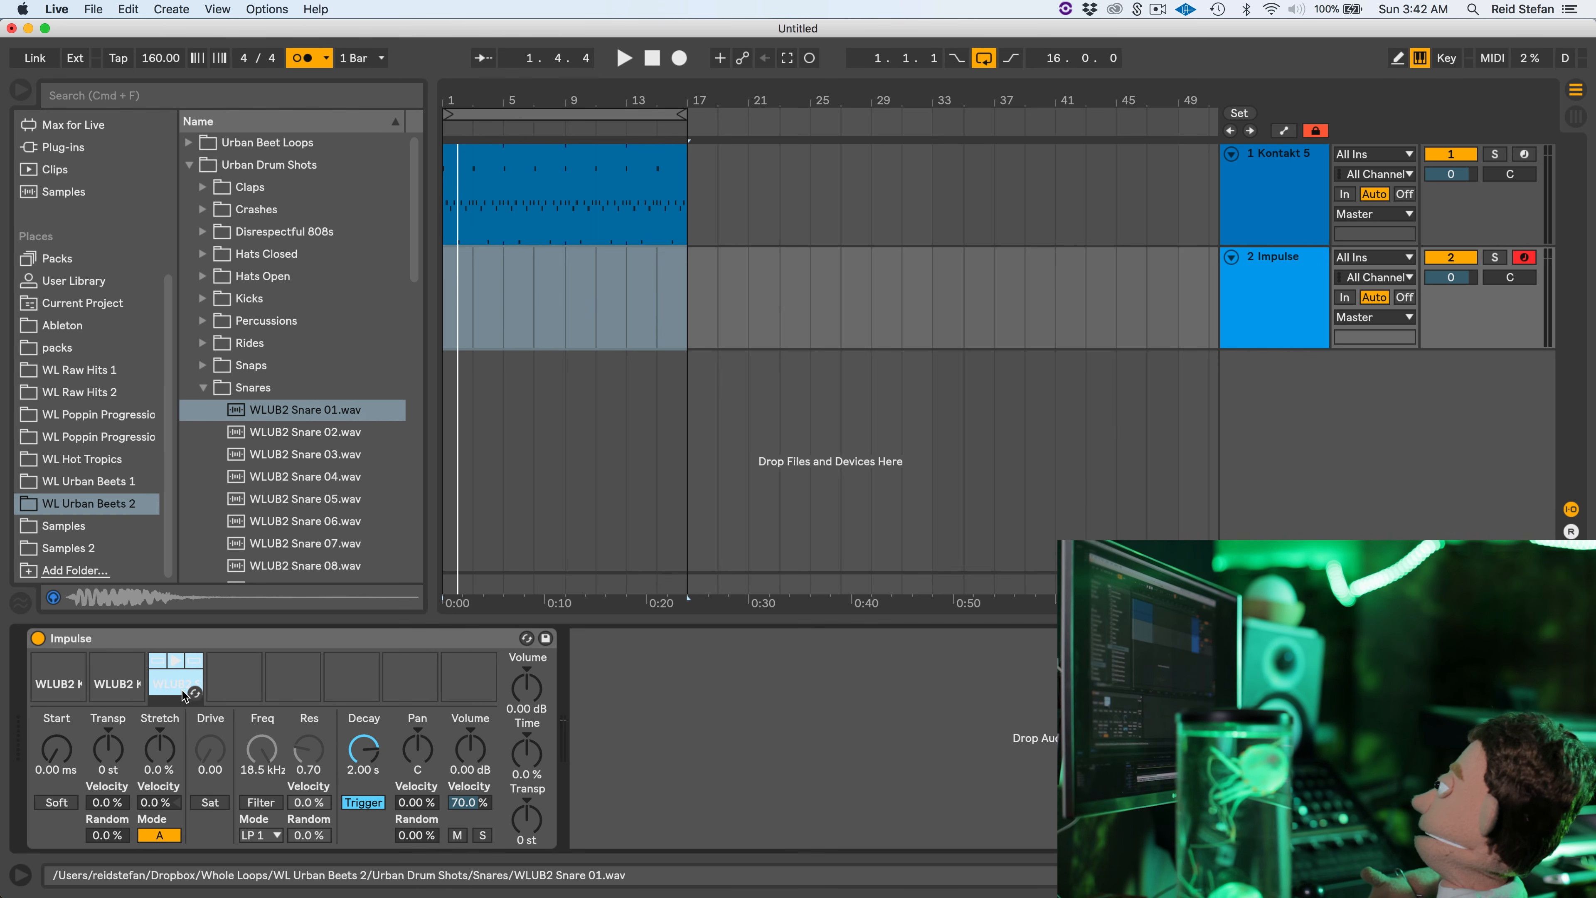
{"action": "left_click_drag", "start_coordinate": [287, 410], "coordinate": [240, 685]}
{"action": "key", "text": "d"}
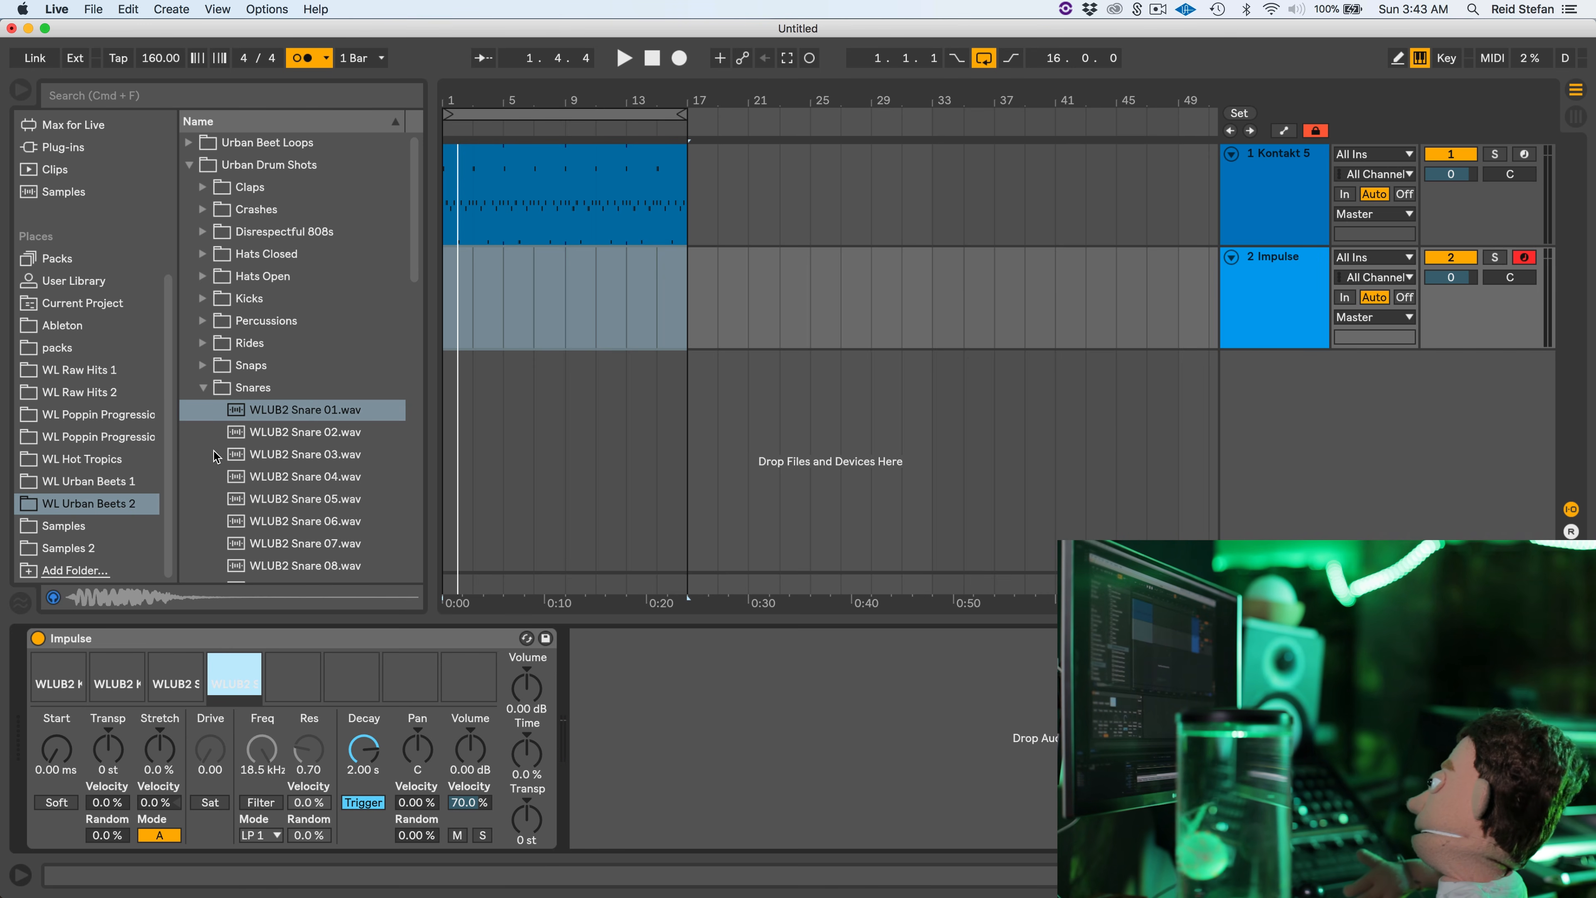
Load WLUB2 HH CL 01.wav from the Hats Closed folder into Impulse's fifth slot
{"action": "left_click", "coordinate": [202, 388]}
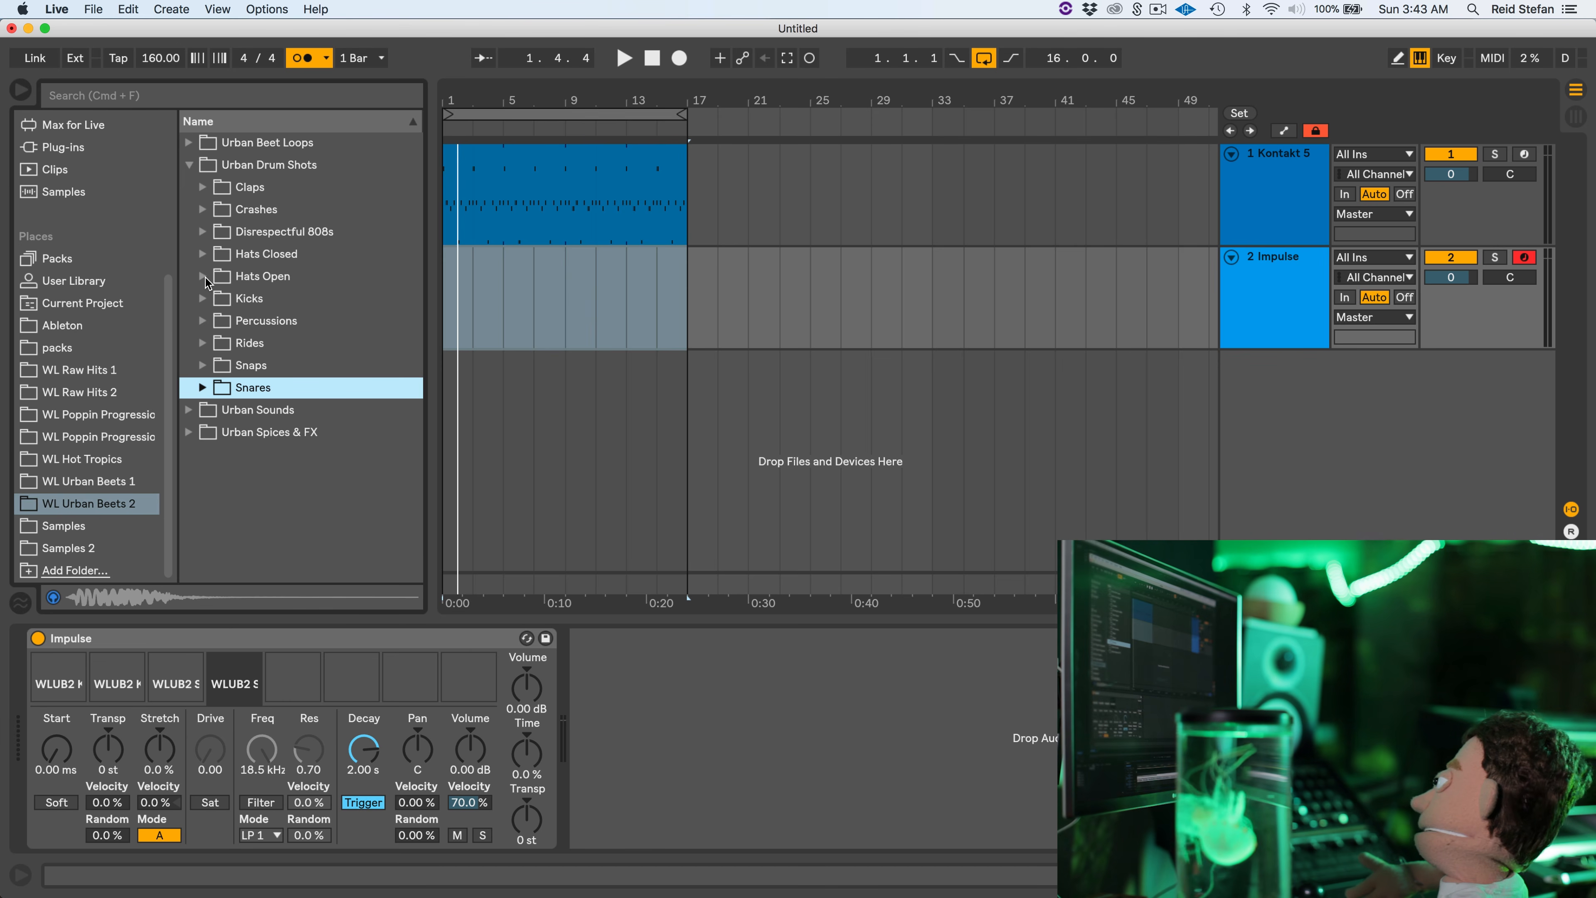
{"action": "left_click", "coordinate": [211, 255]}
{"action": "key", "text": "Down"}
{"action": "key", "text": "Down"}
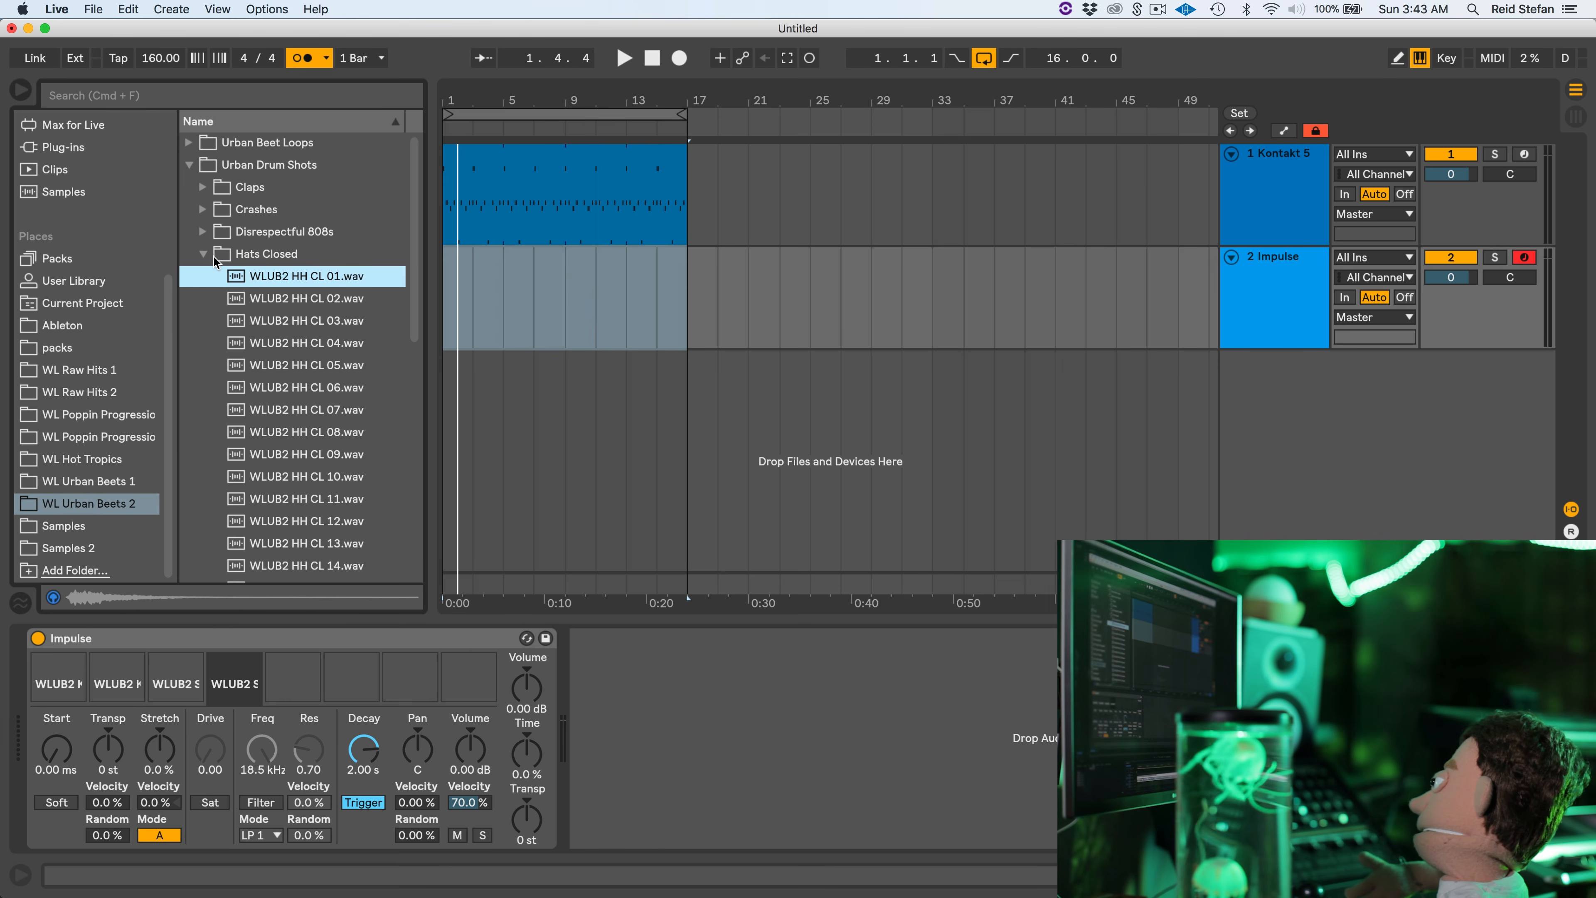
{"action": "key", "text": "Up"}
{"action": "left_click_drag", "start_coordinate": [244, 277], "coordinate": [325, 684]}
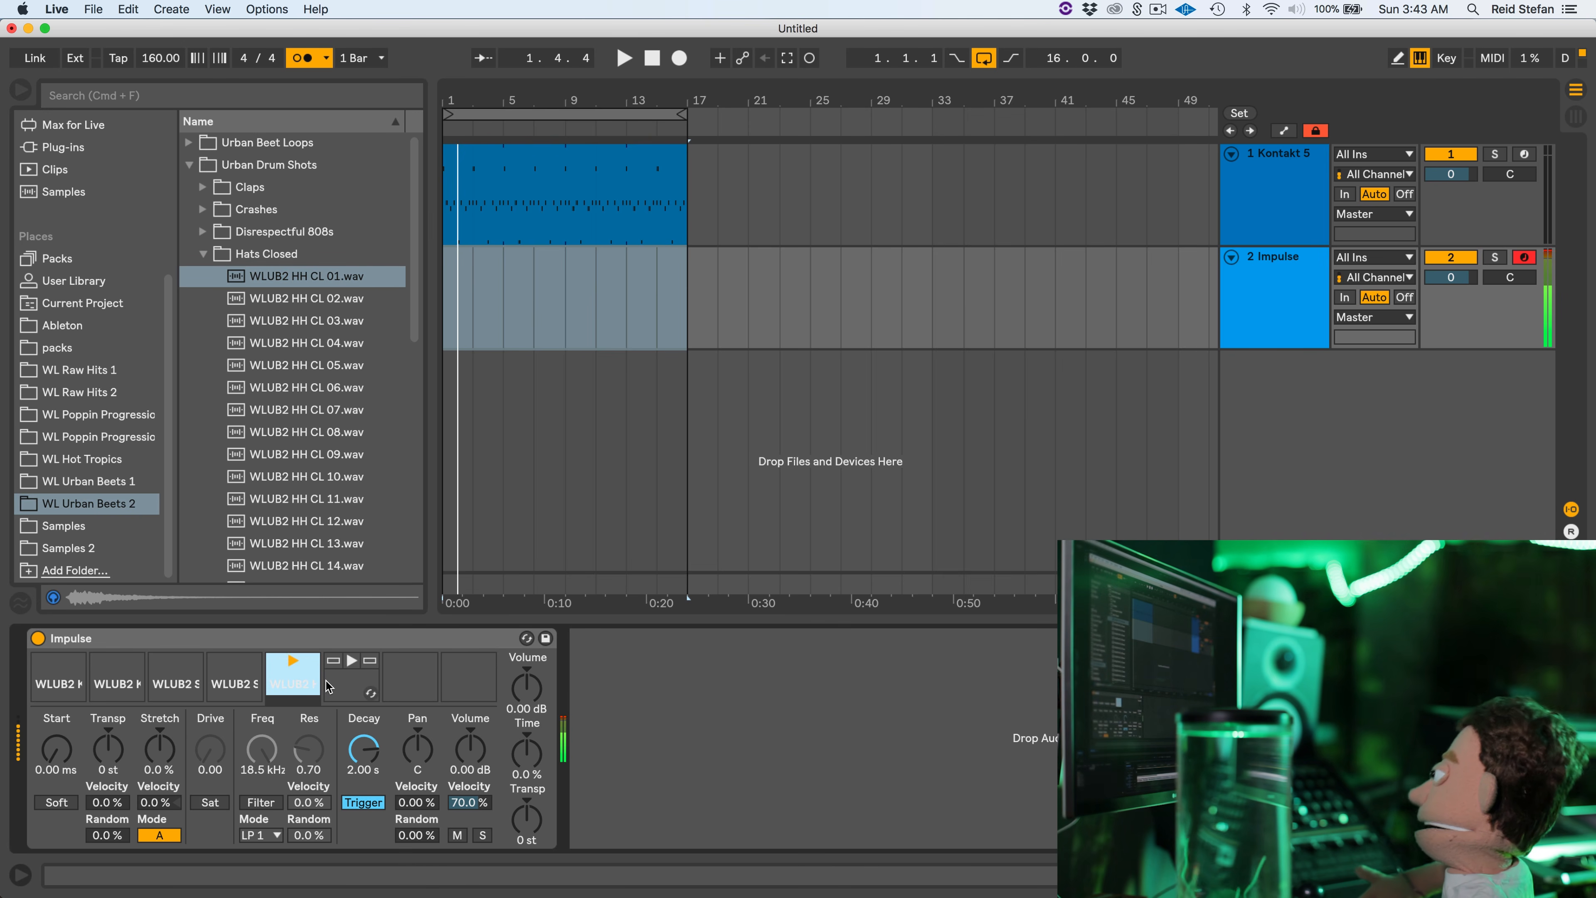
Load WLUB2 HH CL 01.wav into Impulse's sixth slot and set the fifth slot to Gate with a 17.7 ms decay
{"action": "left_click_drag", "start_coordinate": [306, 278], "coordinate": [352, 684]}
{"action": "key", "text": "g"}
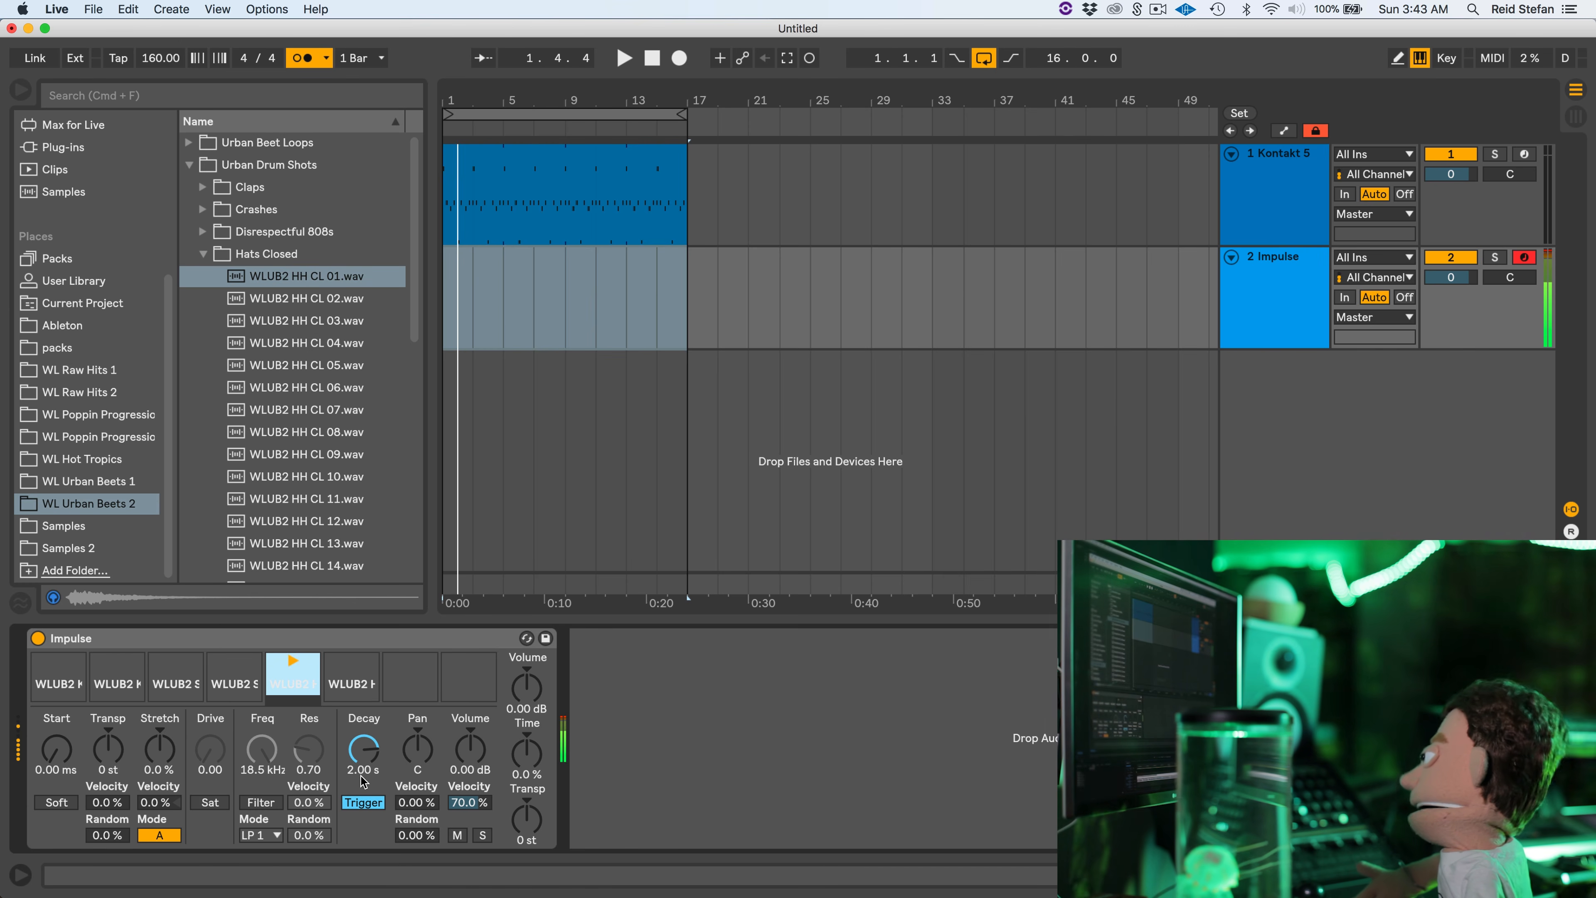
{"action": "left_click_drag", "start_coordinate": [355, 754], "coordinate": [355, 811]}
{"action": "key", "text": "g"}
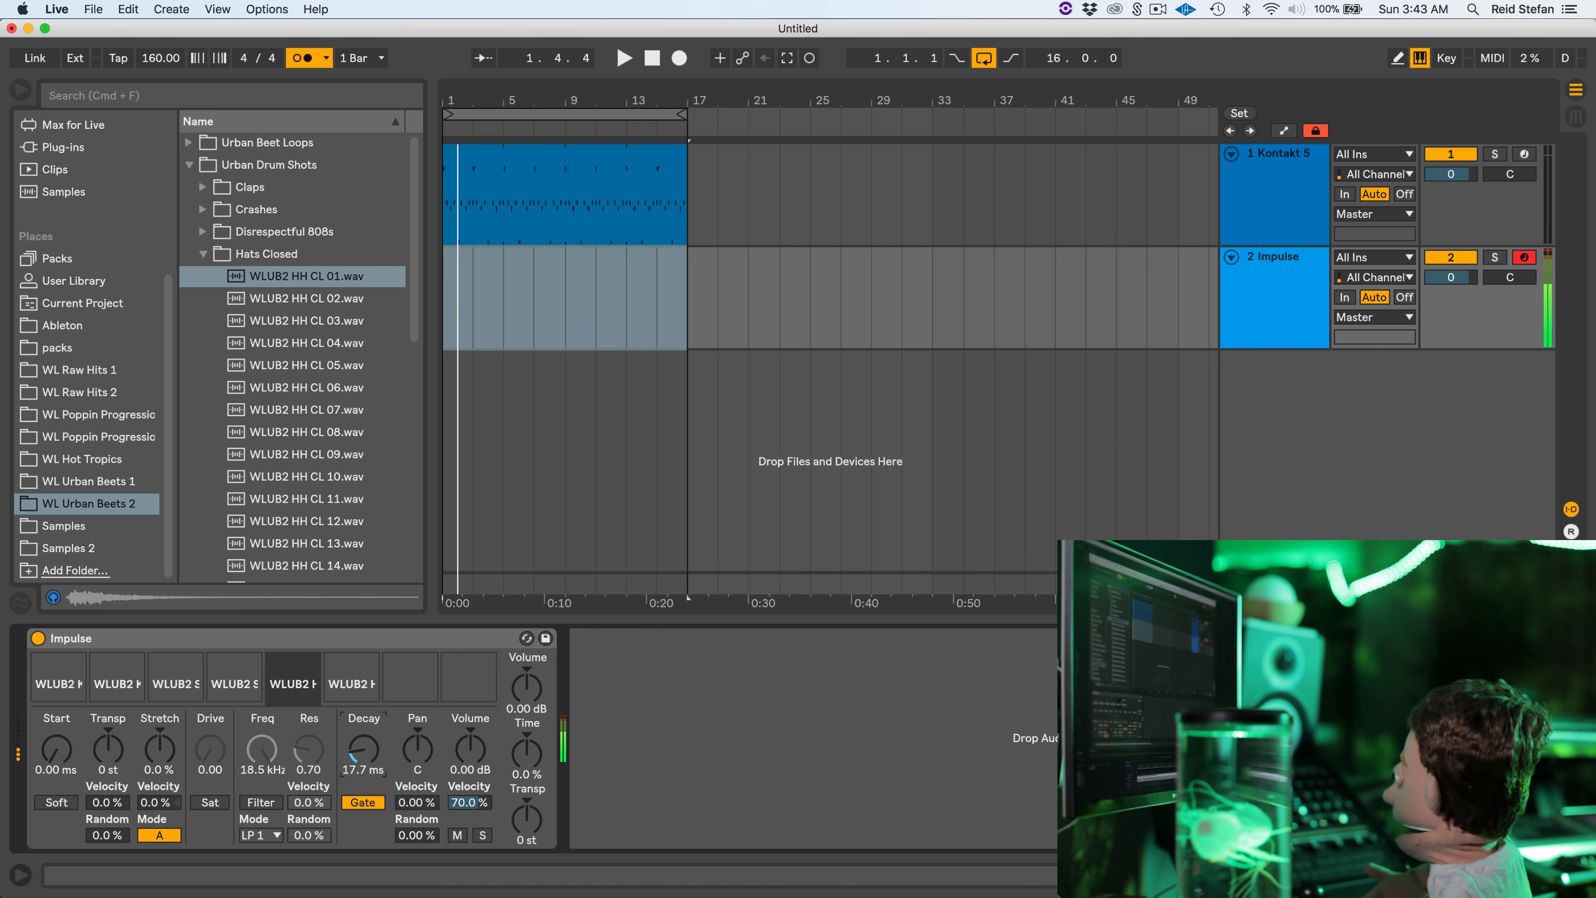
Set the sixth slot to Gate with an 18.9 ms decay and transpose both closed-hat slots up 2 st
{"action": "left_click", "coordinate": [355, 686]}
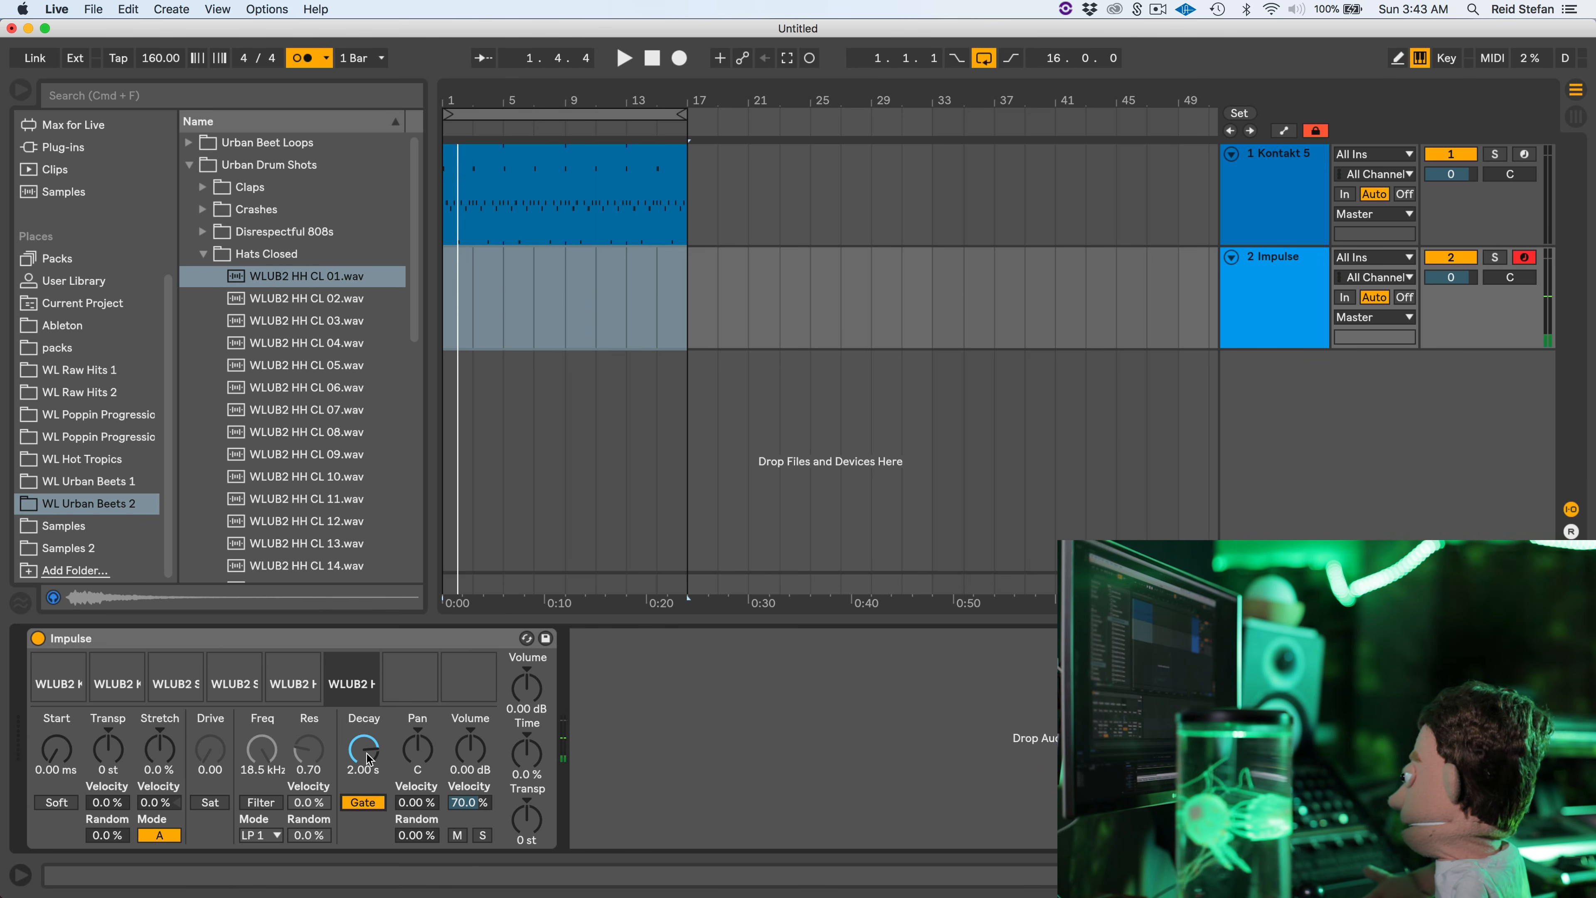
{"action": "mouse_move", "coordinate": [369, 758]}
{"action": "left_mouse_down"}
{"action": "mouse_move", "coordinate": [369, 796]}
{"action": "mouse_move", "coordinate": [367, 747]}
{"action": "left_mouse_up"}
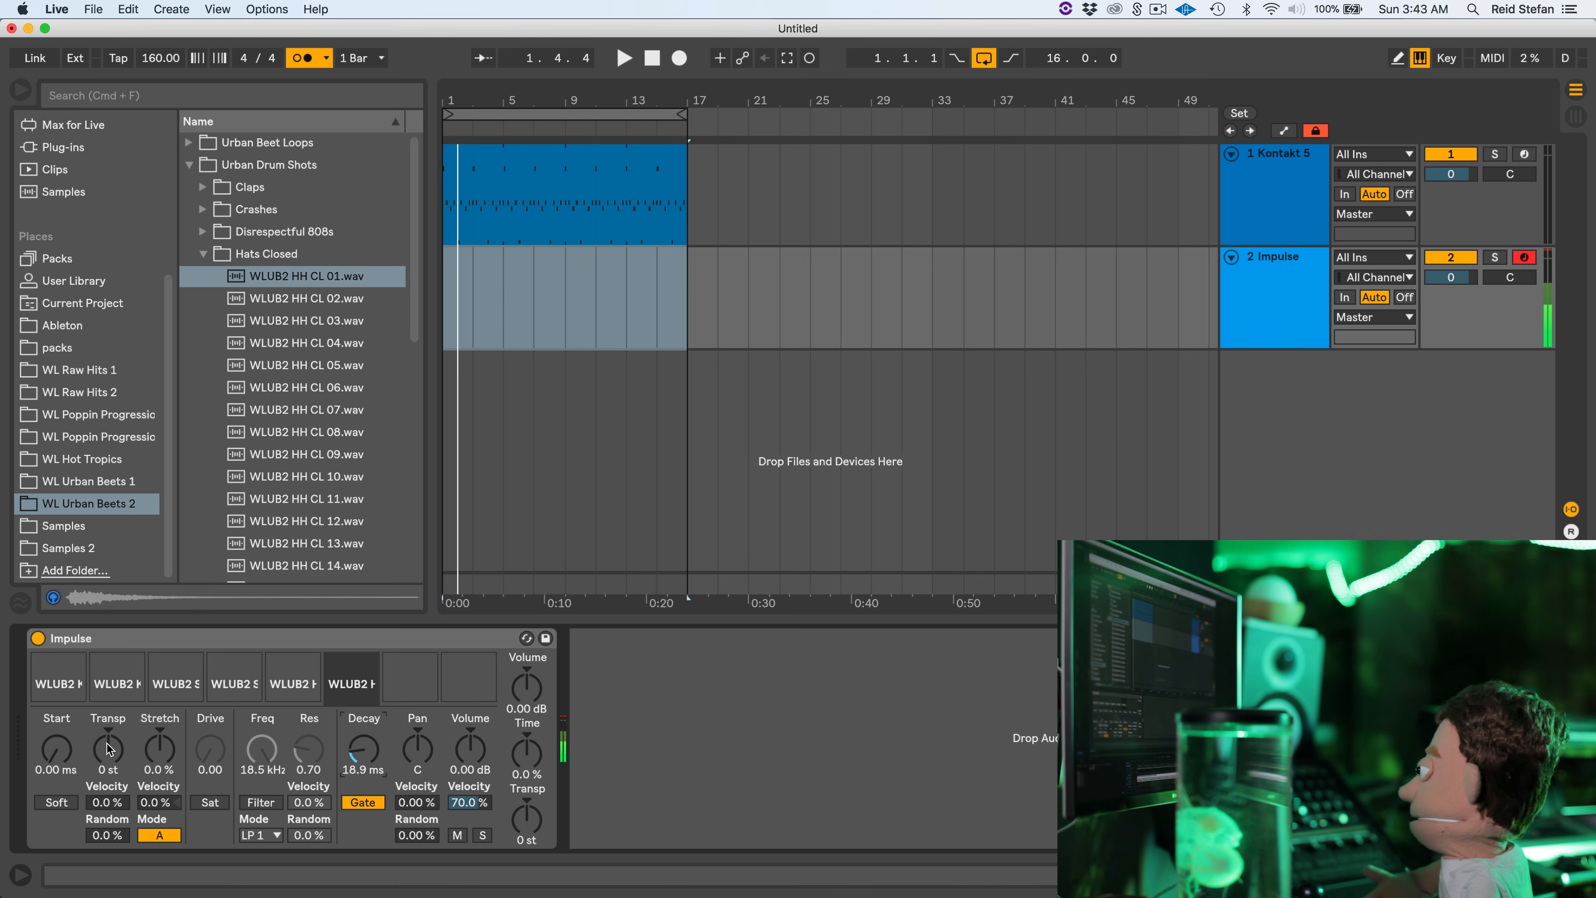
{"action": "left_click_drag", "start_coordinate": [108, 748], "coordinate": [108, 723]}
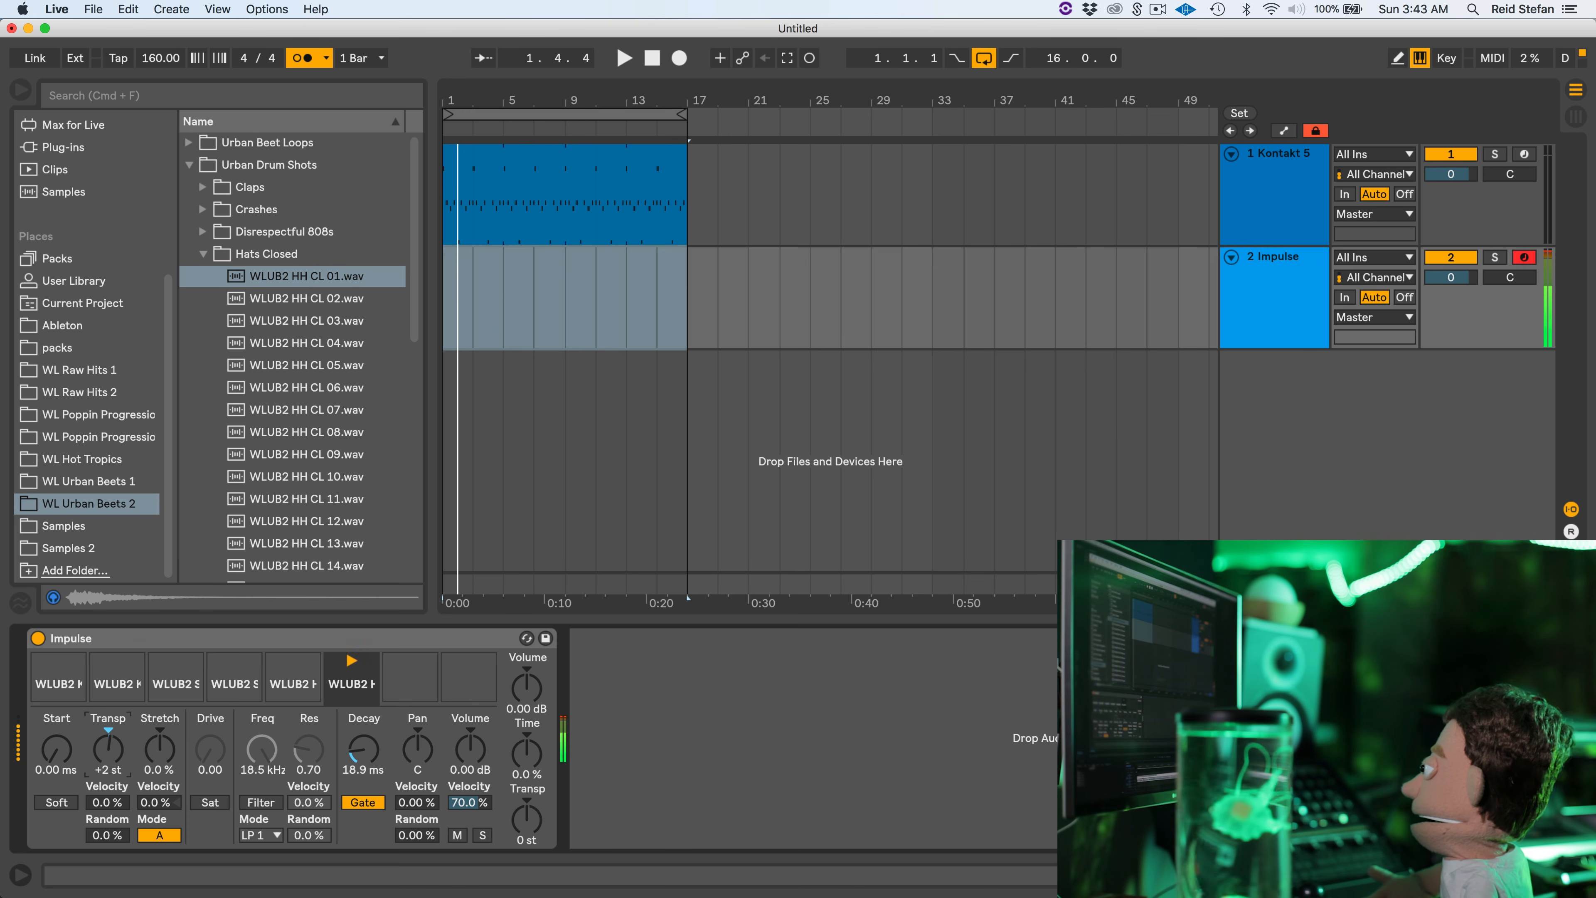
{"action": "left_click", "coordinate": [278, 698]}
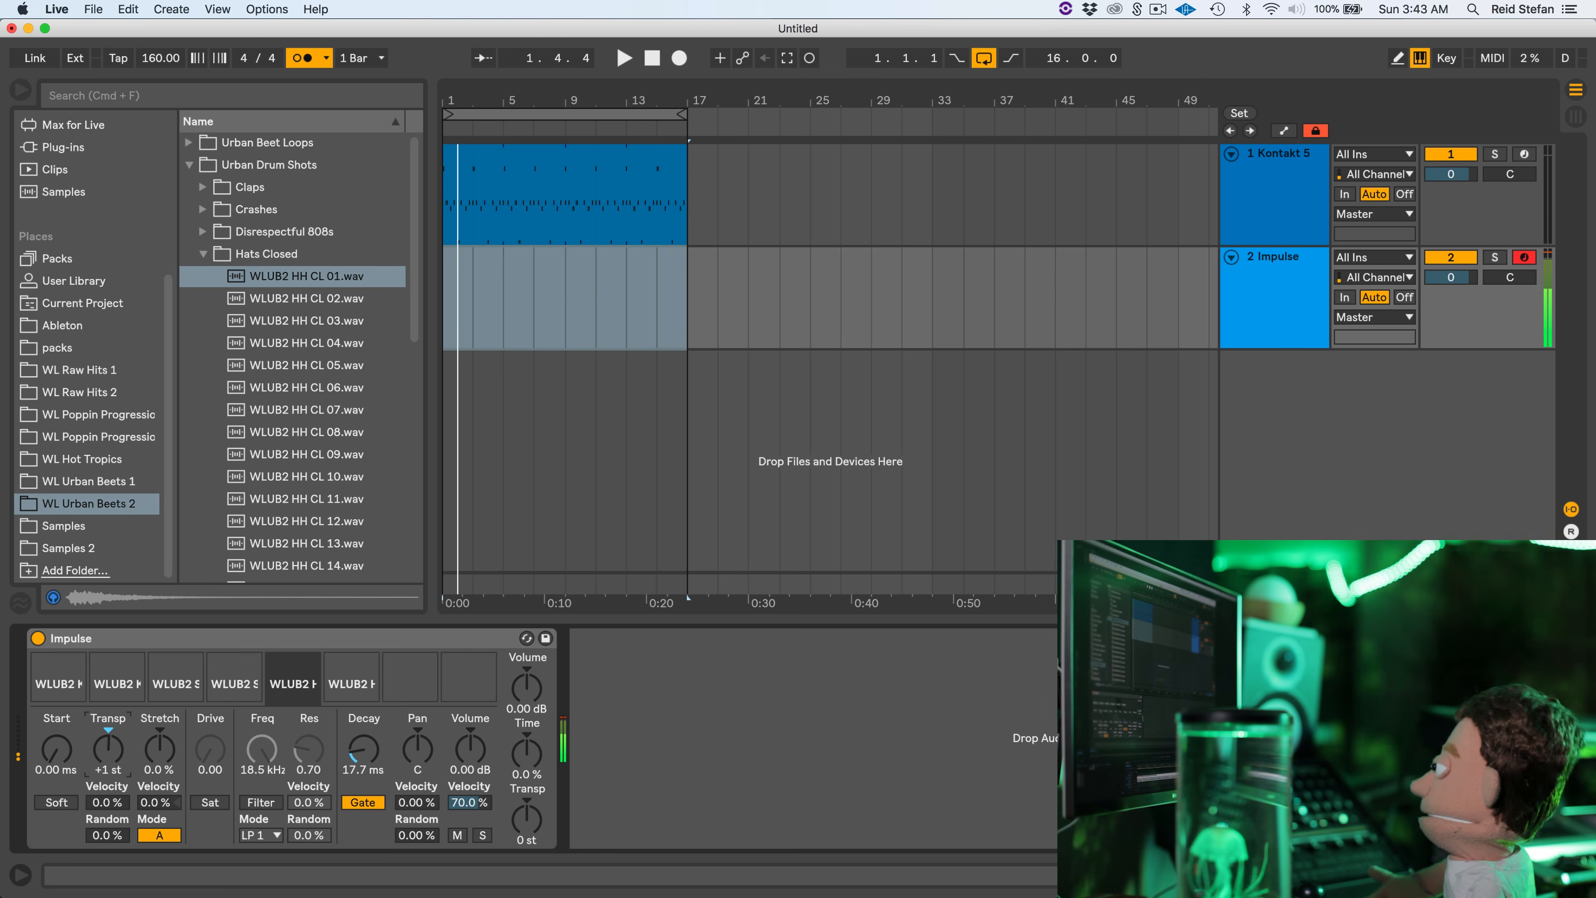
Audition WLUB2 HH OP 01.wav from the Hats Open folder and load it into Impulse's seventh slot
{"action": "left_click", "coordinate": [230, 256]}
{"action": "left_click", "coordinate": [238, 277]}
{"action": "left_click", "coordinate": [260, 297]}
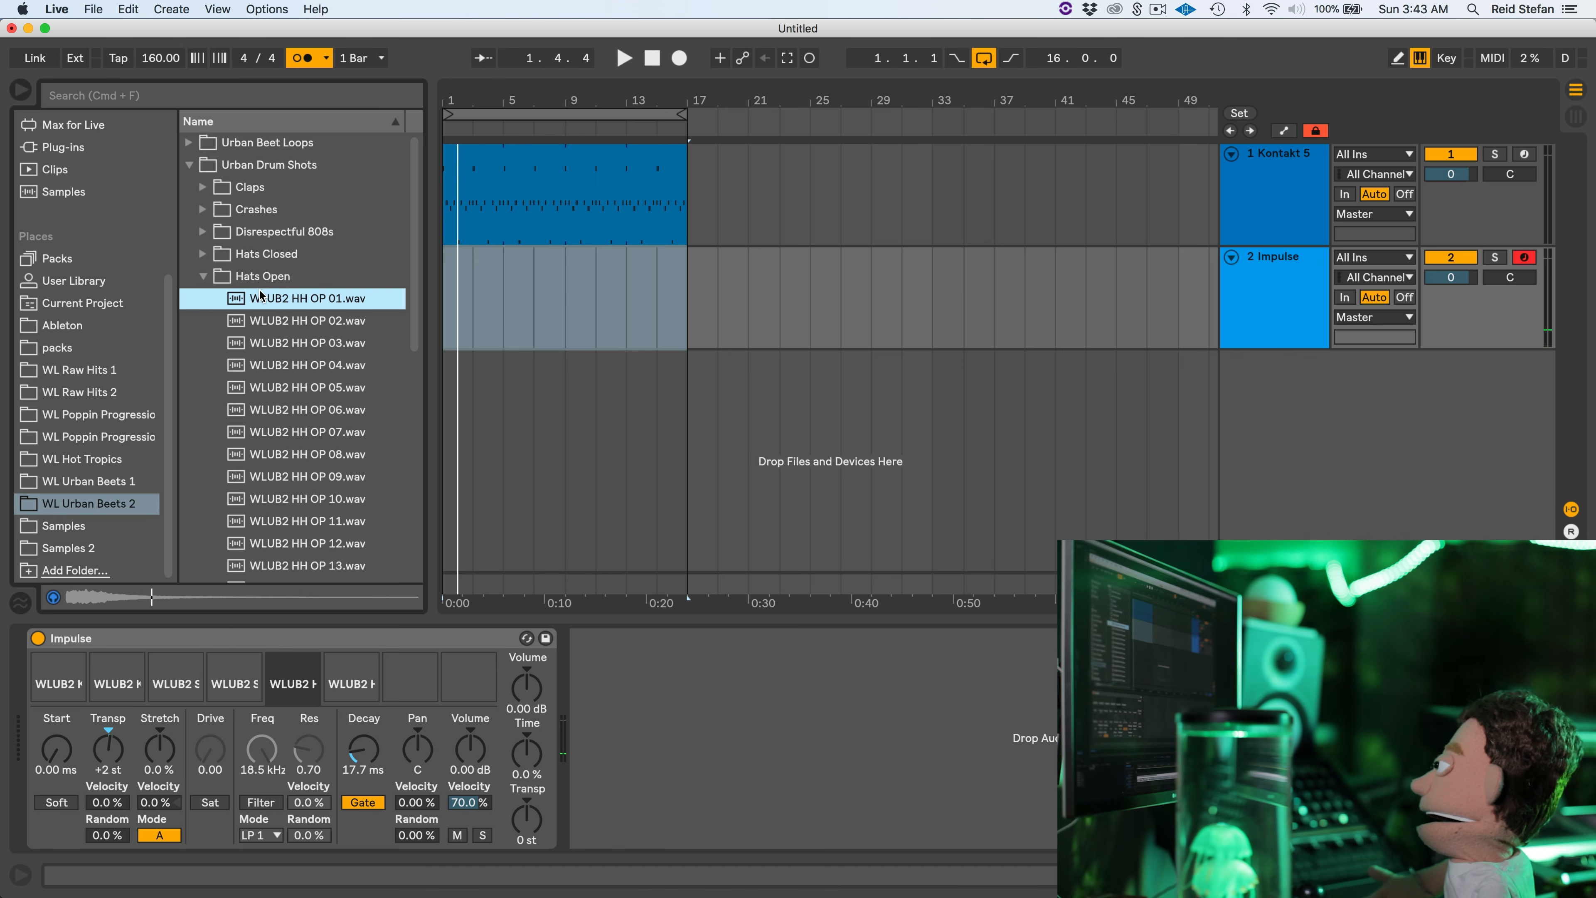
{"action": "left_click_drag", "start_coordinate": [281, 304], "coordinate": [417, 665]}
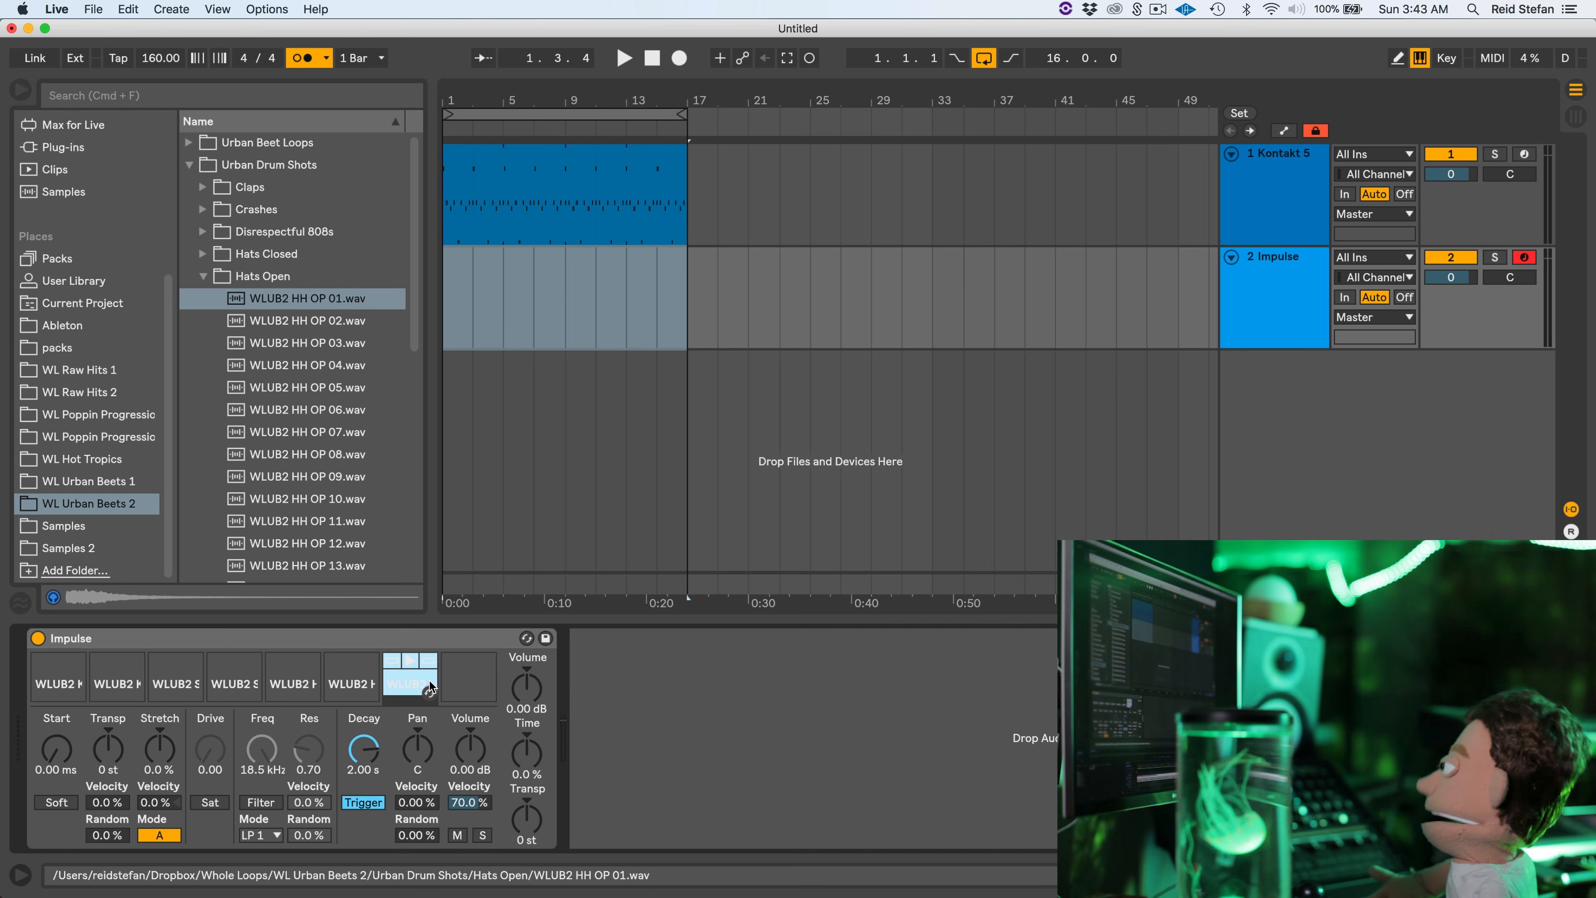
Set the seventh slot to Gate with a 14.8 ms decay and lower its volume to -9.71 dB
{"action": "left_click", "coordinate": [363, 801]}
{"action": "left_click_drag", "start_coordinate": [358, 755], "coordinate": [357, 833]}
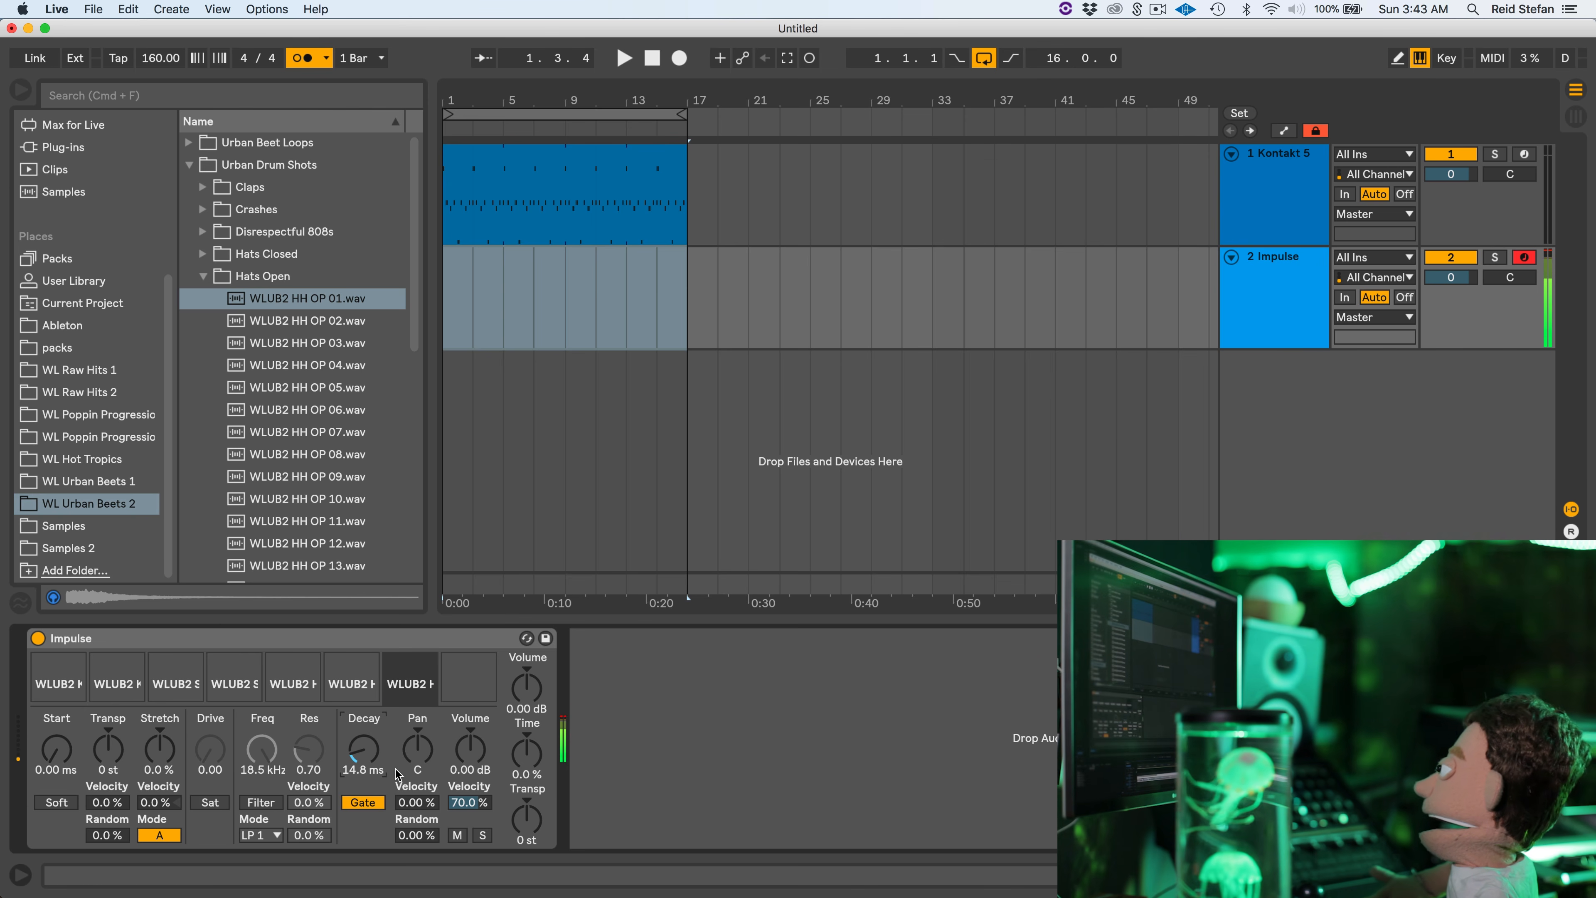
{"action": "mouse_move", "coordinate": [470, 748]}
{"action": "left_mouse_down"}
{"action": "mouse_move", "coordinate": [470, 786]}
{"action": "mouse_move", "coordinate": [470, 755]}
{"action": "left_mouse_up"}
Audition the other open hats and load WLUB2 HH OP 07.wav into Impulse's eighth slot
{"action": "left_click", "coordinate": [313, 309]}
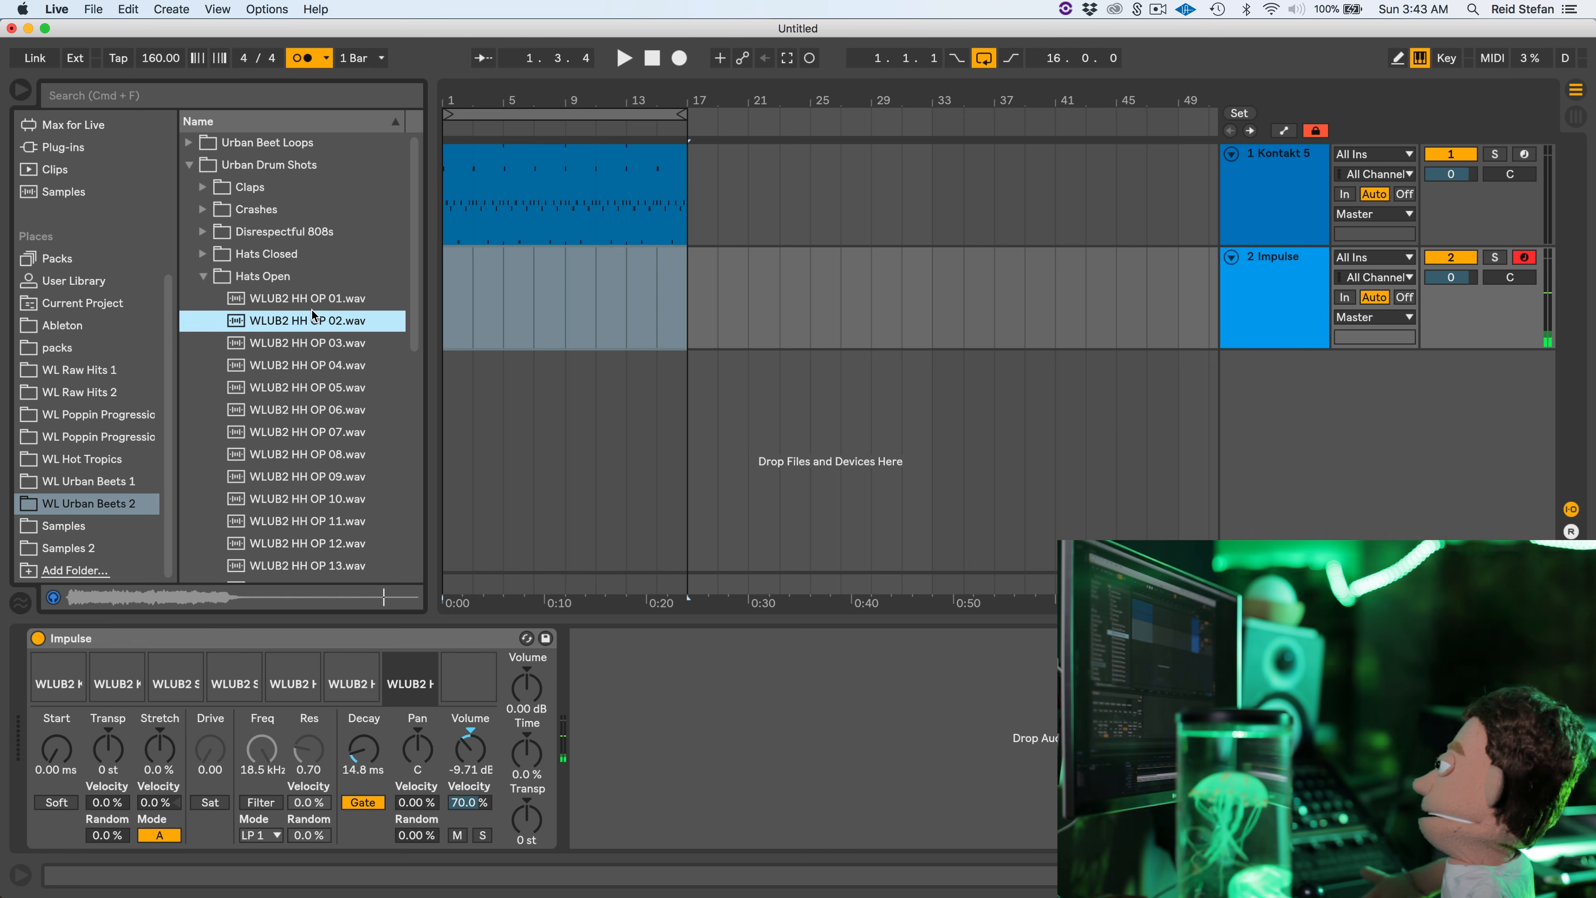
{"action": "key", "text": "Down"}
{"action": "key", "text": "Down"}
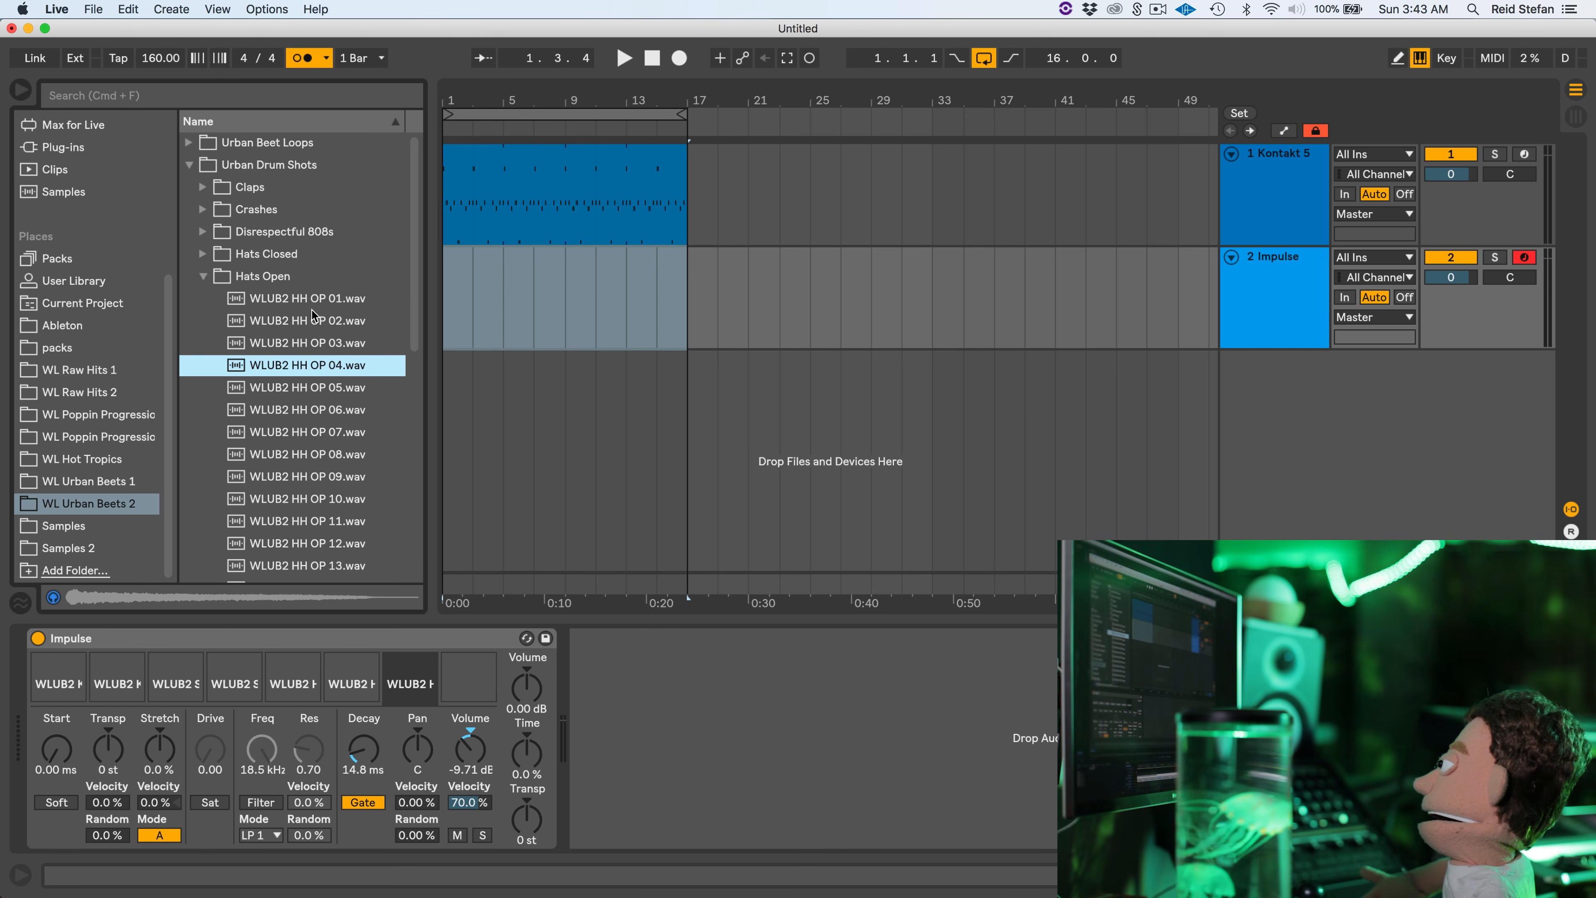
{"action": "key", "text": "Up"}
{"action": "key", "text": "Down"}
{"action": "key", "text": "Down"}
{"action": "key", "text": "Down"}
{"action": "key", "text": "Down"}
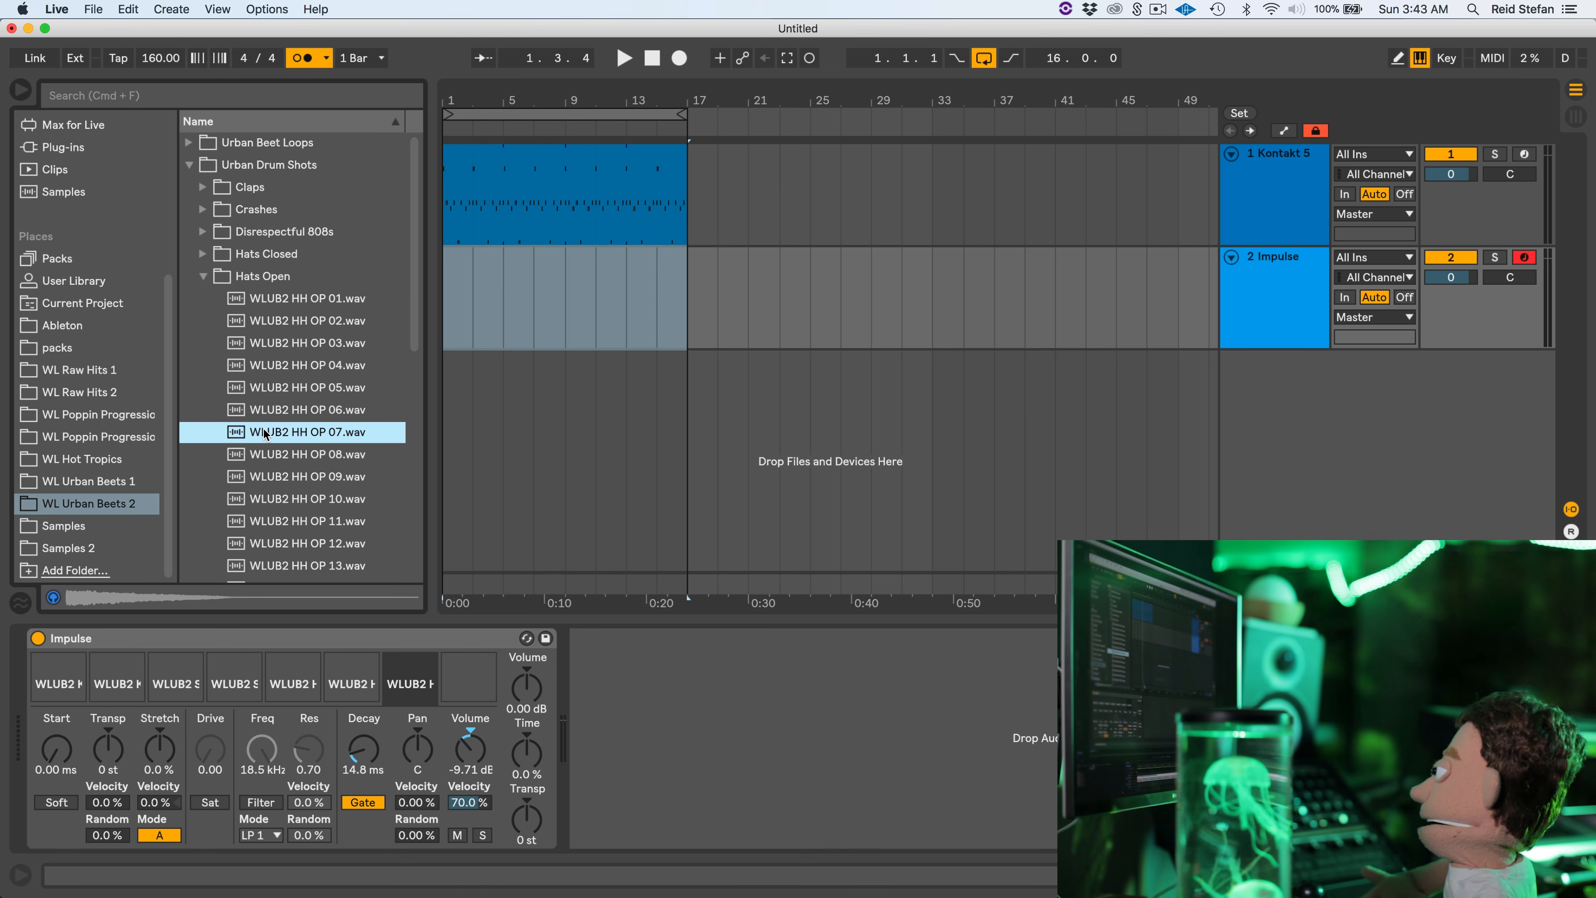
{"action": "left_click_drag", "start_coordinate": [264, 434], "coordinate": [460, 680]}
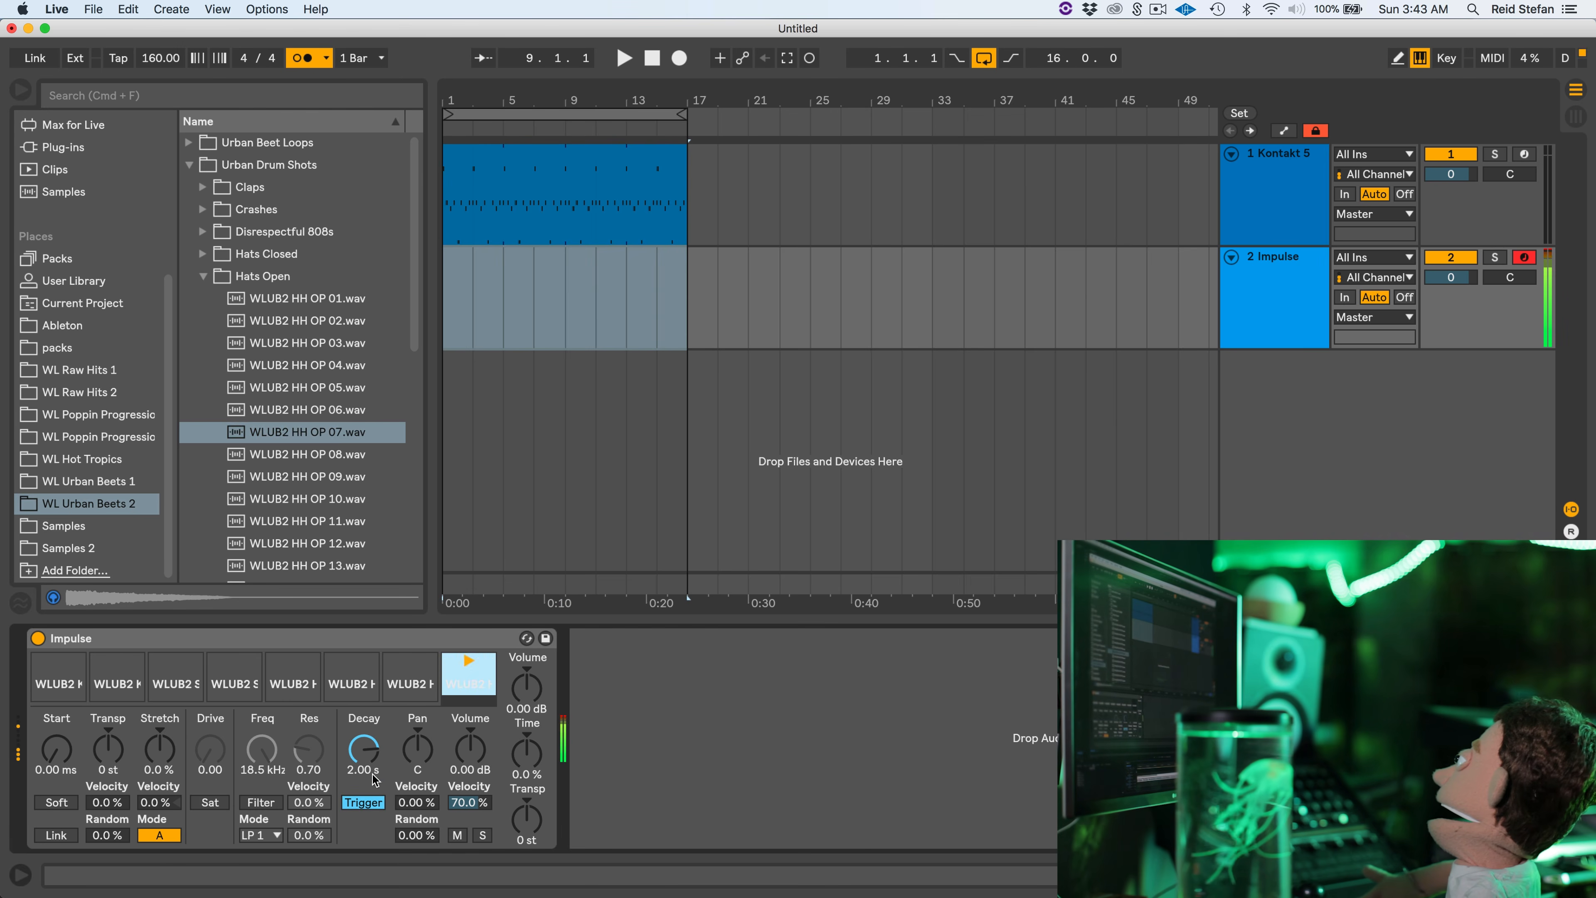
Set the eighth slot to Gate with a 35.5 ms decay and -13.7 dB volume, and pan the seventh slot 50L
{"action": "left_click_drag", "start_coordinate": [375, 780], "coordinate": [376, 830]}
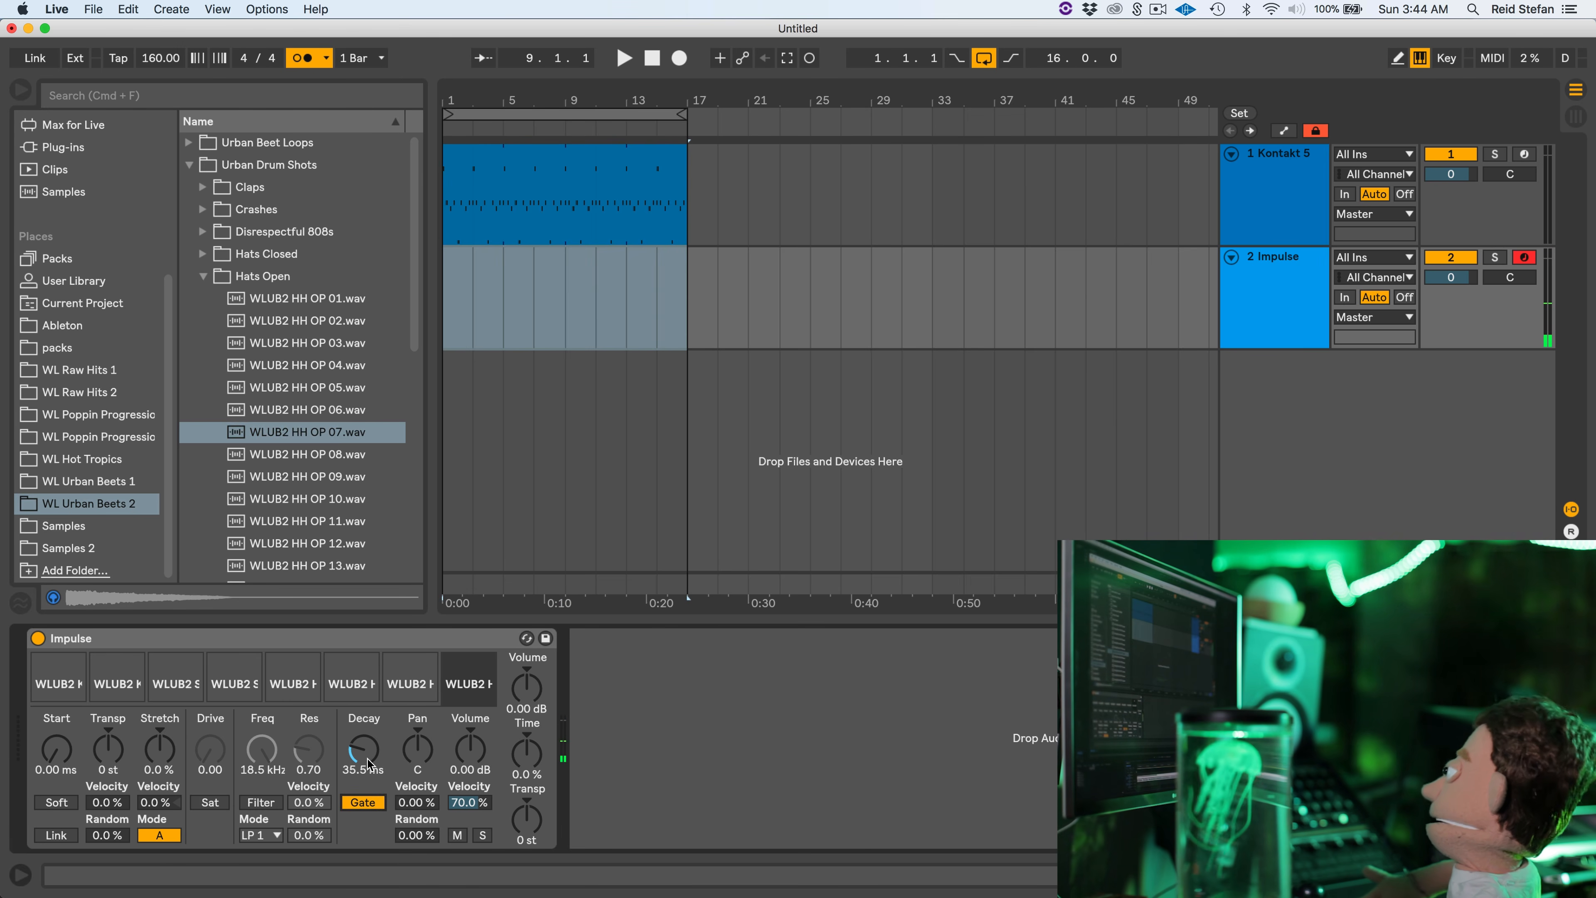
{"action": "left_click_drag", "start_coordinate": [471, 751], "coordinate": [472, 798]}
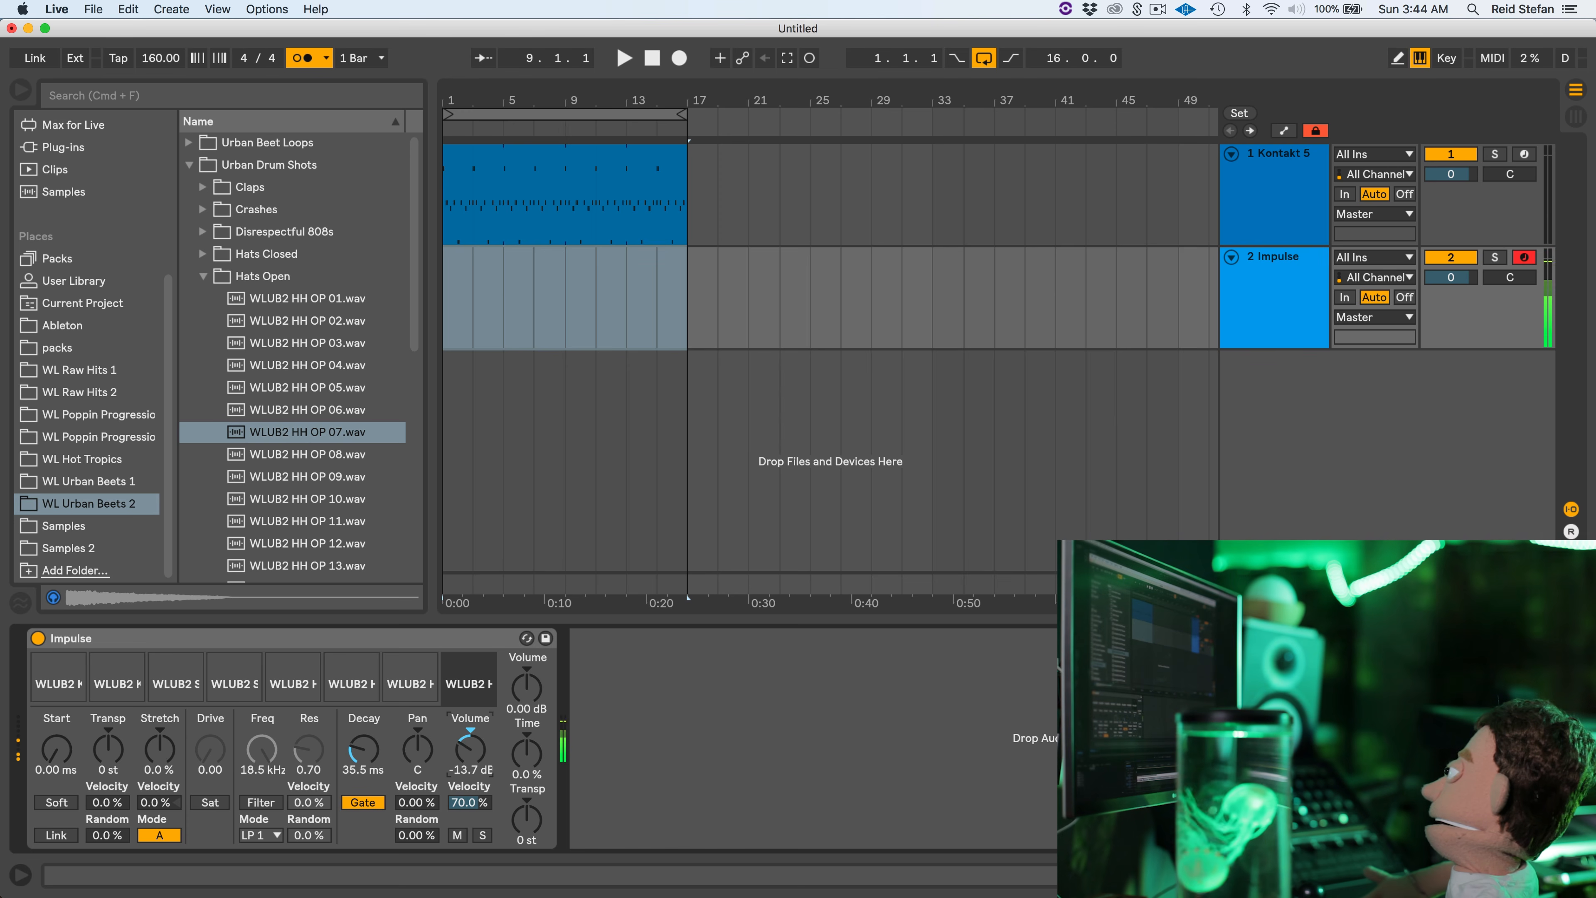
{"action": "left_click_drag", "start_coordinate": [419, 749], "coordinate": [412, 783]}
{"action": "left_click", "coordinate": [411, 683]}
Rename the Impulse track KIT and record about eight bars of closed hats and snares on it from bar 1
{"action": "key", "text": "super+r"}
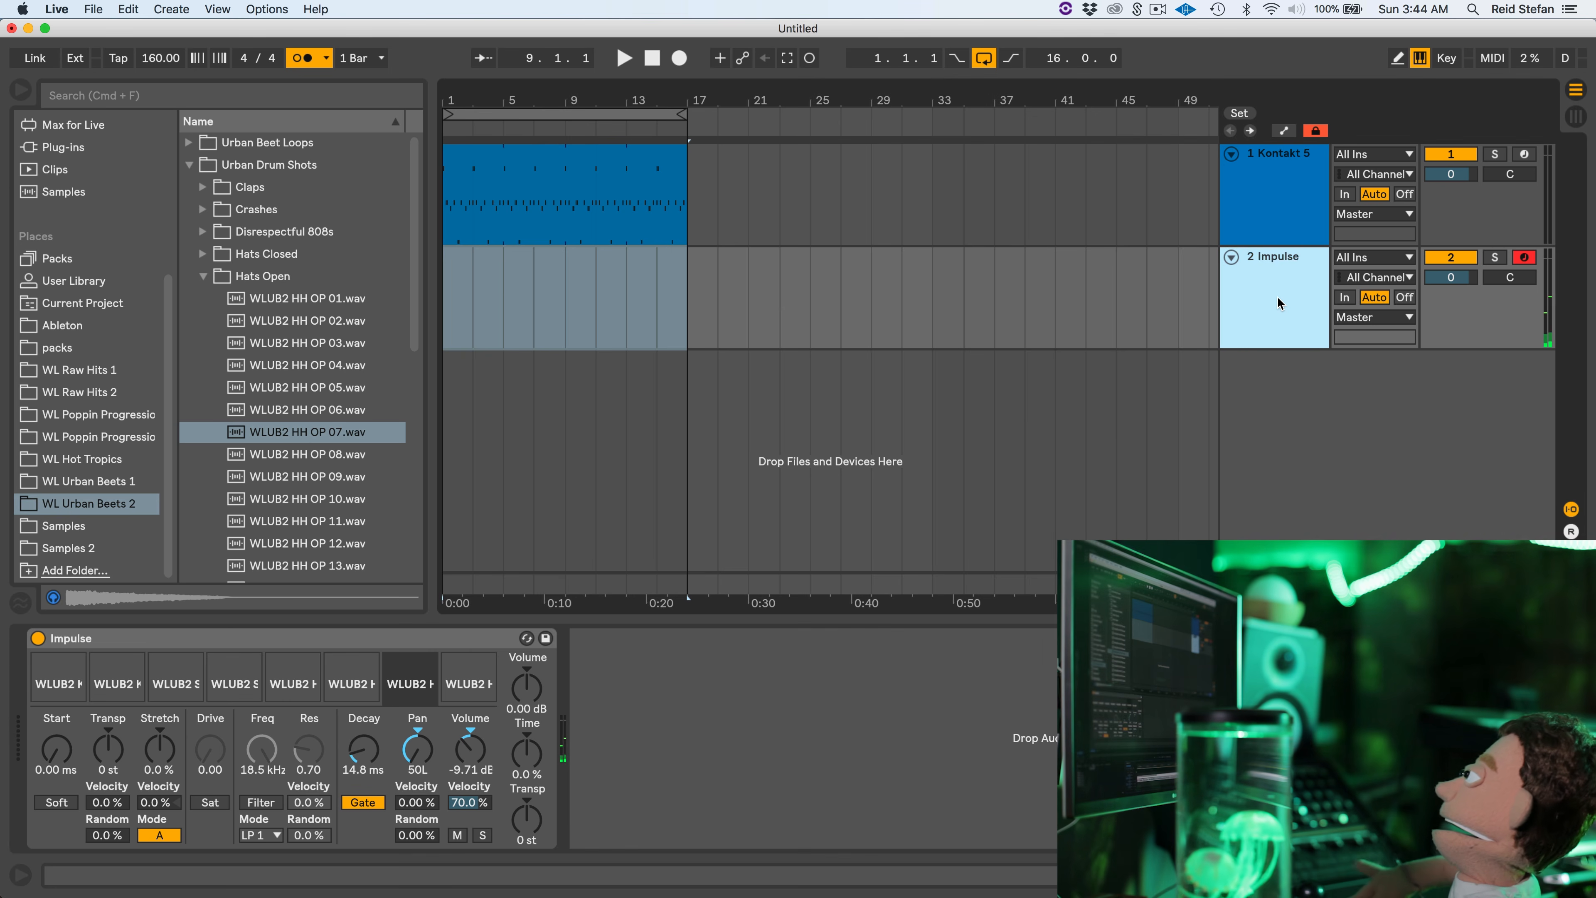
{"action": "type", "text": "KIT"}
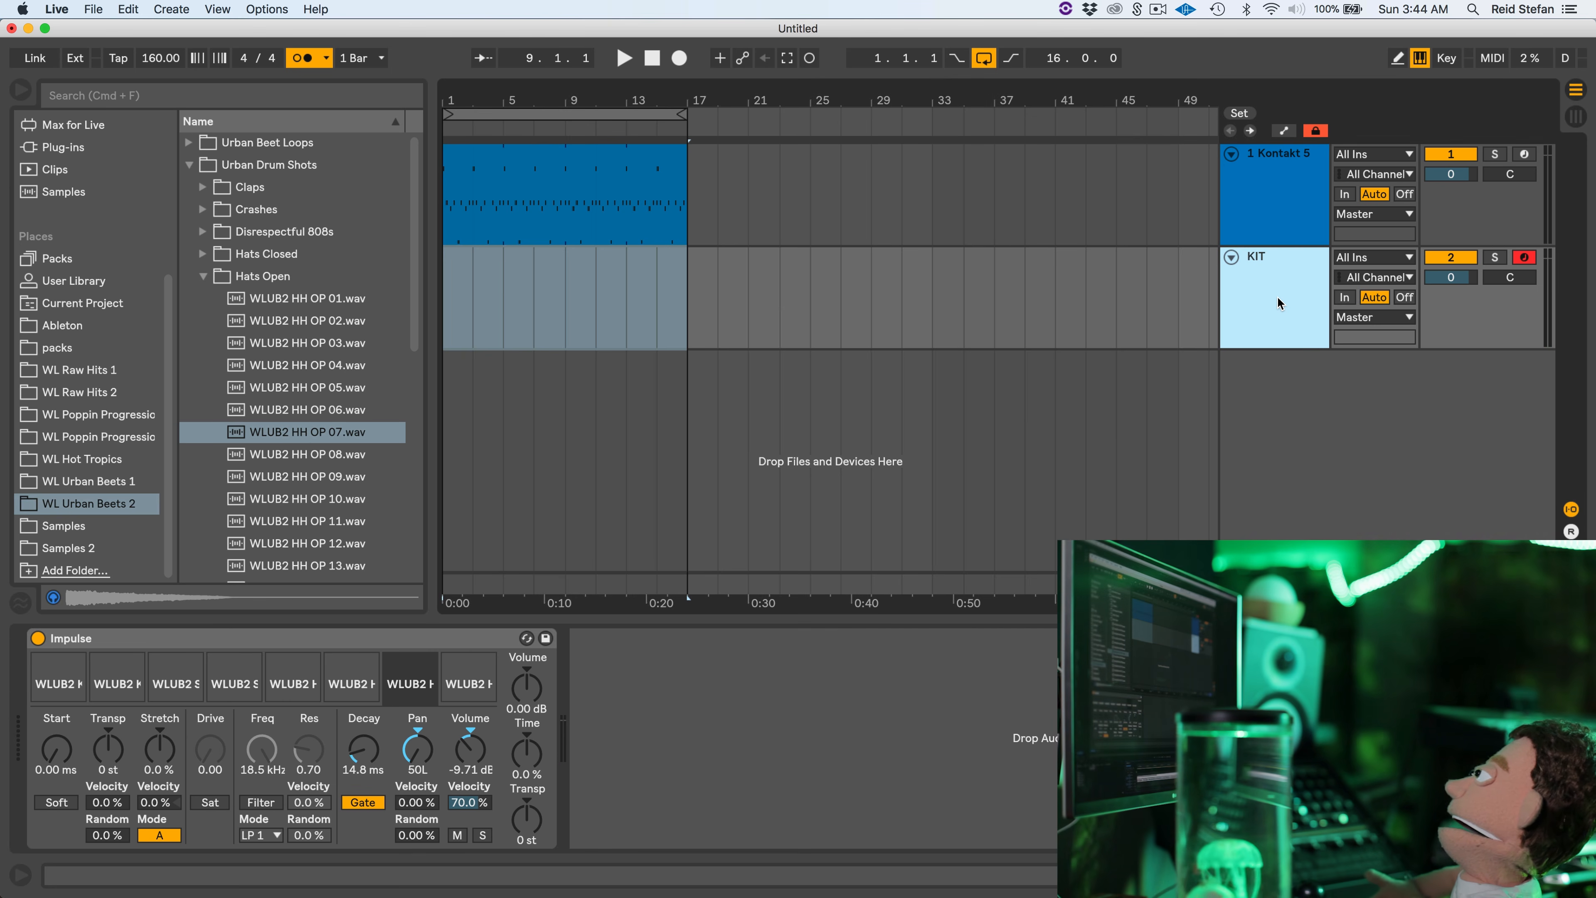
{"action": "left_click", "coordinate": [462, 279]}
{"action": "key", "text": "super+a"}
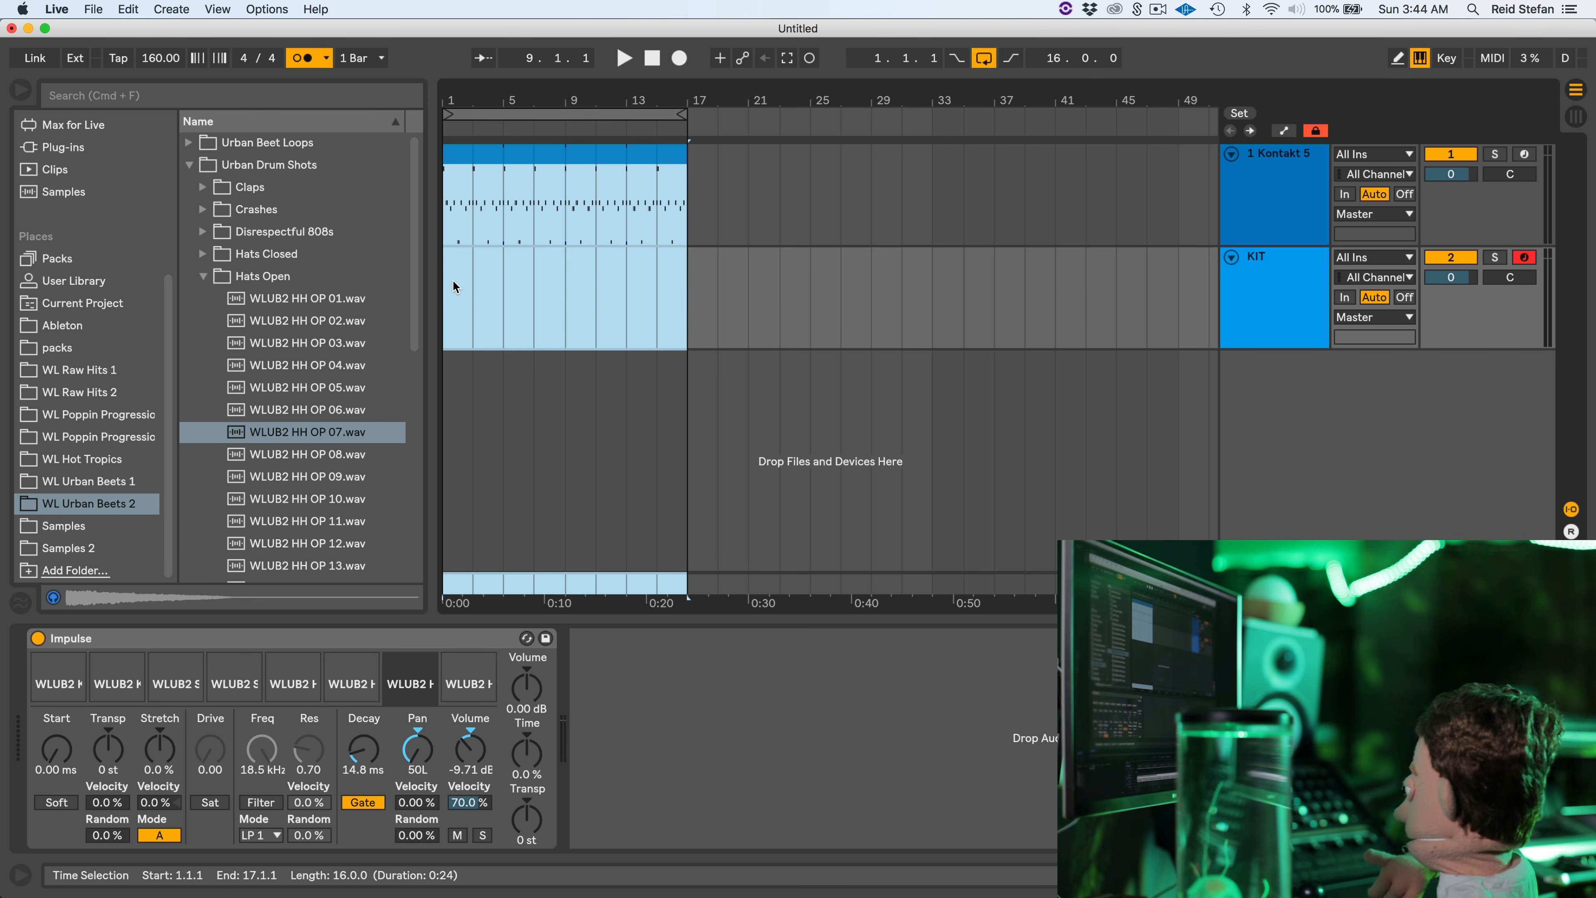
{"action": "key", "text": "F9"}
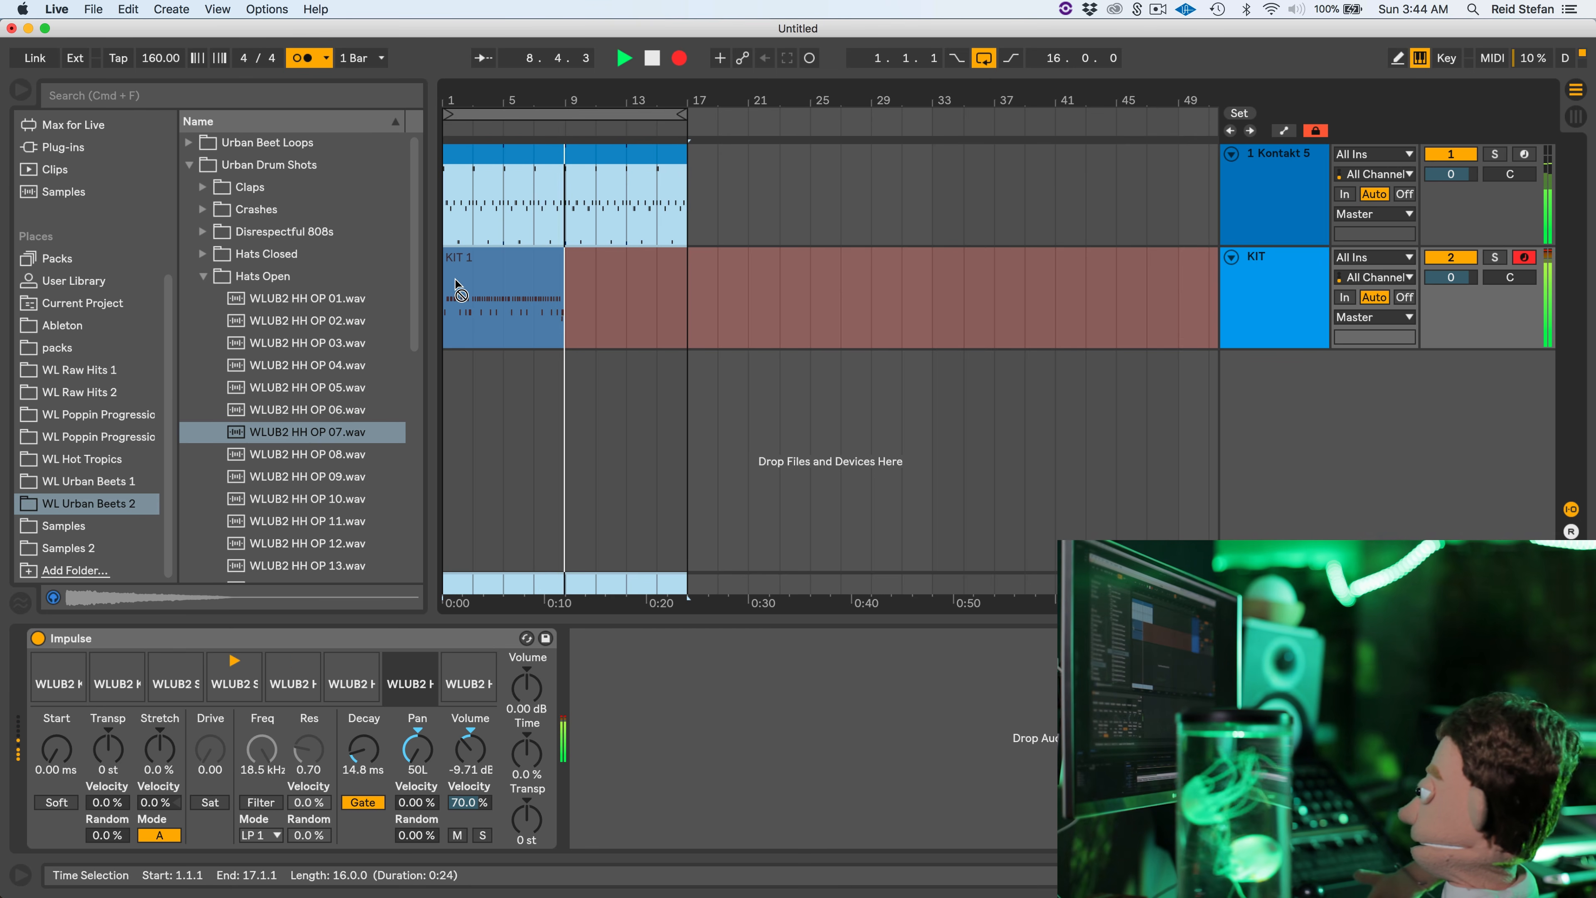
{"action": "key", "text": "space"}
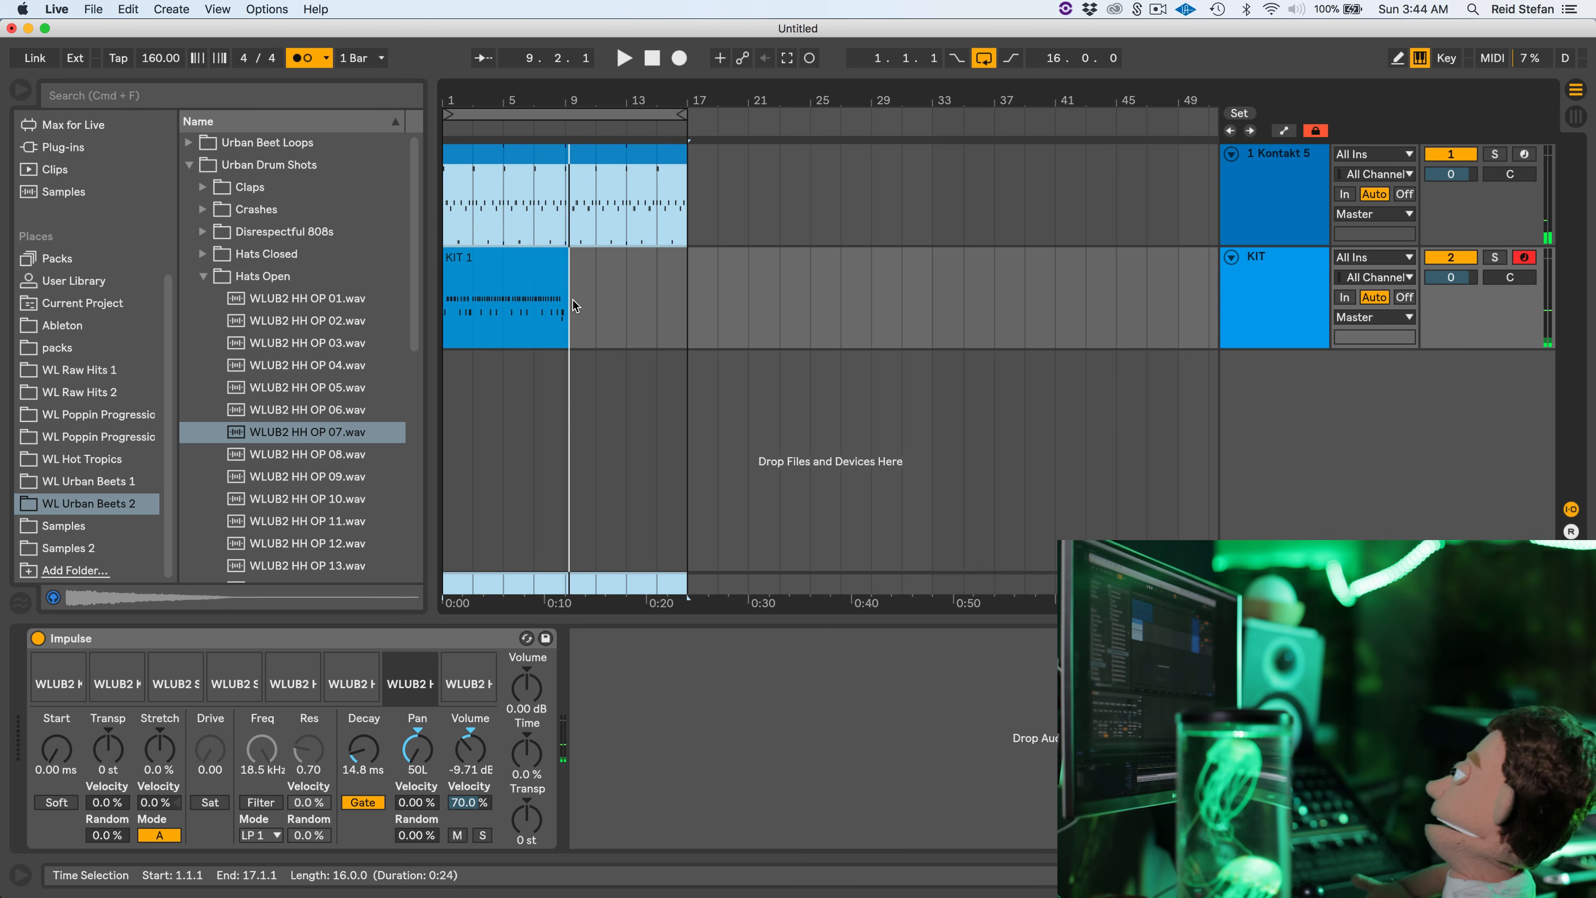
Separate the first eight bars of the KIT 1 recording, open that clip's notes and turn on its looping
{"action": "left_click", "coordinate": [552, 277]}
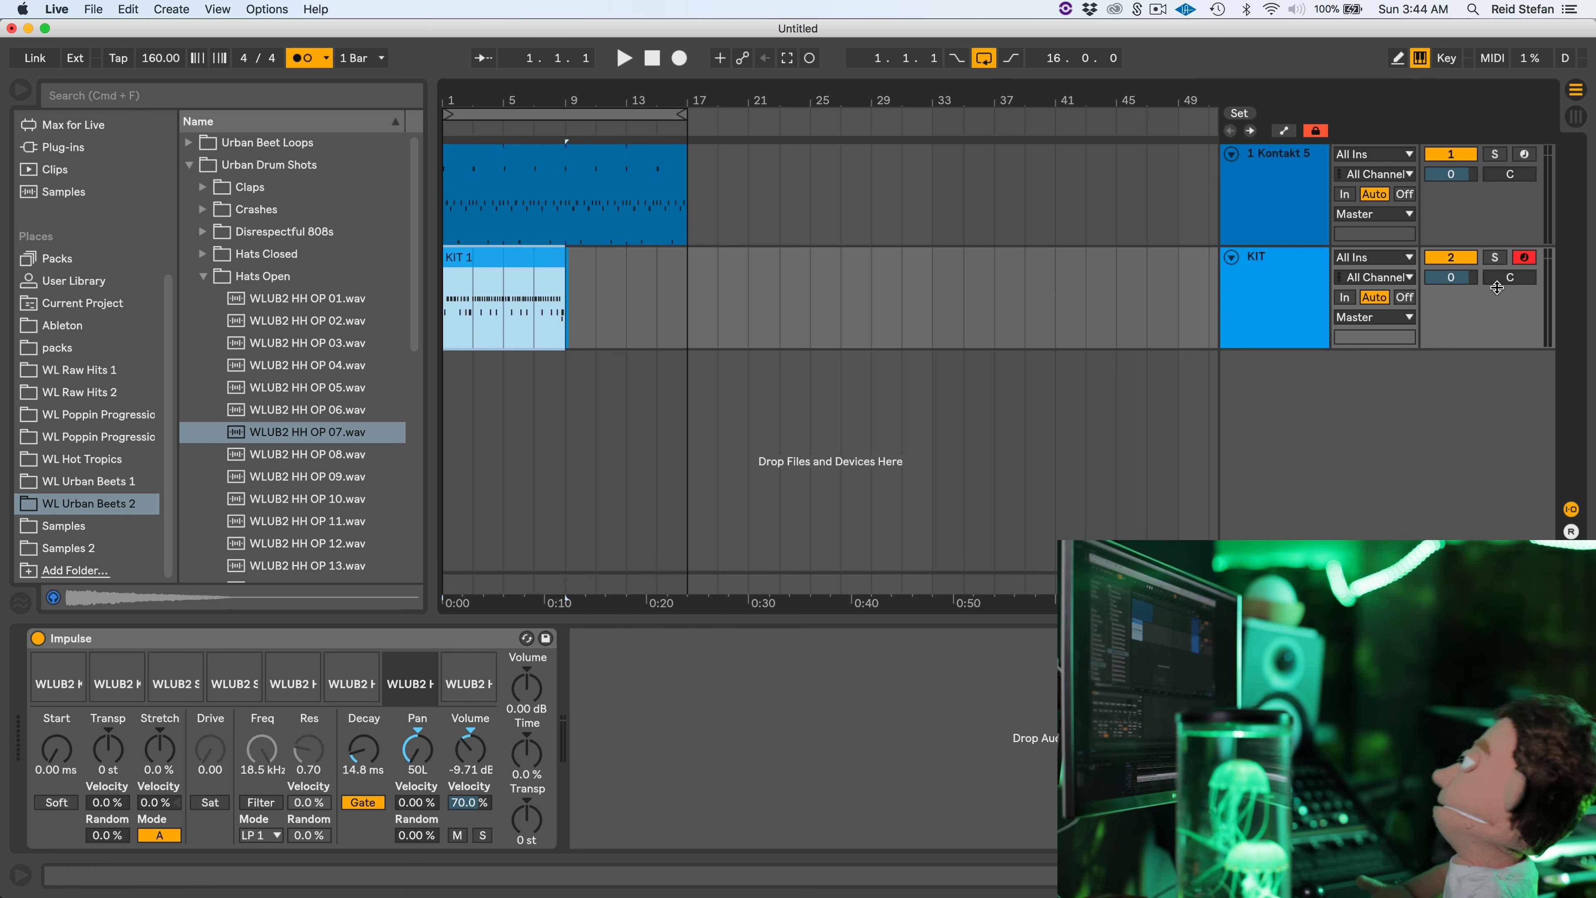
{"action": "double_click", "coordinate": [502, 257]}
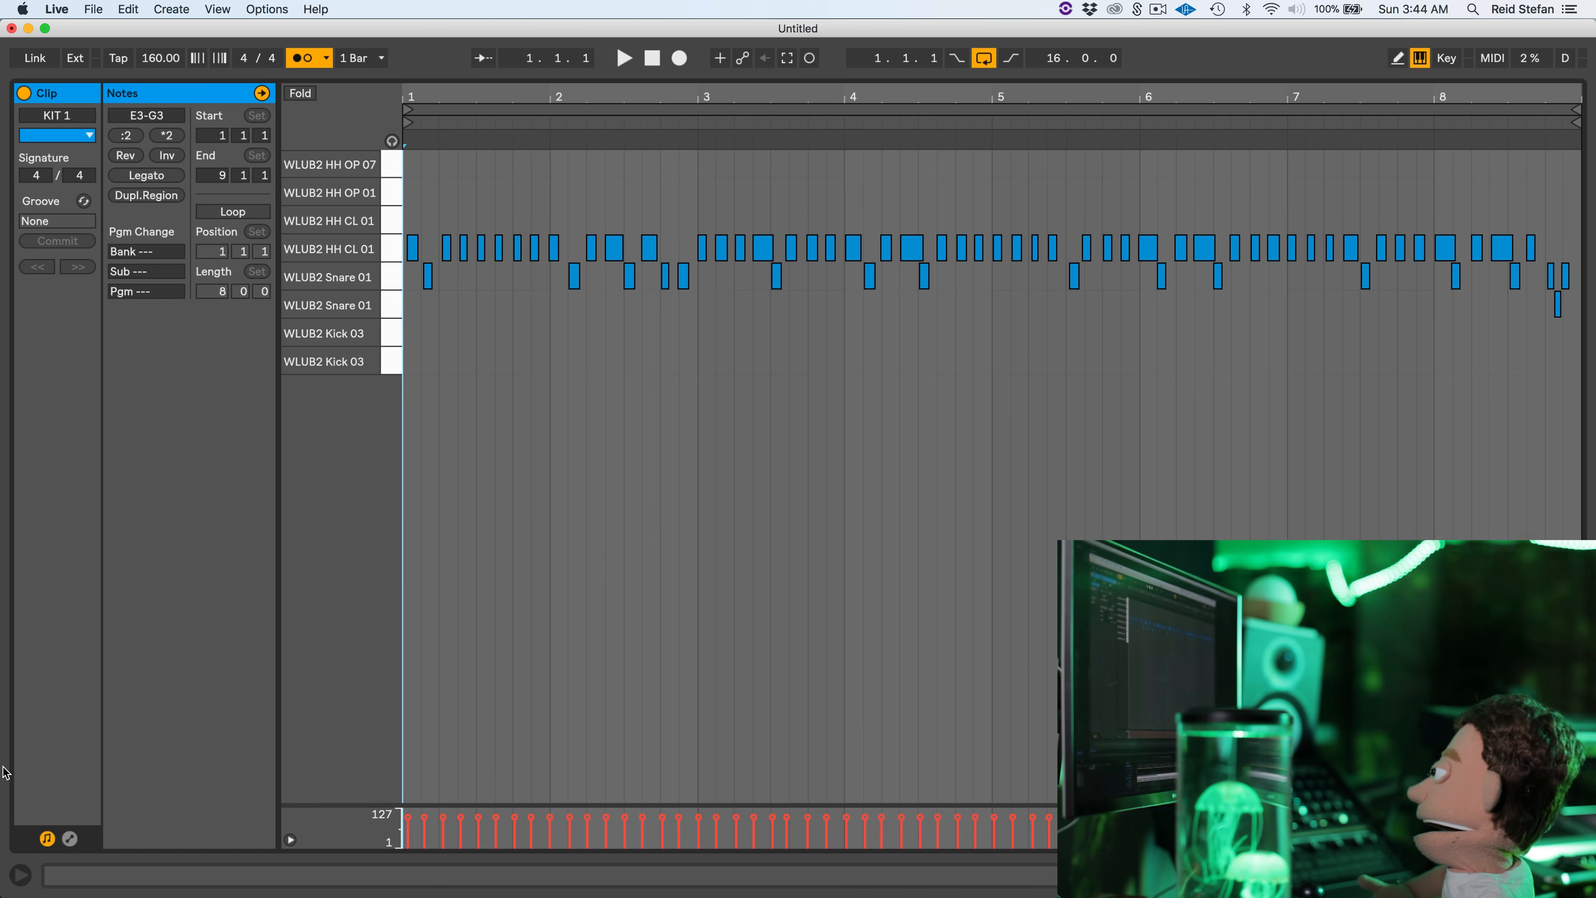
{"action": "left_click", "coordinate": [239, 212]}
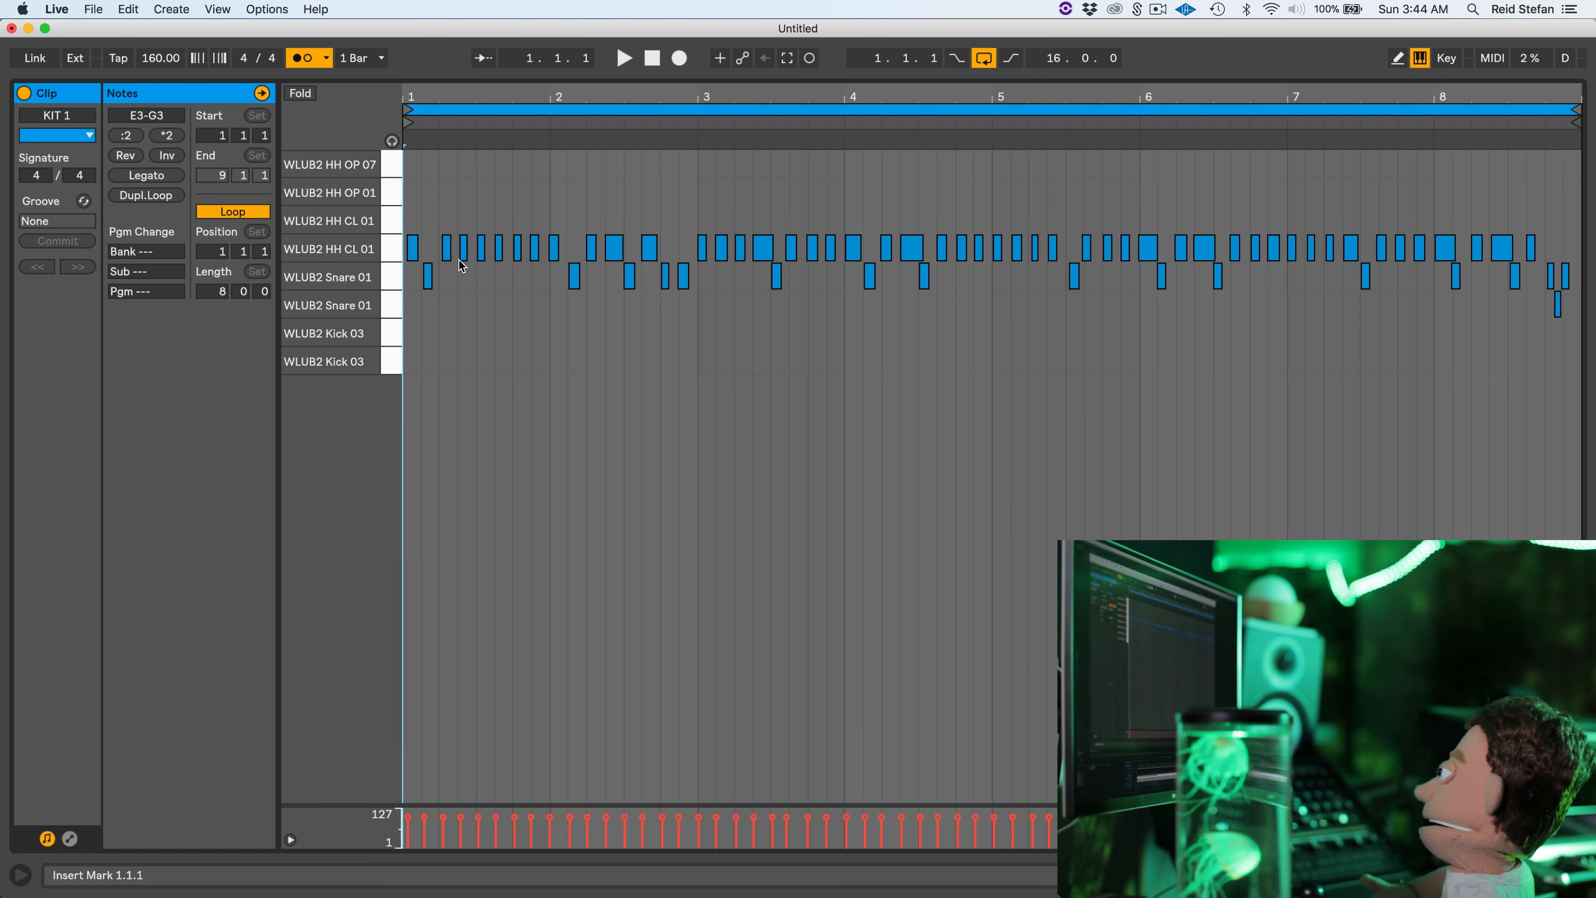
Move the snare note at 1.1.3 up to WLUB2 HH CL 01 and the hat note at 1.3 down to WLUB2 Snare 01
{"action": "left_click", "coordinate": [421, 279]}
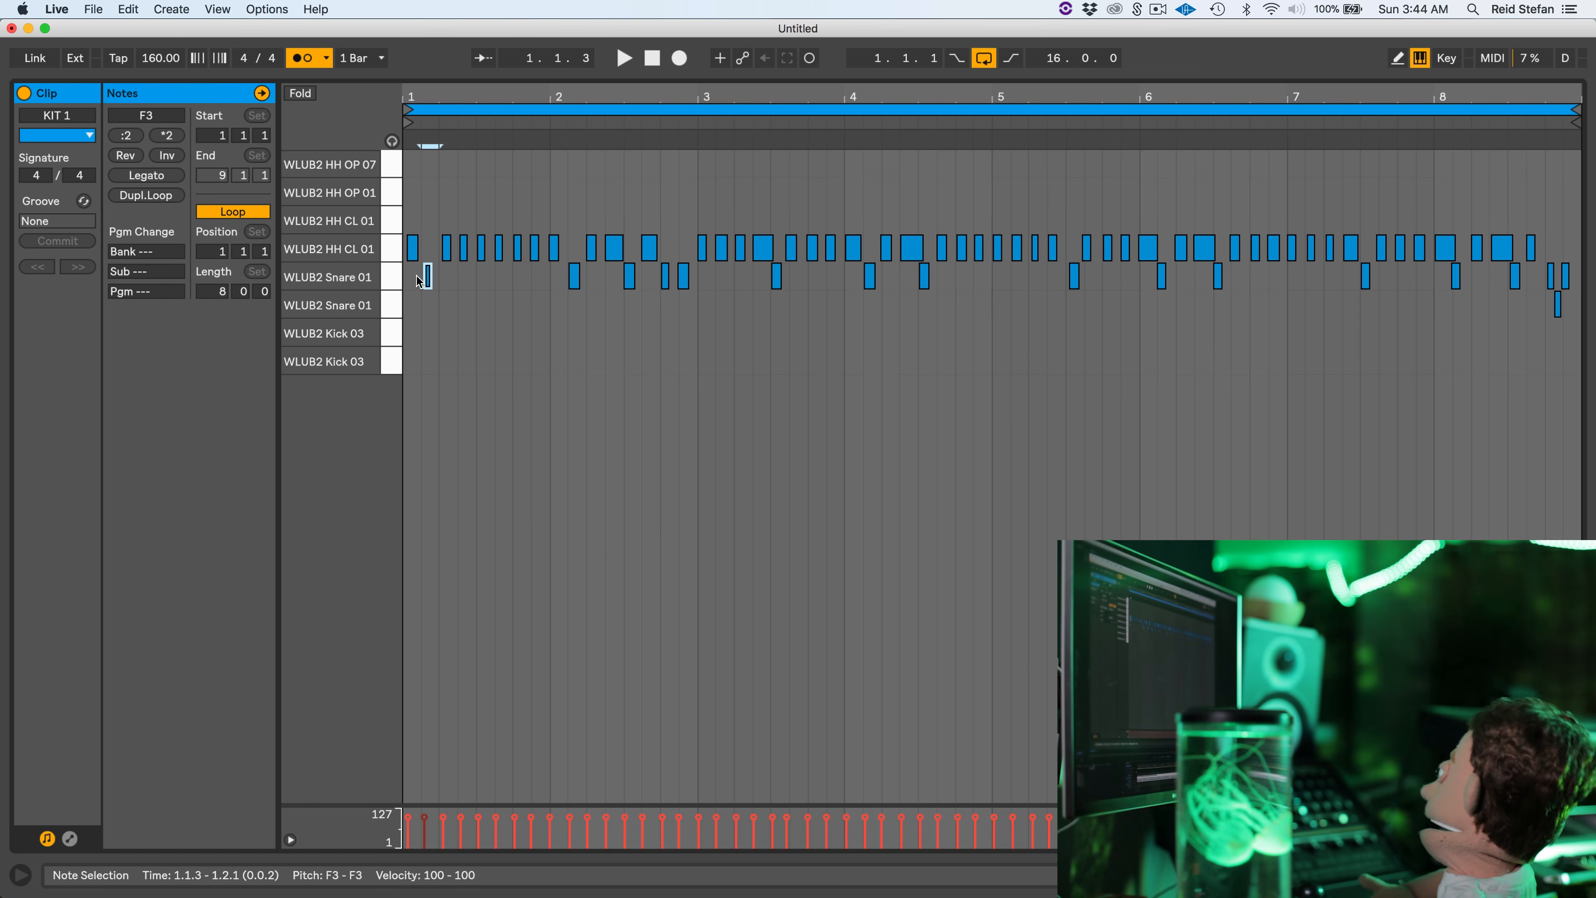
{"action": "key", "text": "Up"}
{"action": "key", "text": "space"}
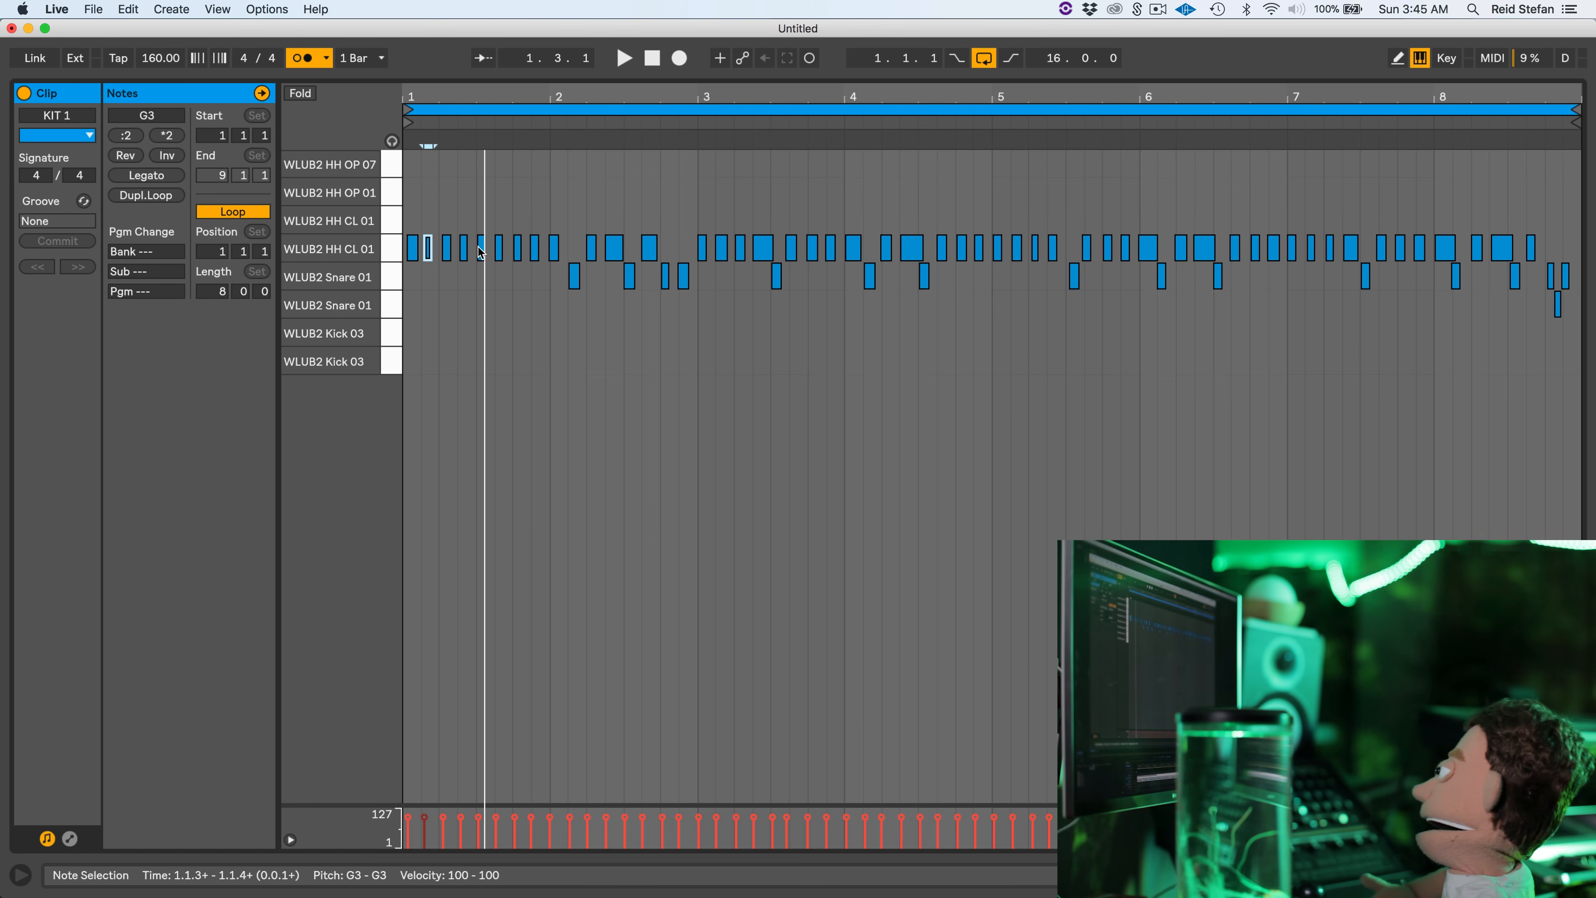
{"action": "left_click", "coordinate": [482, 249]}
{"action": "key", "text": "Down"}
{"action": "left_click_drag", "start_coordinate": [952, 253], "coordinate": [942, 249]}
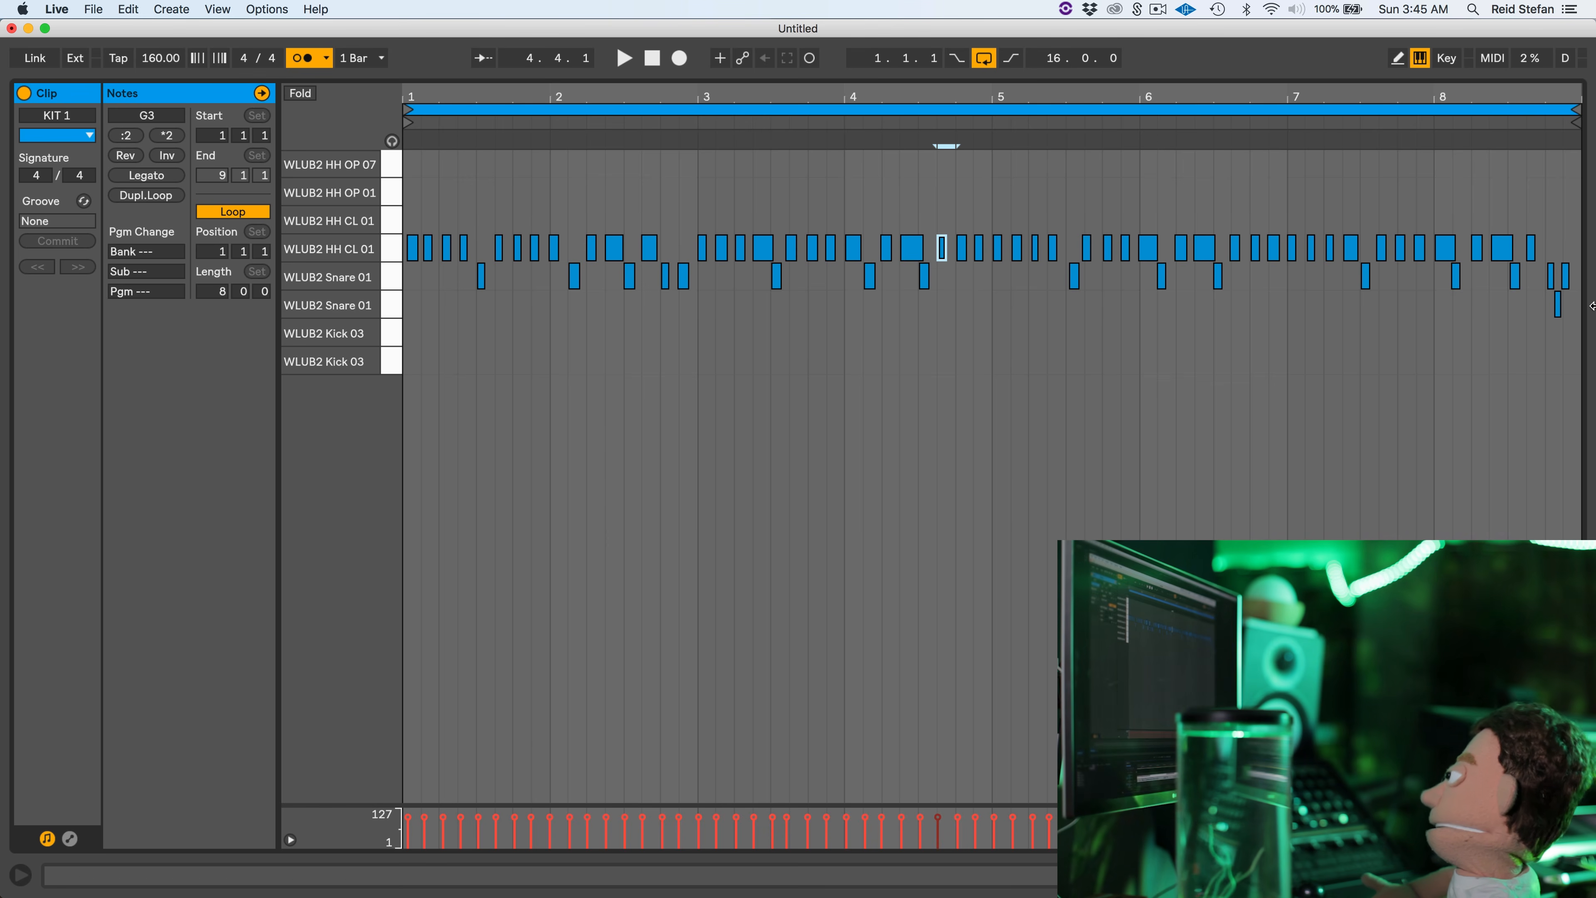
Quantize all notes in the KIT 1 clip
{"action": "left_click", "coordinate": [1484, 310]}
{"action": "key", "text": "super+a"}
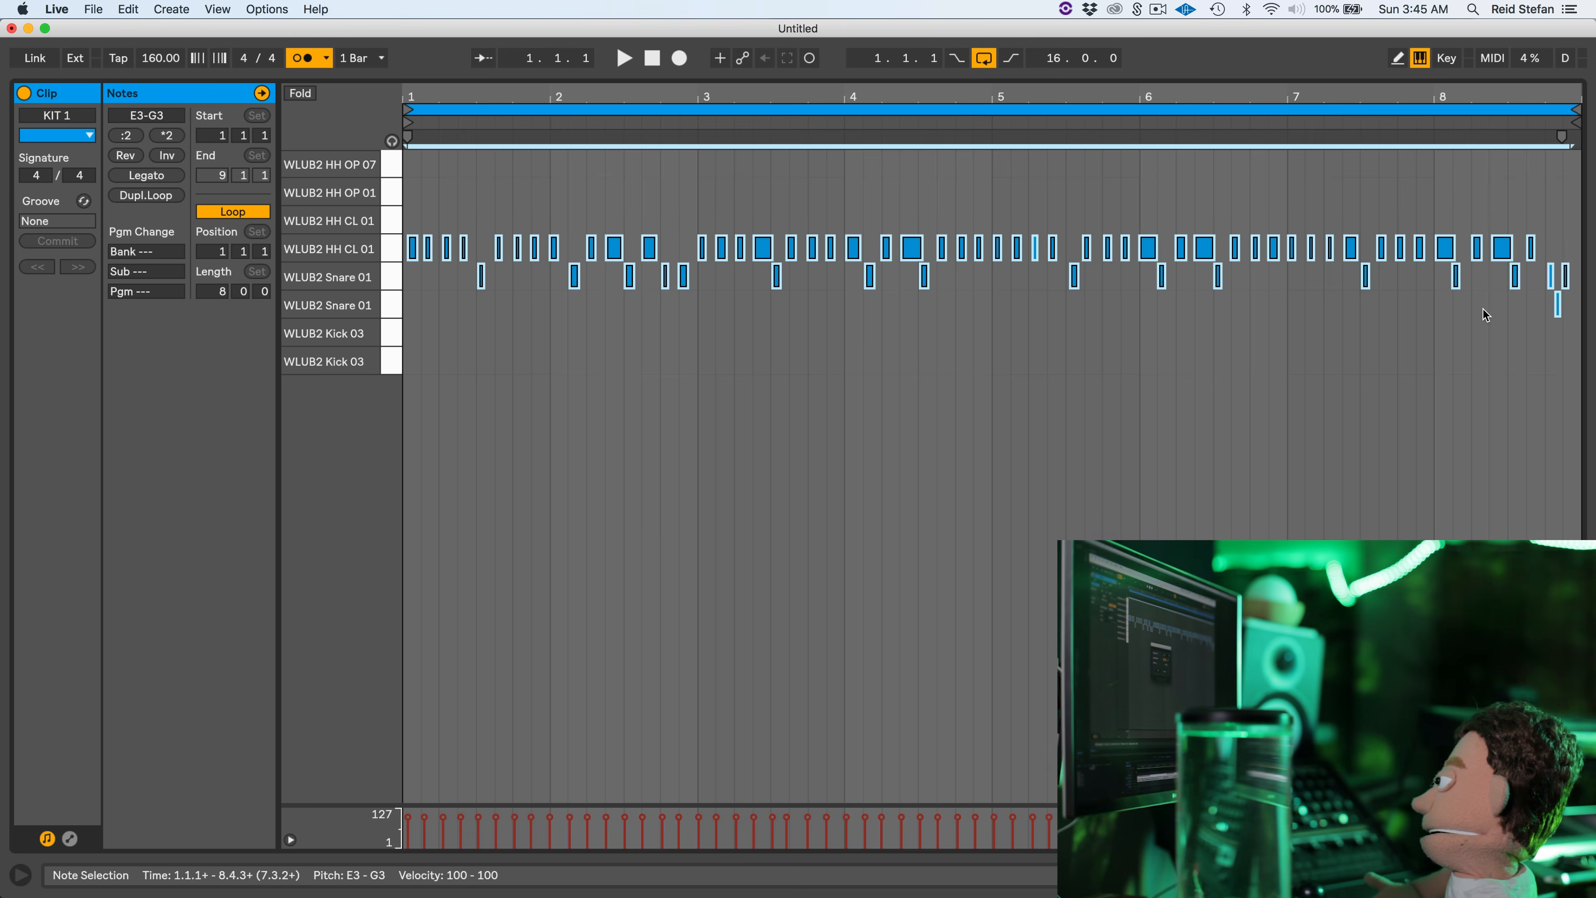
{"action": "key", "text": "super+shift+u"}
{"action": "left_click", "coordinate": [758, 488]}
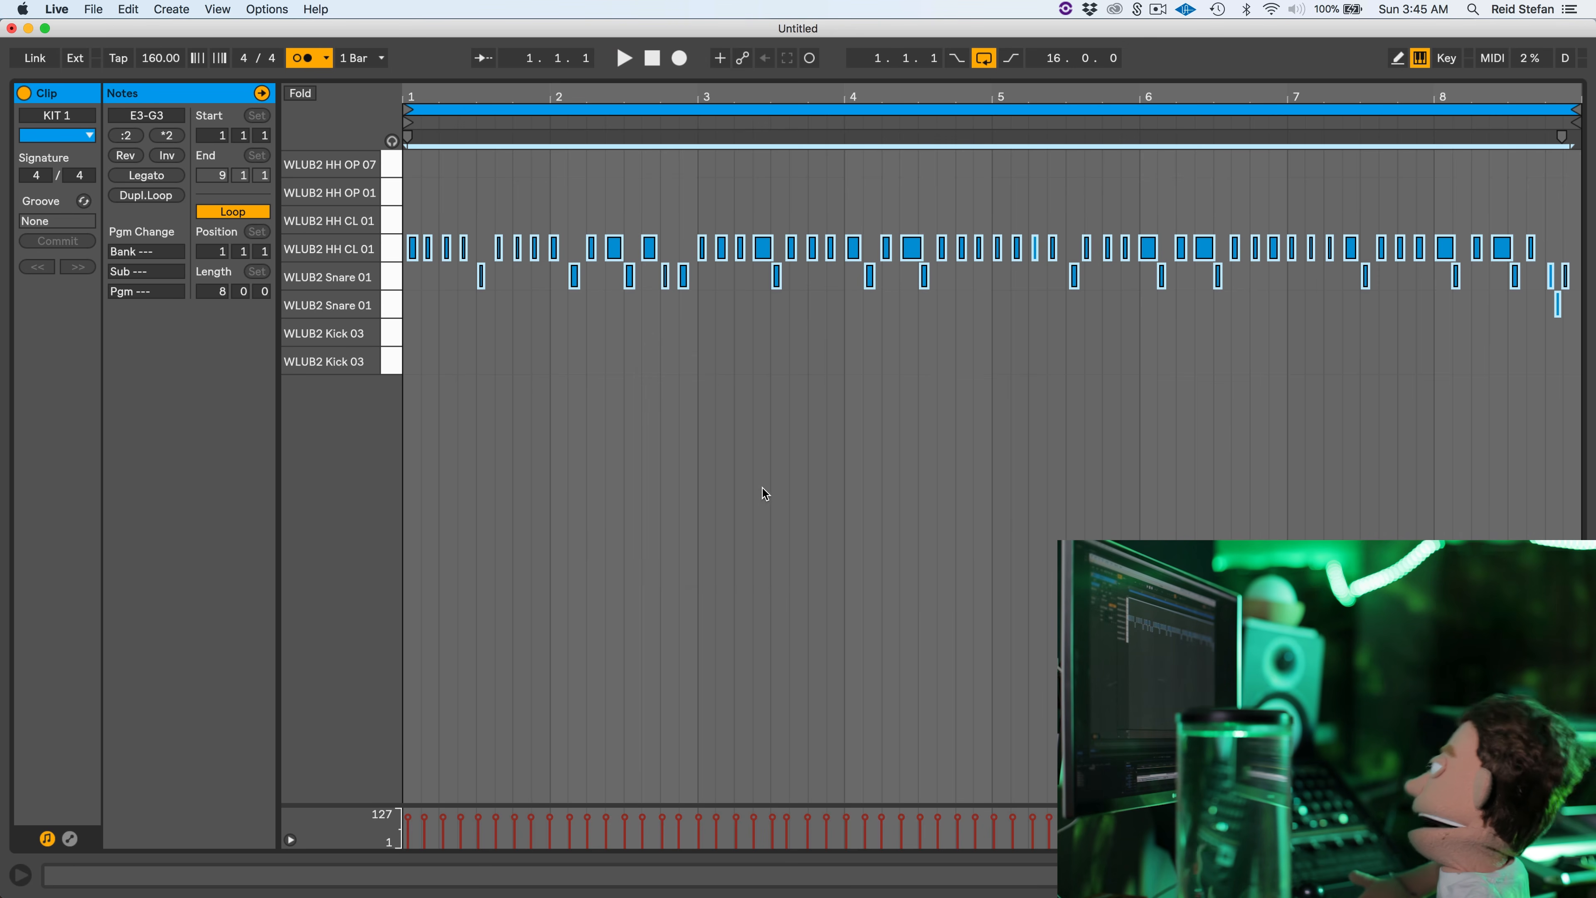
Move the stray note at 8.4.2 up to the upper WLUB2 Snare 01 row and close the clip's note editor
{"action": "left_click", "coordinate": [1557, 305]}
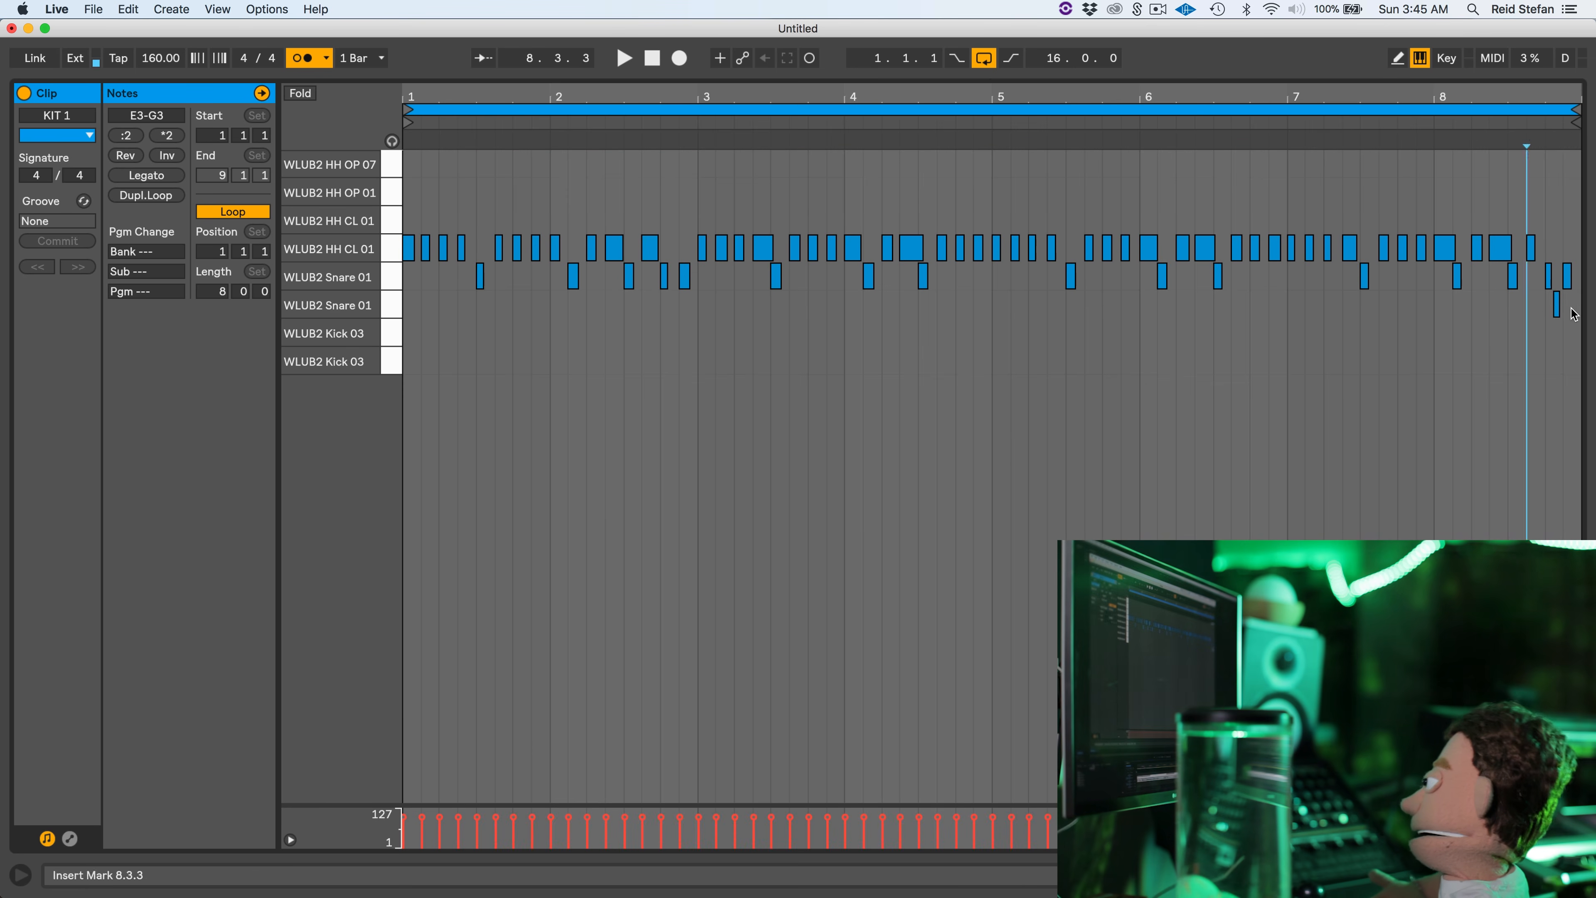
{"action": "key", "text": "Up"}
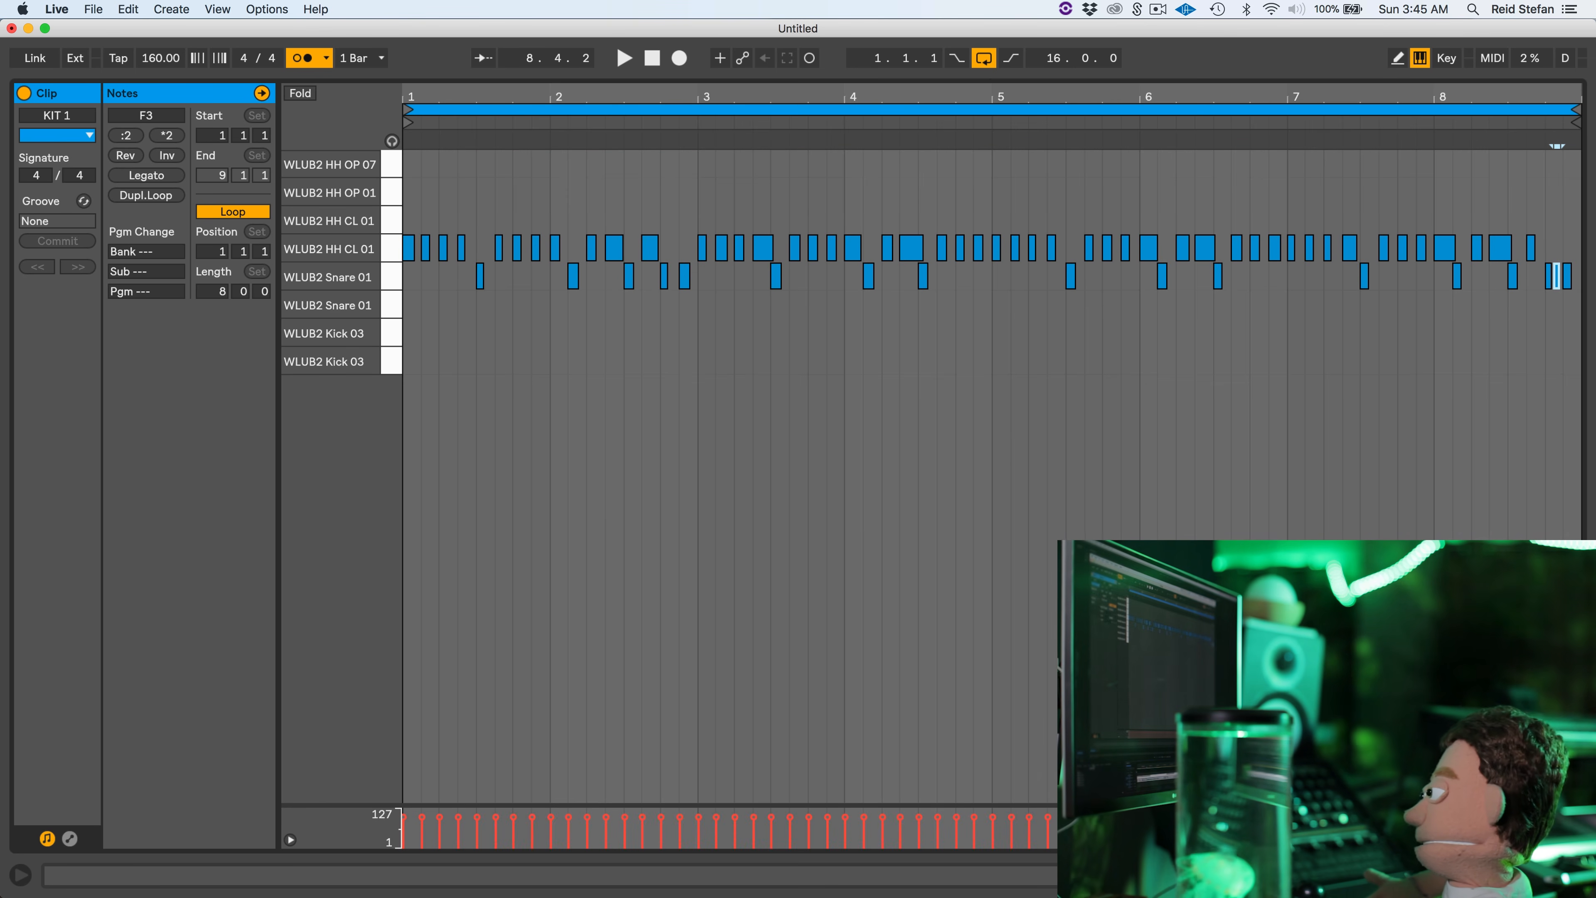
{"action": "left_click", "coordinate": [1575, 875]}
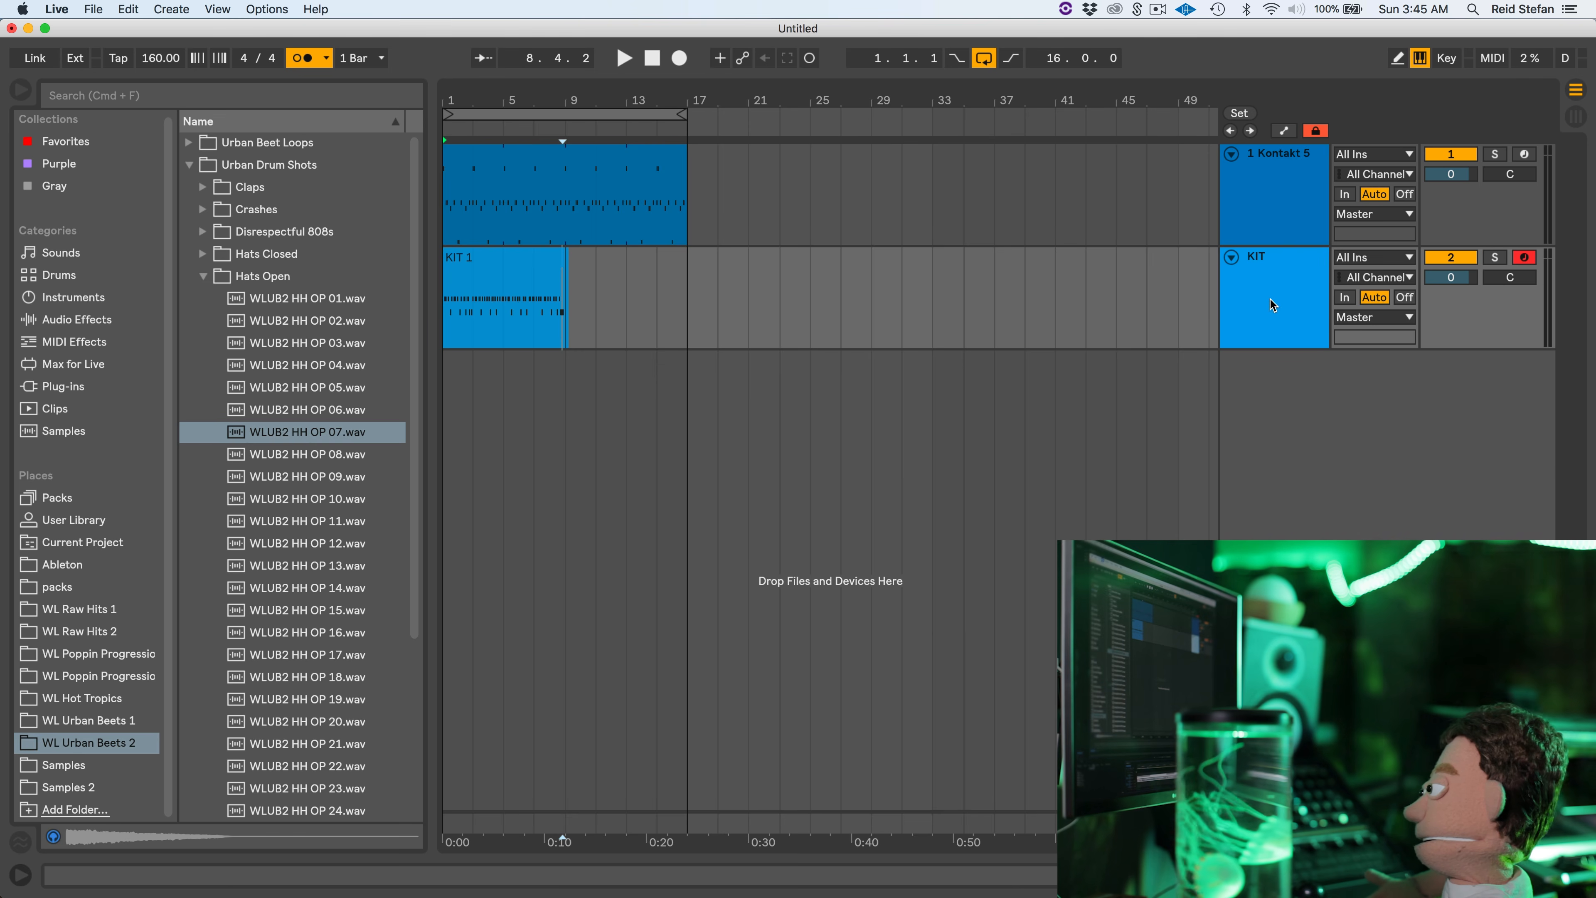
Duplicate the KIT track and name the original HH CL and the copy SN
{"action": "key", "text": "super+d"}
{"action": "key", "text": "super+r"}
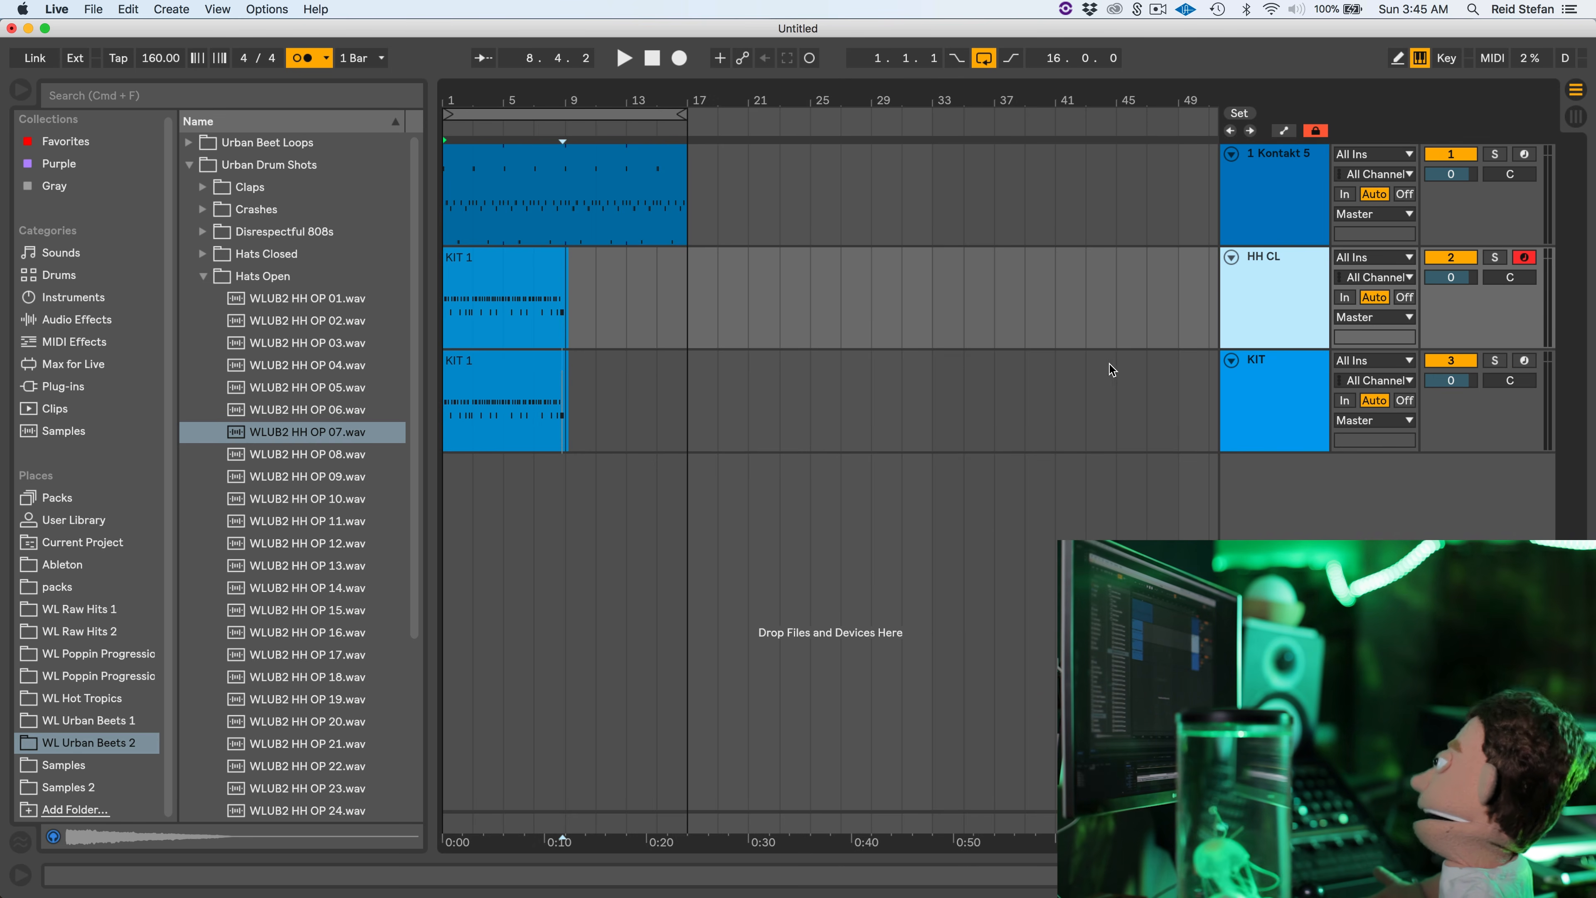
{"action": "left_click", "coordinate": [1267, 368]}
{"action": "key", "text": "super+r"}
{"action": "type", "text": "SN"}
{"action": "key", "text": "Return"}
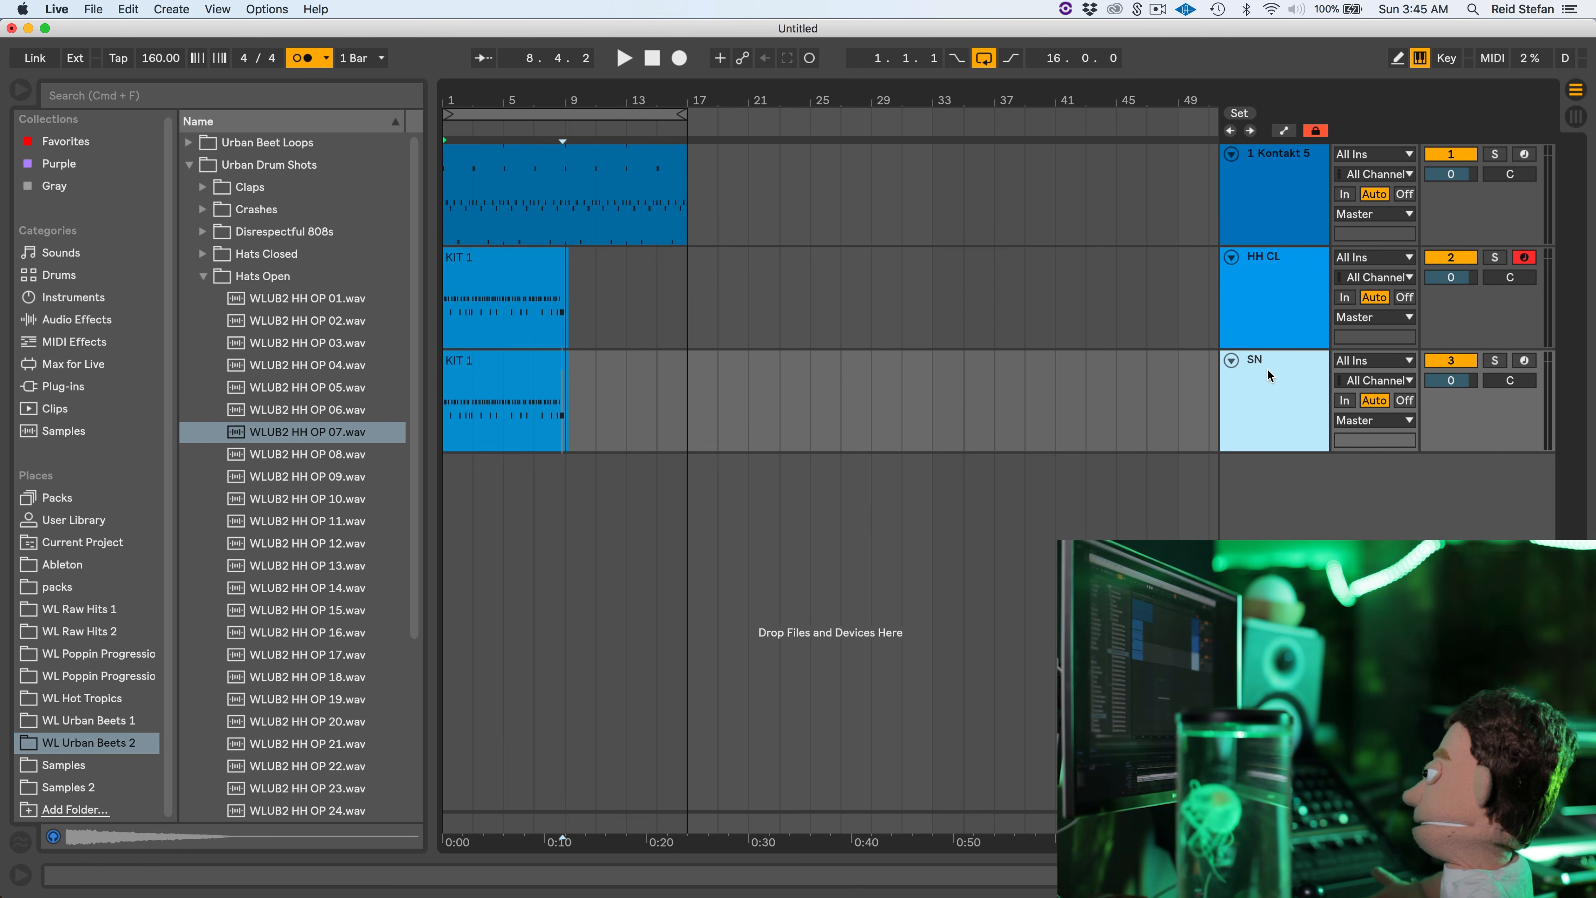
Delete the WLUB2 HH CL 01 notes from the SN track's clip and the WLUB2 Snare 01 notes from the HH CL track's clip
{"action": "left_click", "coordinate": [527, 368]}
{"action": "double_click", "coordinate": [527, 368]}
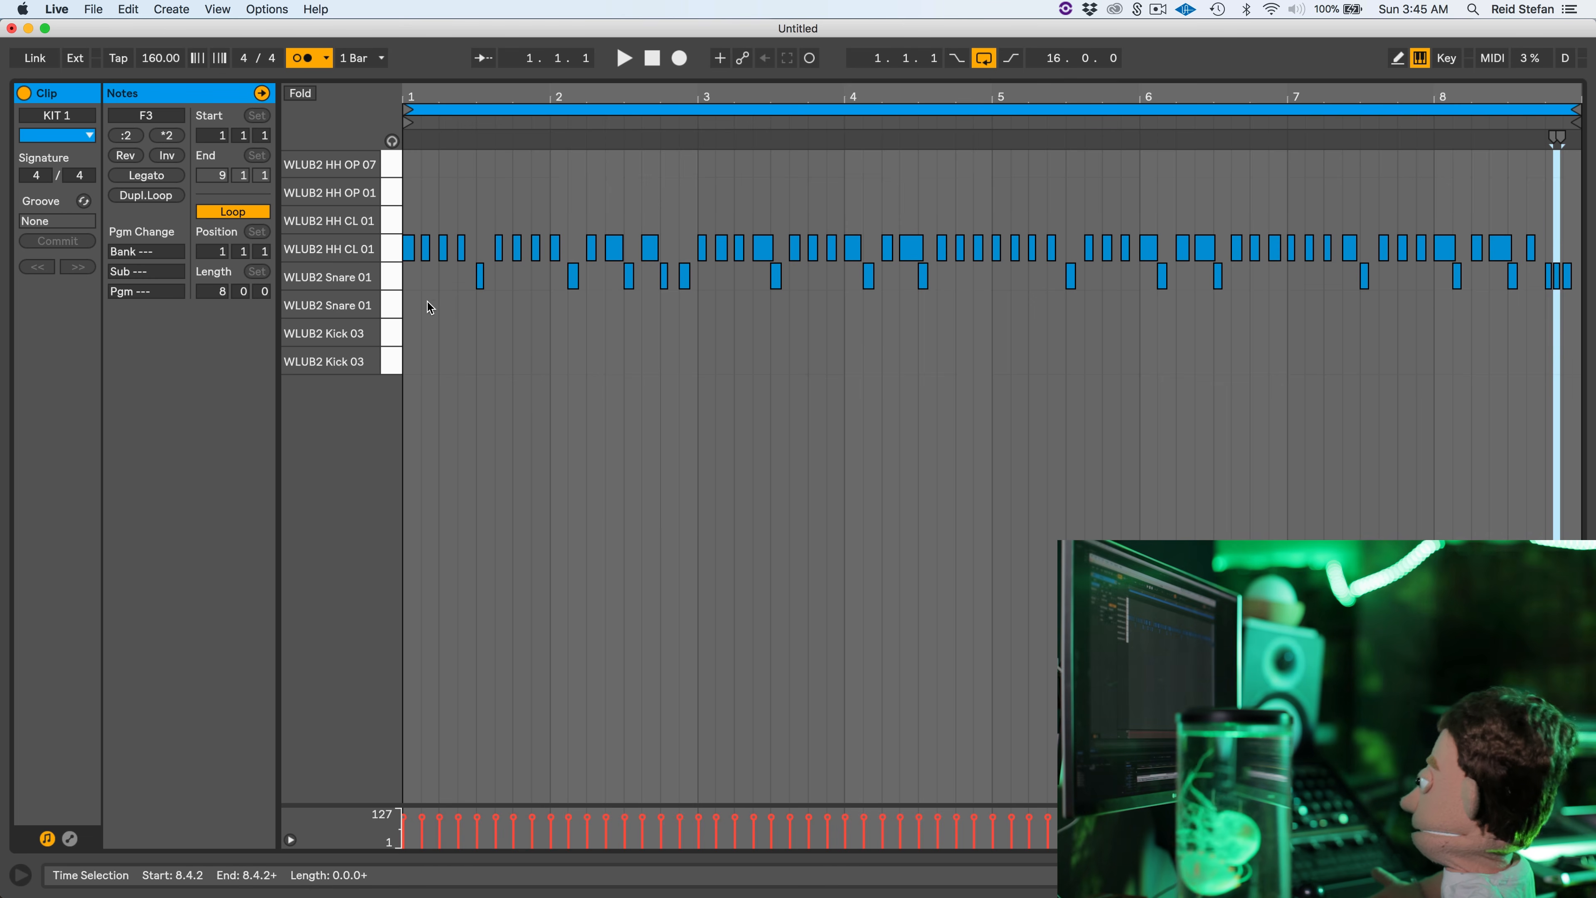
{"action": "left_click", "coordinate": [389, 244]}
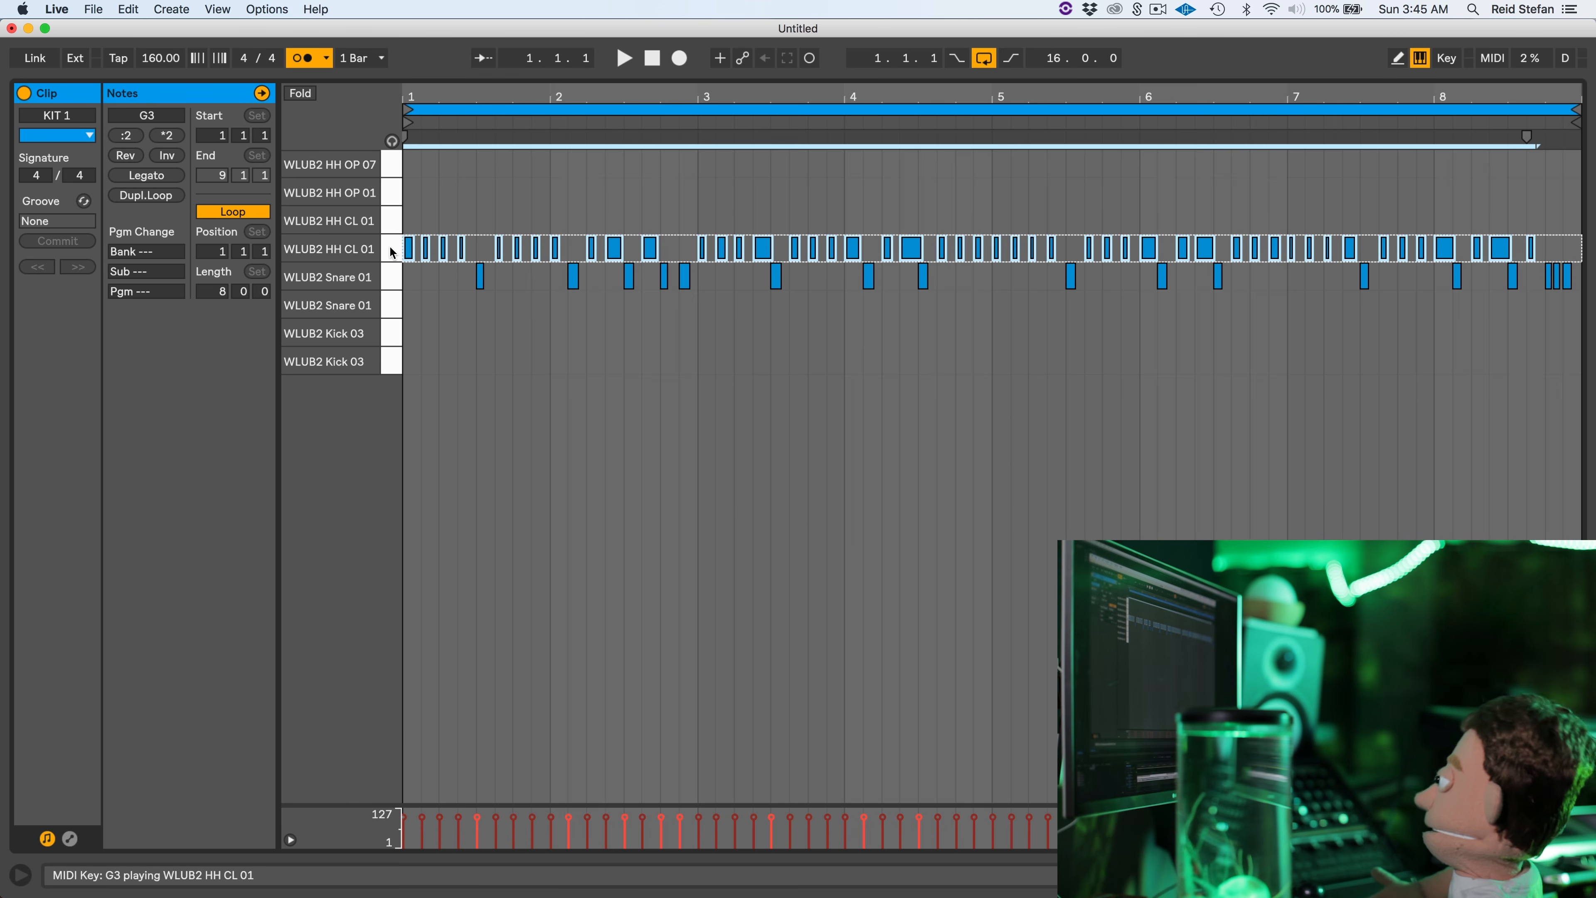
{"action": "key", "text": "Delete"}
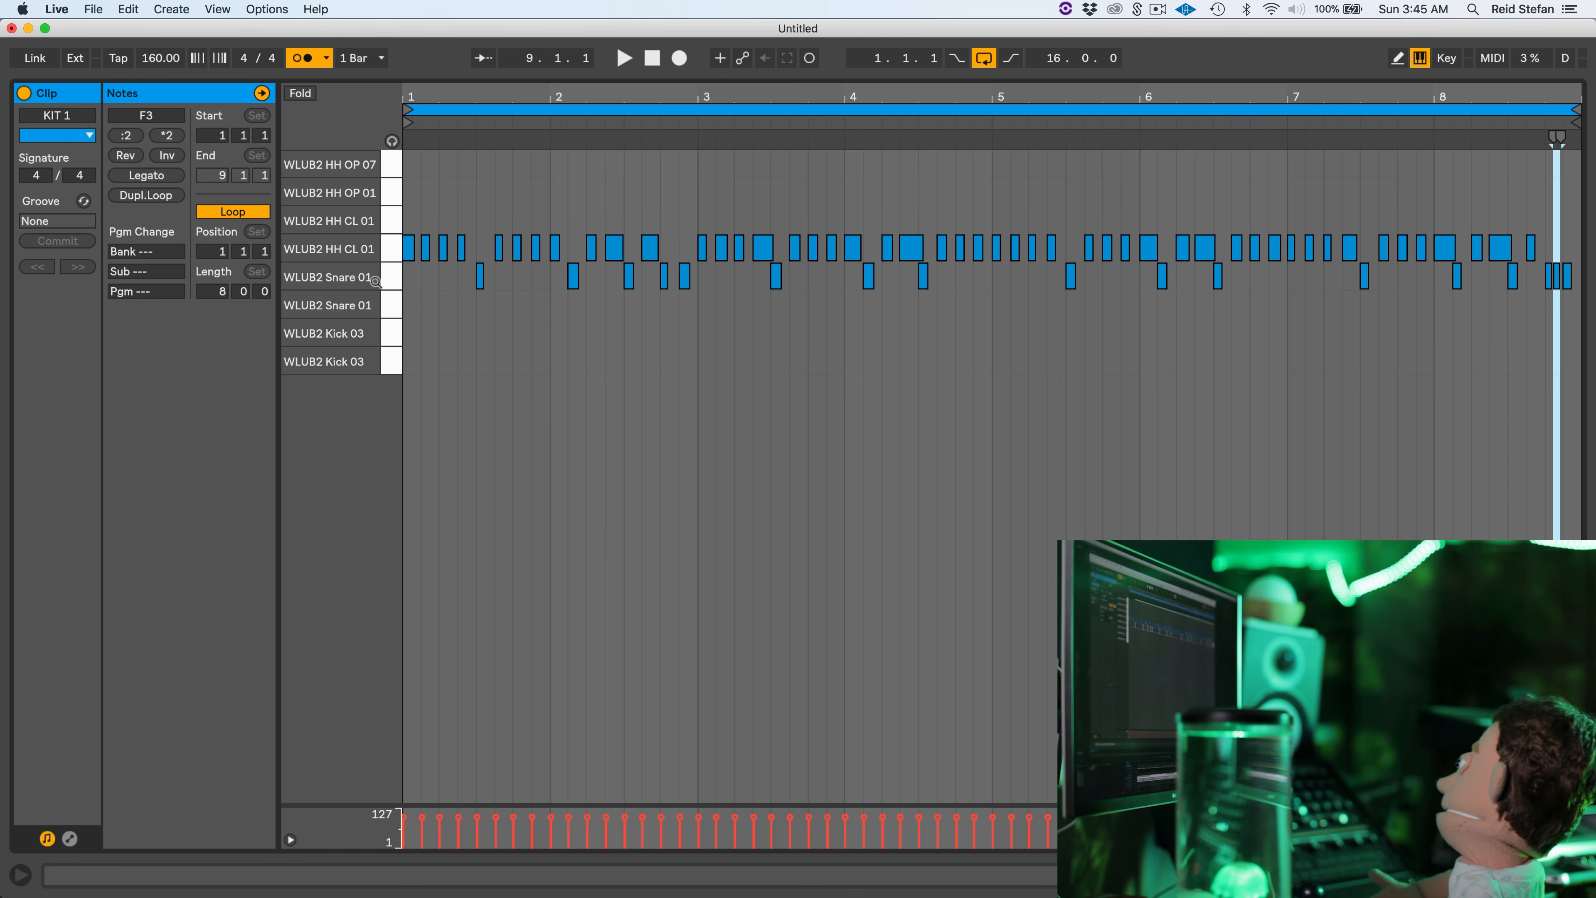
{"action": "left_click", "coordinate": [389, 277]}
{"action": "key", "text": "Delete"}
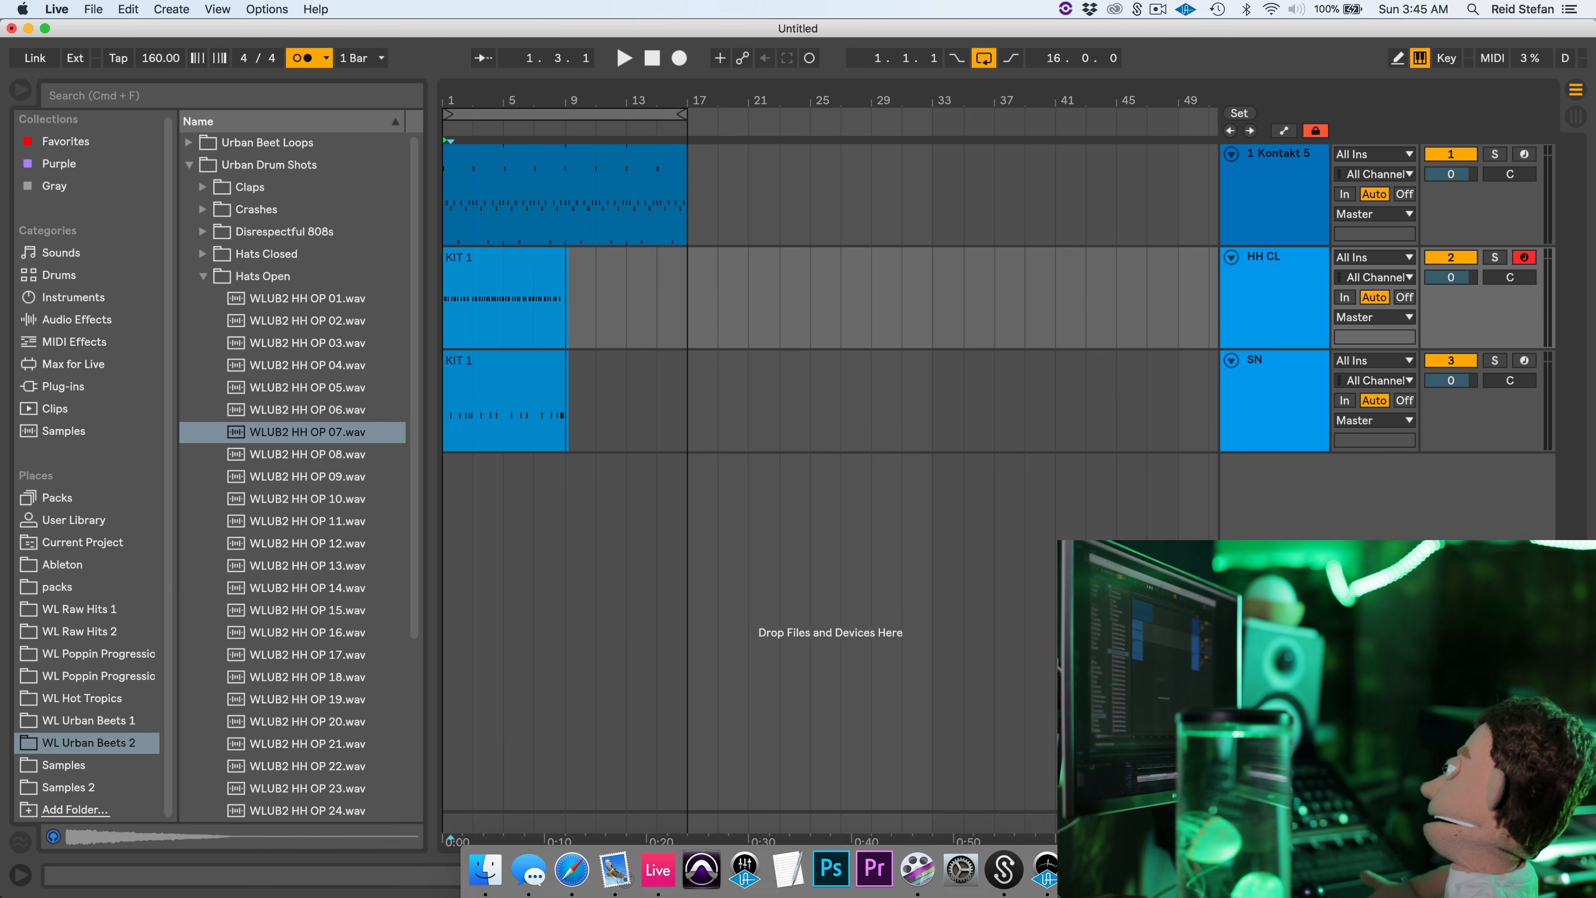
Clear everything past bar 9 on the HH CL and SN tracks and extend both KIT 1 clips to bar 17
{"action": "left_click_drag", "start_coordinate": [659, 296], "coordinate": [553, 416]}
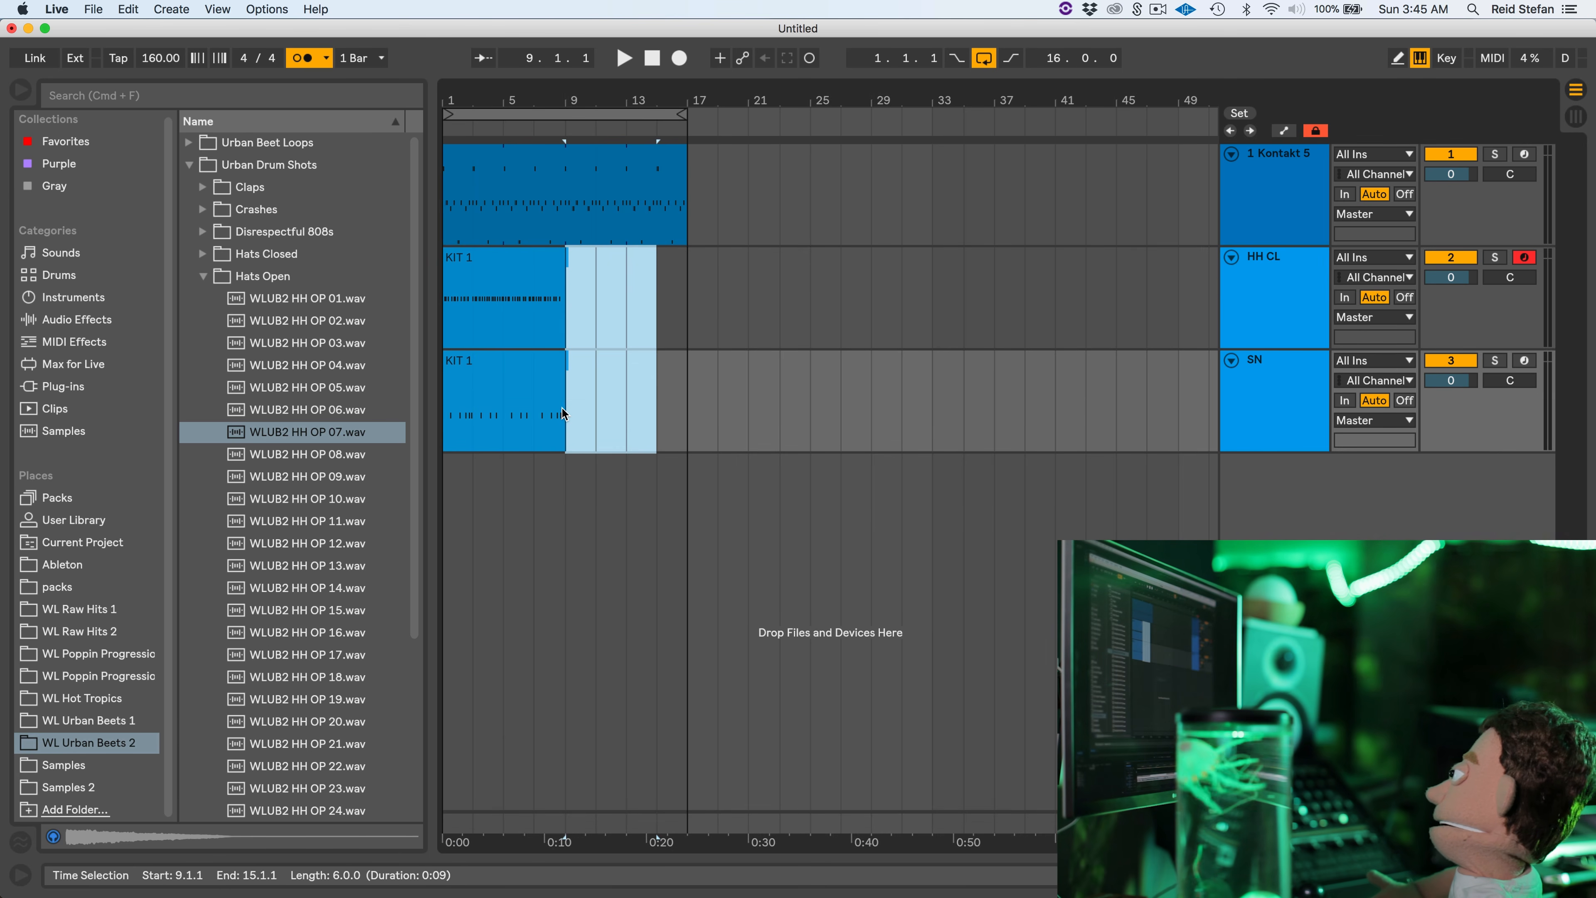
{"action": "key", "text": "Delete"}
{"action": "left_click_drag", "start_coordinate": [596, 275], "coordinate": [691, 409]}
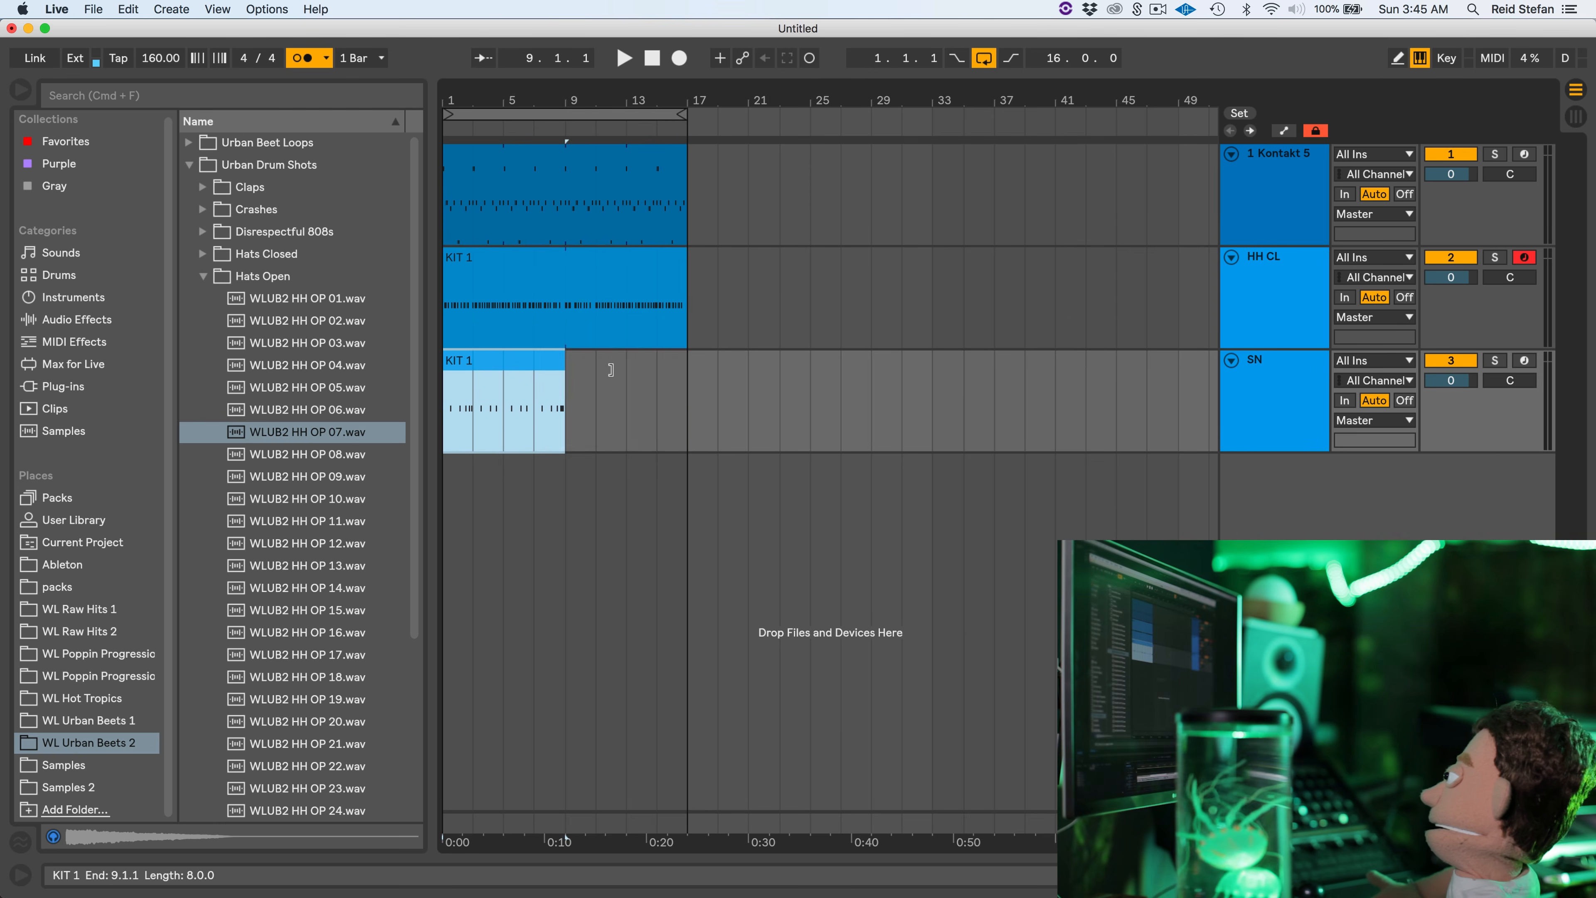
{"action": "key", "text": "super+d"}
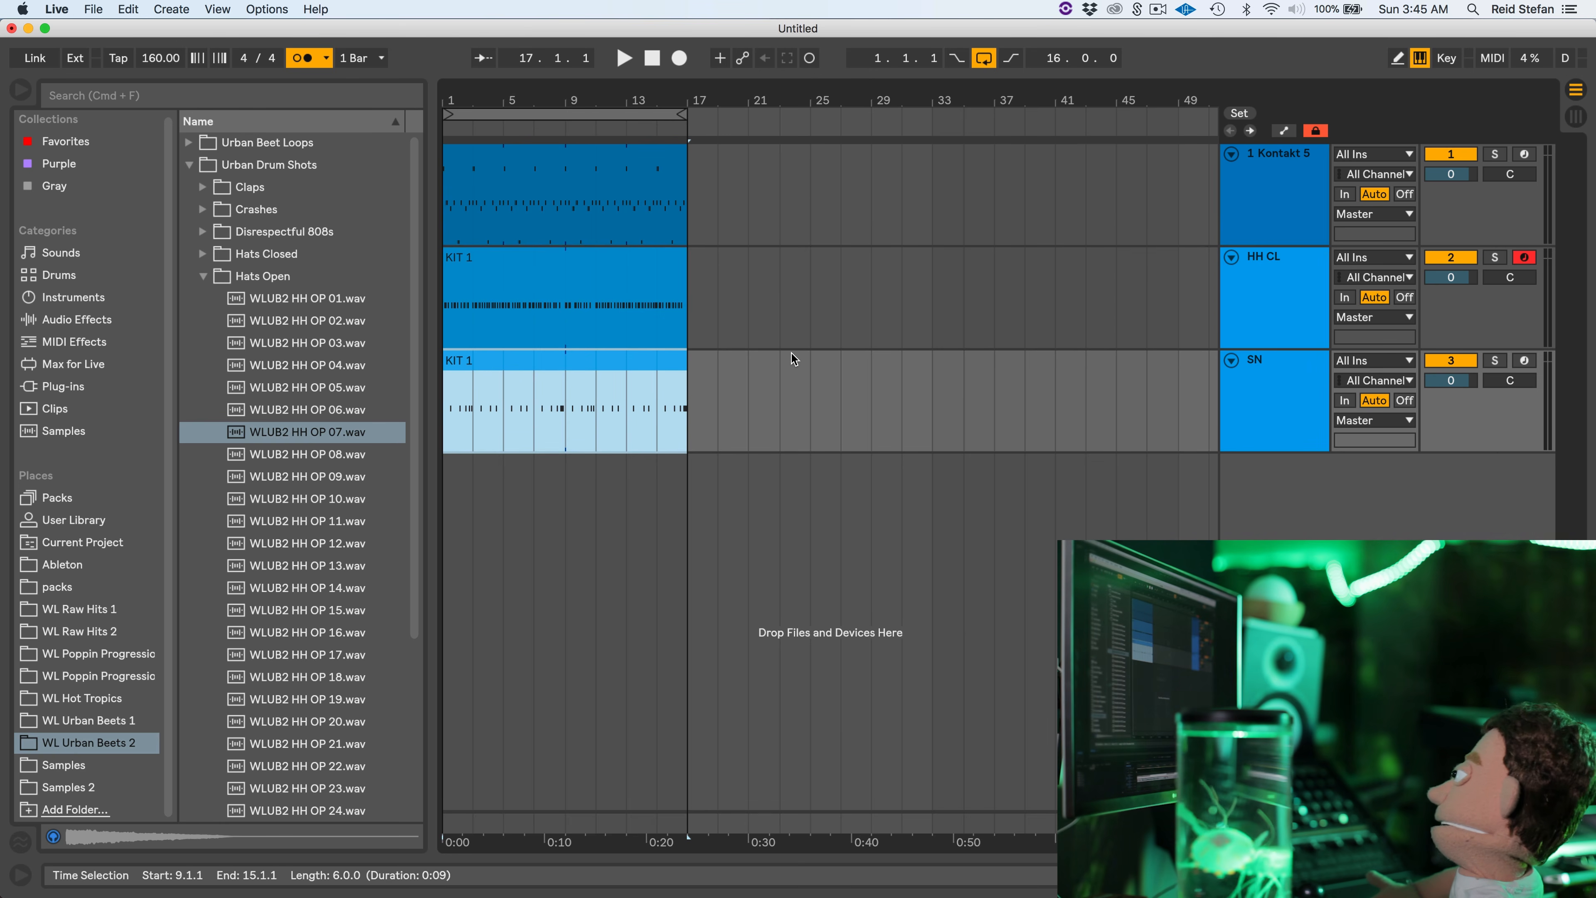
{"action": "key", "text": "space"}
{"action": "left_click", "coordinate": [1300, 384]}
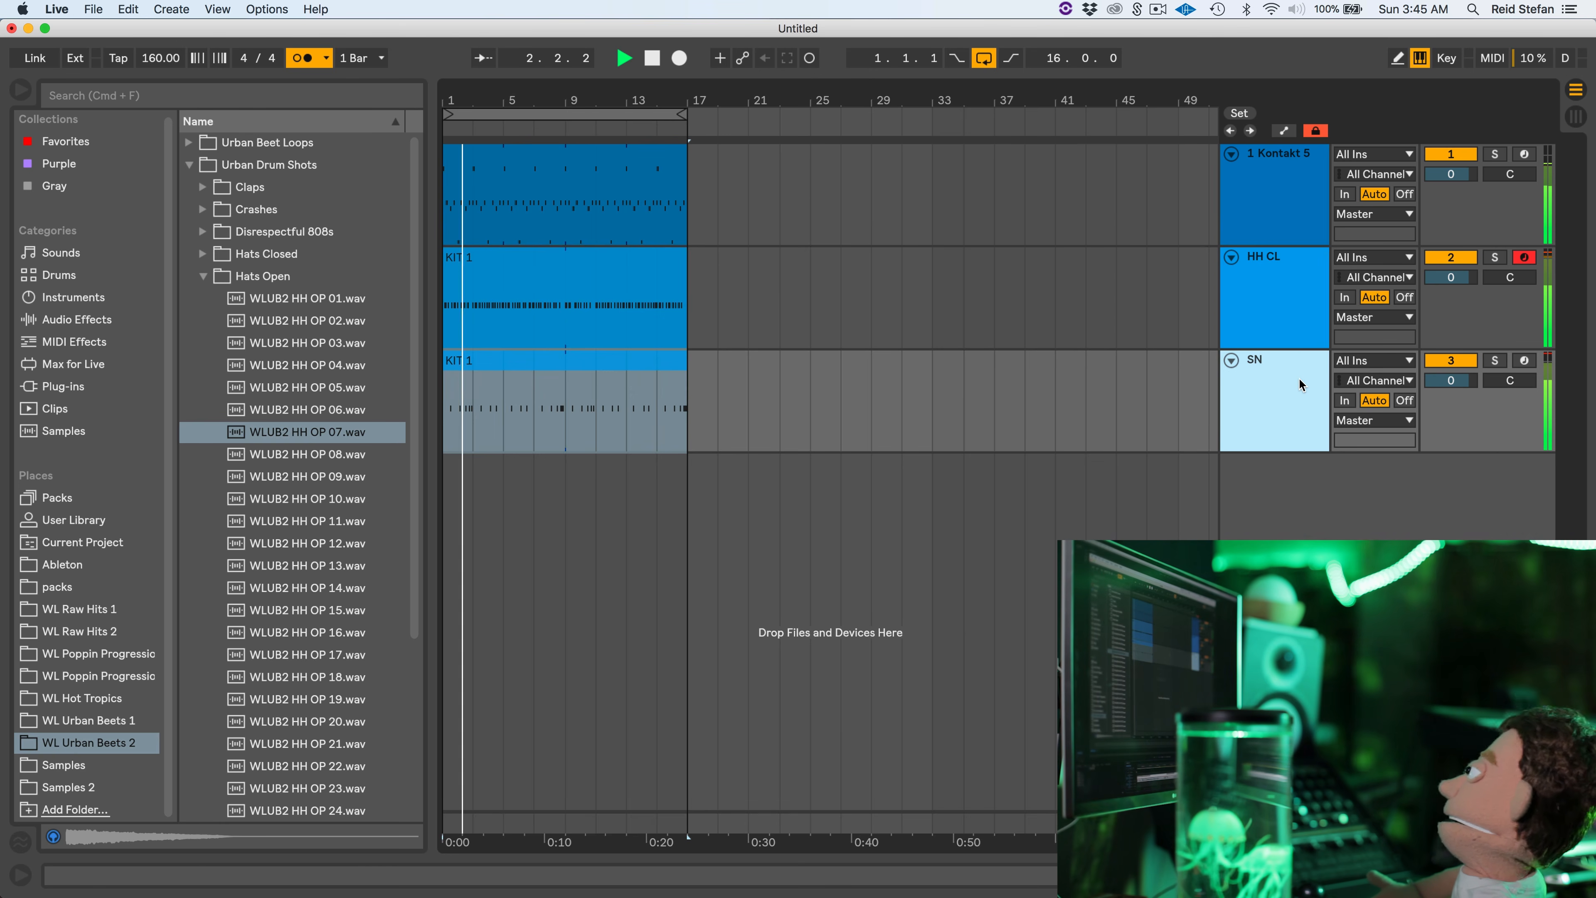
{"action": "key", "text": "super+shift+t"}
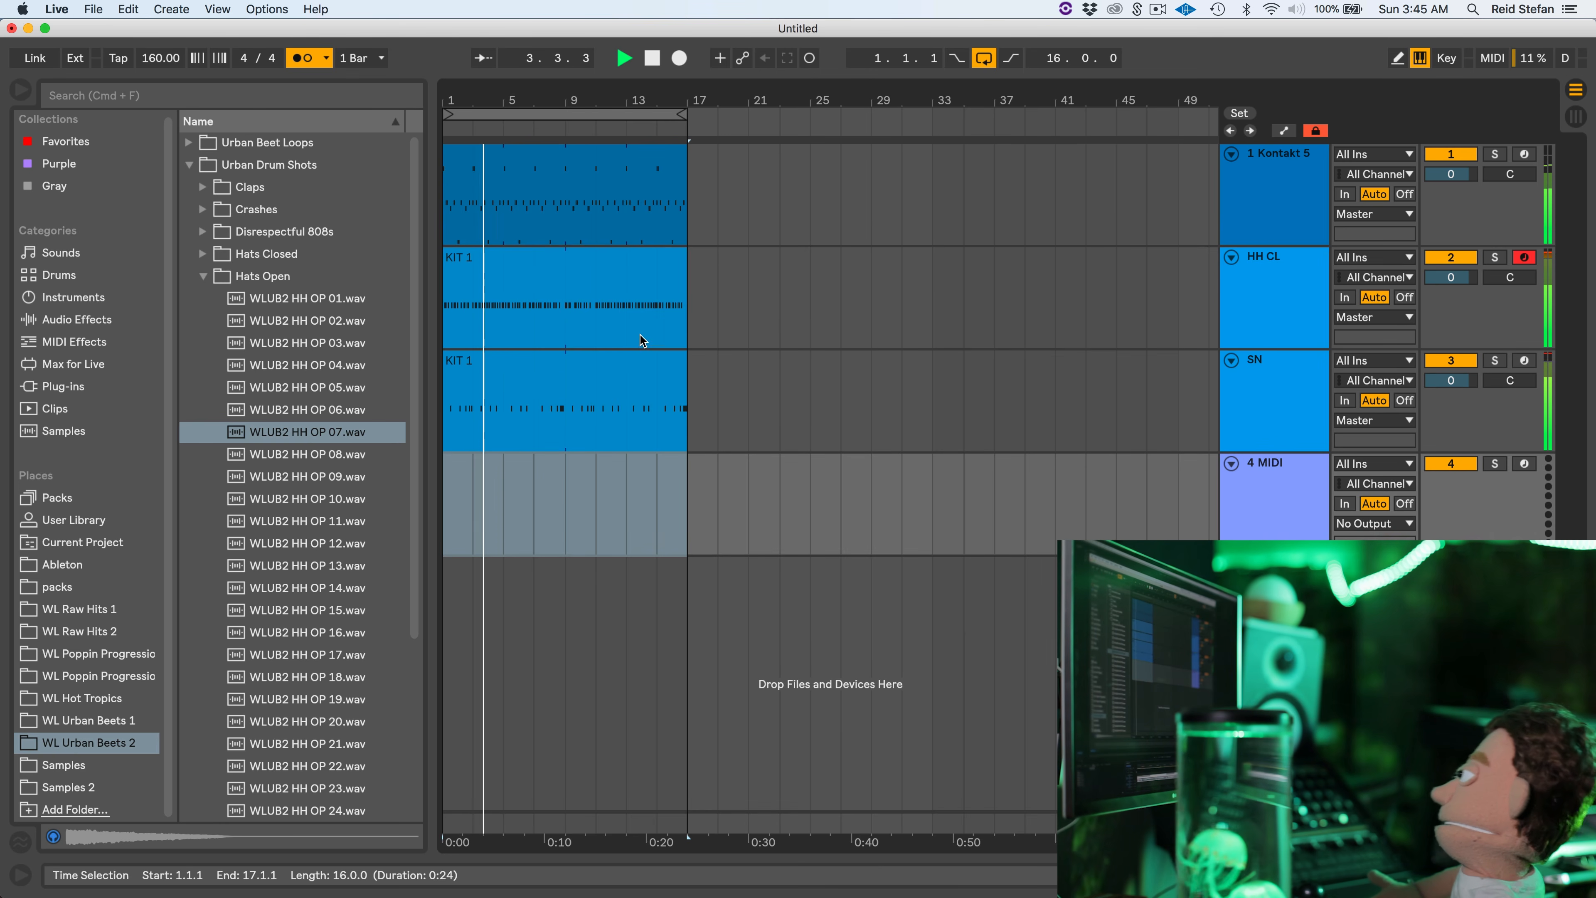
{"action": "left_click", "coordinate": [1276, 469]}
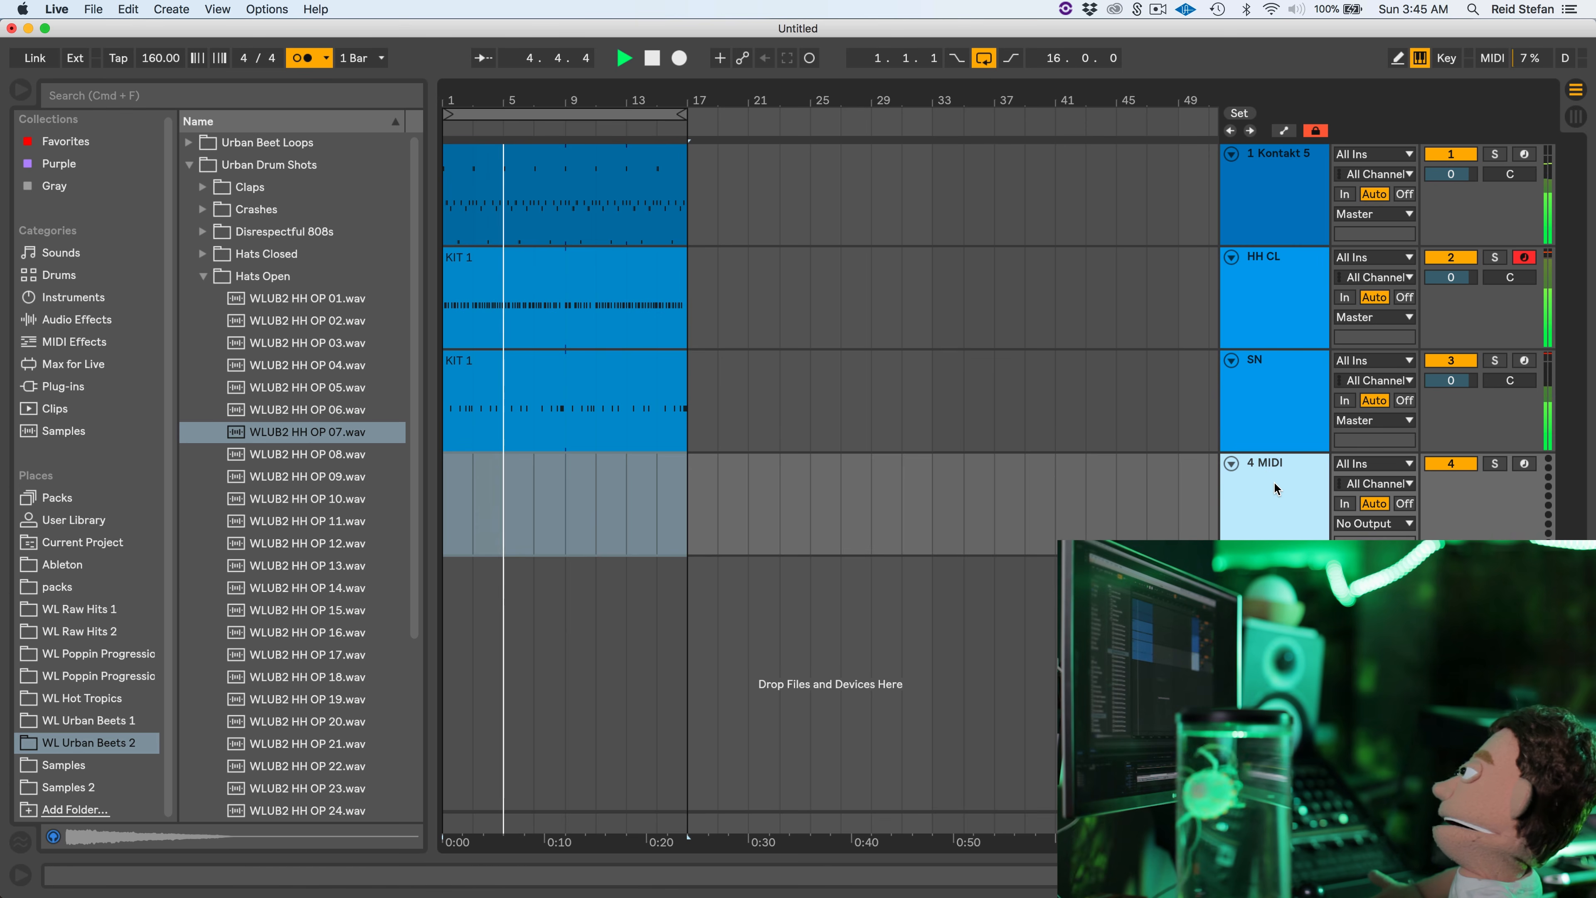
{"action": "key", "text": "Delete"}
Duplicate the SN track, delete the clip on the copy and rename that track K
{"action": "key", "text": "super+d"}
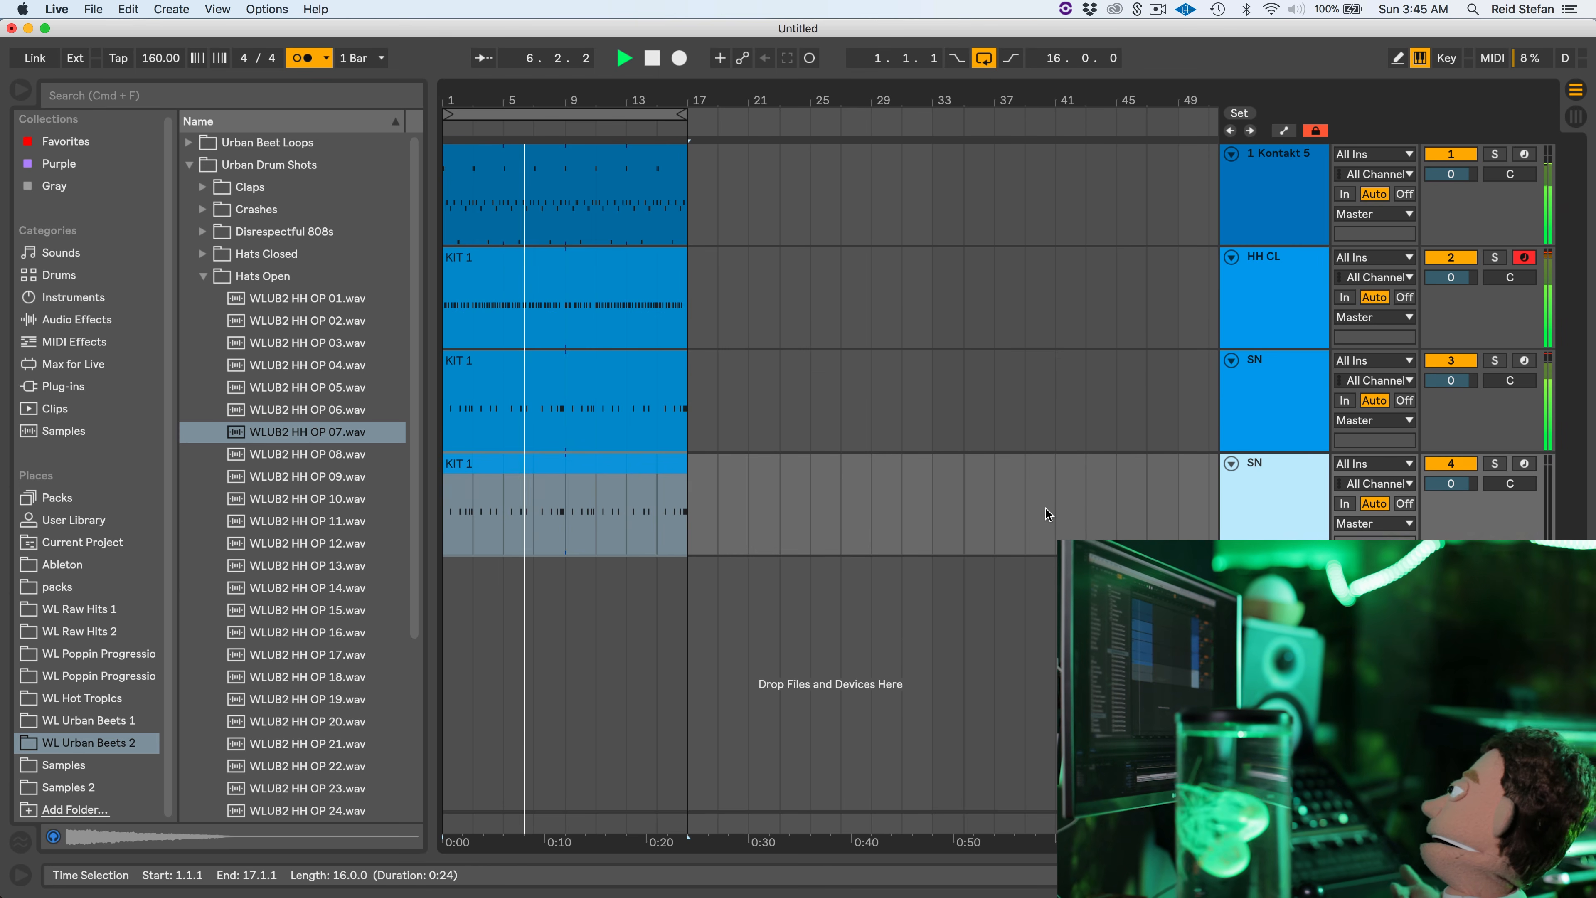
{"action": "left_click", "coordinate": [461, 464]}
{"action": "key", "text": "Delete"}
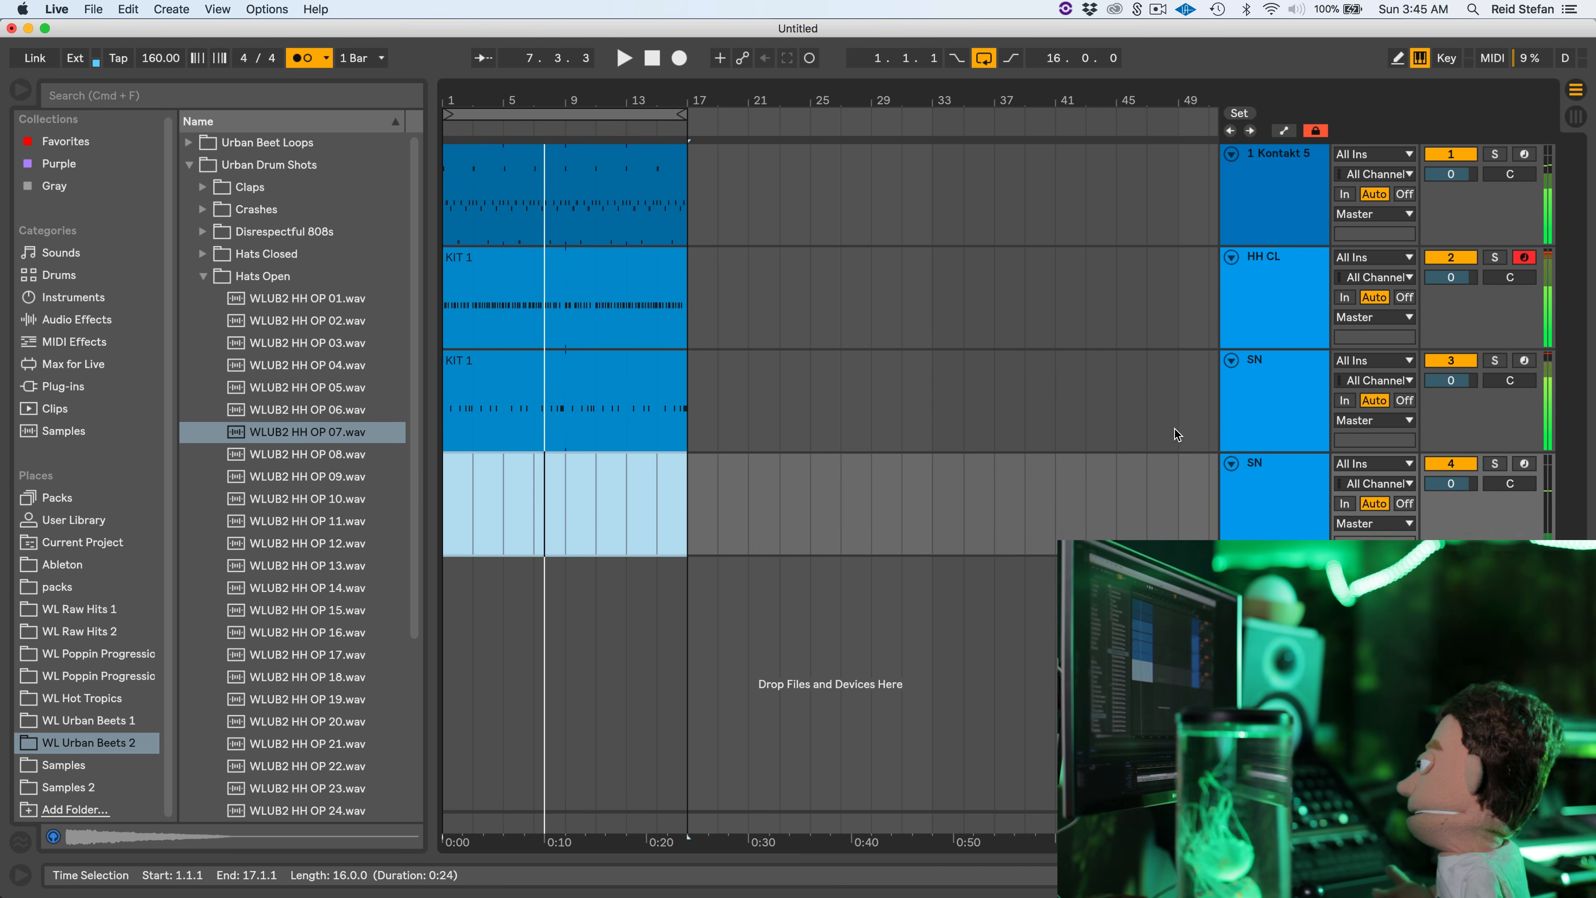
{"action": "left_click", "coordinate": [1266, 526]}
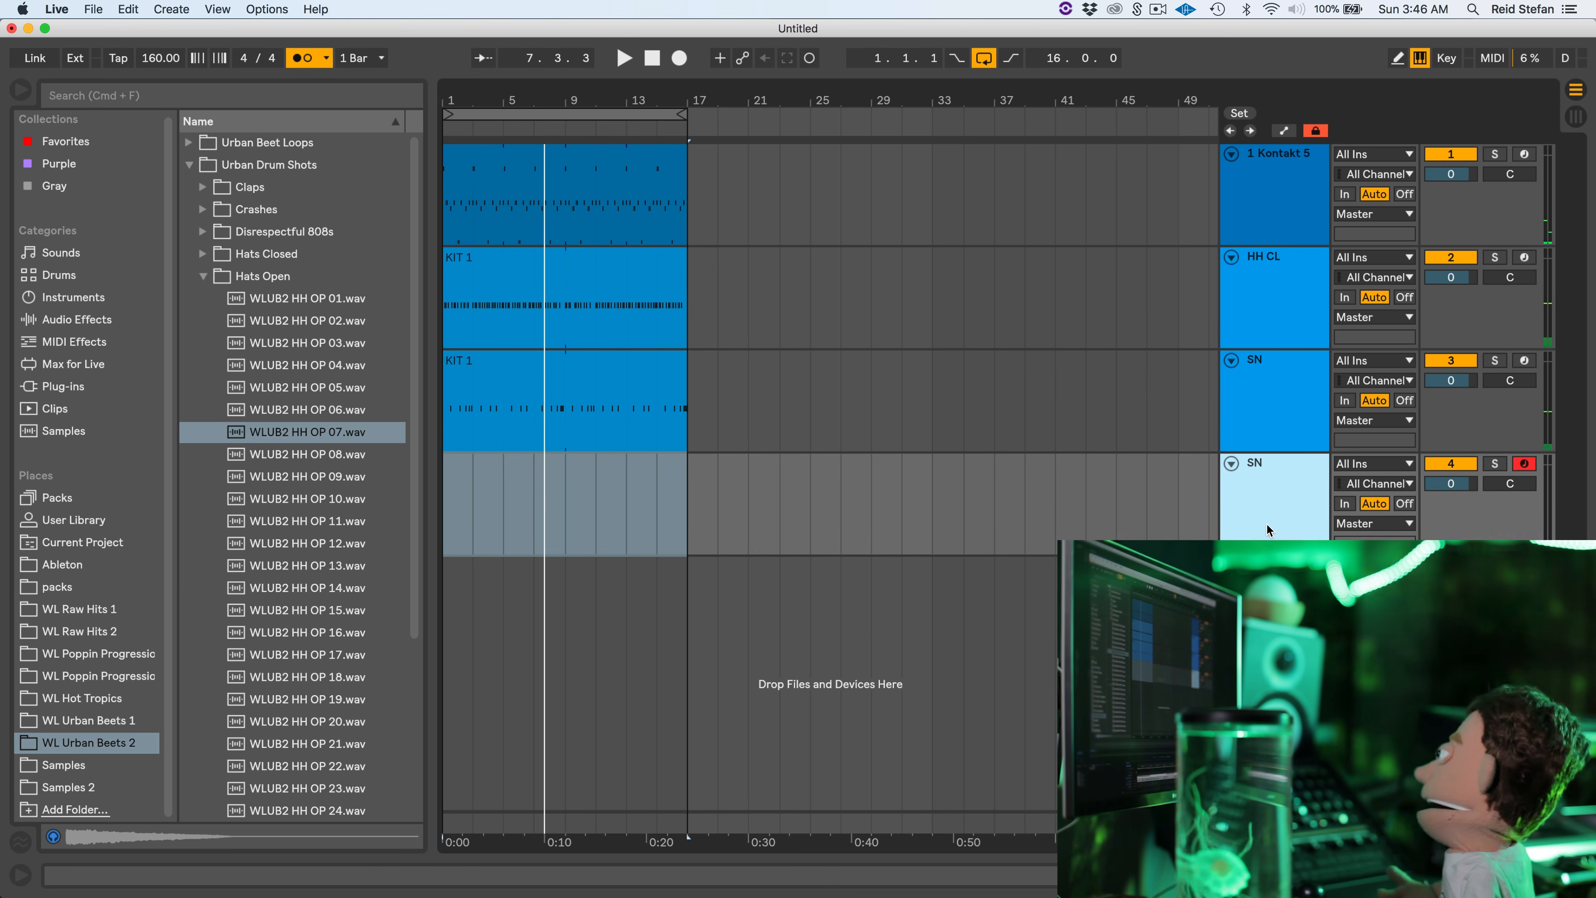
{"action": "key", "text": "super+r"}
{"action": "type", "text": "K"}
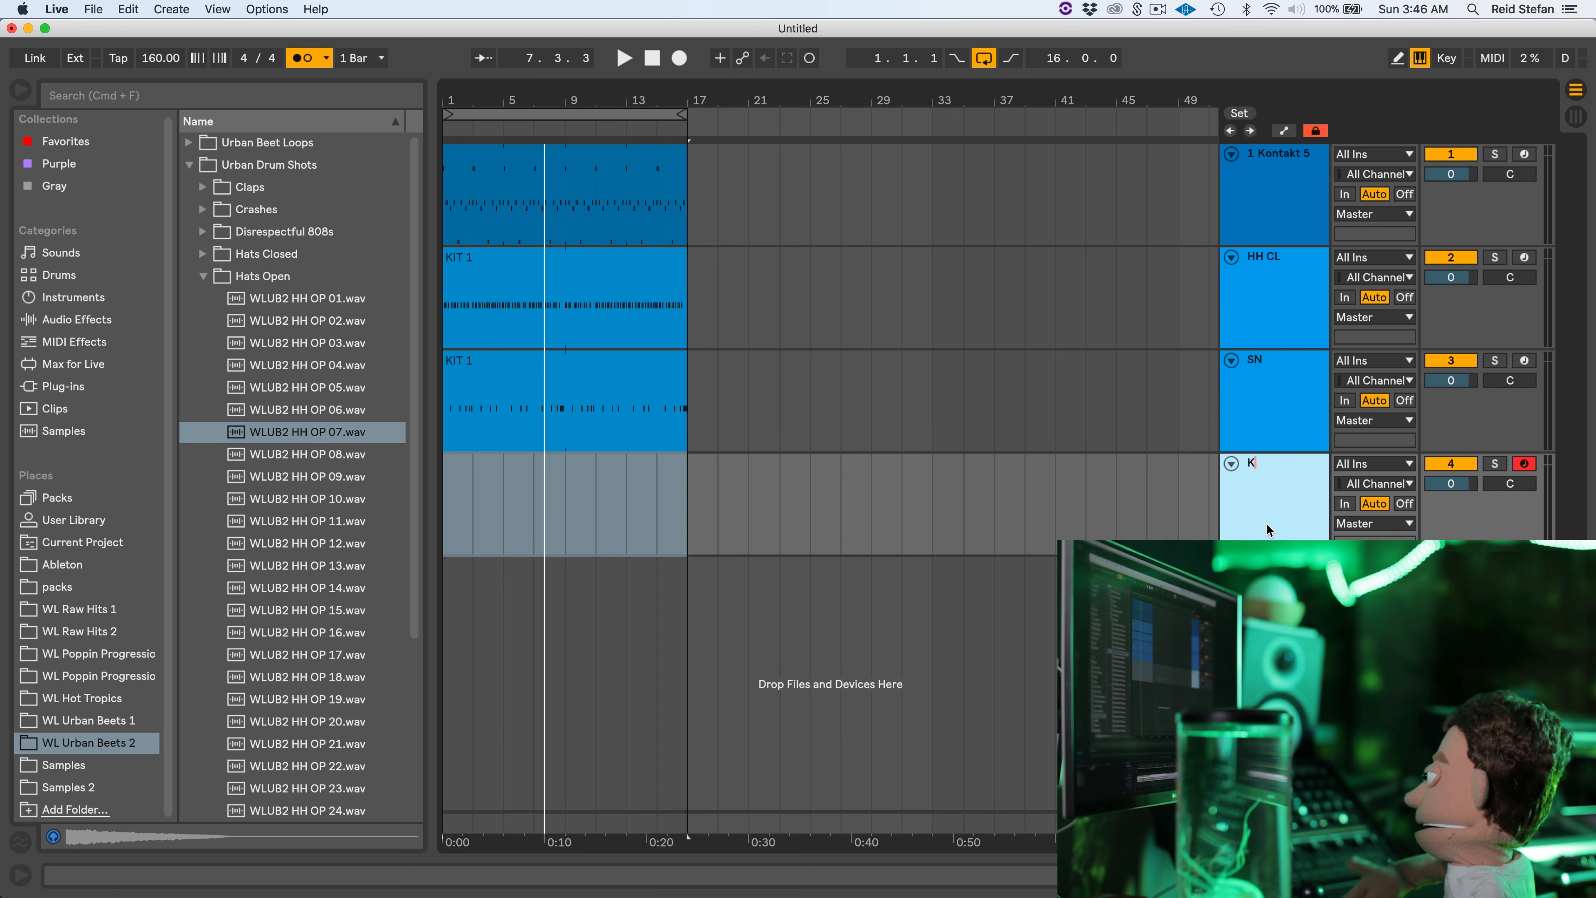
{"action": "key", "text": "Return"}
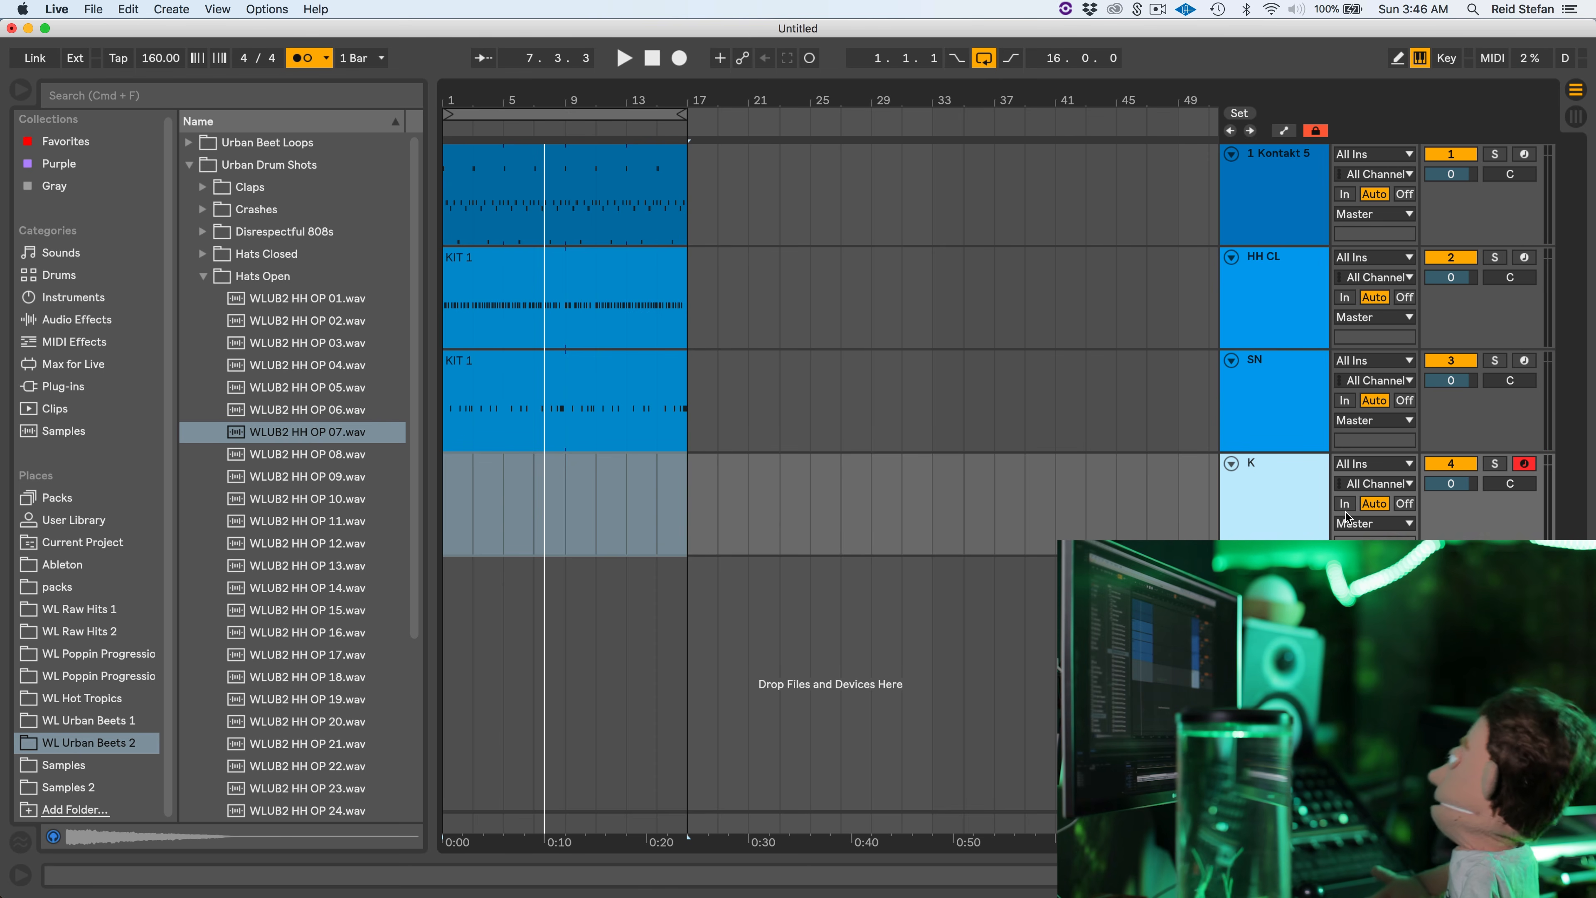
Record an eight-bar WLUB2 Kick 03 pattern on the K track with its Impulse kit
{"action": "left_click", "coordinate": [1575, 875]}
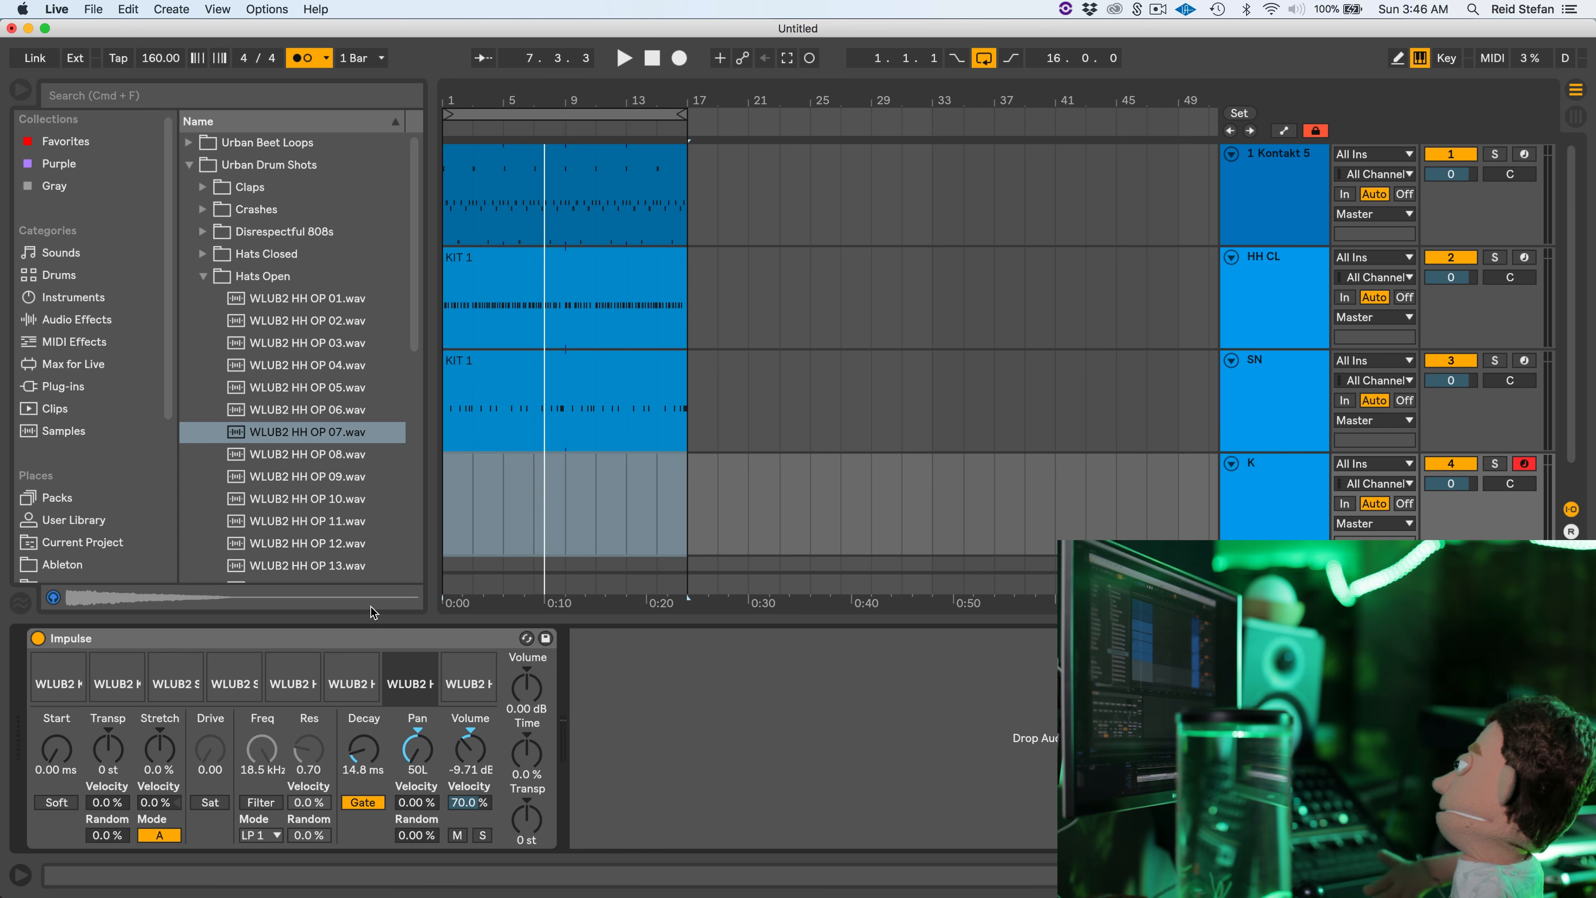
{"action": "key", "text": "F9"}
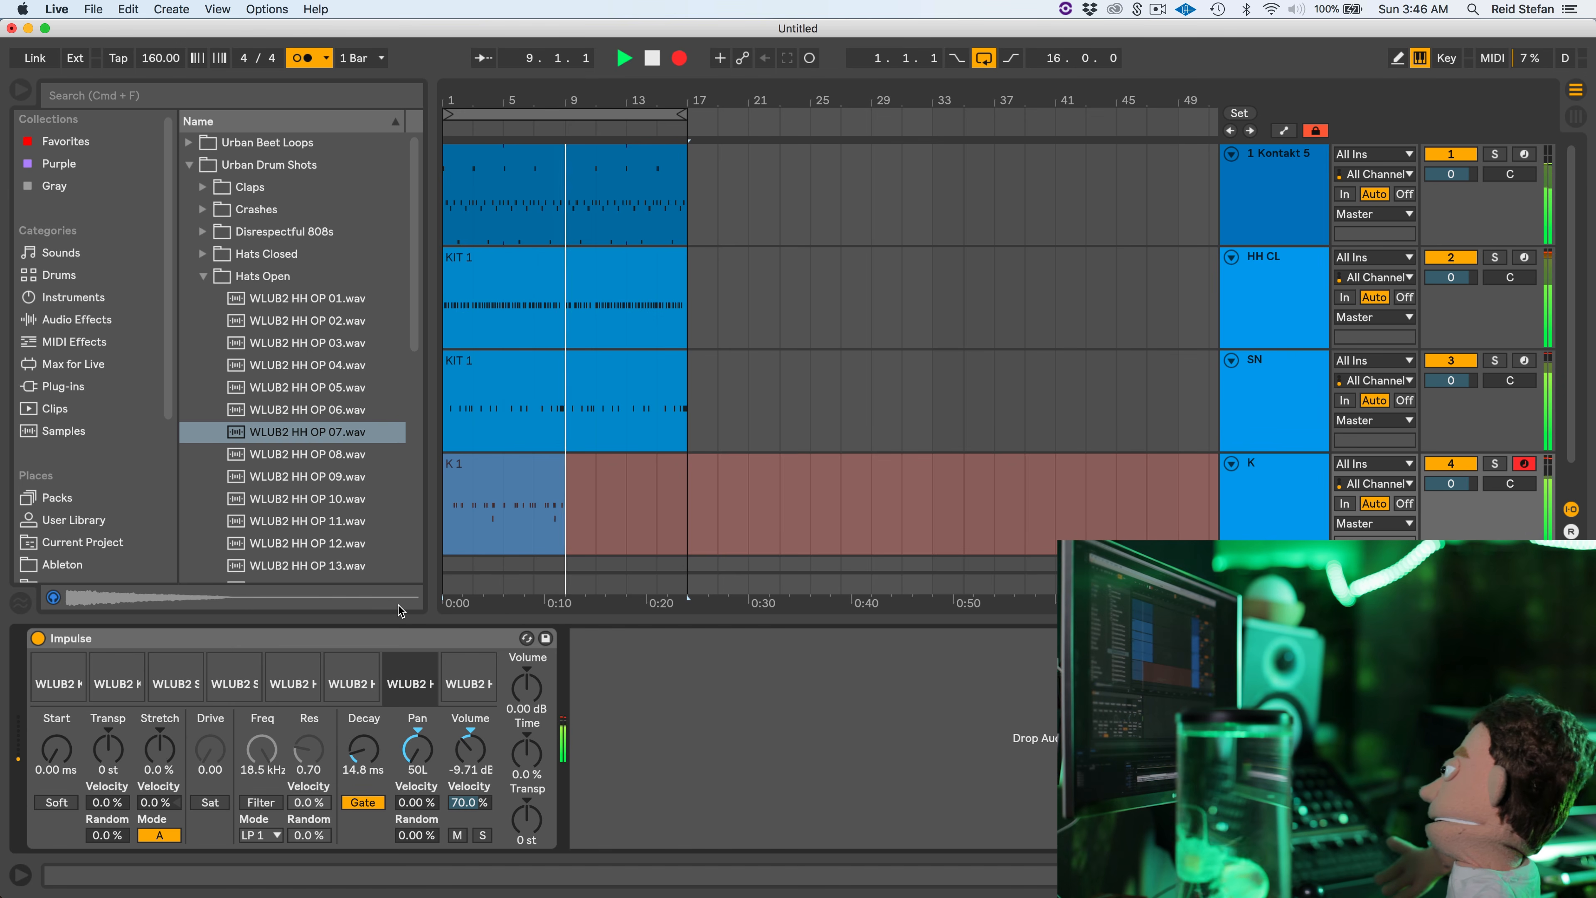
{"action": "key", "text": "space"}
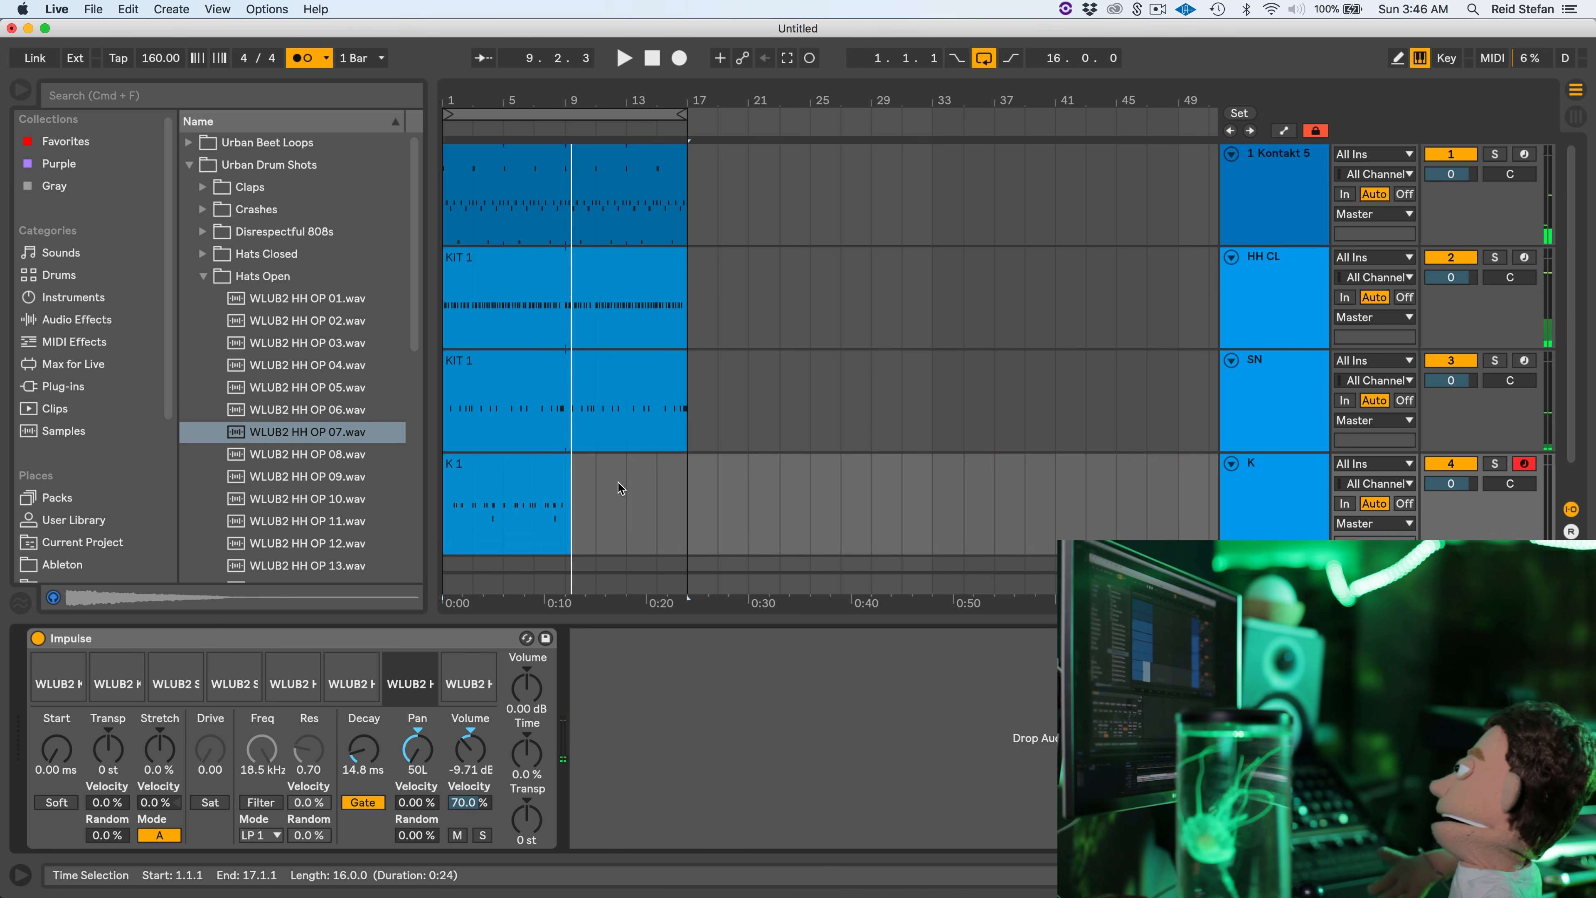
Quantize all notes of the K 1 clip to 1/16 at 100% and extend the clip to bar 17
{"action": "left_click", "coordinate": [535, 472]}
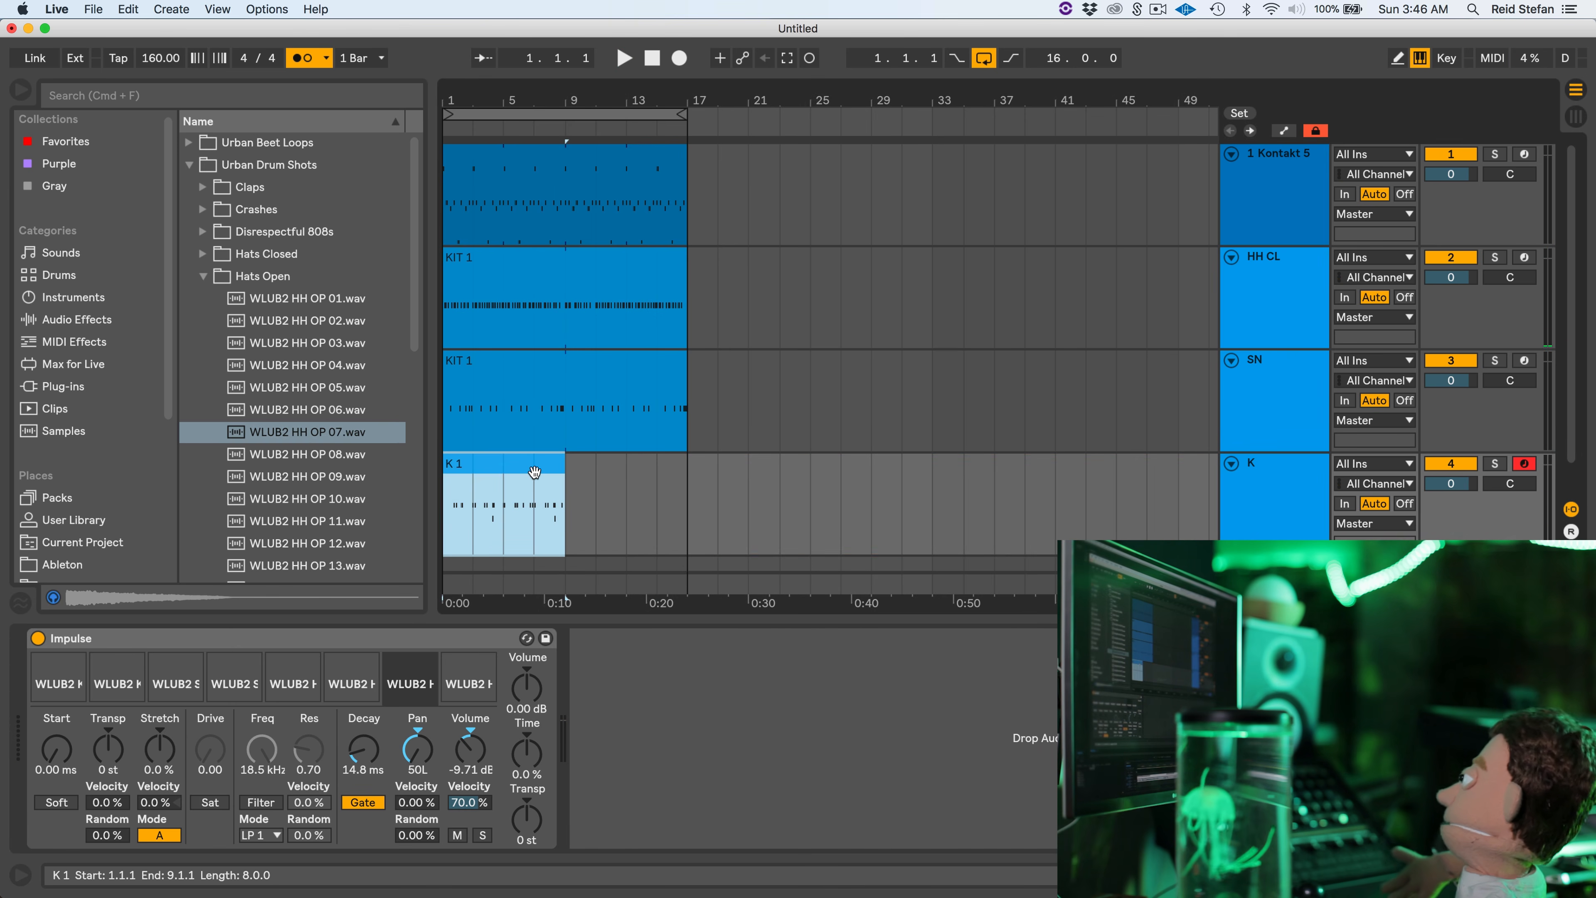
{"action": "double_click", "coordinate": [533, 472]}
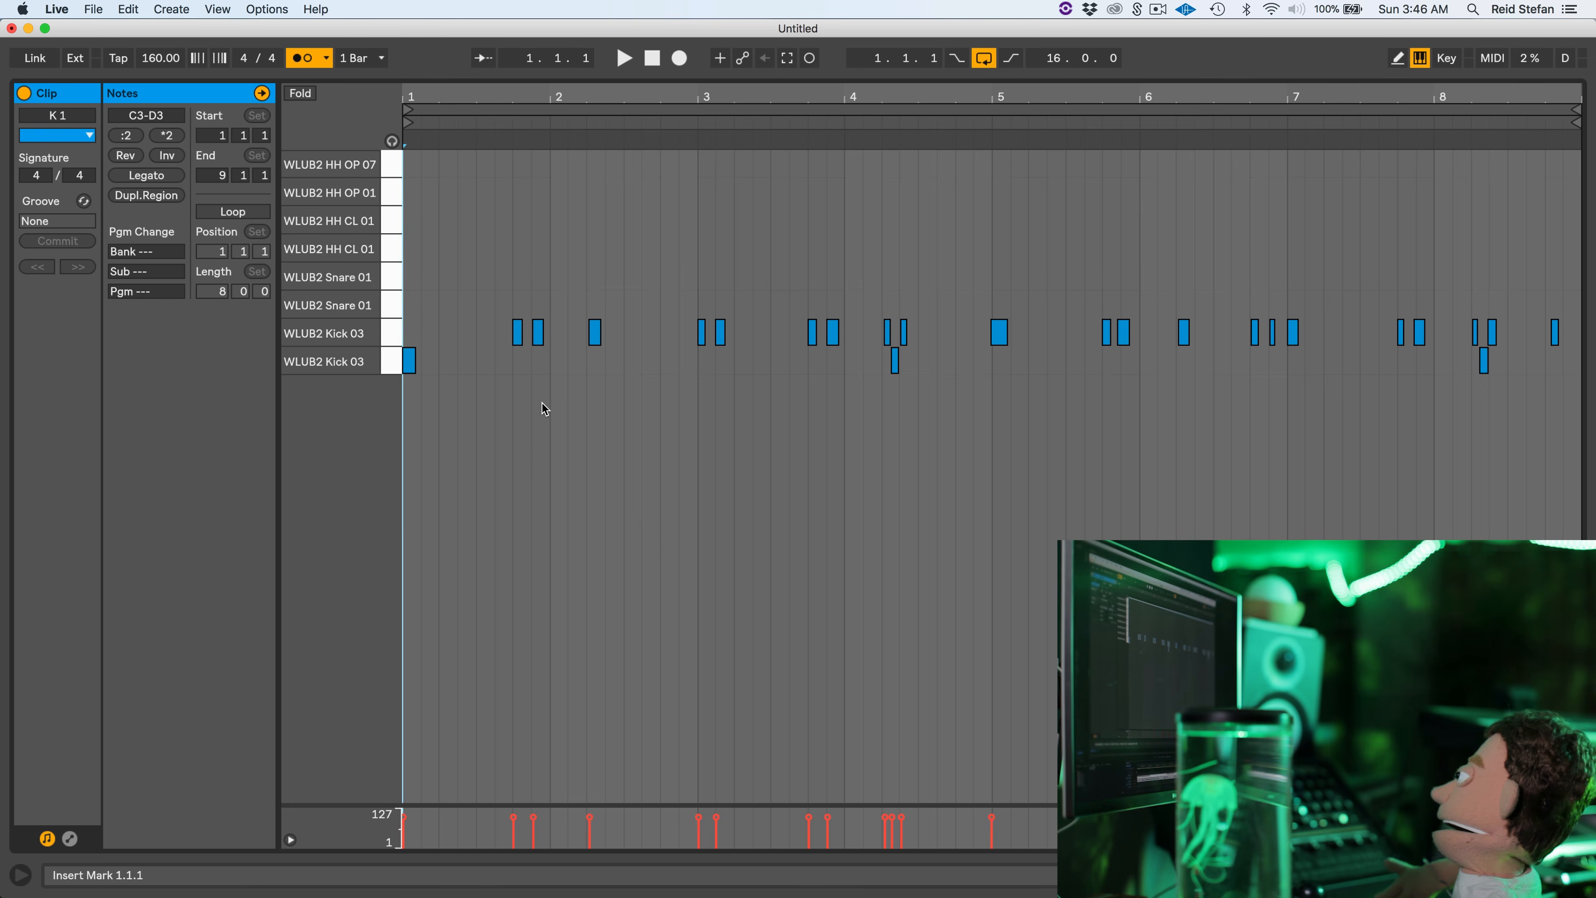
{"action": "key", "text": "super+a"}
{"action": "key", "text": "super+shift+u"}
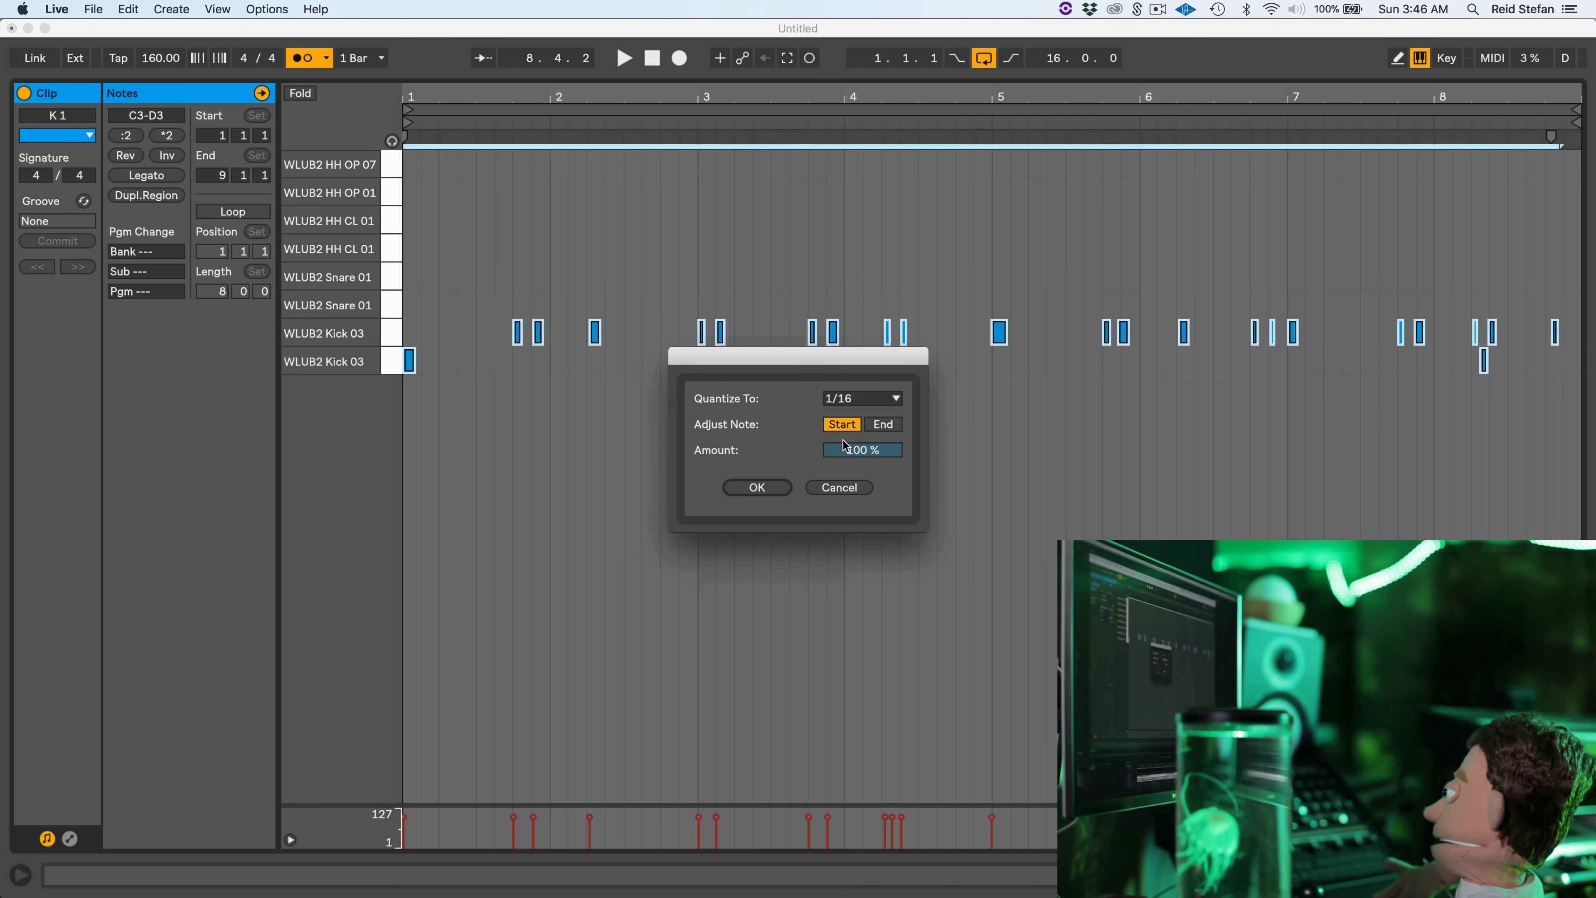
{"action": "left_click", "coordinate": [757, 487]}
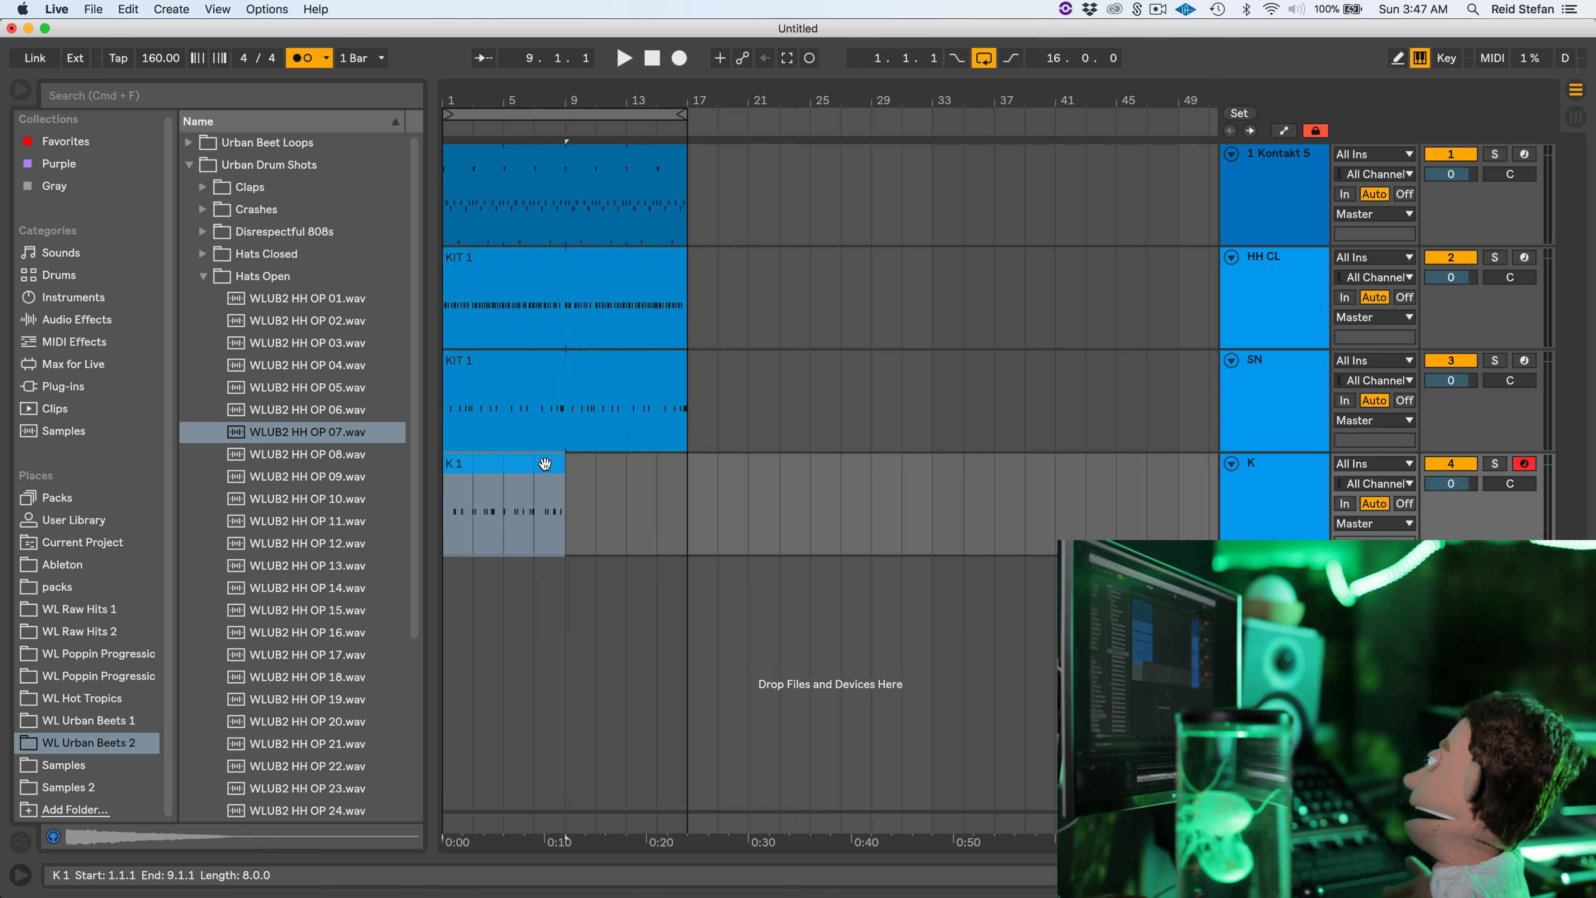
{"action": "left_click_drag", "start_coordinate": [561, 466], "coordinate": [687, 467]}
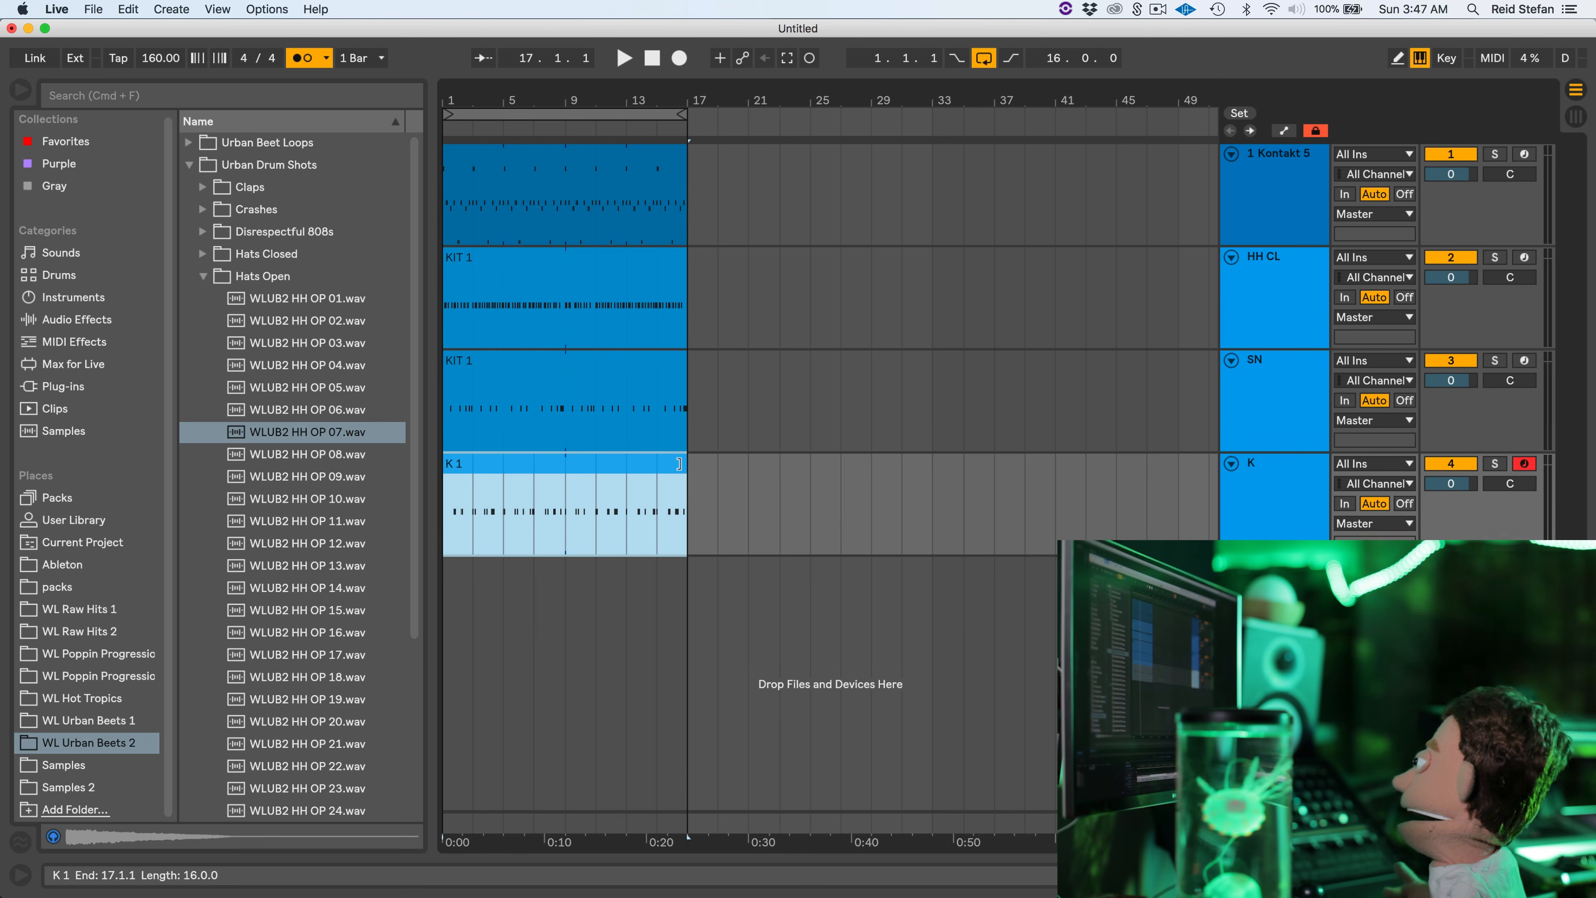
Add a new MIDI track below K and load WLUB2 808 01 C.wav from the Disrespectful 808s folder into it
{"action": "left_click", "coordinate": [1244, 488]}
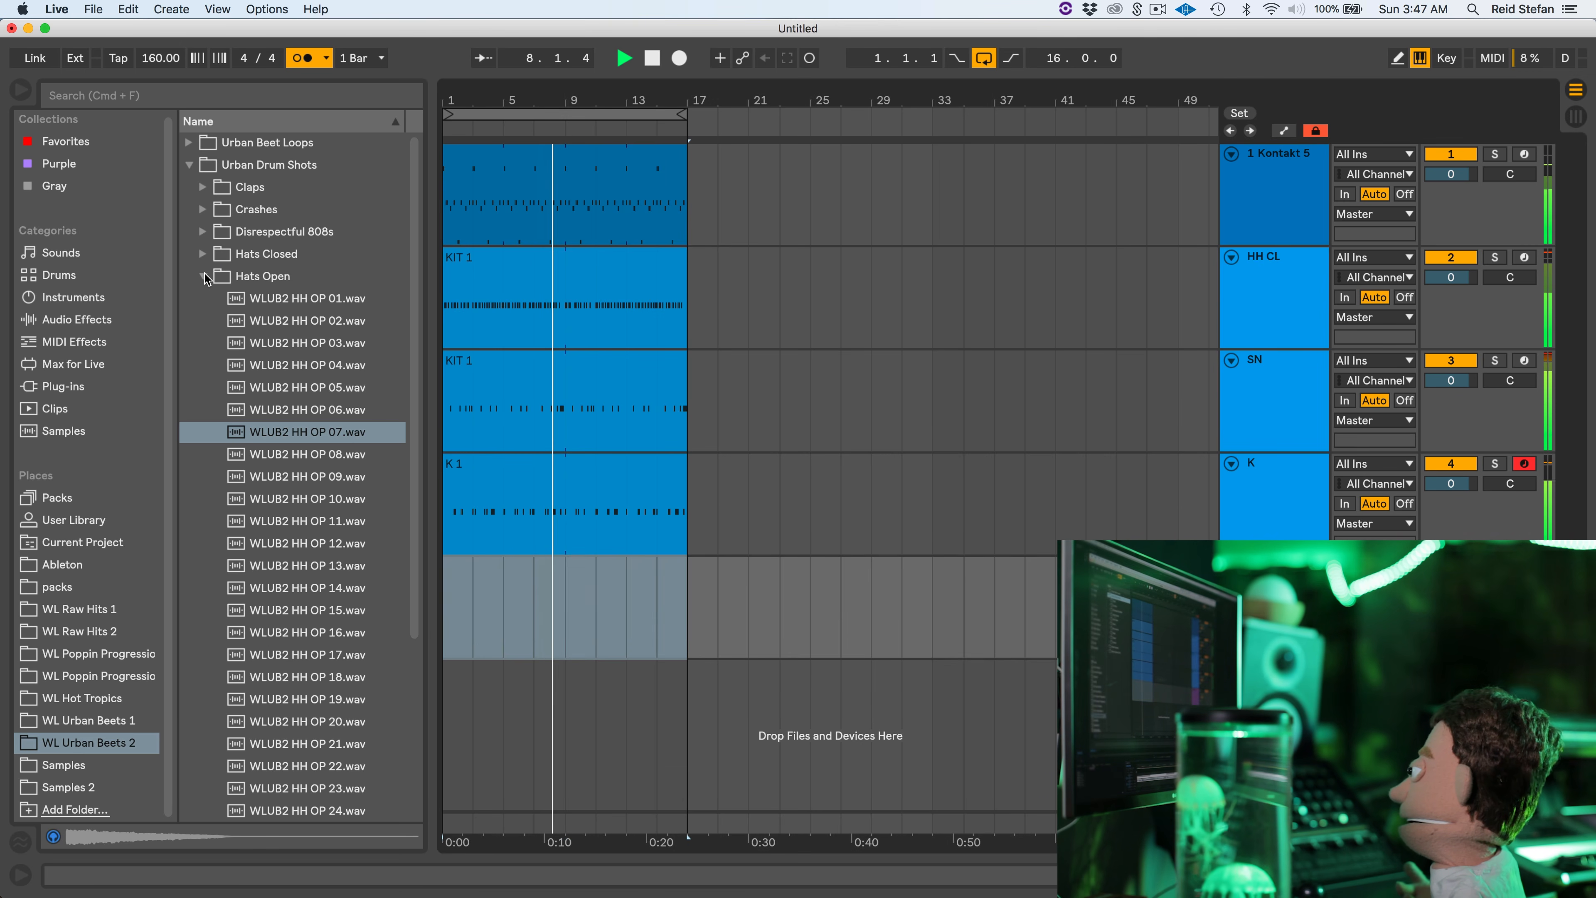
{"action": "left_click", "coordinate": [274, 165]}
{"action": "left_click", "coordinate": [265, 232]}
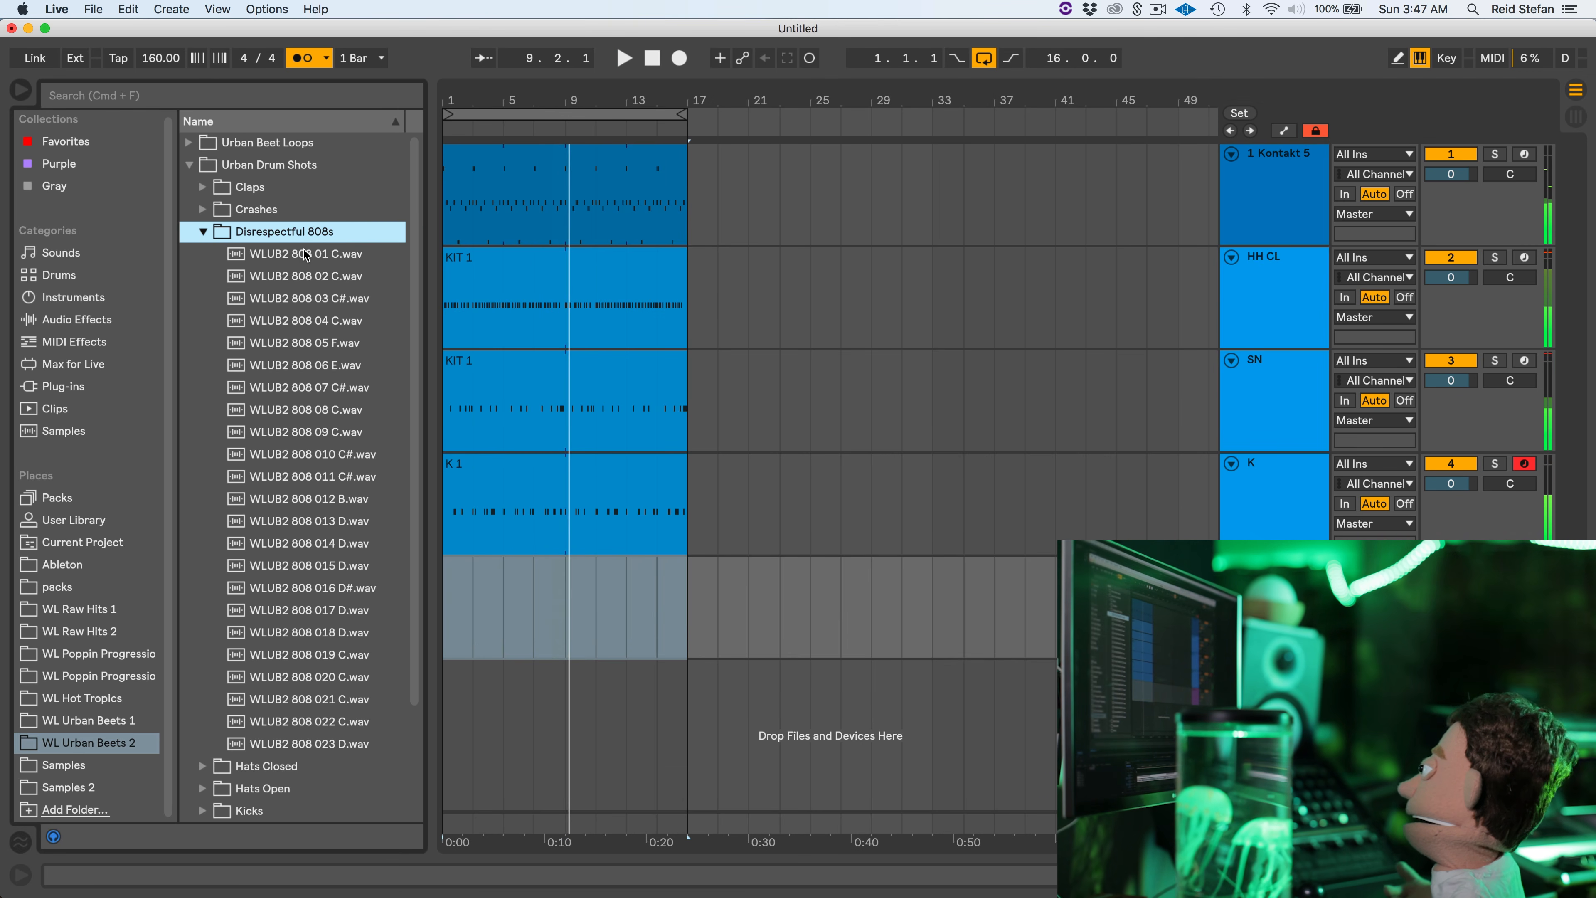
{"action": "left_click", "coordinate": [314, 255]}
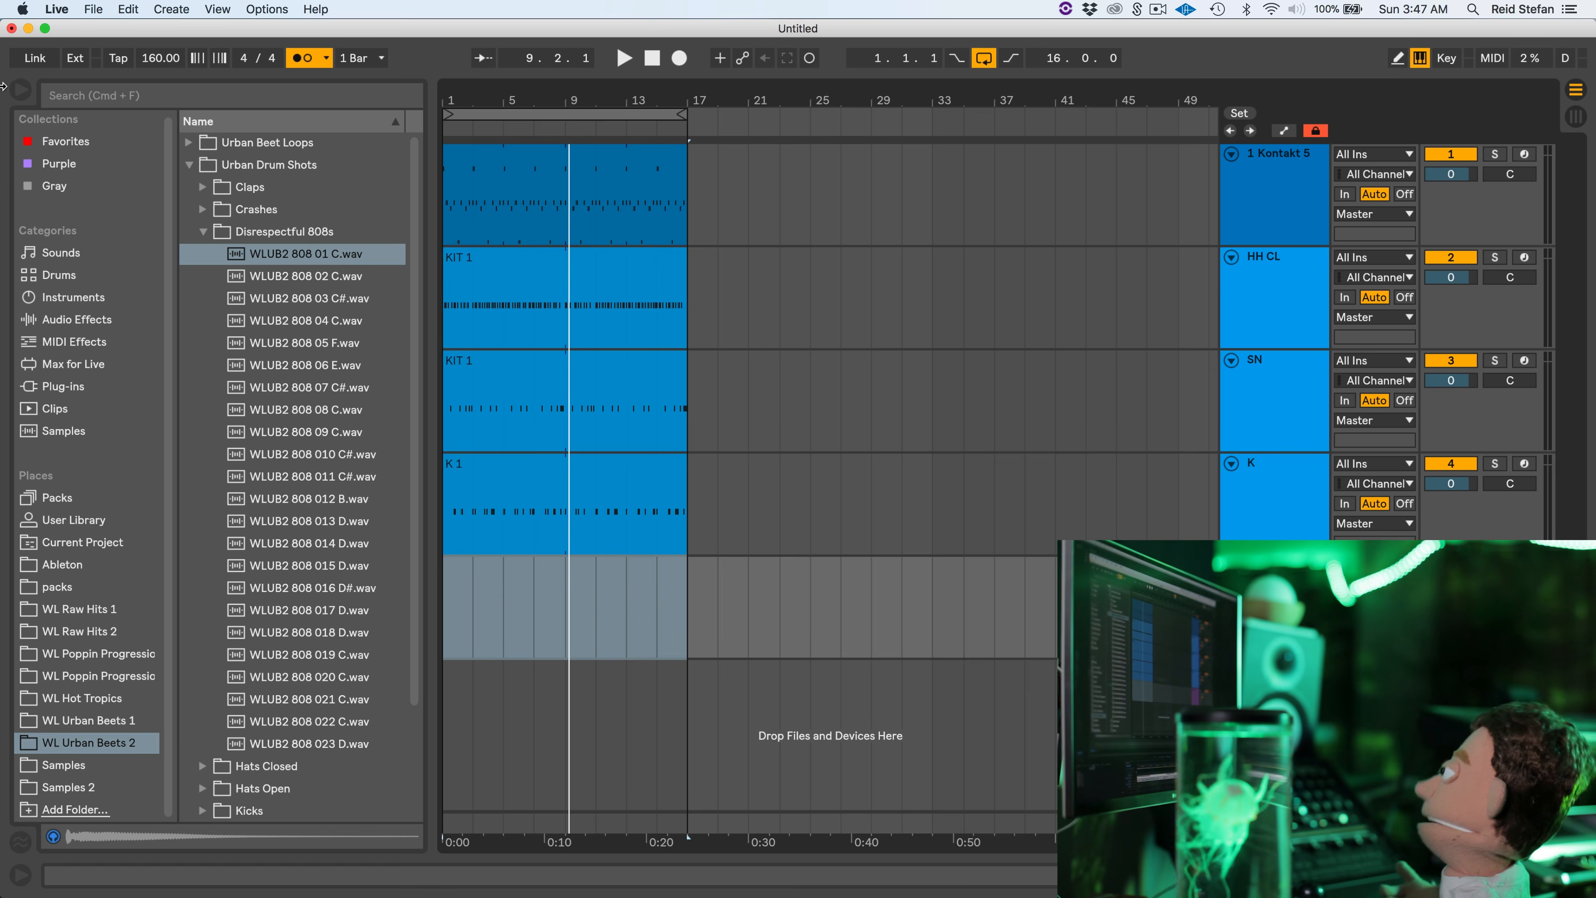
{"action": "left_click", "coordinate": [250, 251]}
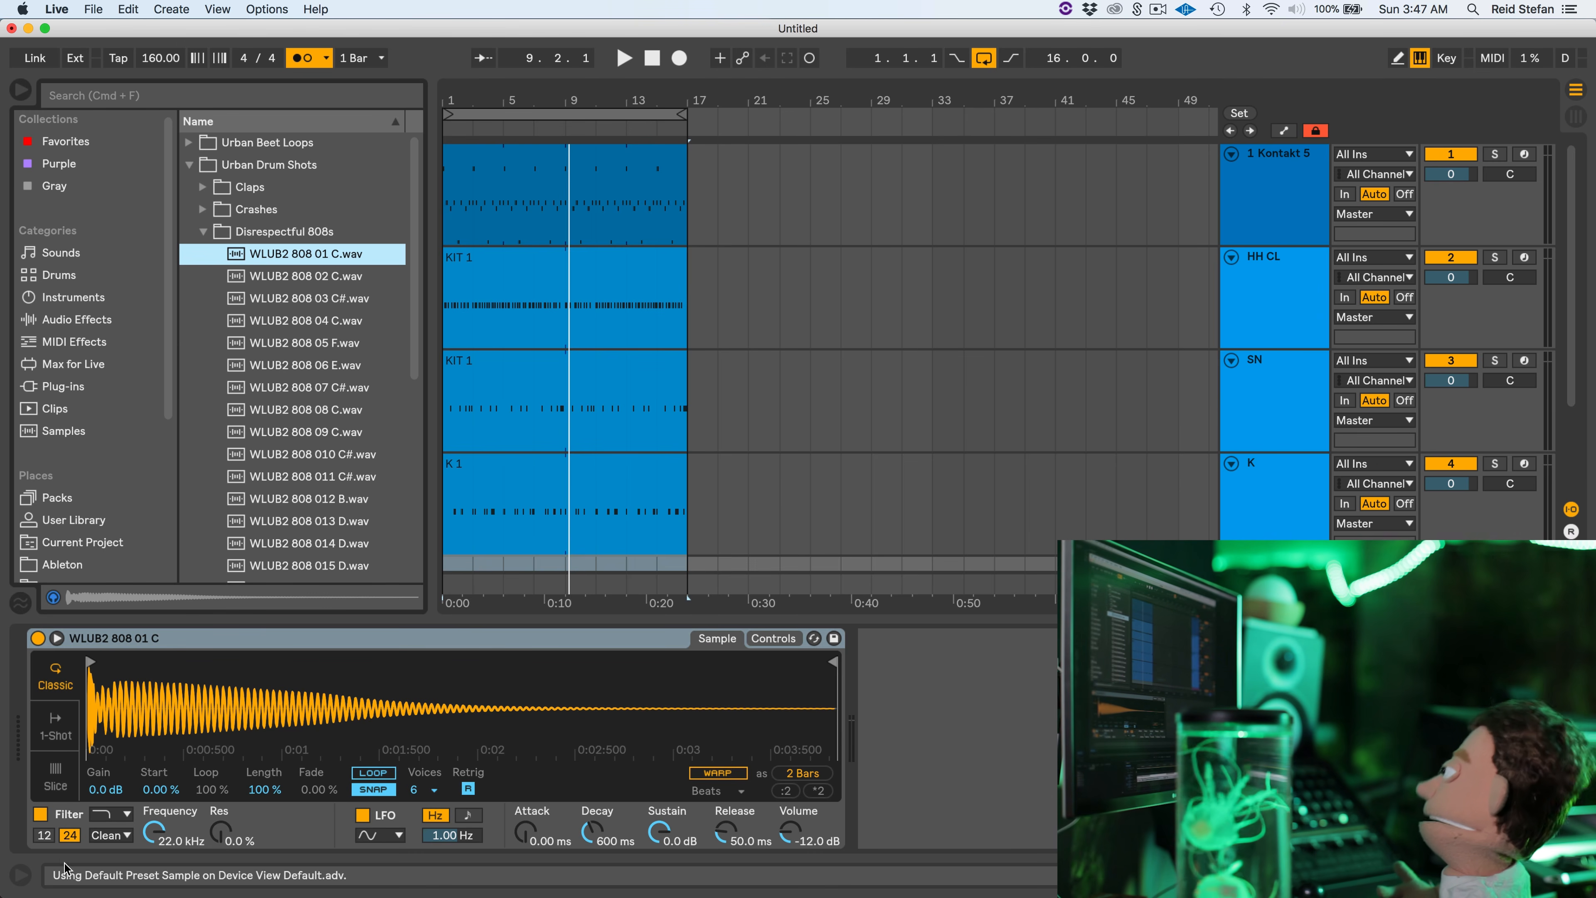
Set the 808 sampler to a PRD filter with 10.9 dB drive, 1.18 s decay, -10 dB sustain and -7.43 dB volume
{"action": "left_click", "coordinate": [40, 814]}
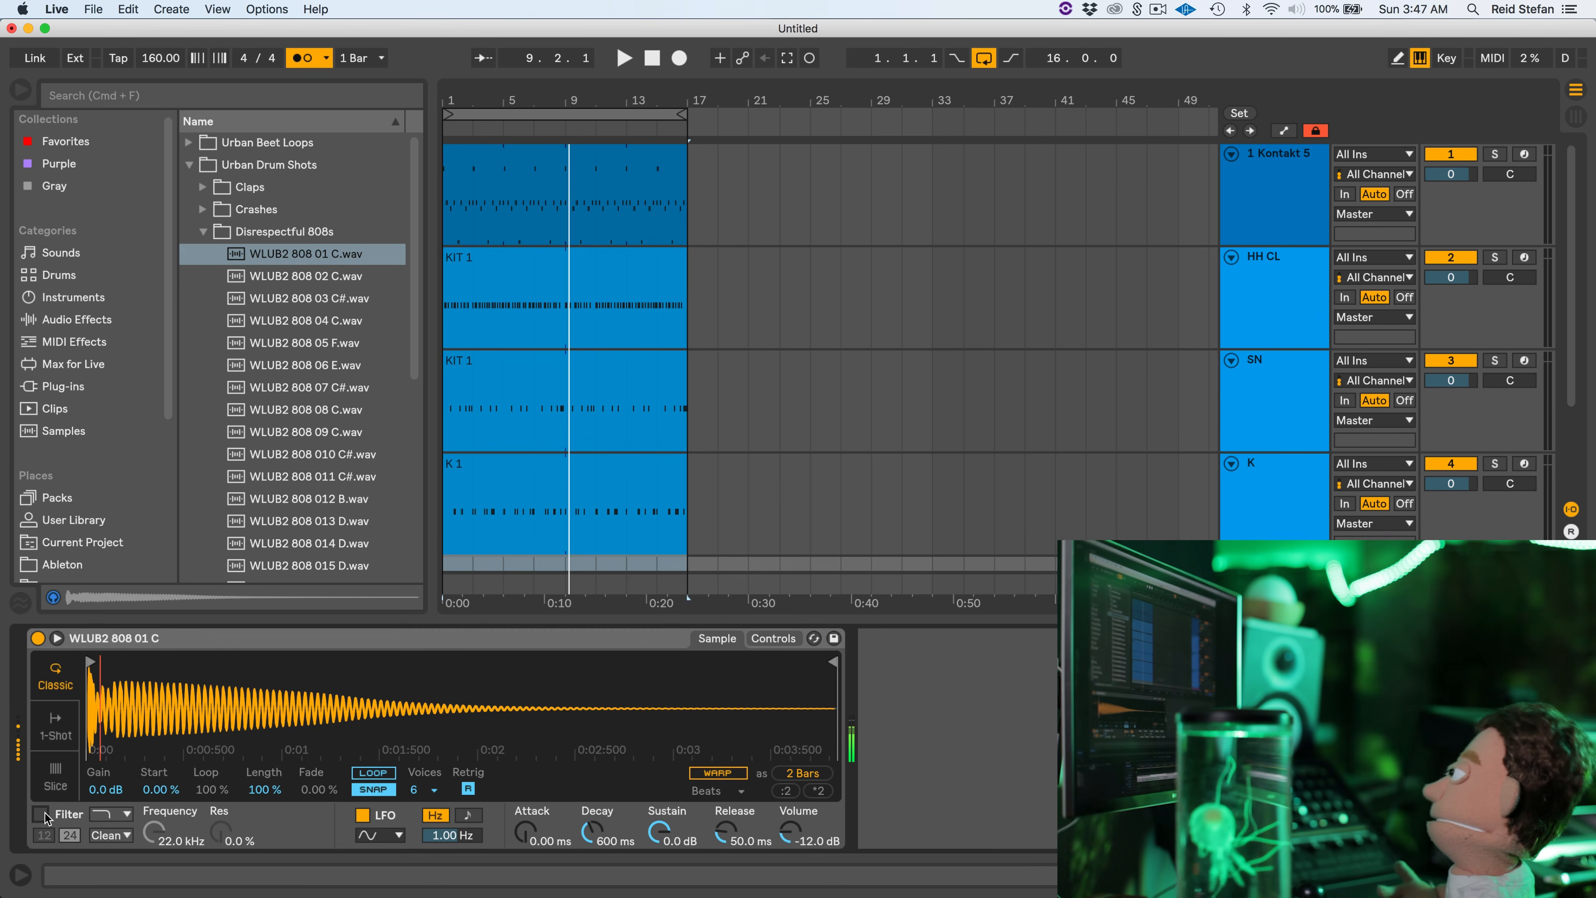
{"action": "left_click", "coordinate": [42, 814]}
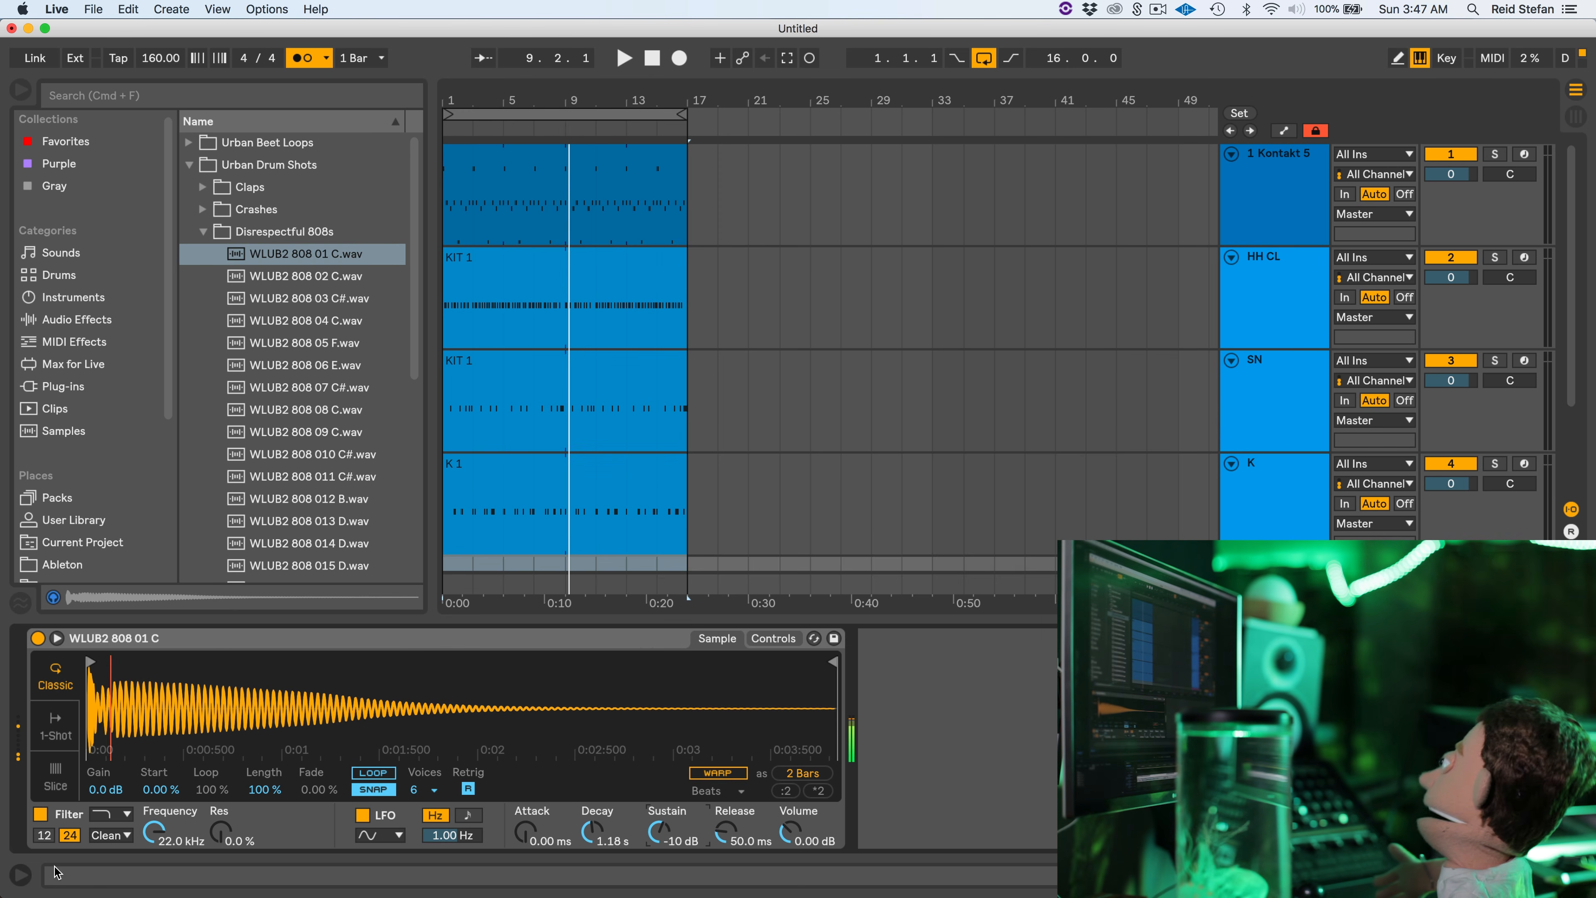
{"action": "left_click", "coordinate": [117, 834]}
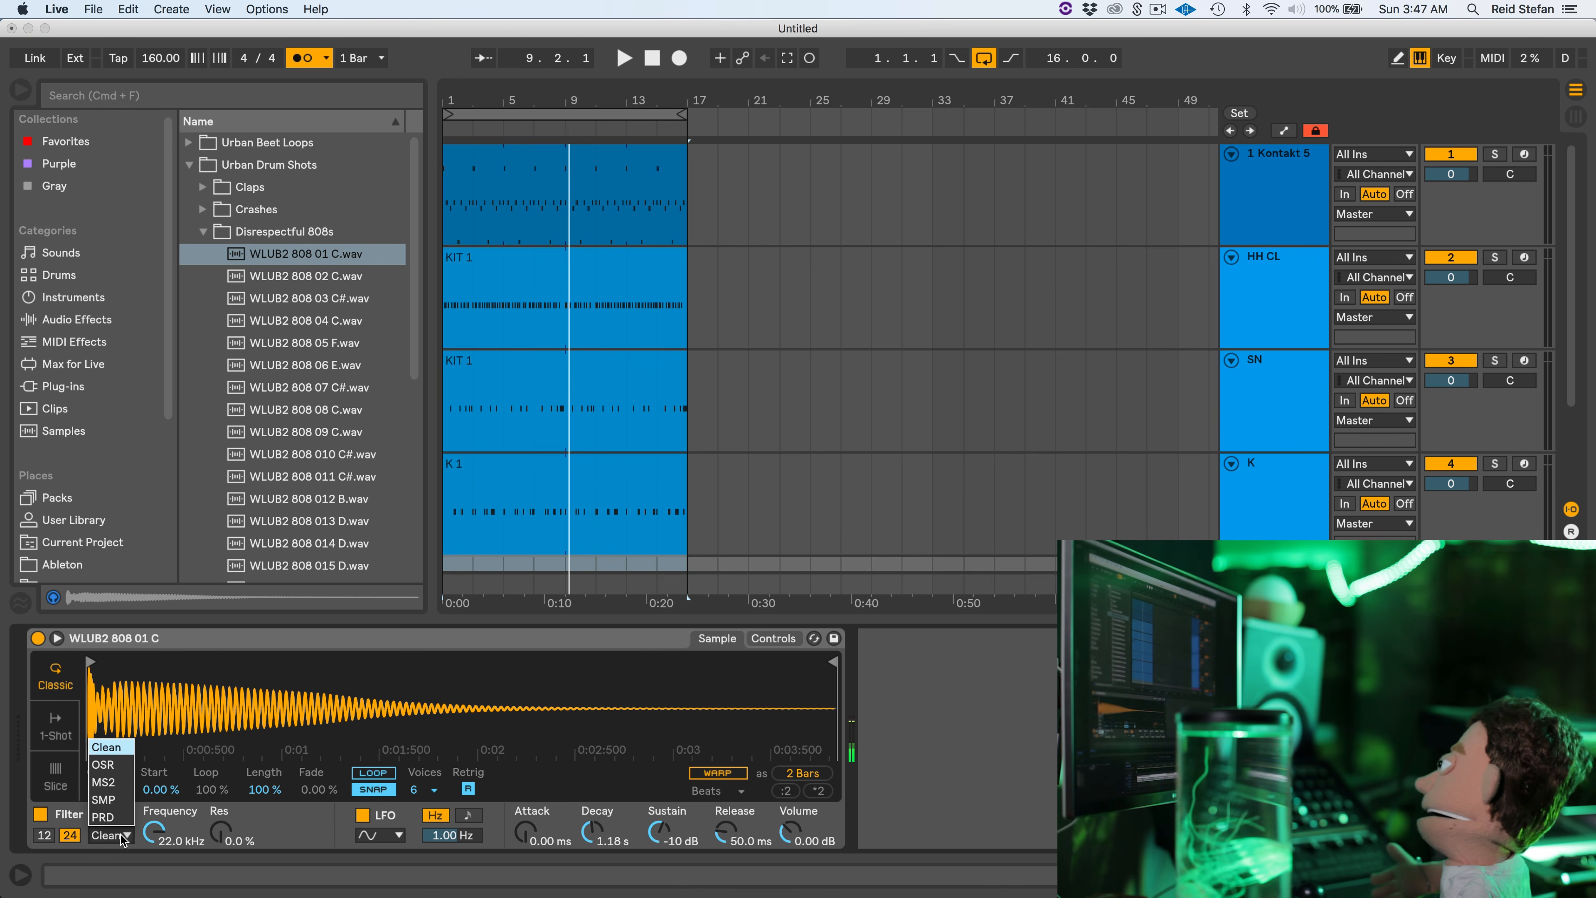
{"action": "left_click", "coordinate": [114, 836]}
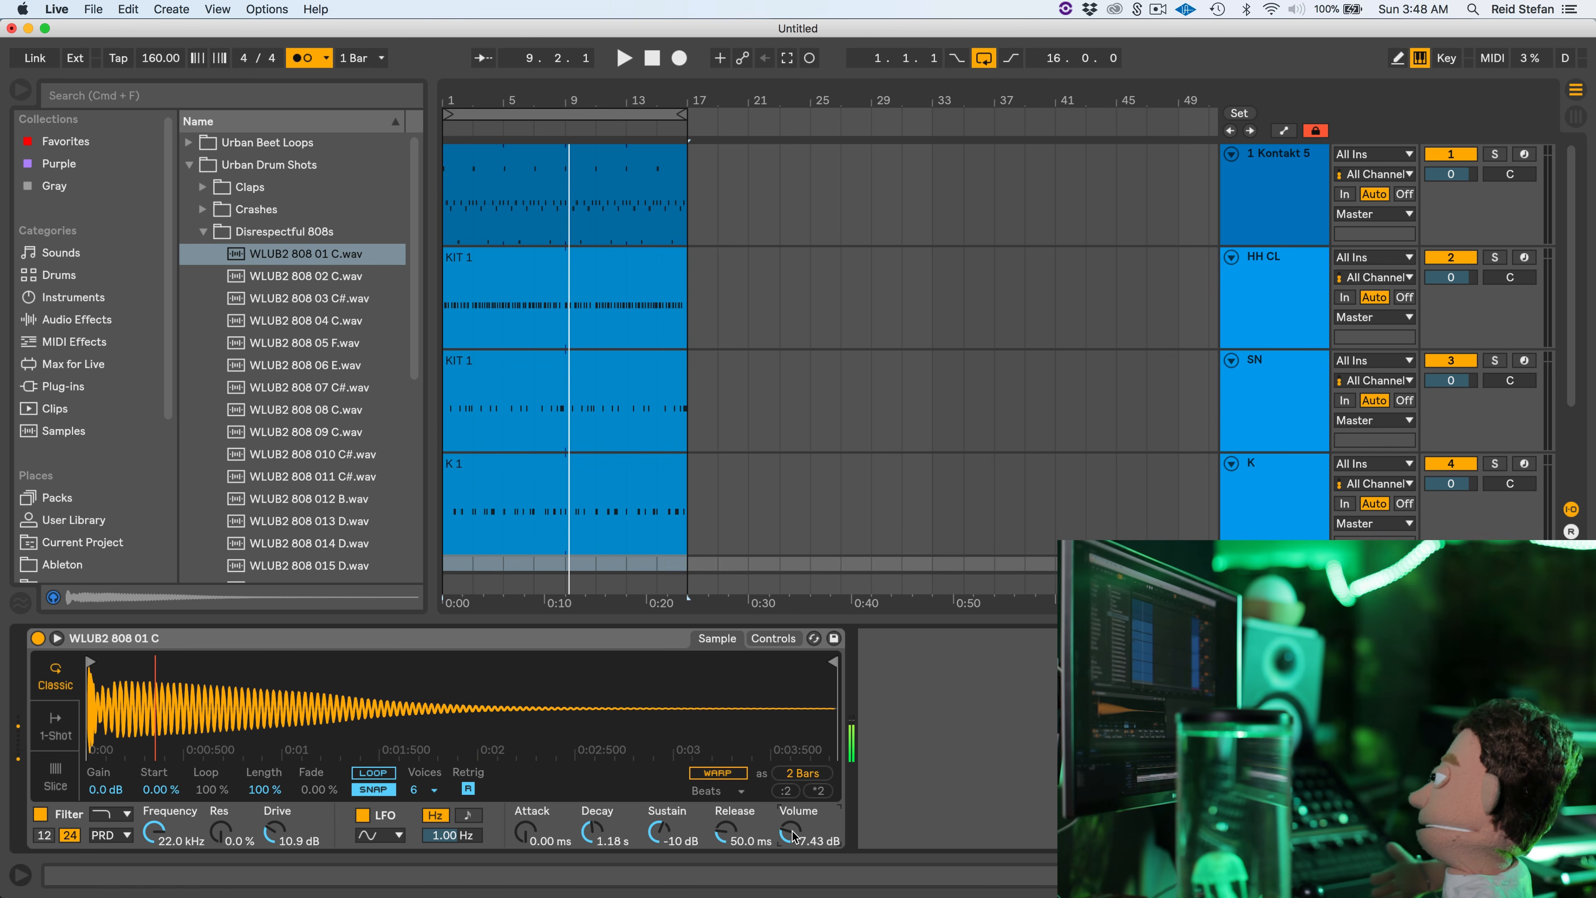
{"action": "left_click", "coordinate": [1576, 875]}
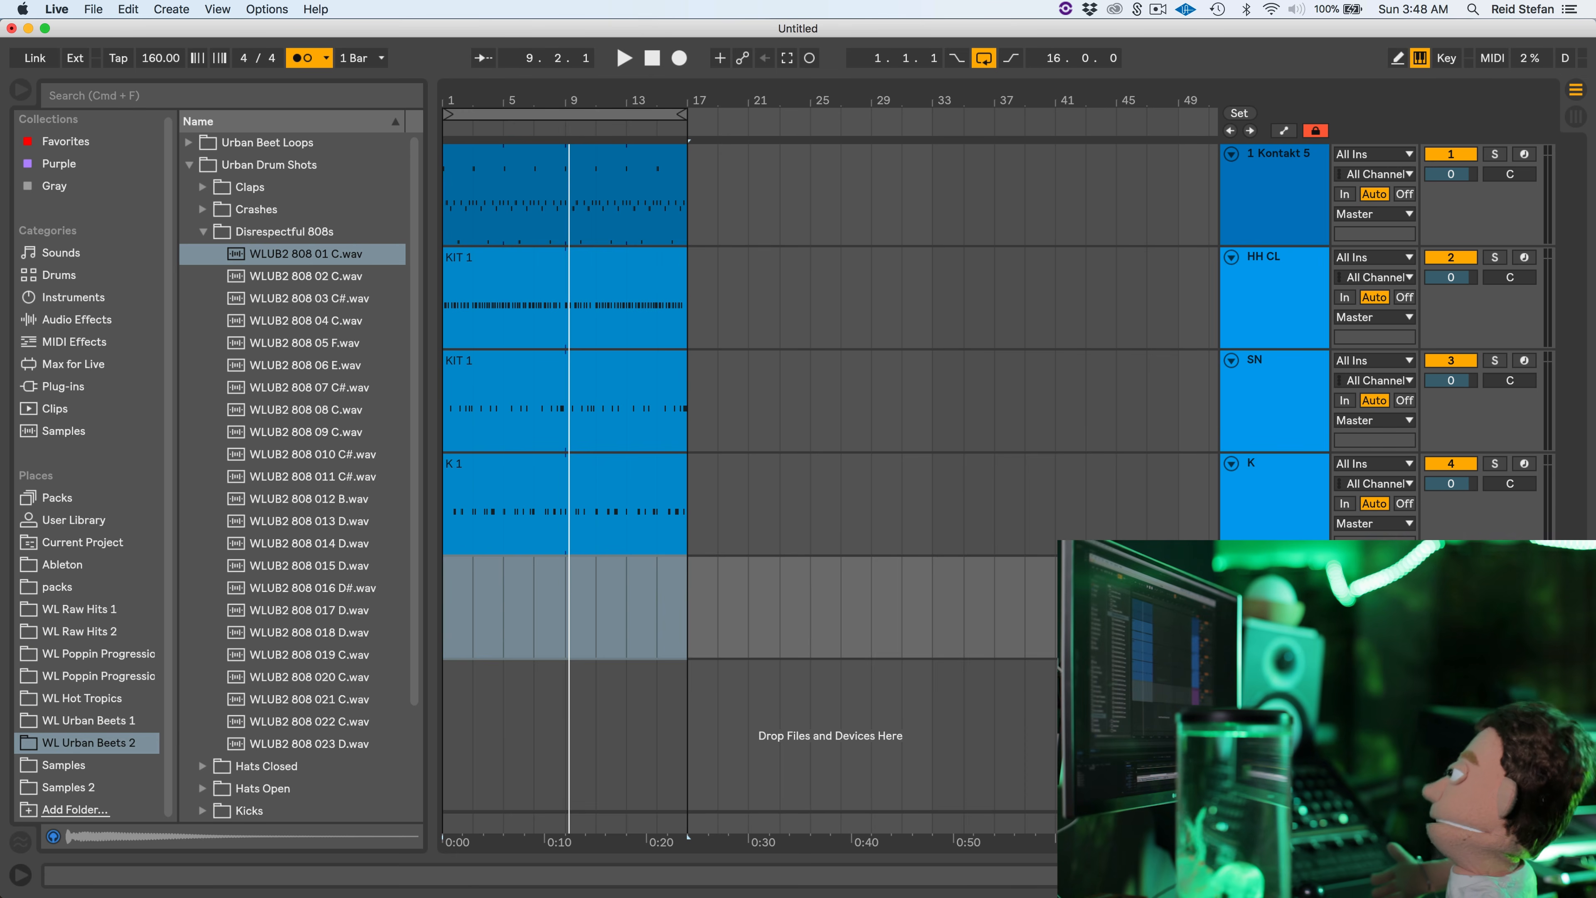
Perform an 808 bass line over the playing beat and capture it as a MIDI clip on the new track
{"action": "key", "text": "space"}
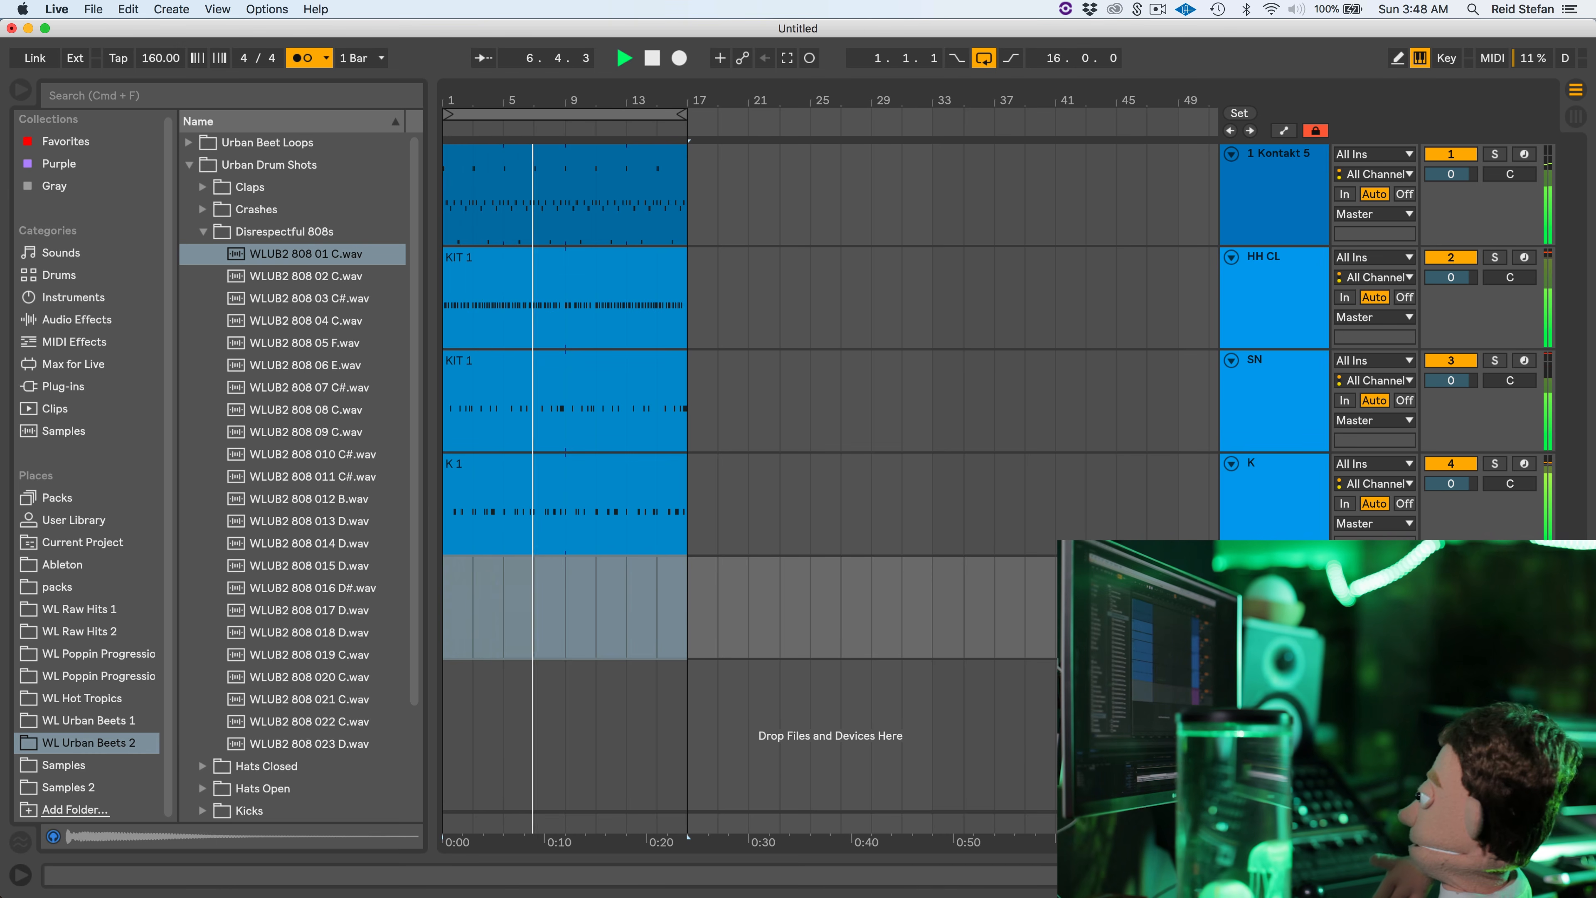
{"action": "key", "text": "space"}
{"action": "left_click", "coordinate": [787, 58]}
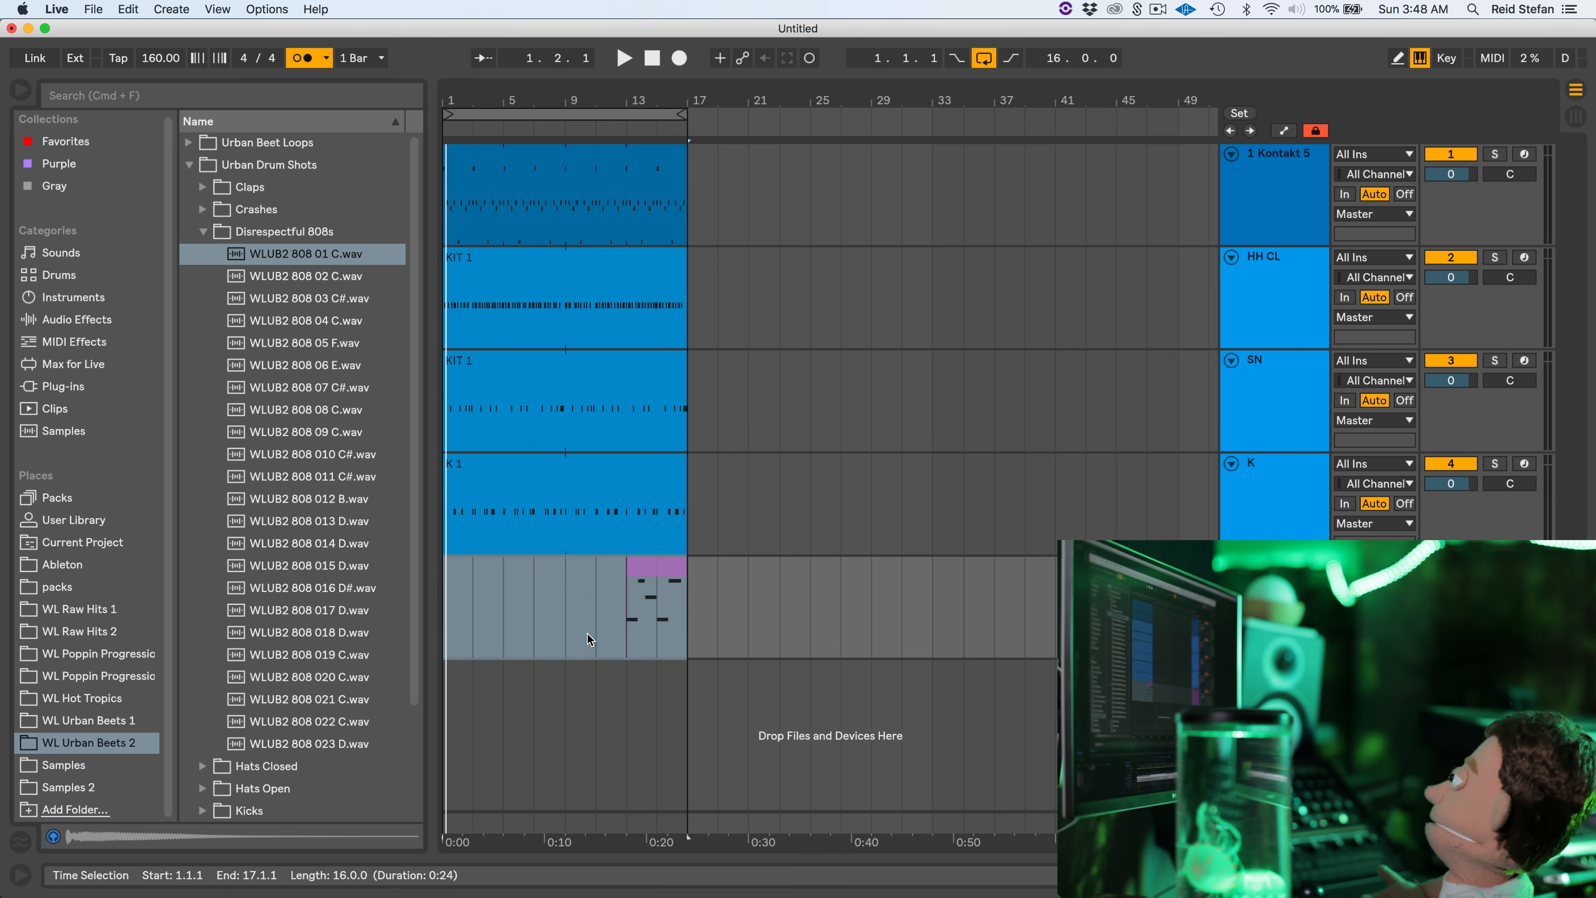
{"action": "key", "text": "space"}
{"action": "key", "text": "space"}
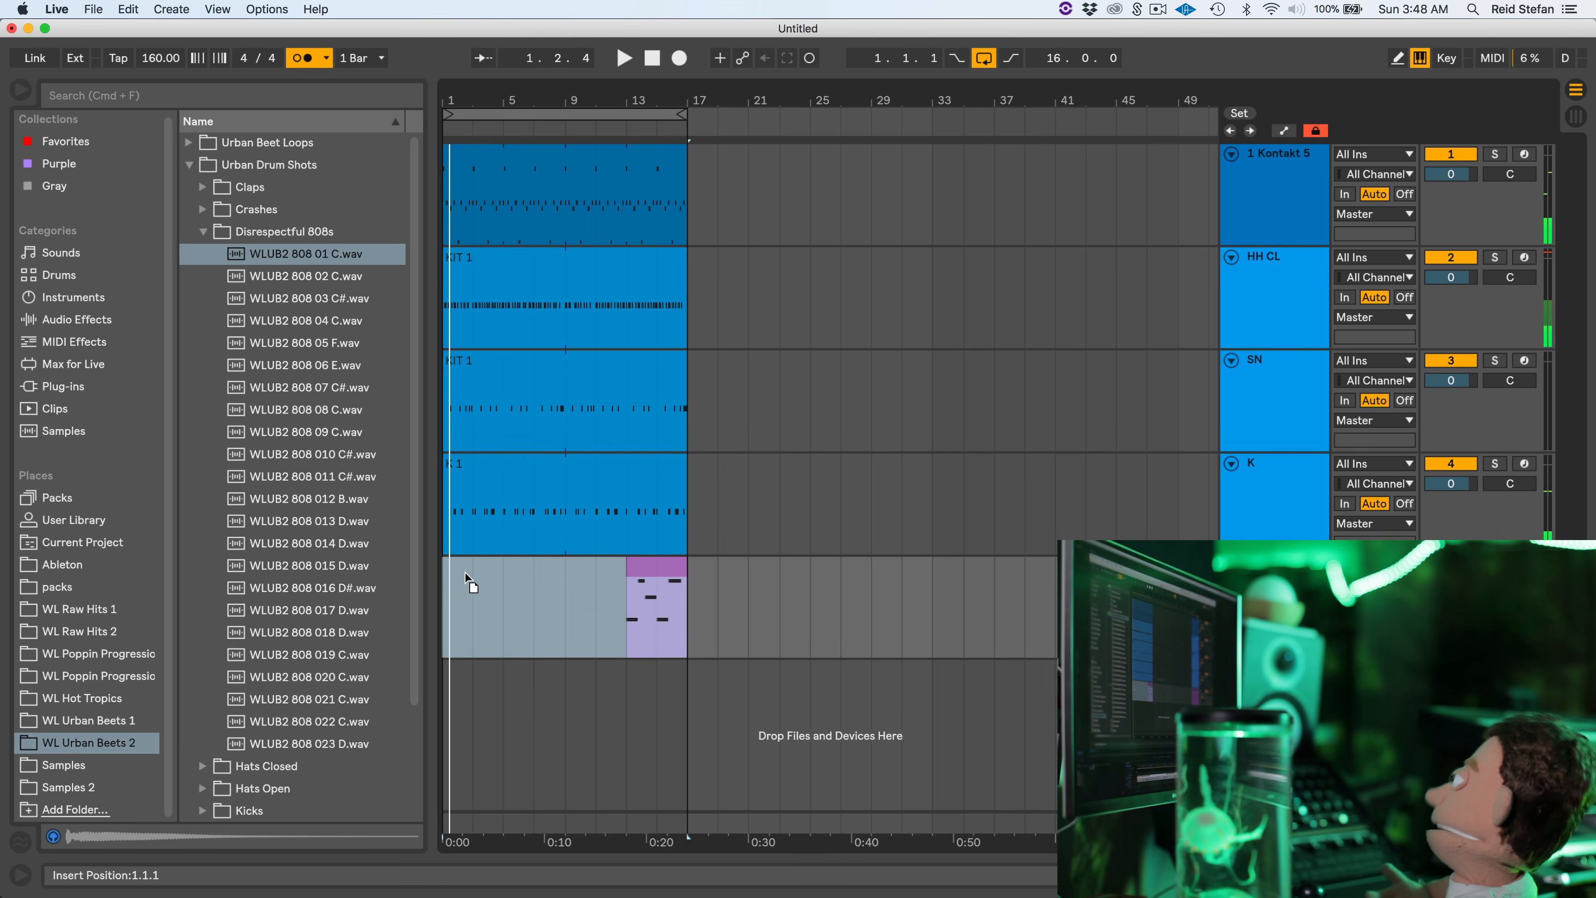
Move the four-bar 808 clip to start at bar 1, play it back and turn on its loop
{"action": "left_click_drag", "start_coordinate": [666, 579], "coordinate": [478, 588]}
{"action": "key", "text": "space"}
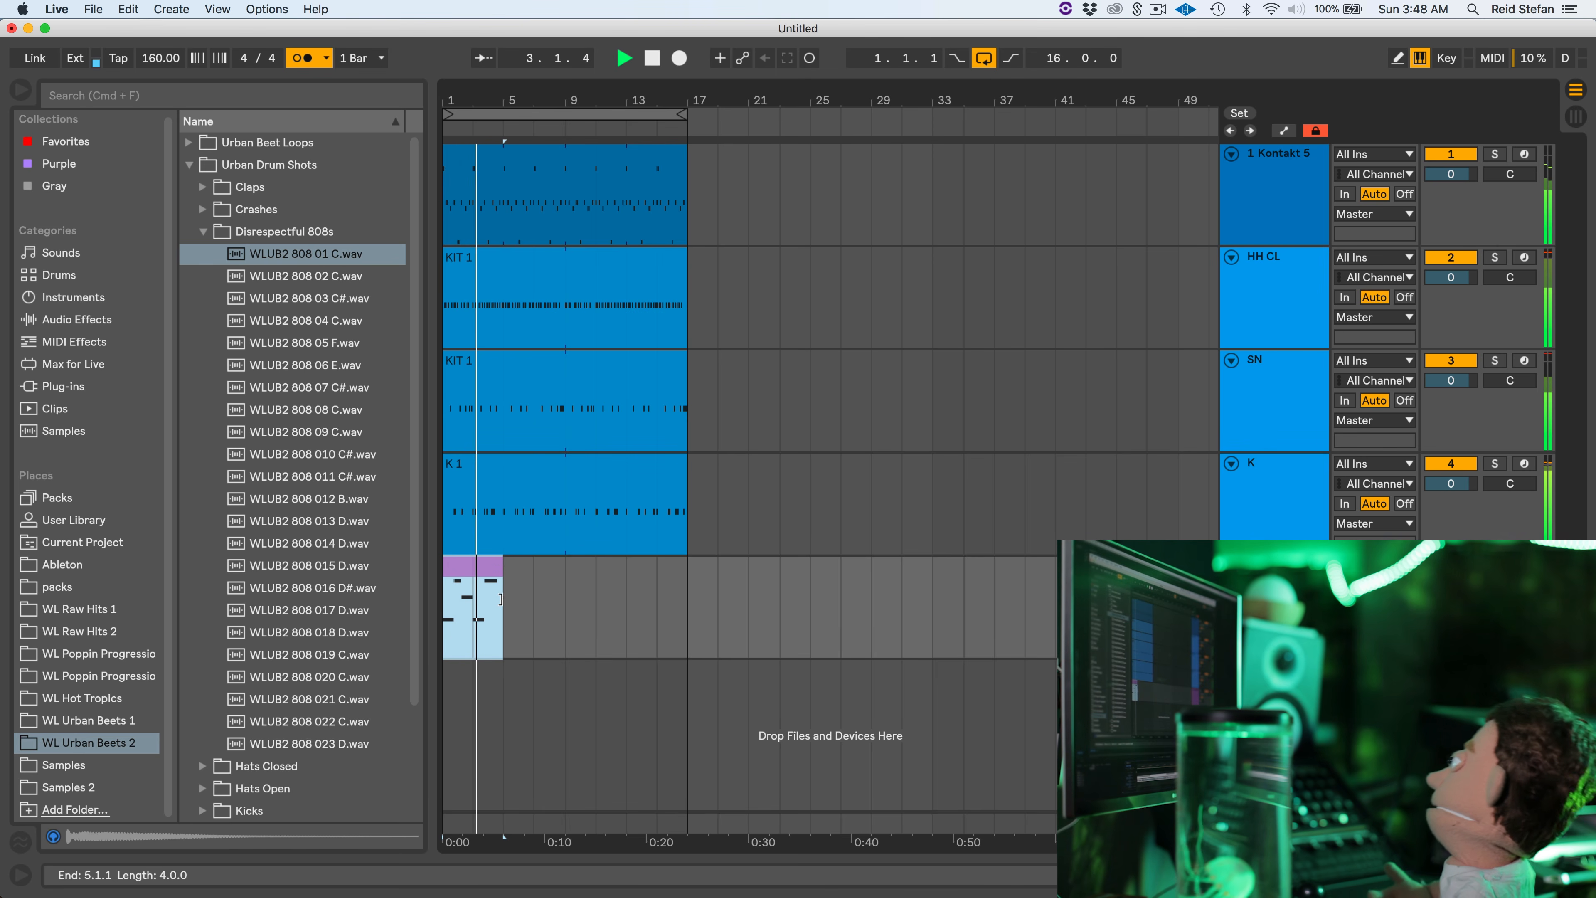
{"action": "left_click", "coordinate": [497, 621]}
{"action": "left_click", "coordinate": [497, 621]}
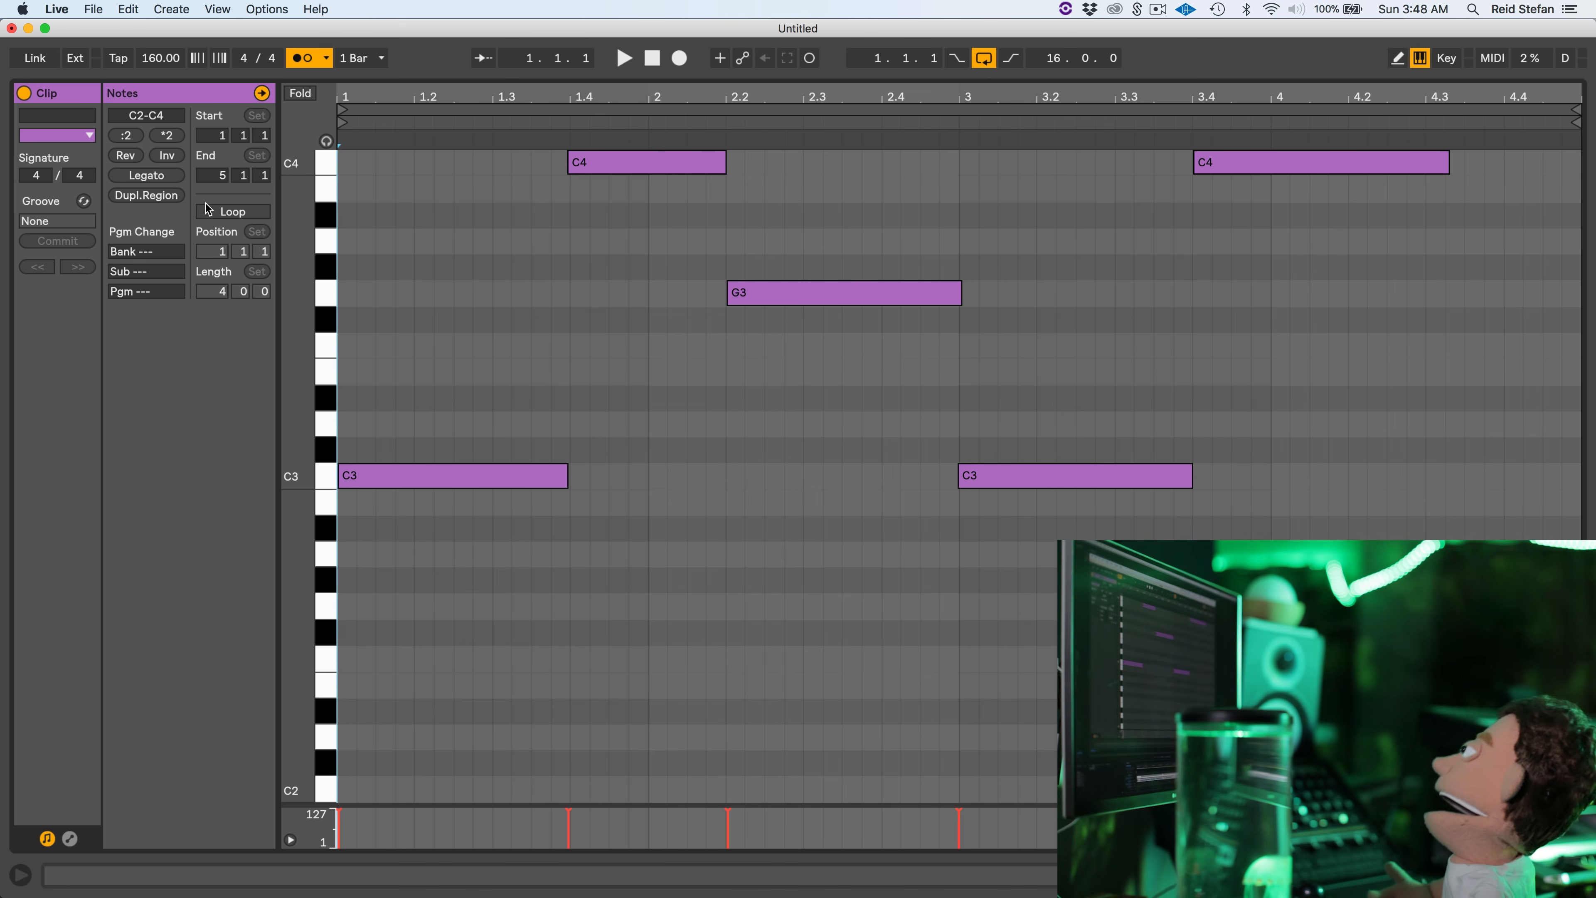
{"action": "left_click", "coordinate": [224, 211]}
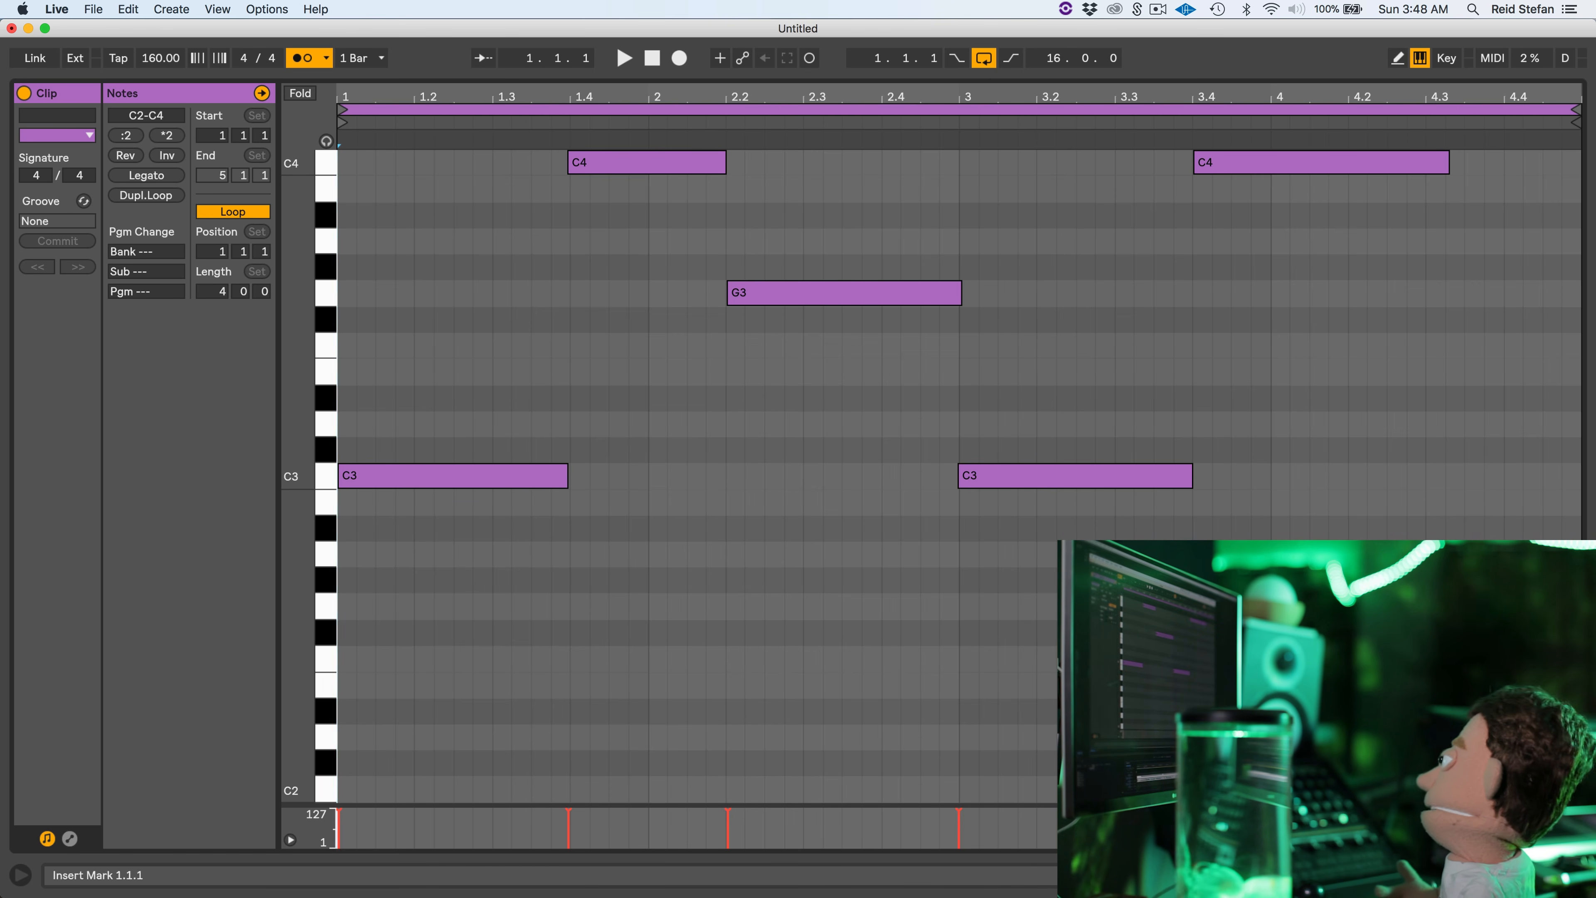
Apply Legato to all notes of the 808 clip and extend the looped clip to bar 17
{"action": "left_click", "coordinate": [1052, 666]}
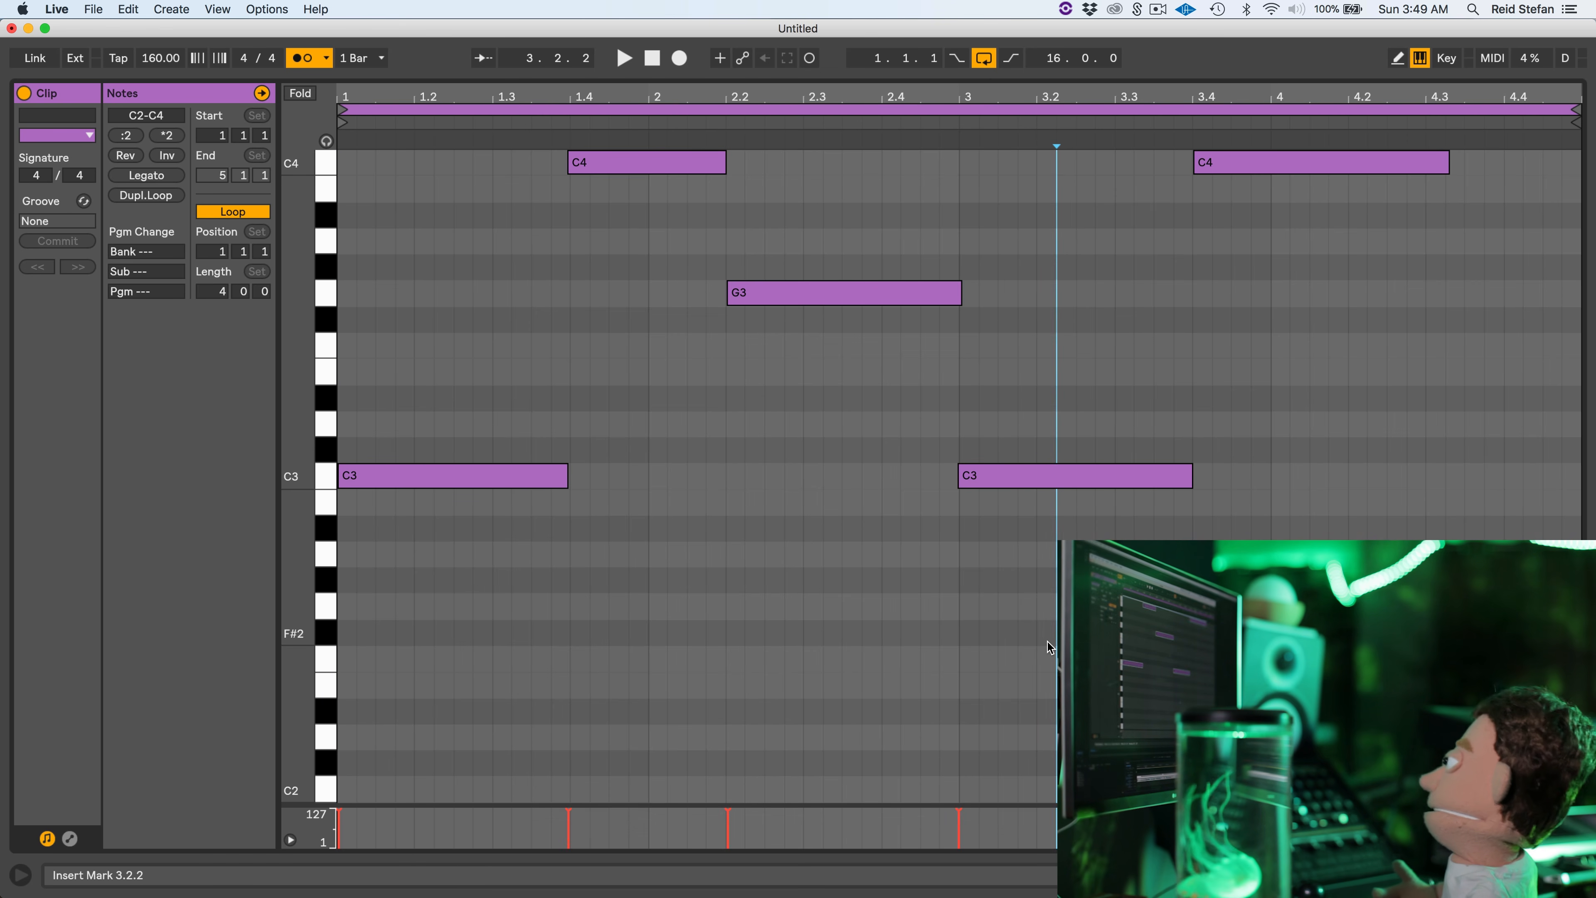
{"action": "key", "text": "super+a"}
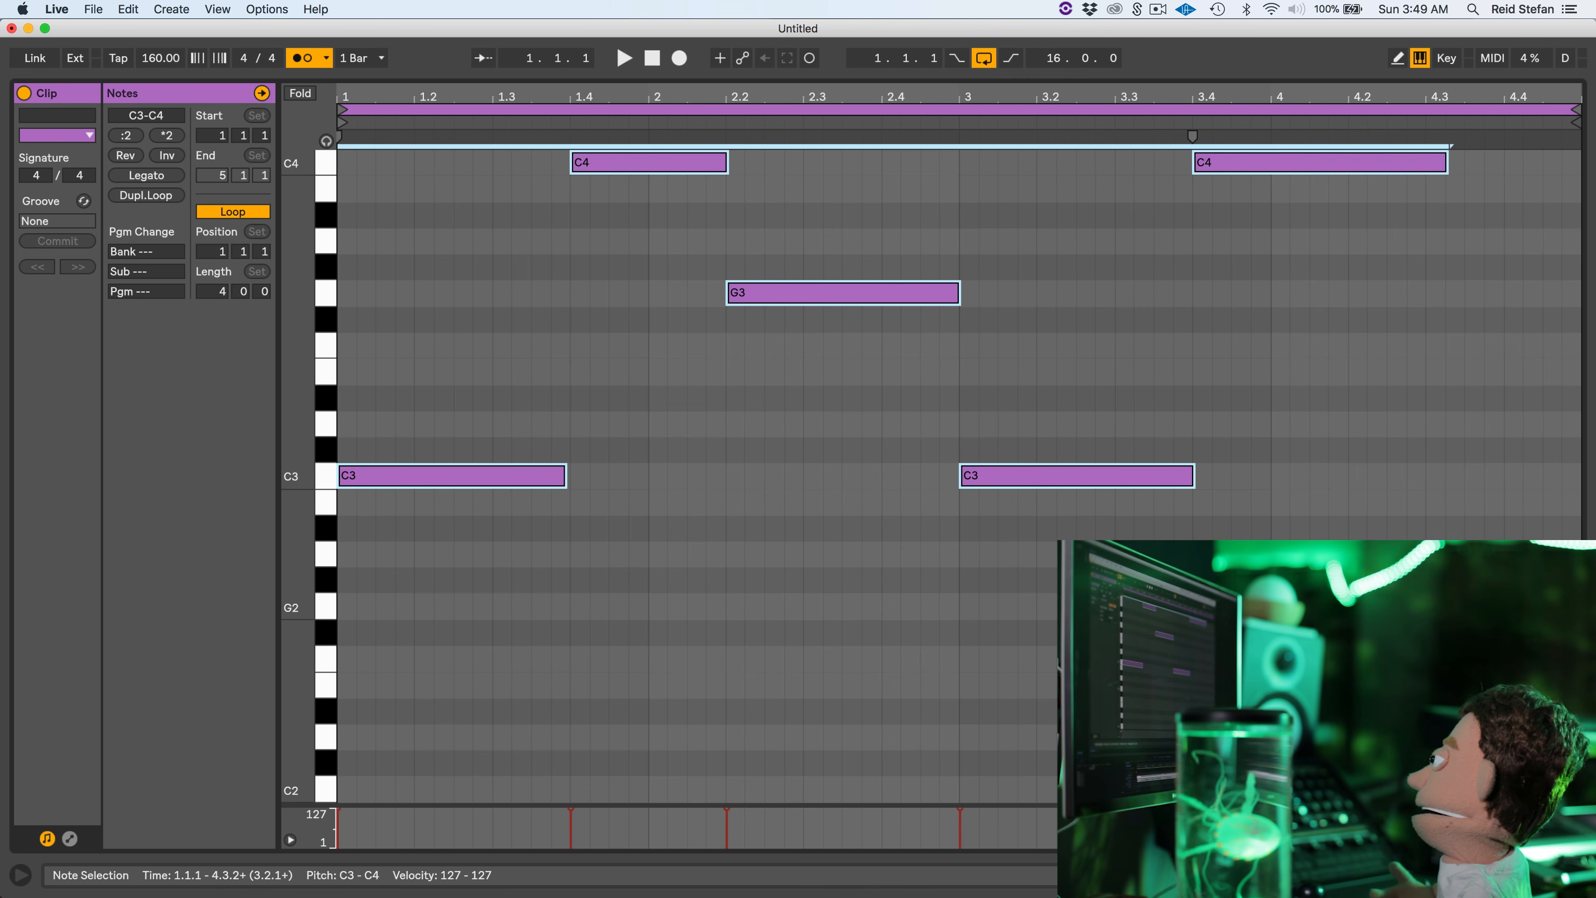
{"action": "left_click", "coordinate": [161, 183]}
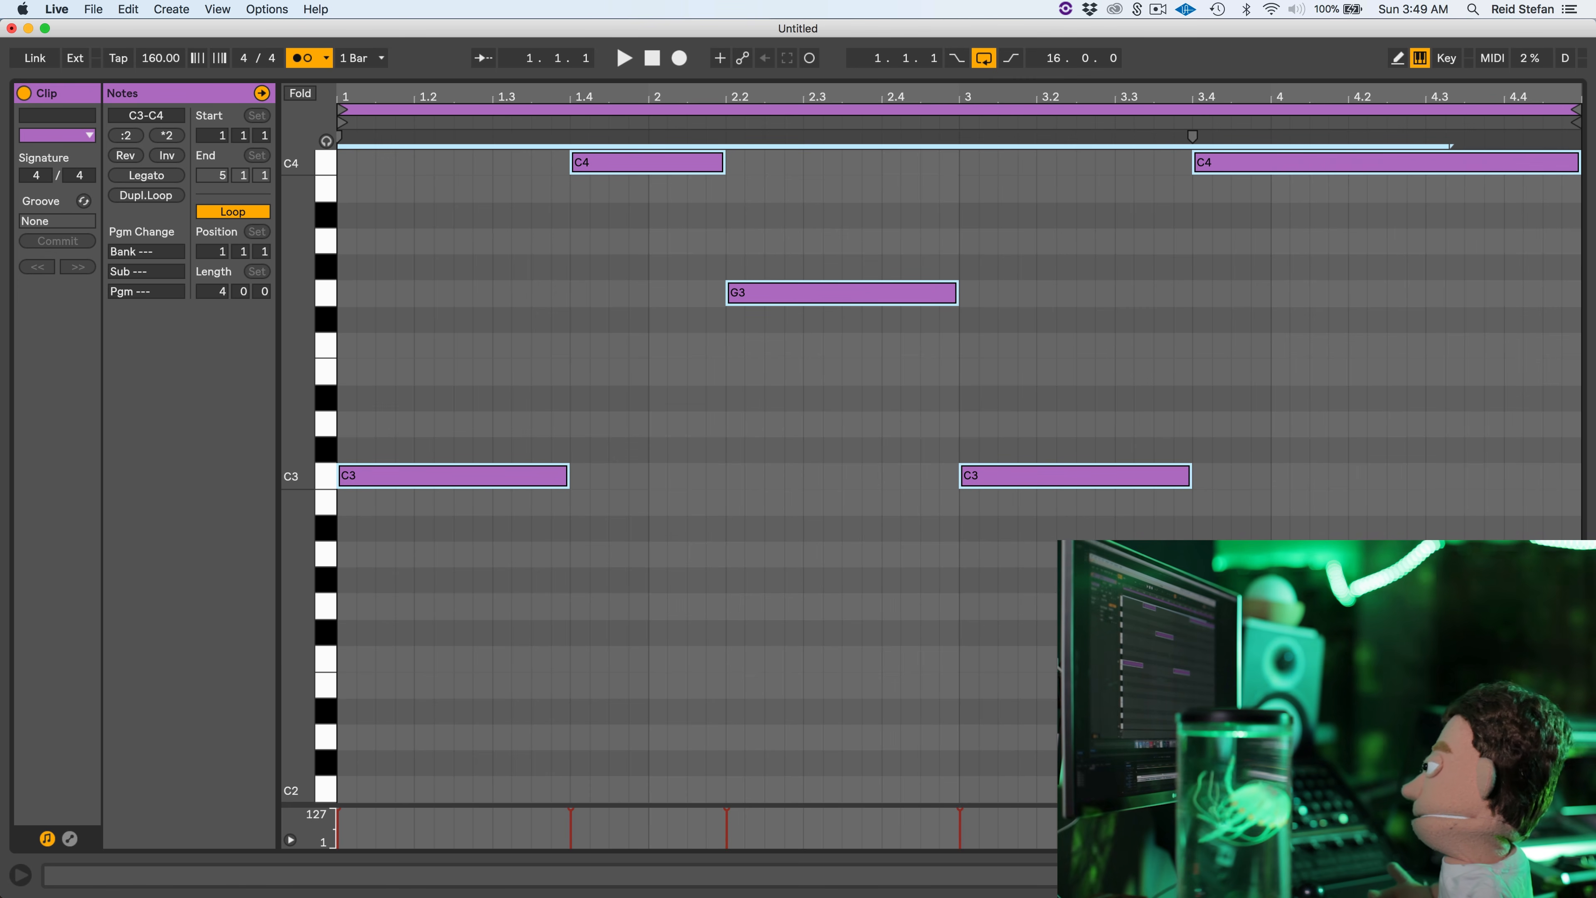
{"action": "left_click", "coordinate": [1575, 876]}
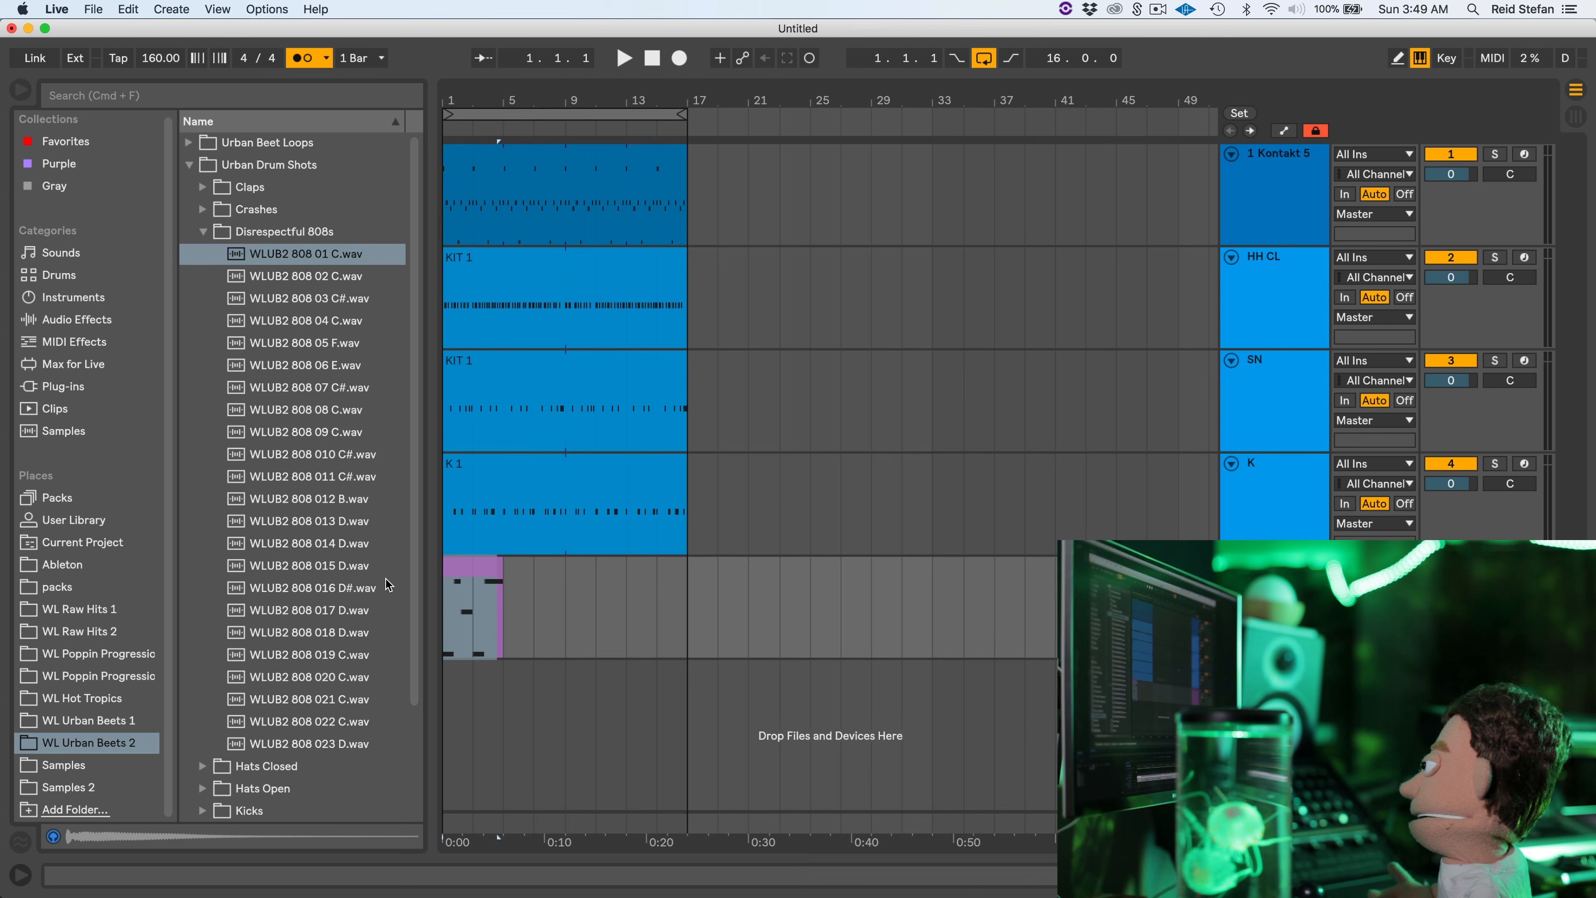
{"action": "left_click_drag", "start_coordinate": [501, 564], "coordinate": [708, 561]}
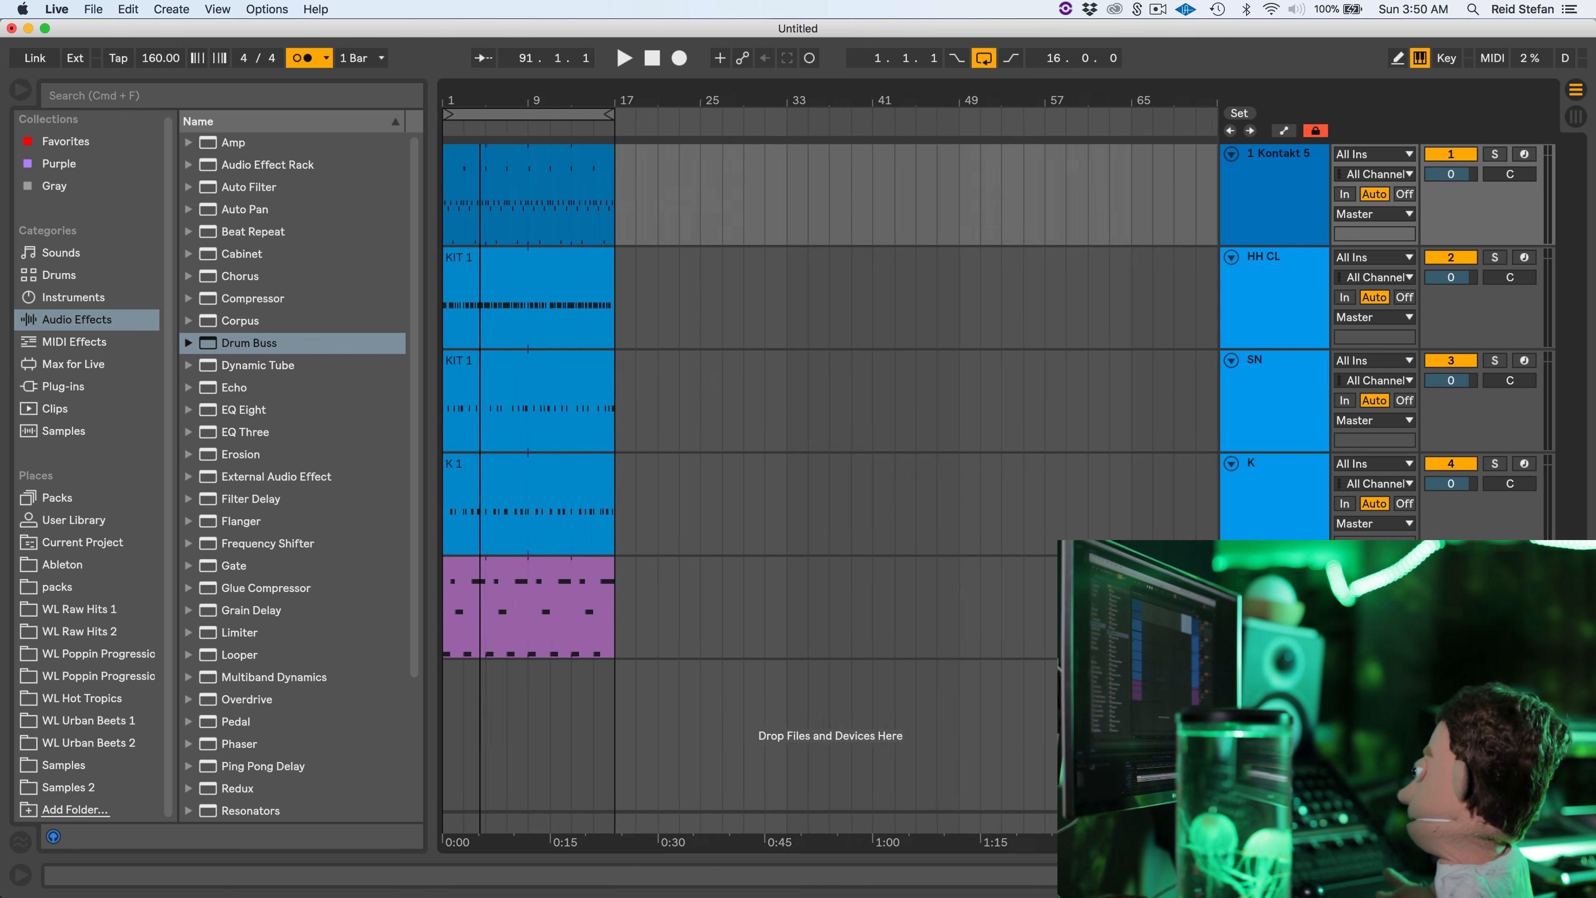
Rename the Kontakt 5 melody track as SYNTH
{"action": "left_click_drag", "start_coordinate": [480, 101], "coordinate": [477, 79]}
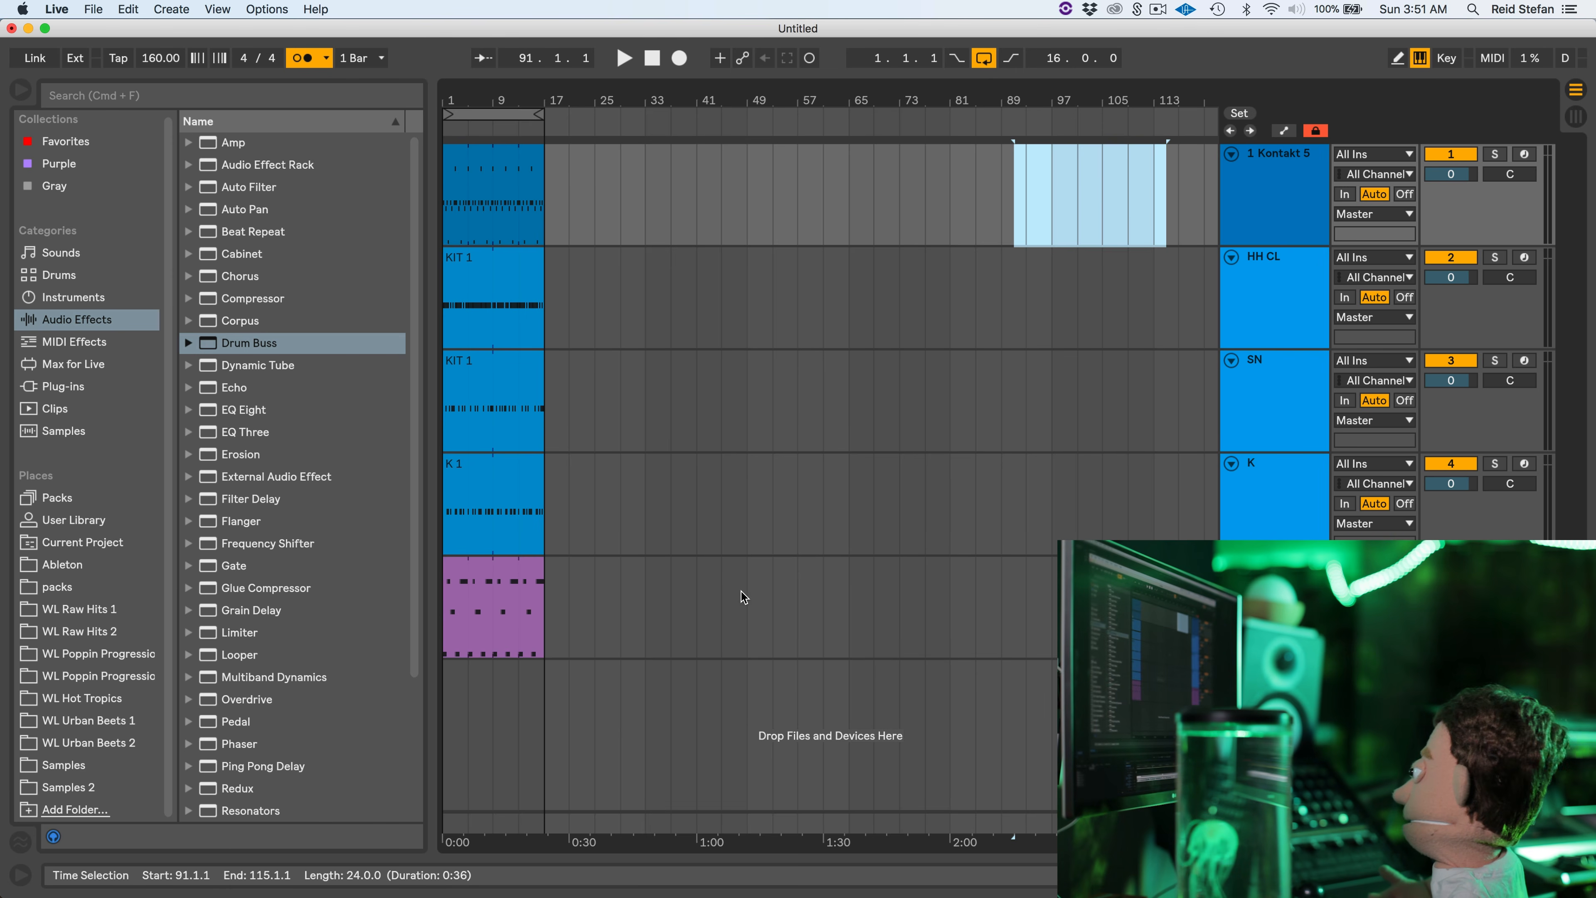
{"action": "left_click", "coordinate": [452, 218]}
{"action": "left_click", "coordinate": [1296, 159]}
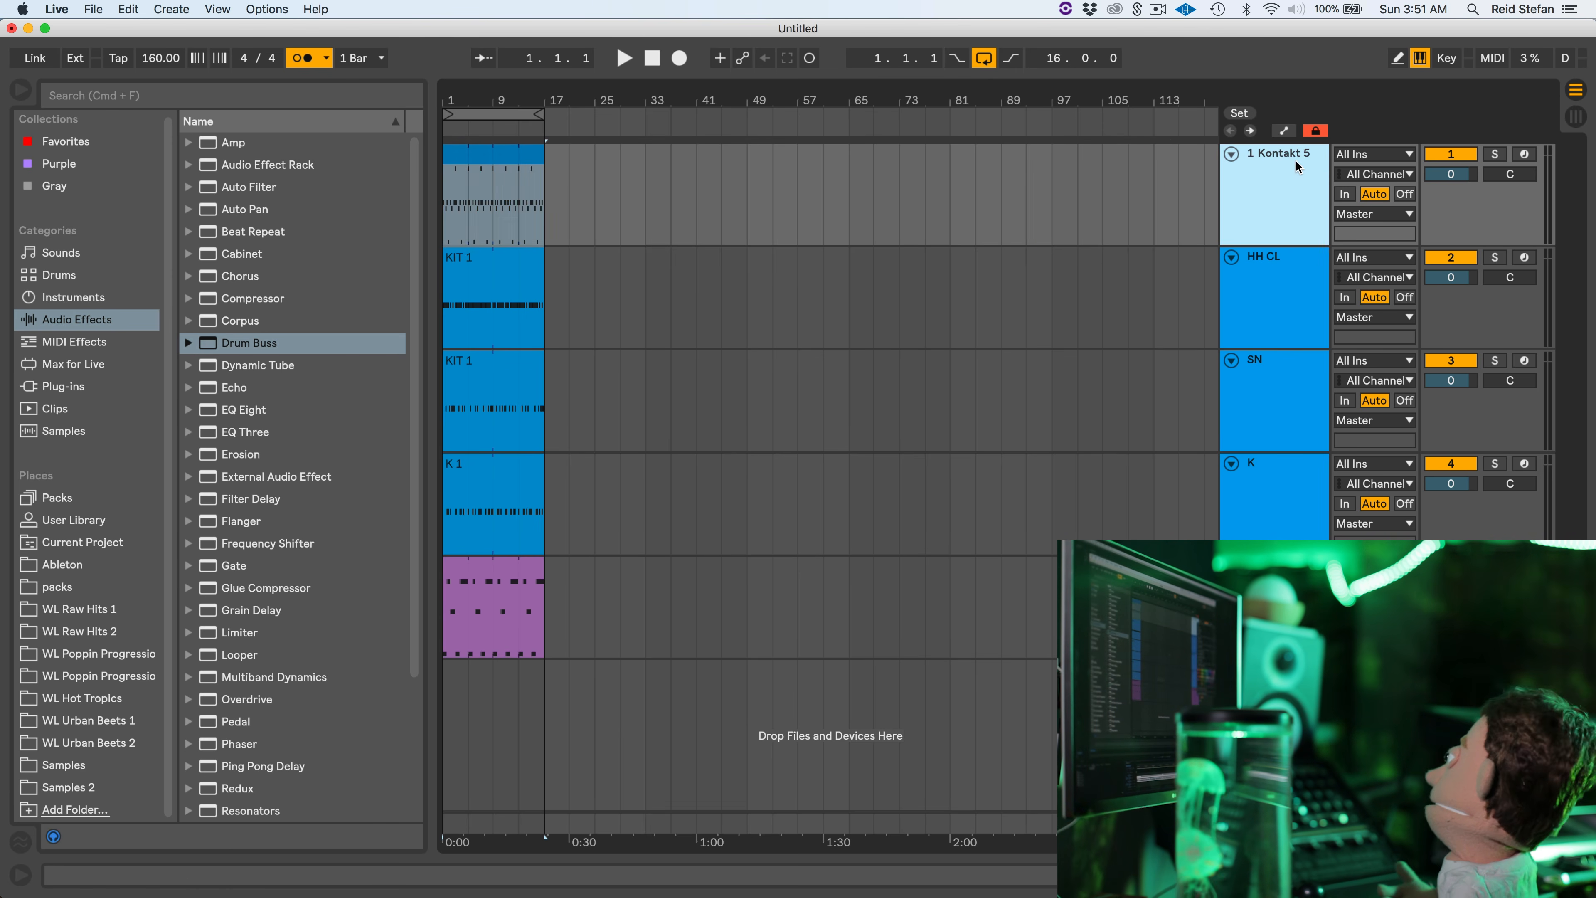
{"action": "right_click", "coordinate": [1295, 160]}
{"action": "left_click", "coordinate": [1321, 261]}
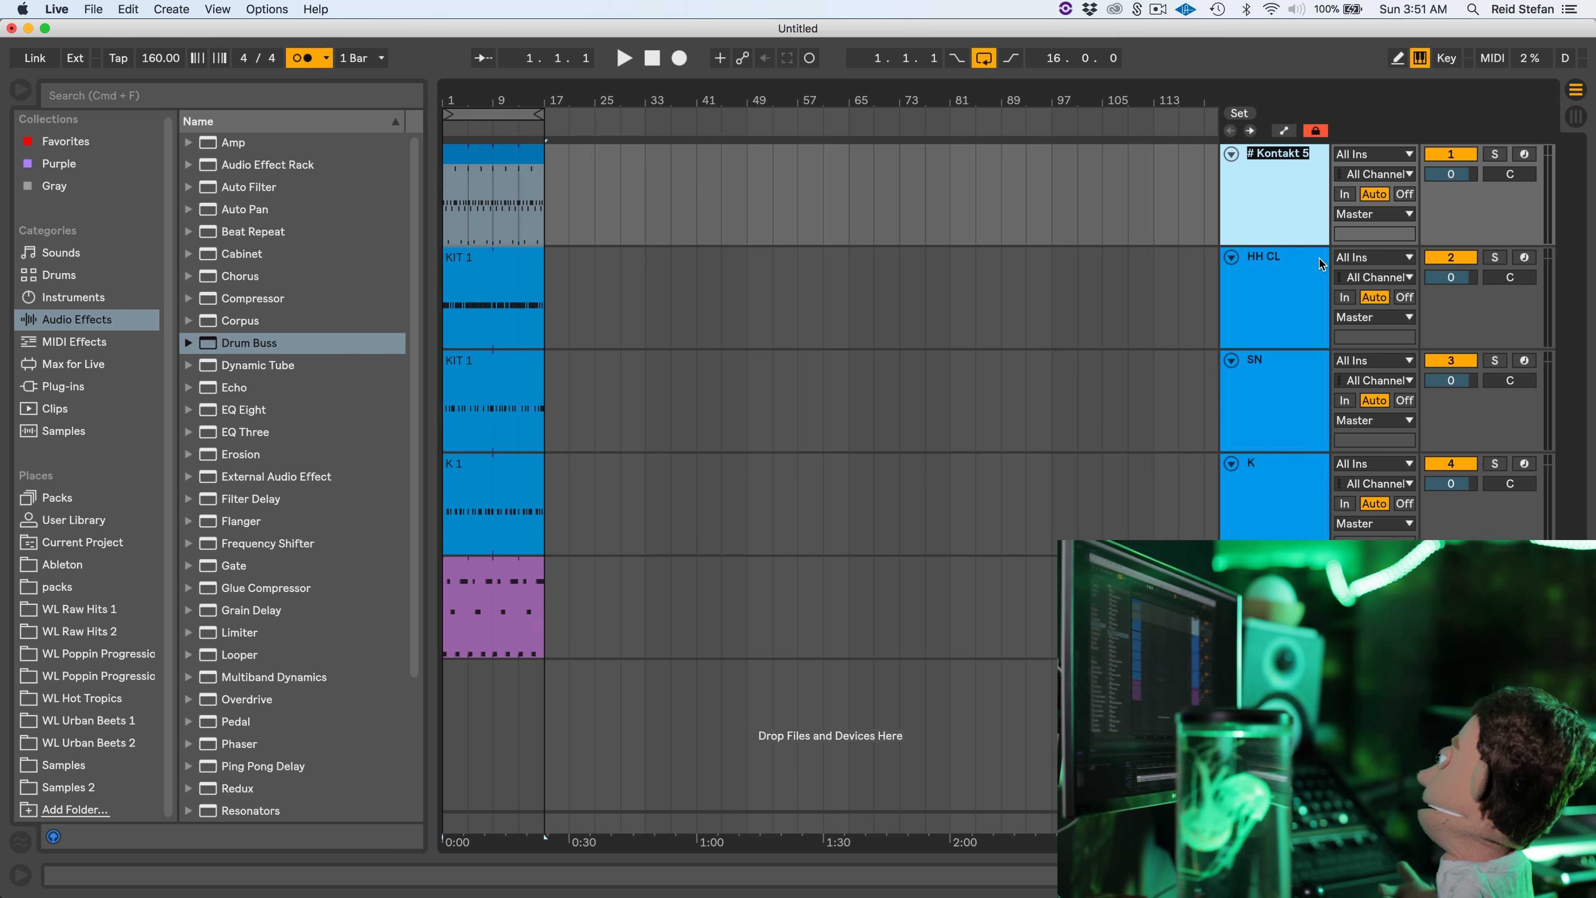
{"action": "type", "text": "SYNTH"}
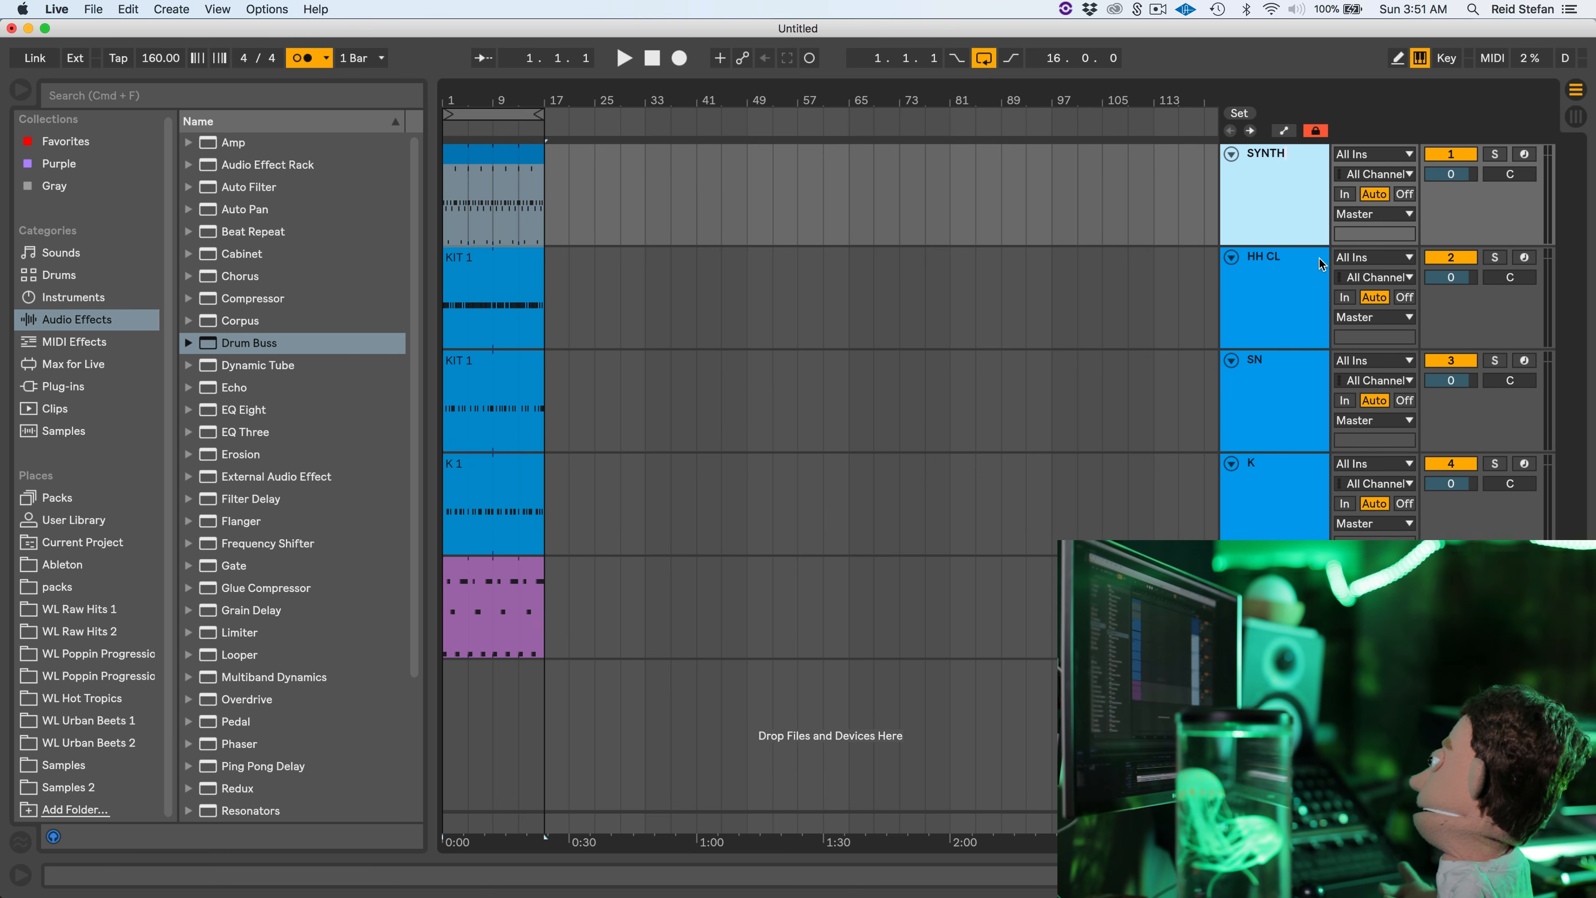
Group the HH CL, SN, K and 808 tracks and name the group DRUMS
{"action": "left_click", "coordinate": [1317, 263]}
{"action": "left_click", "coordinate": [1294, 603], "text": "shift"}
{"action": "key", "text": "super+g"}
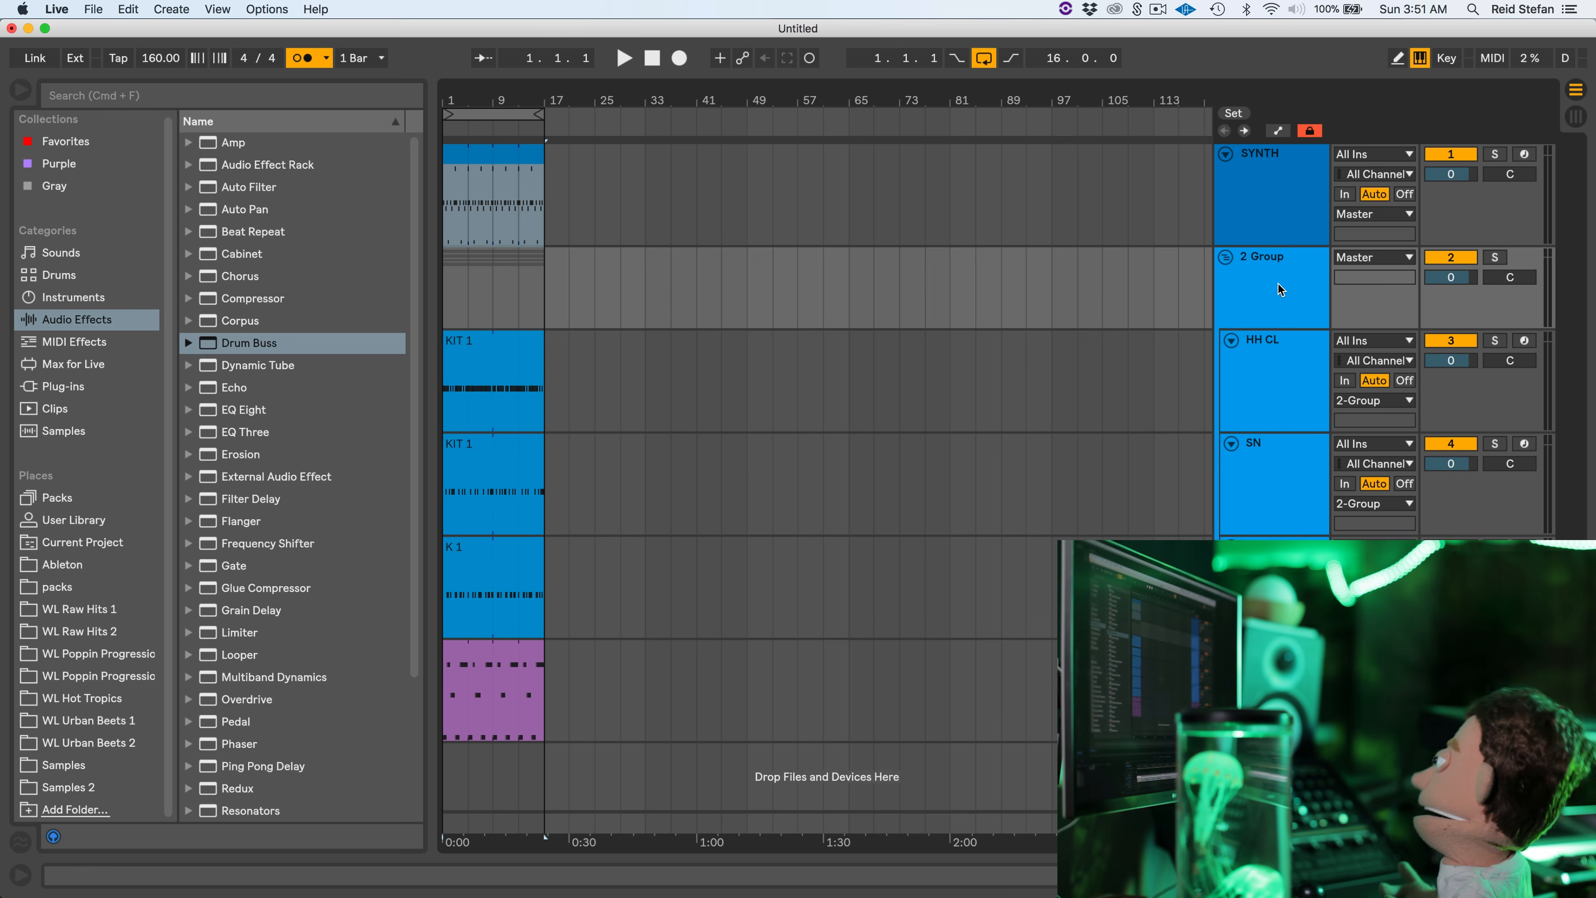
{"action": "key", "text": "super+r"}
{"action": "type", "text": "DRU"}
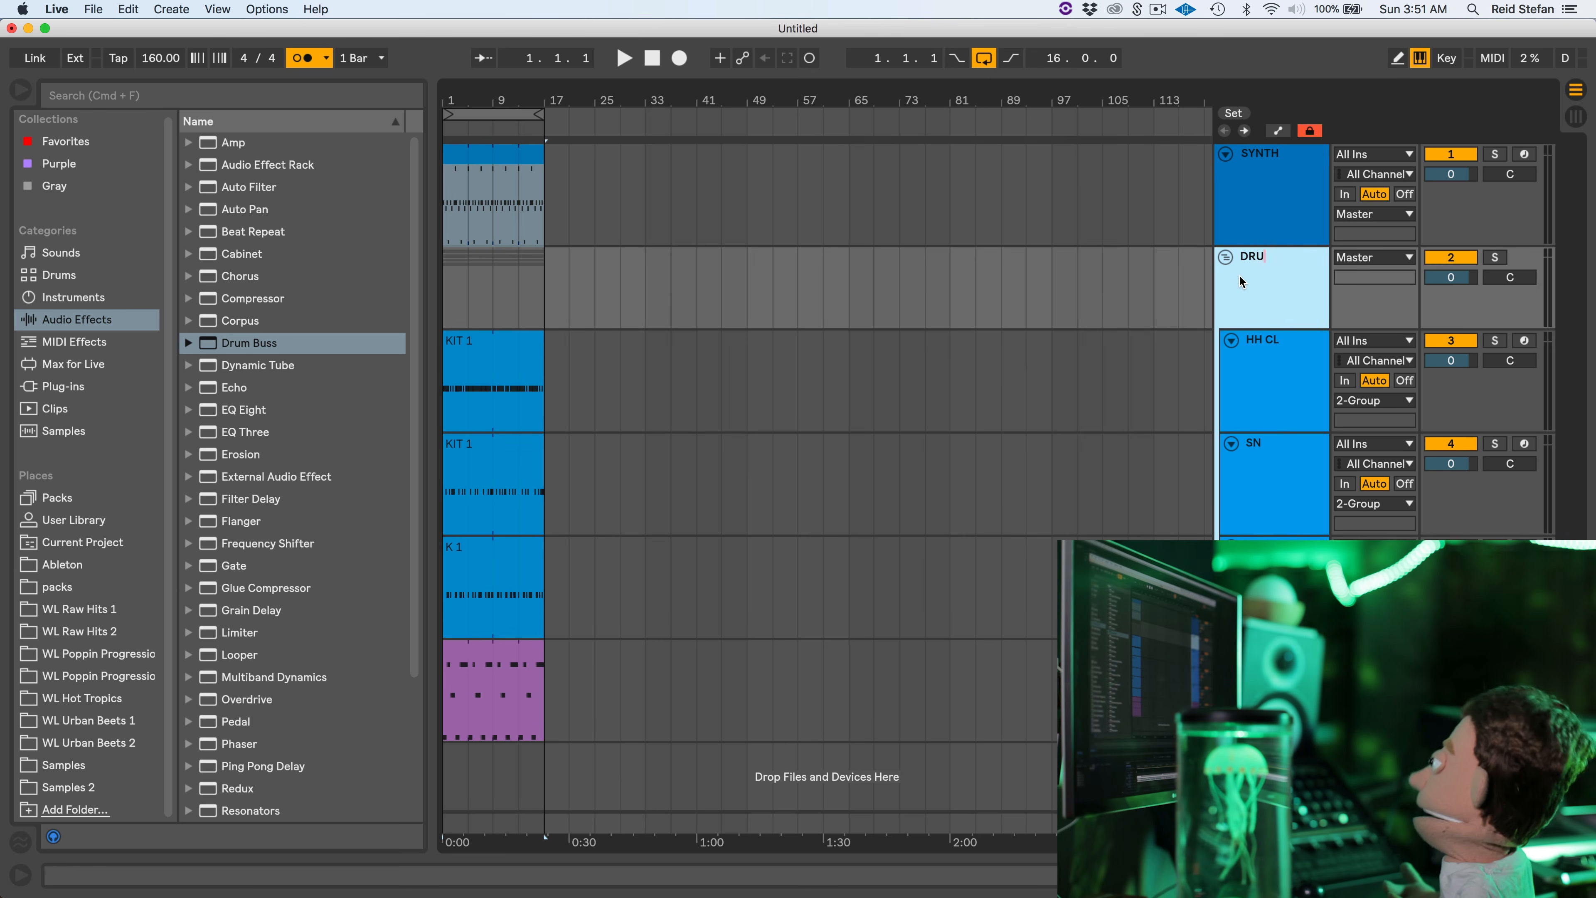
{"action": "type", "text": "MS"}
{"action": "key", "text": "Return"}
Colour the DRUMS group periwinkle blue and assign that colour to its grouped tracks and clips
{"action": "right_click", "coordinate": [1238, 275]}
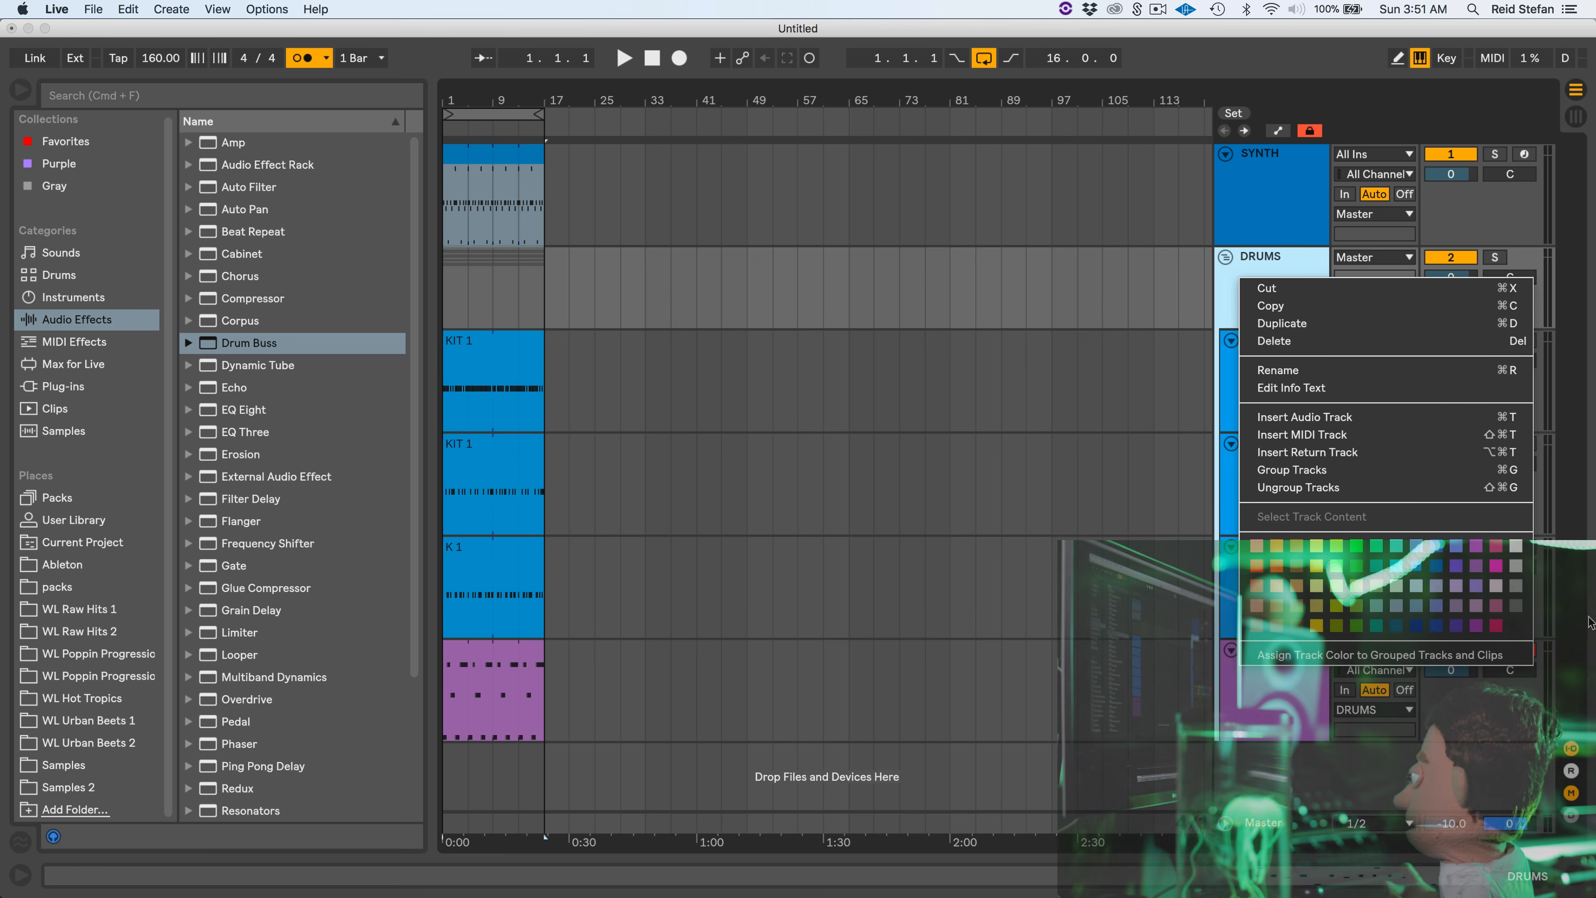
{"action": "left_click", "coordinate": [1459, 548]}
{"action": "right_click", "coordinate": [1245, 286]}
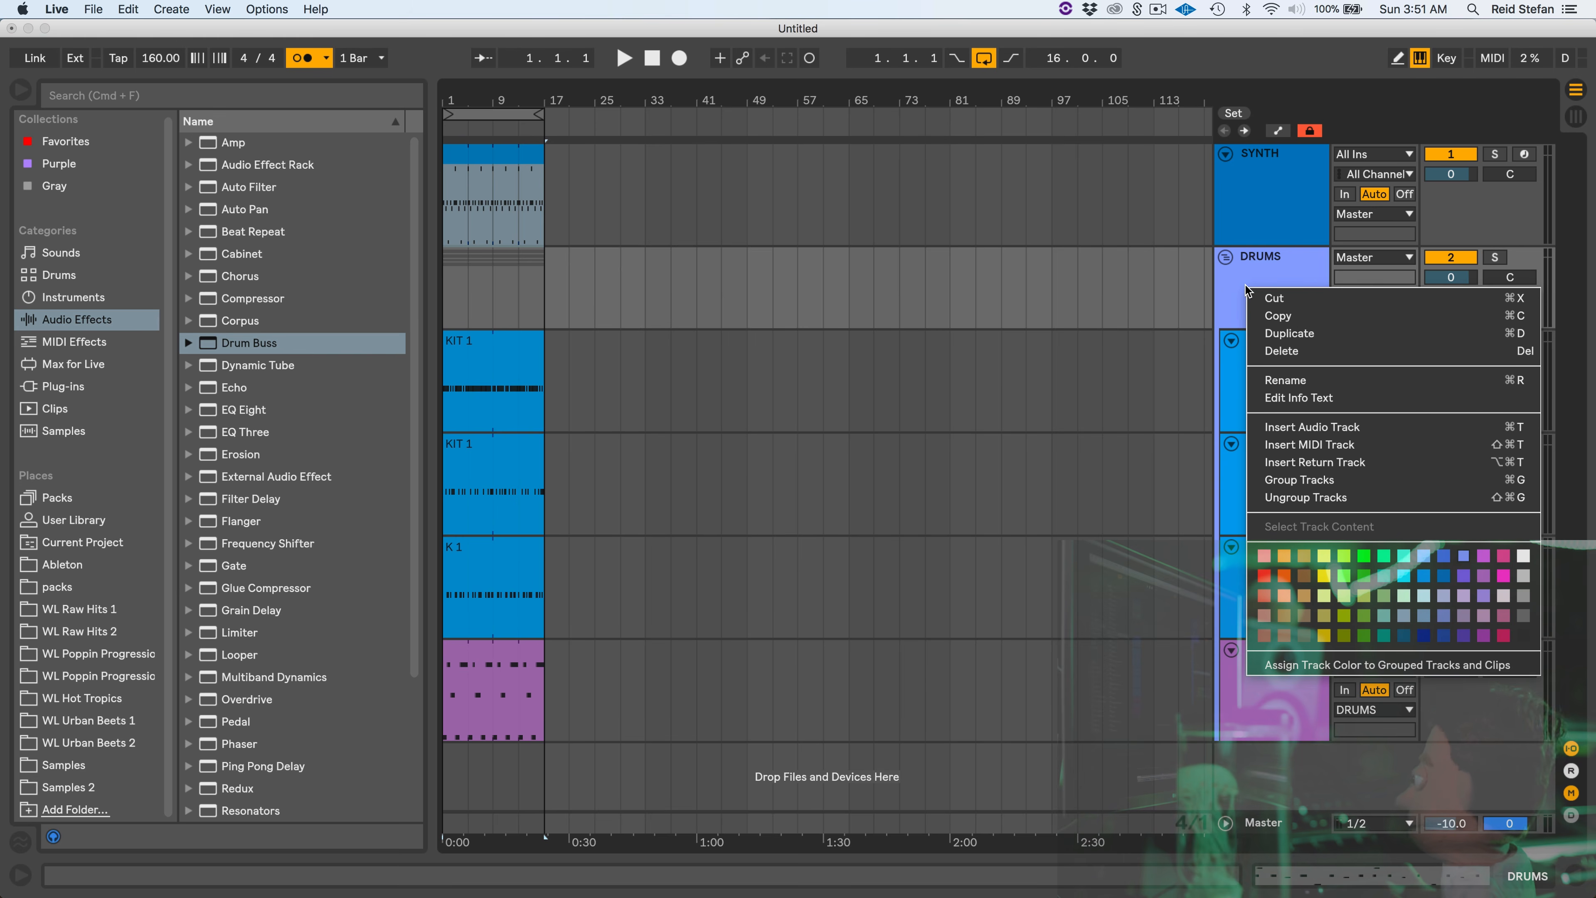
{"action": "left_click", "coordinate": [1356, 669]}
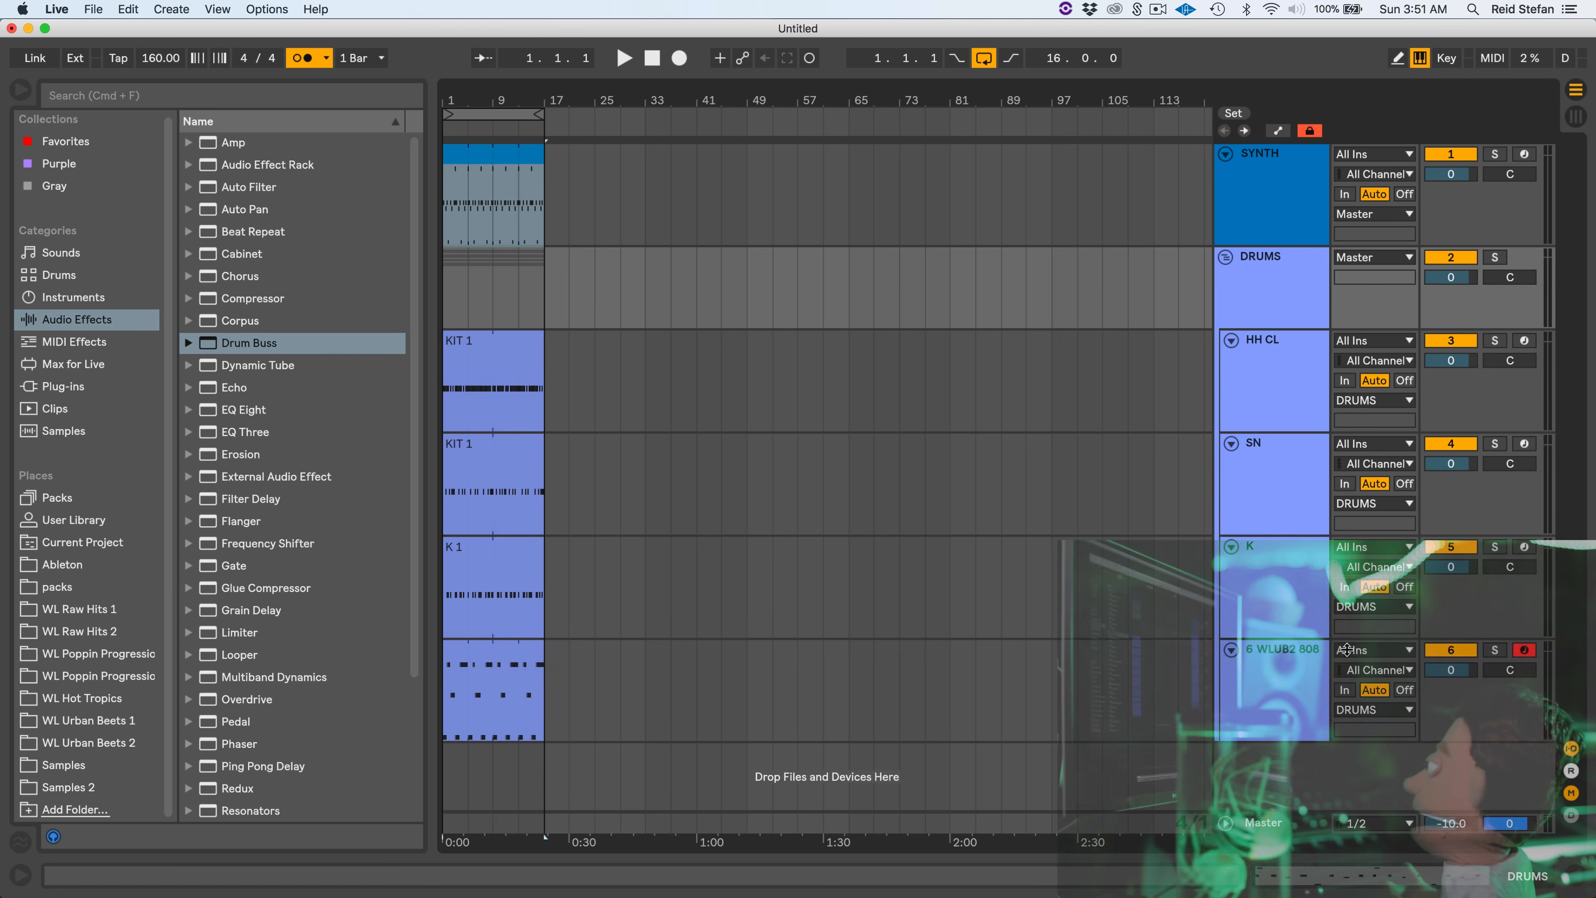
Reduce the height of the four drum tracks and move the SYNTH track below the DRUMS group
{"action": "left_click", "coordinate": [1263, 348]}
{"action": "key", "text": "super+s"}
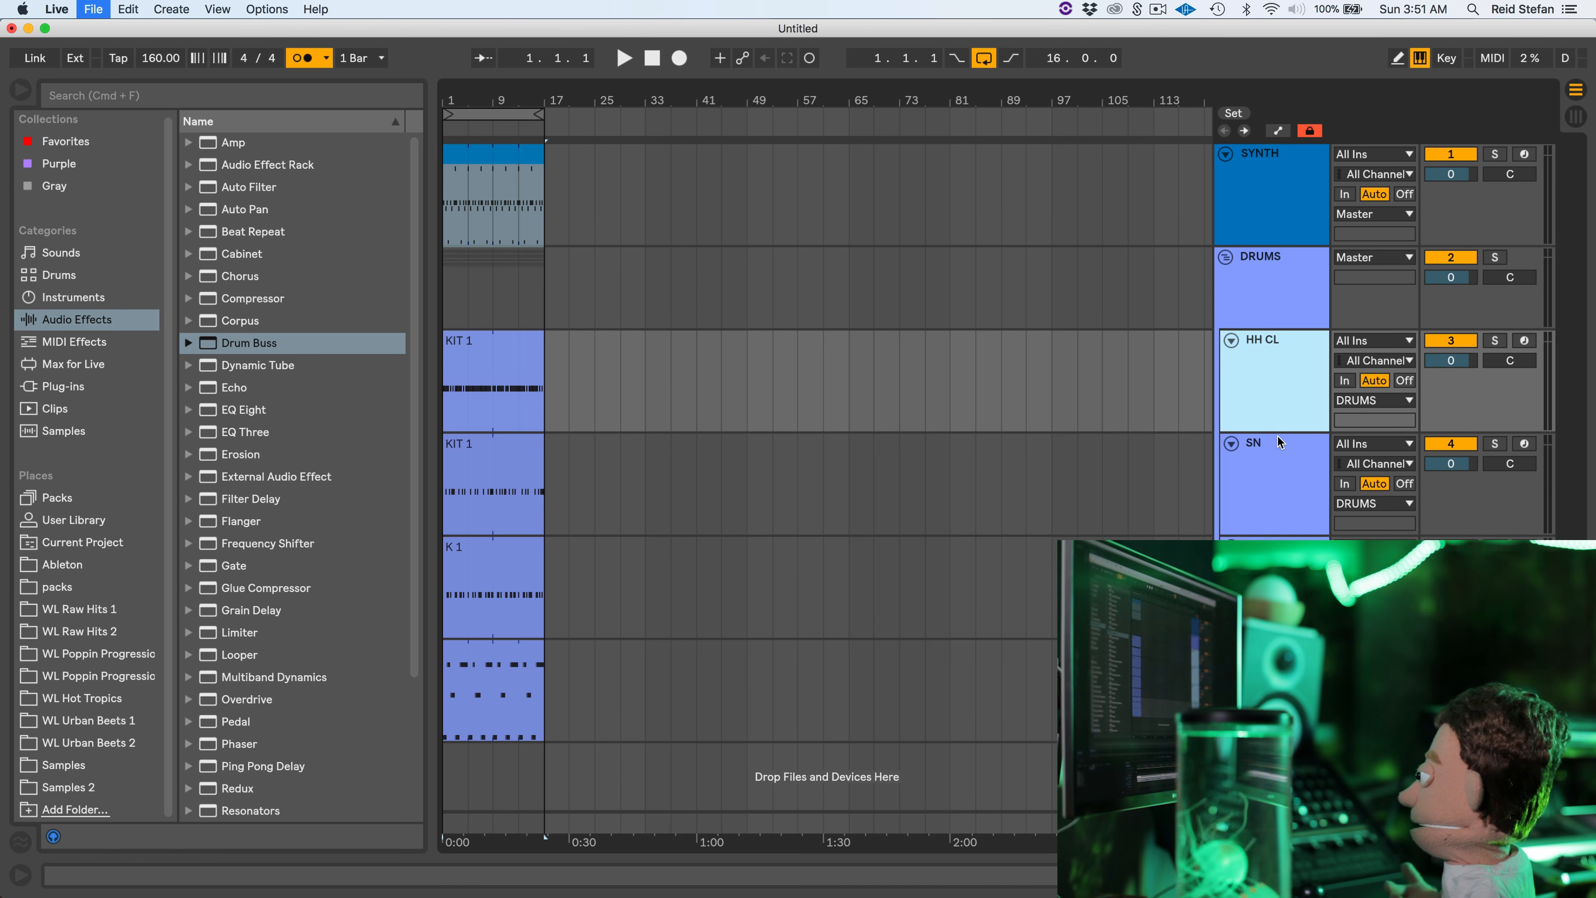
{"action": "left_click", "coordinate": [1277, 685], "text": "shift"}
{"action": "left_click_drag", "start_coordinate": [1283, 432], "coordinate": [1286, 382]}
{"action": "left_click", "coordinate": [1296, 217]}
{"action": "left_click_drag", "start_coordinate": [1296, 165], "coordinate": [1323, 497]}
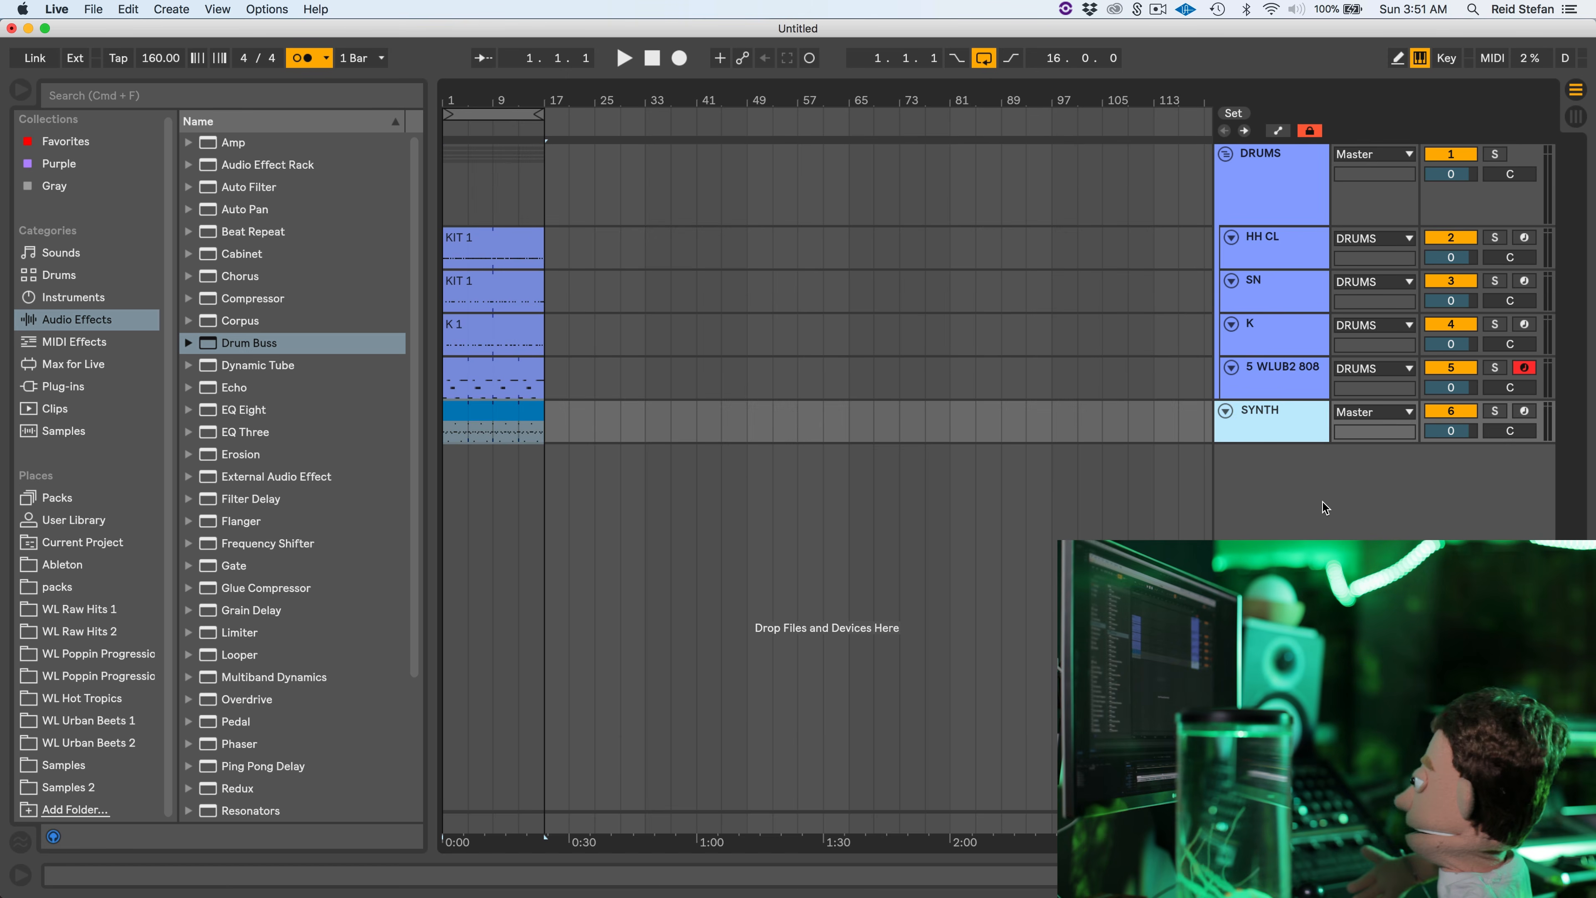
Play the beat and lower the 808 track to -2.0 dB and the SYNTH track to -1.3 dB
{"action": "key", "text": "space"}
{"action": "left_click_drag", "start_coordinate": [1463, 383], "coordinate": [1462, 406]}
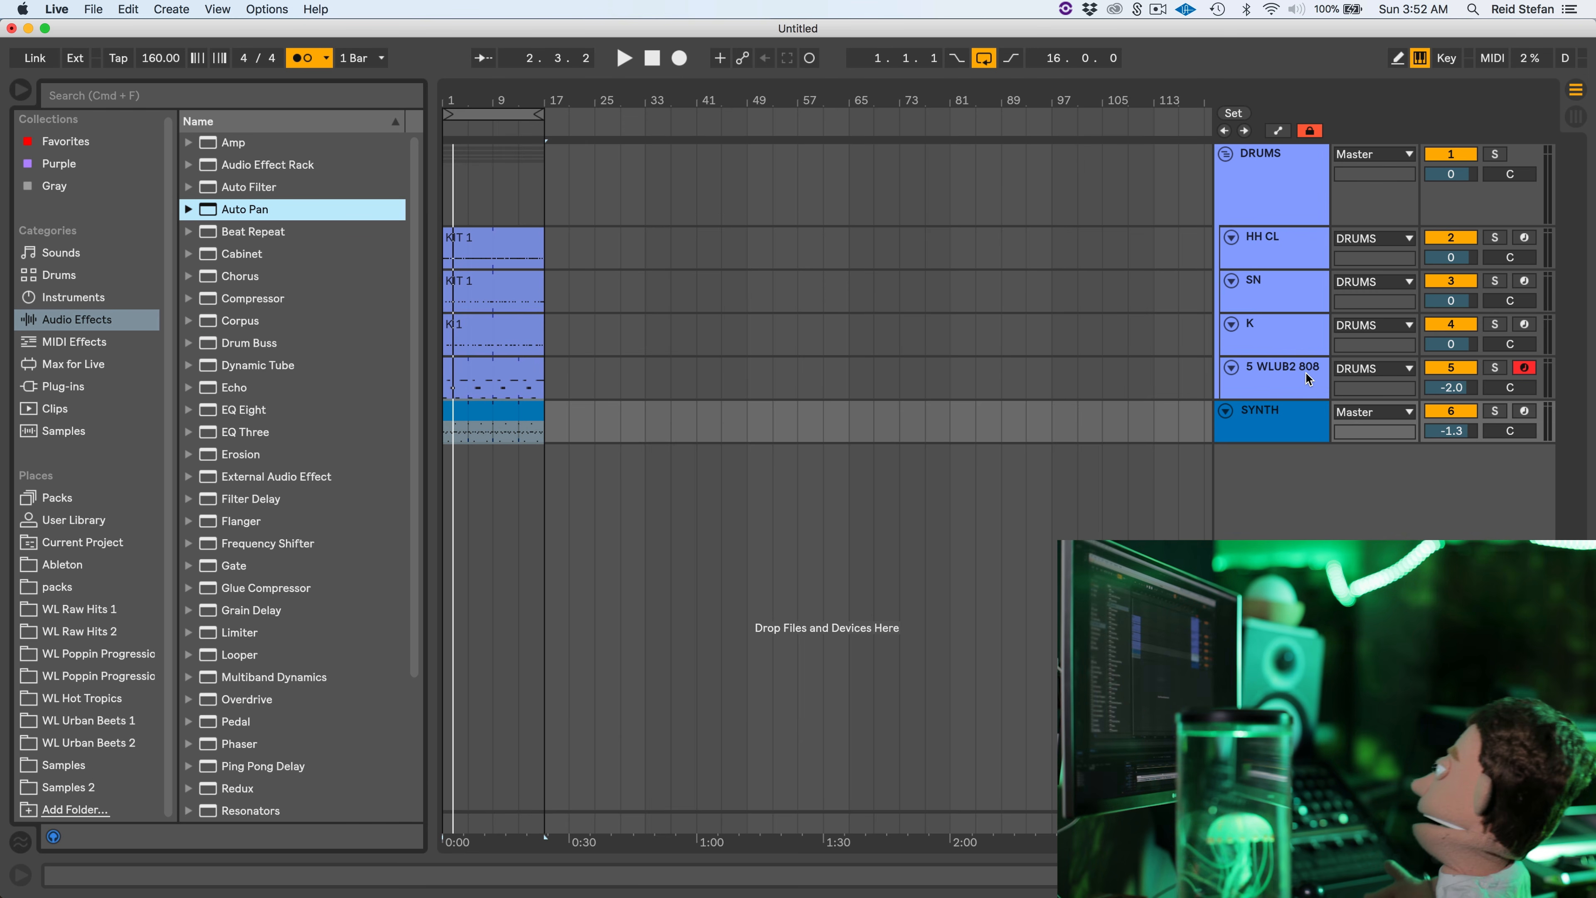
Duplicate the K track and delete the clip on the copy
{"action": "left_click", "coordinate": [1306, 374]}
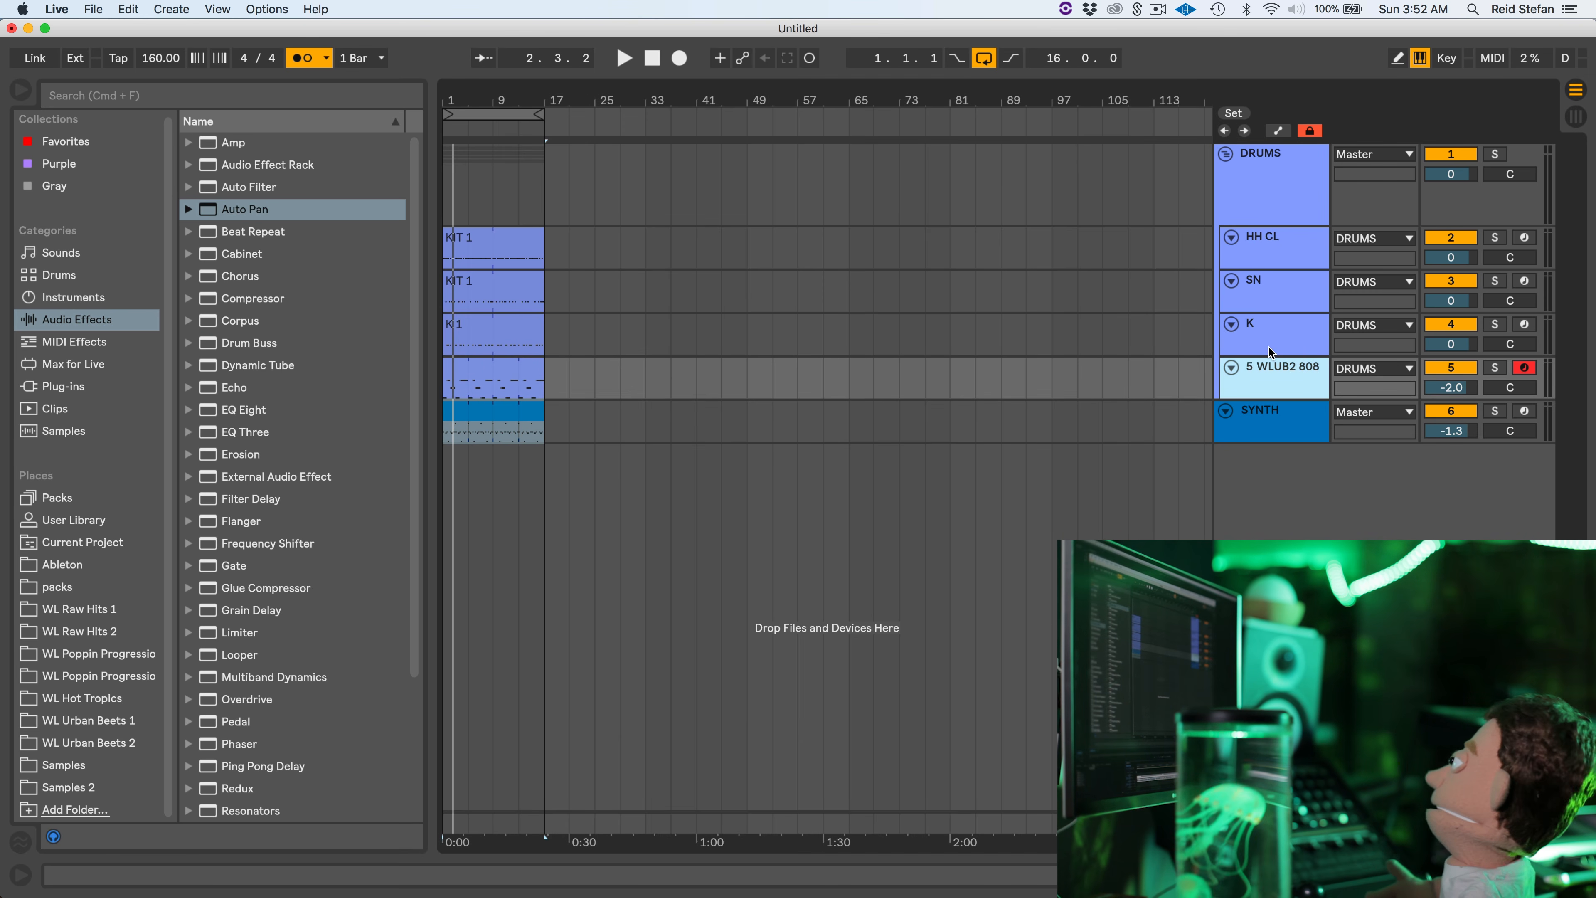
{"action": "left_click", "coordinate": [1285, 345]}
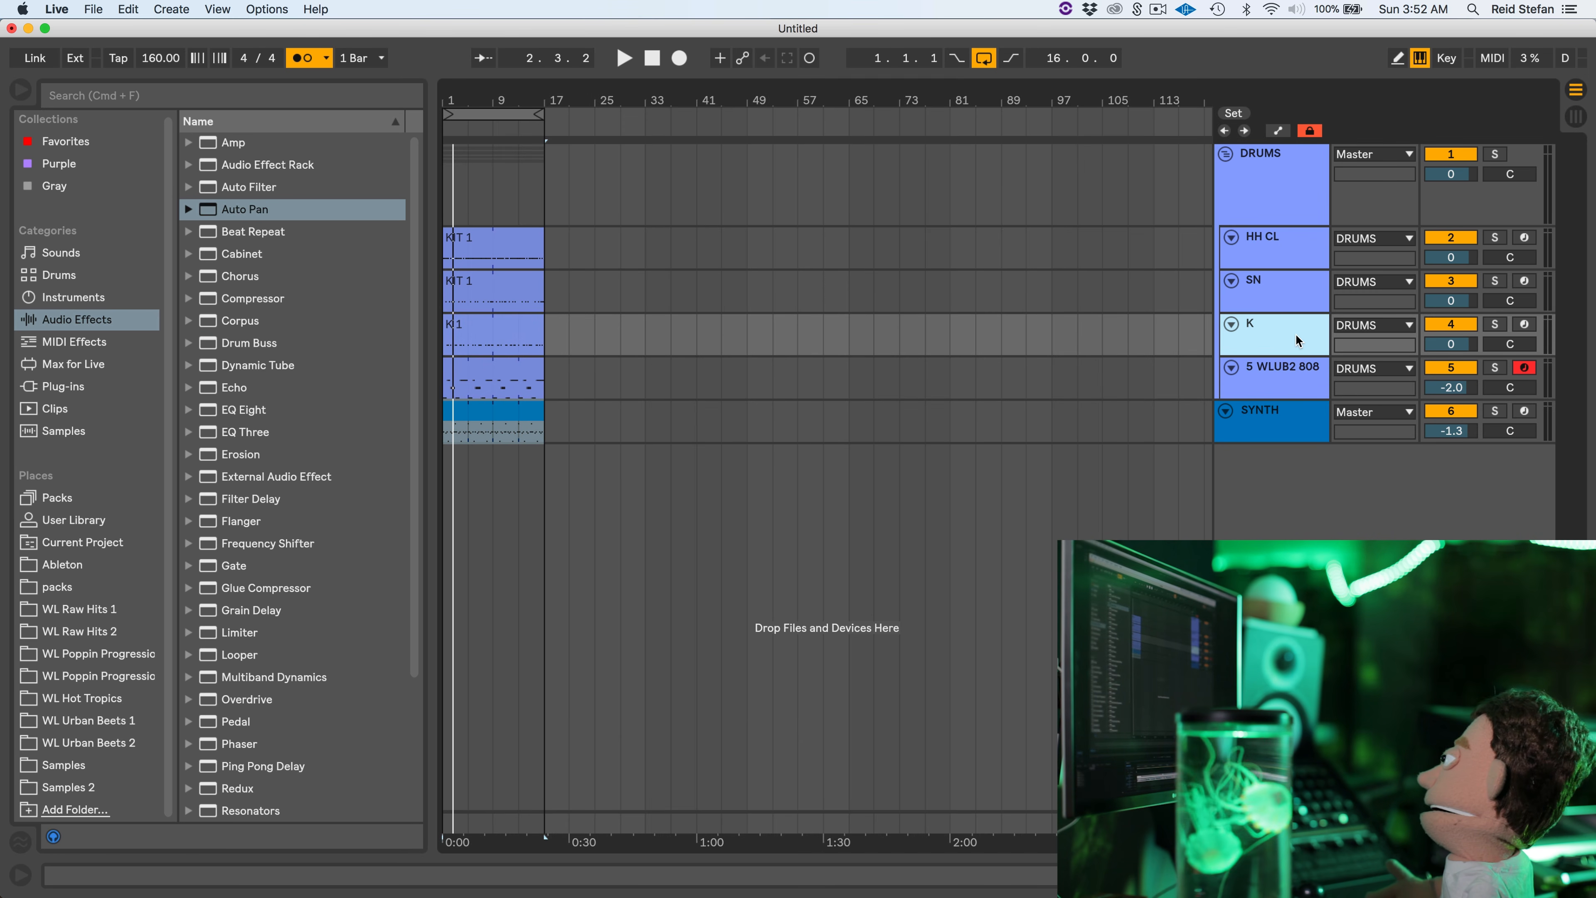
{"action": "key", "text": "super+d"}
{"action": "left_click", "coordinate": [527, 389]}
{"action": "key", "text": "Delete"}
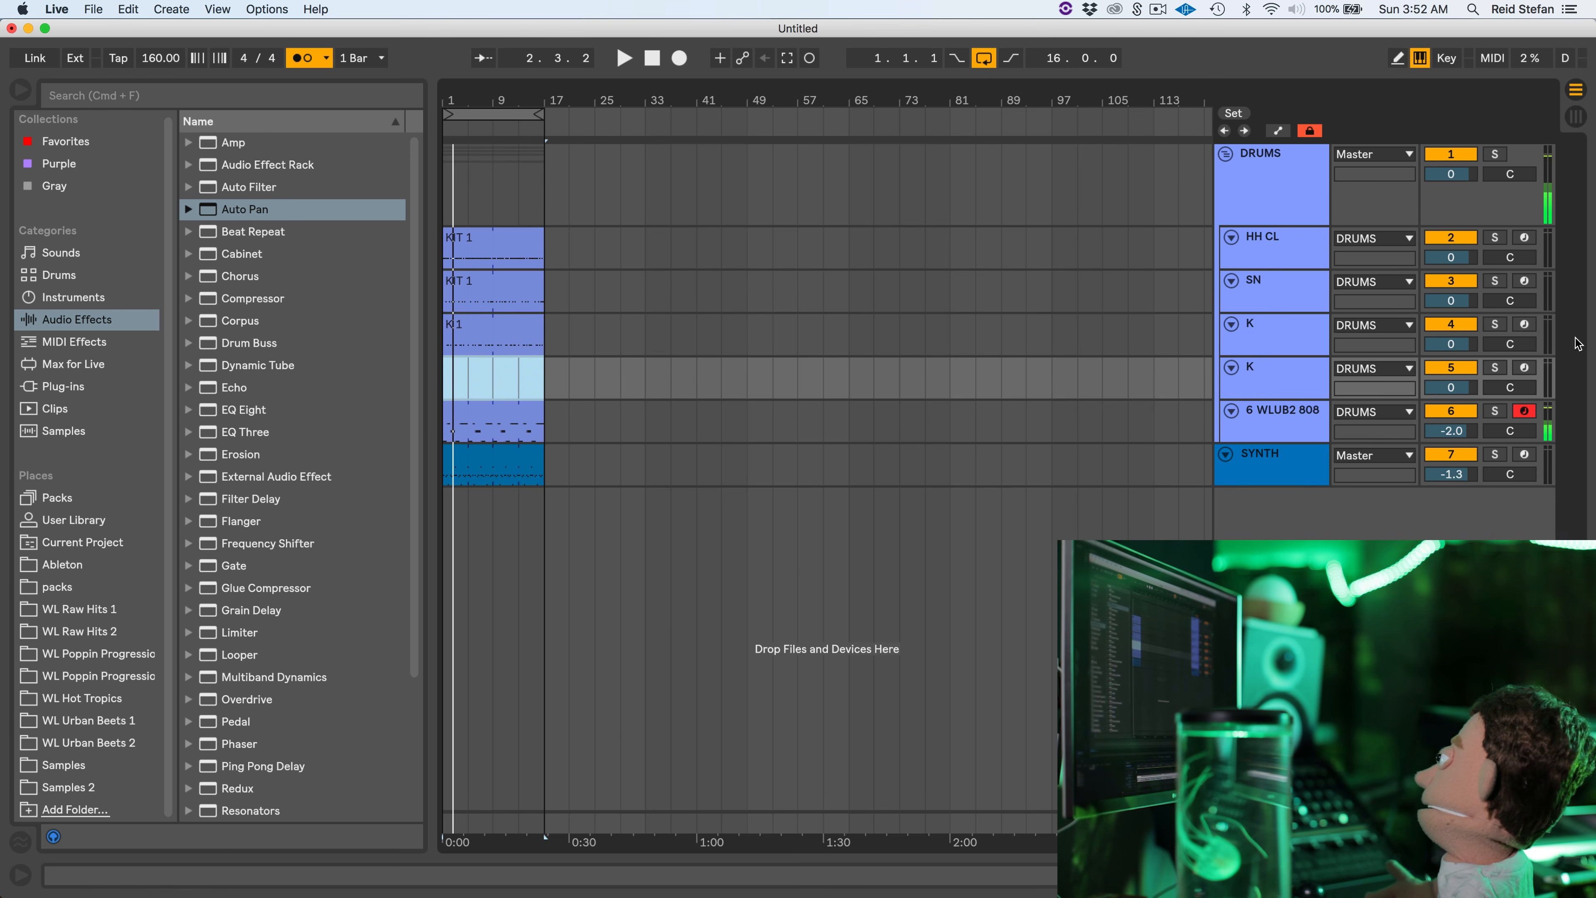
Arm the duplicated K track and record a four-bar open hi-hat pattern from bar 1
{"action": "left_click", "coordinate": [1522, 368]}
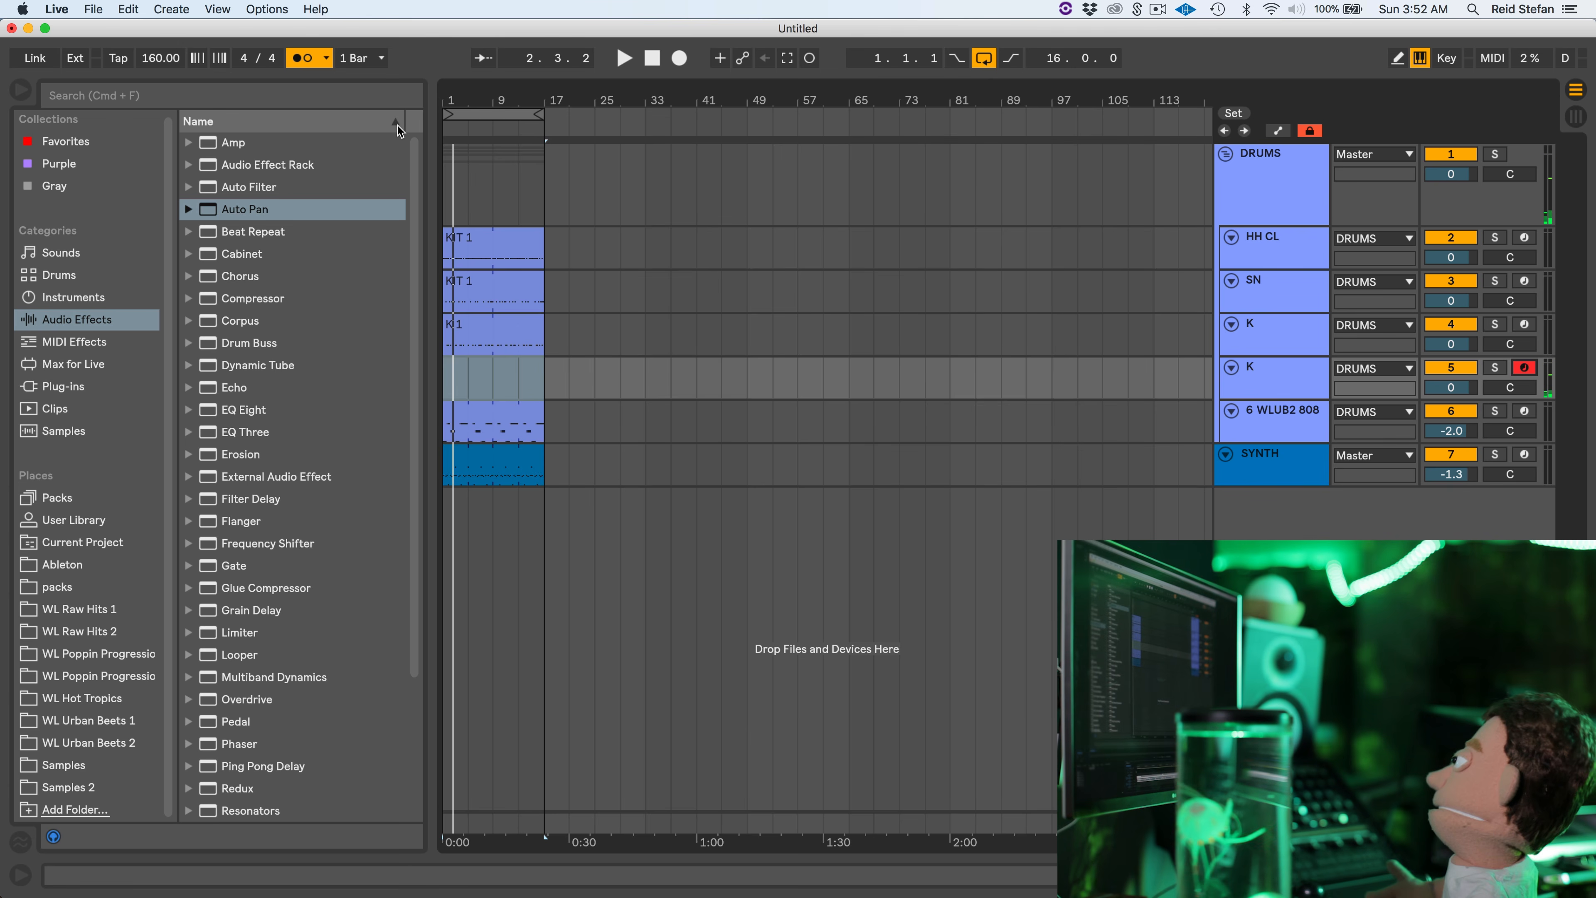
{"action": "left_click", "coordinate": [465, 381]}
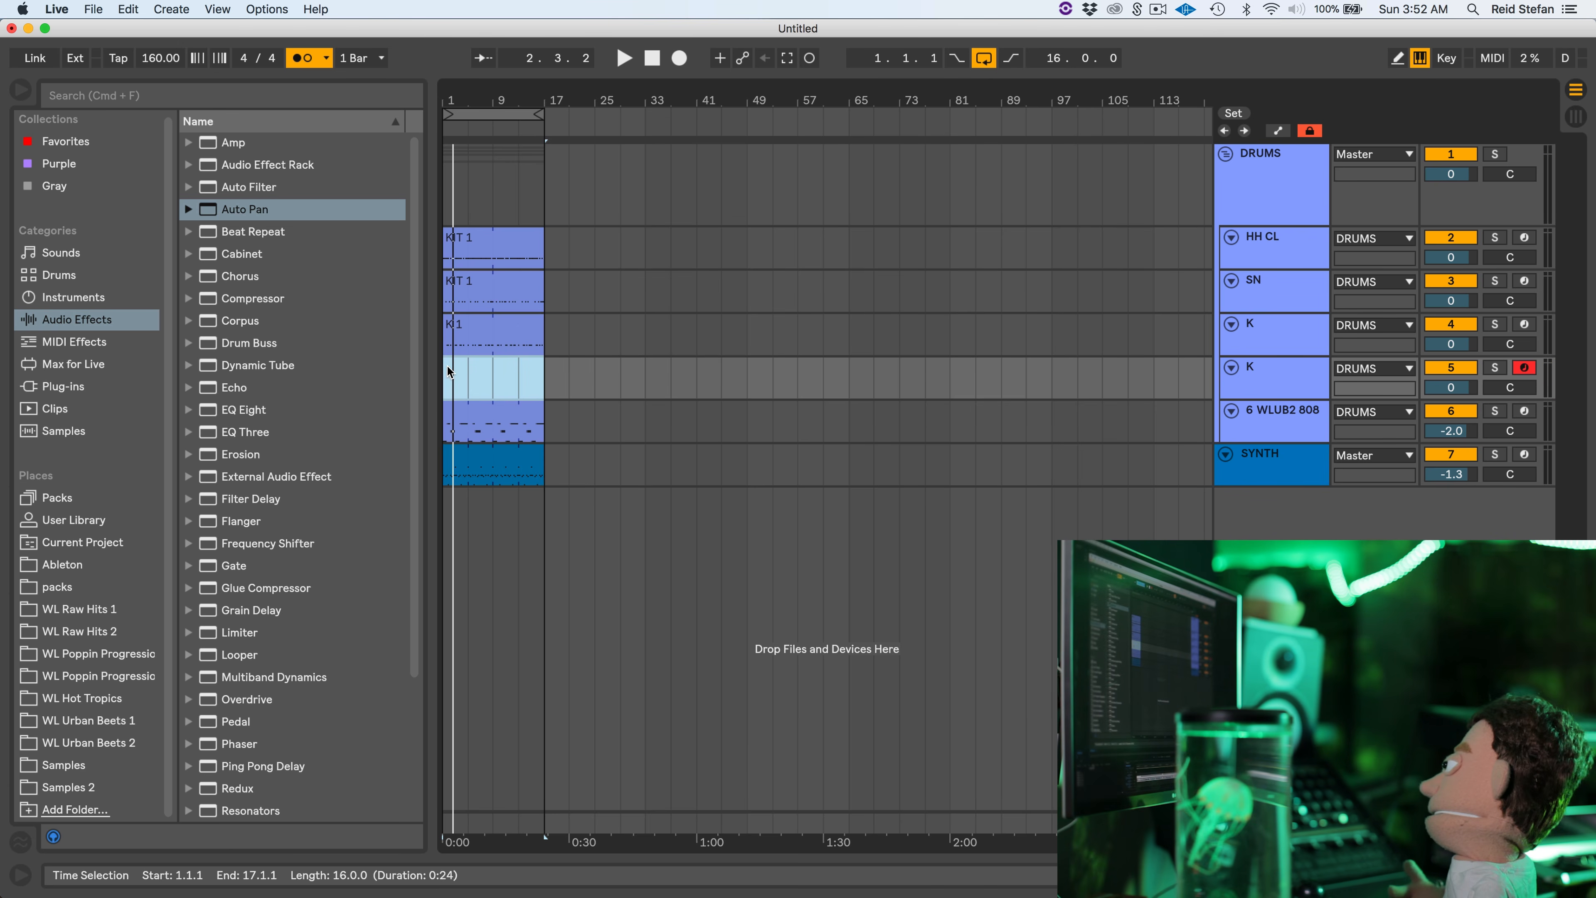
{"action": "key", "text": "F9"}
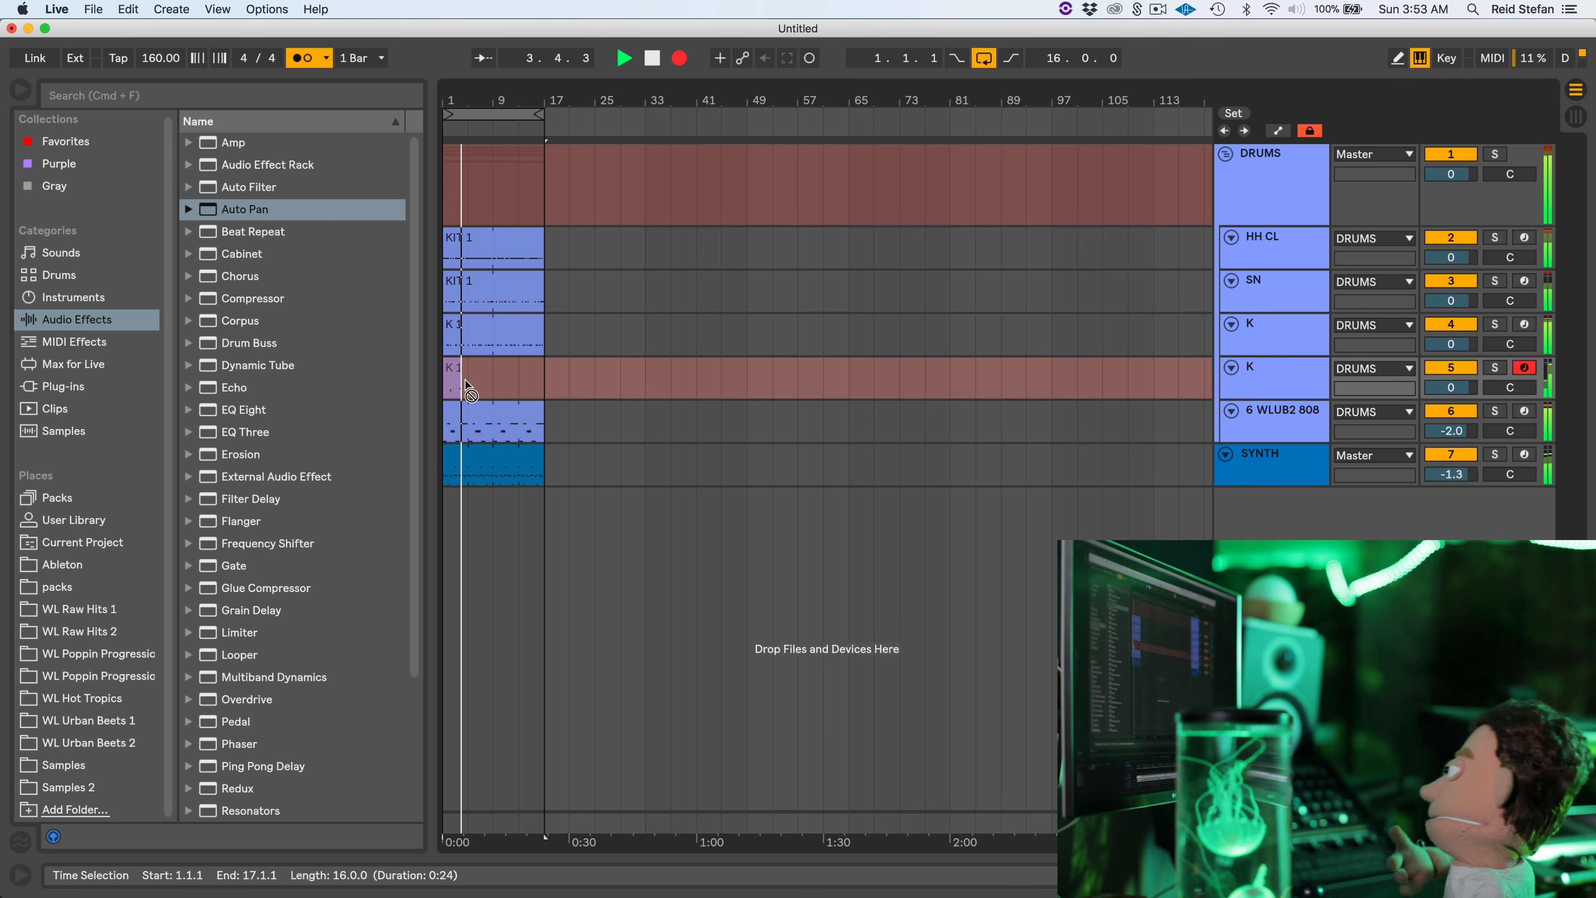
{"action": "key", "text": "space"}
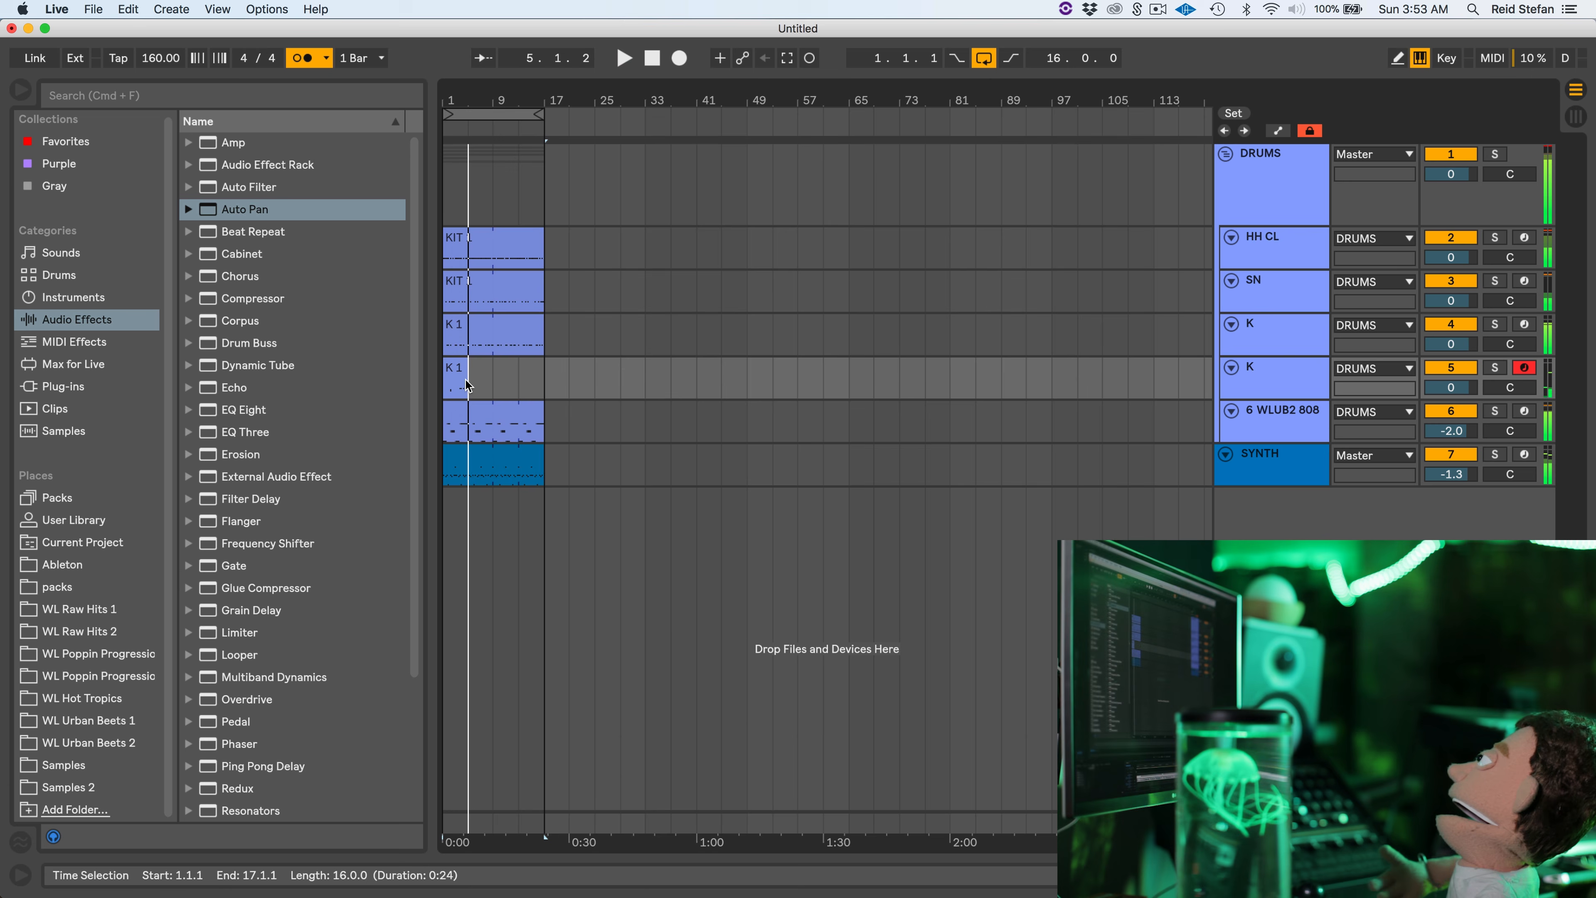
{"action": "left_click", "coordinate": [467, 383]}
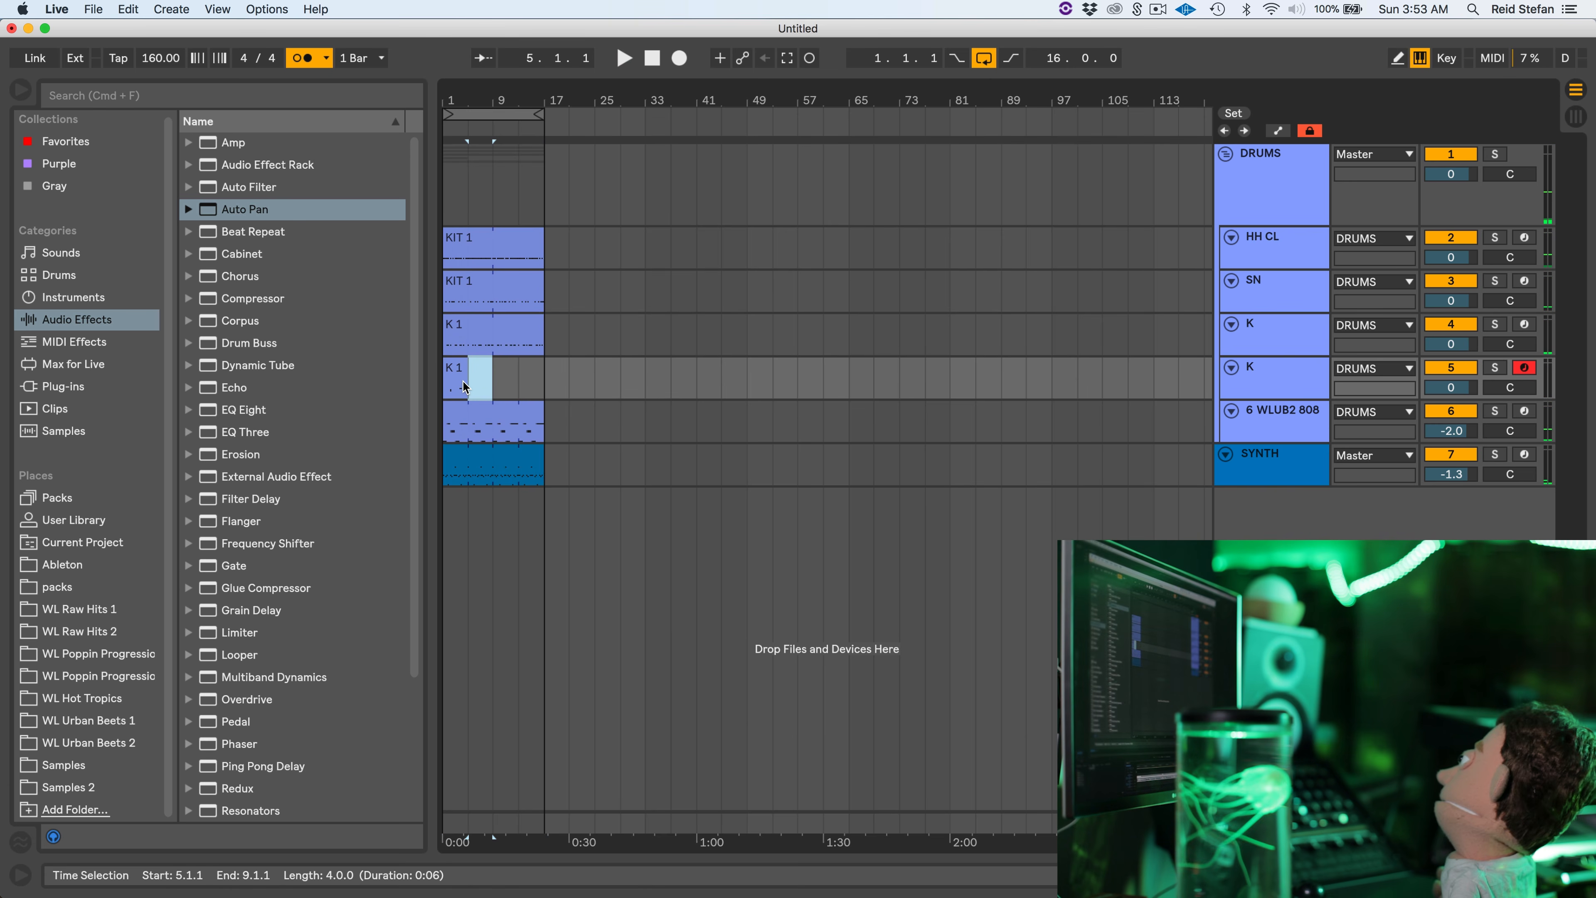
Turn on looping for the recorded open hi-hat clip and quantize all its notes to 1/16 at 100%
{"action": "left_click", "coordinate": [453, 365]}
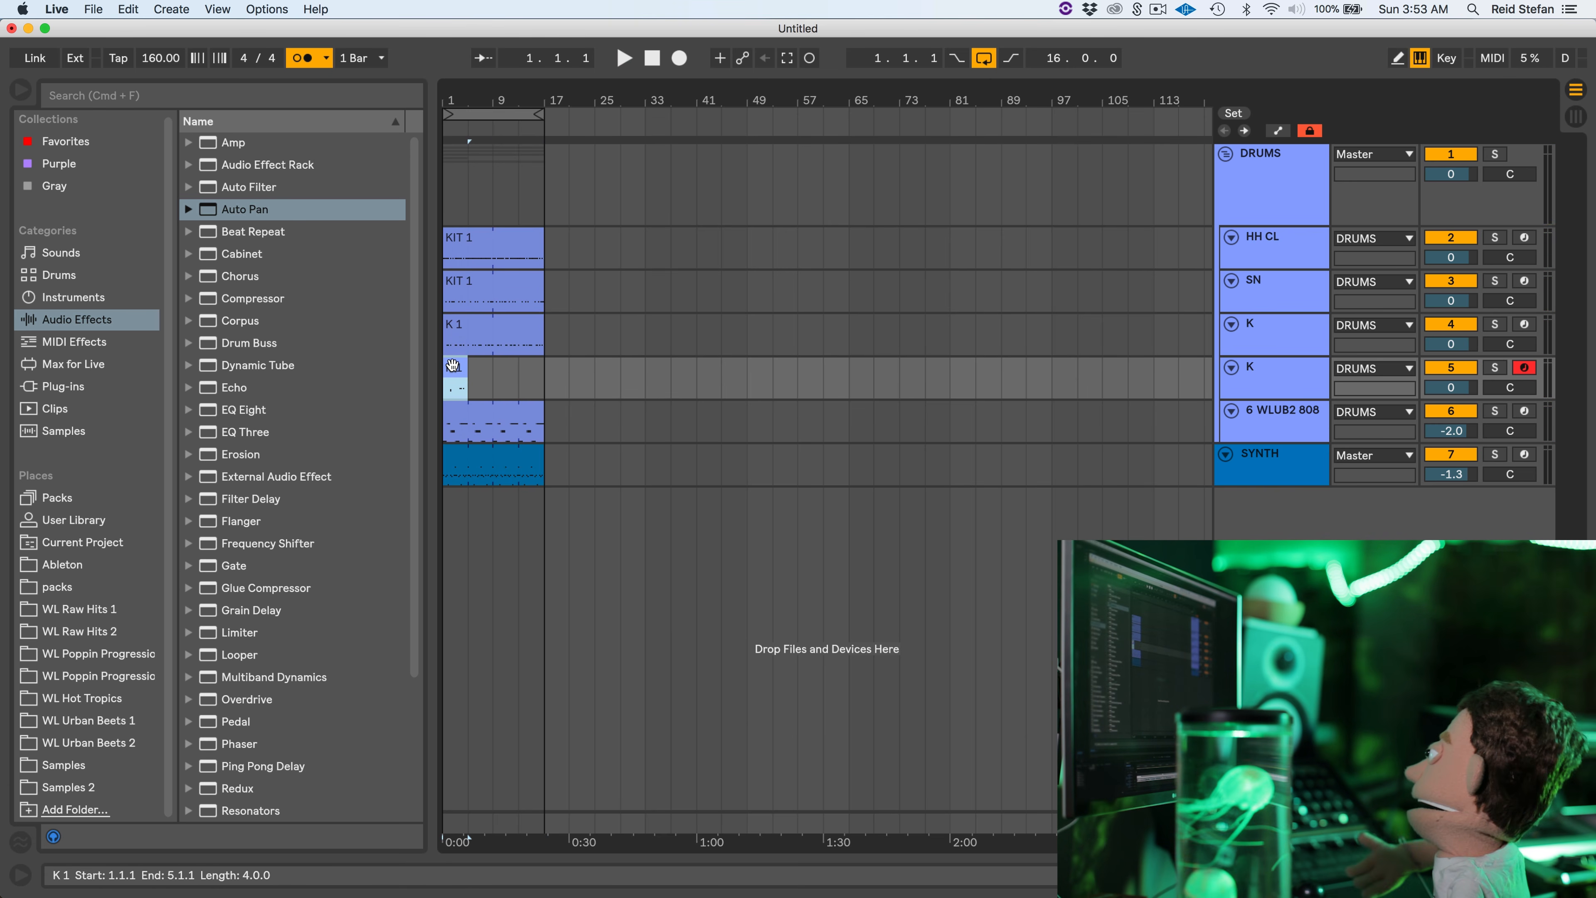
{"action": "double_click", "coordinate": [457, 365]}
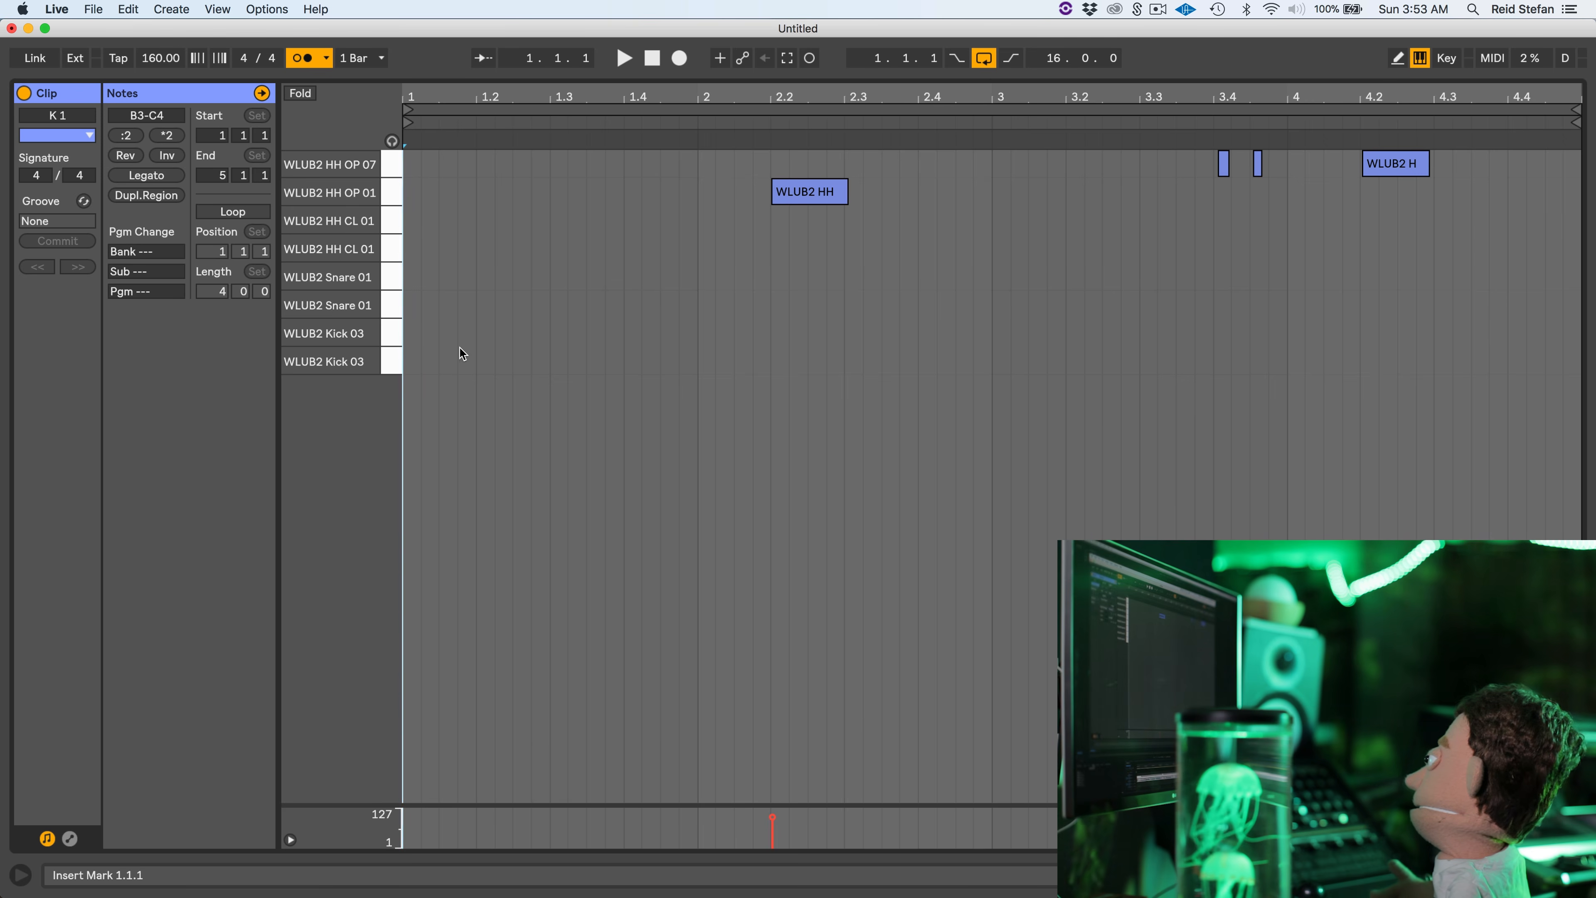
{"action": "left_click", "coordinate": [232, 212]}
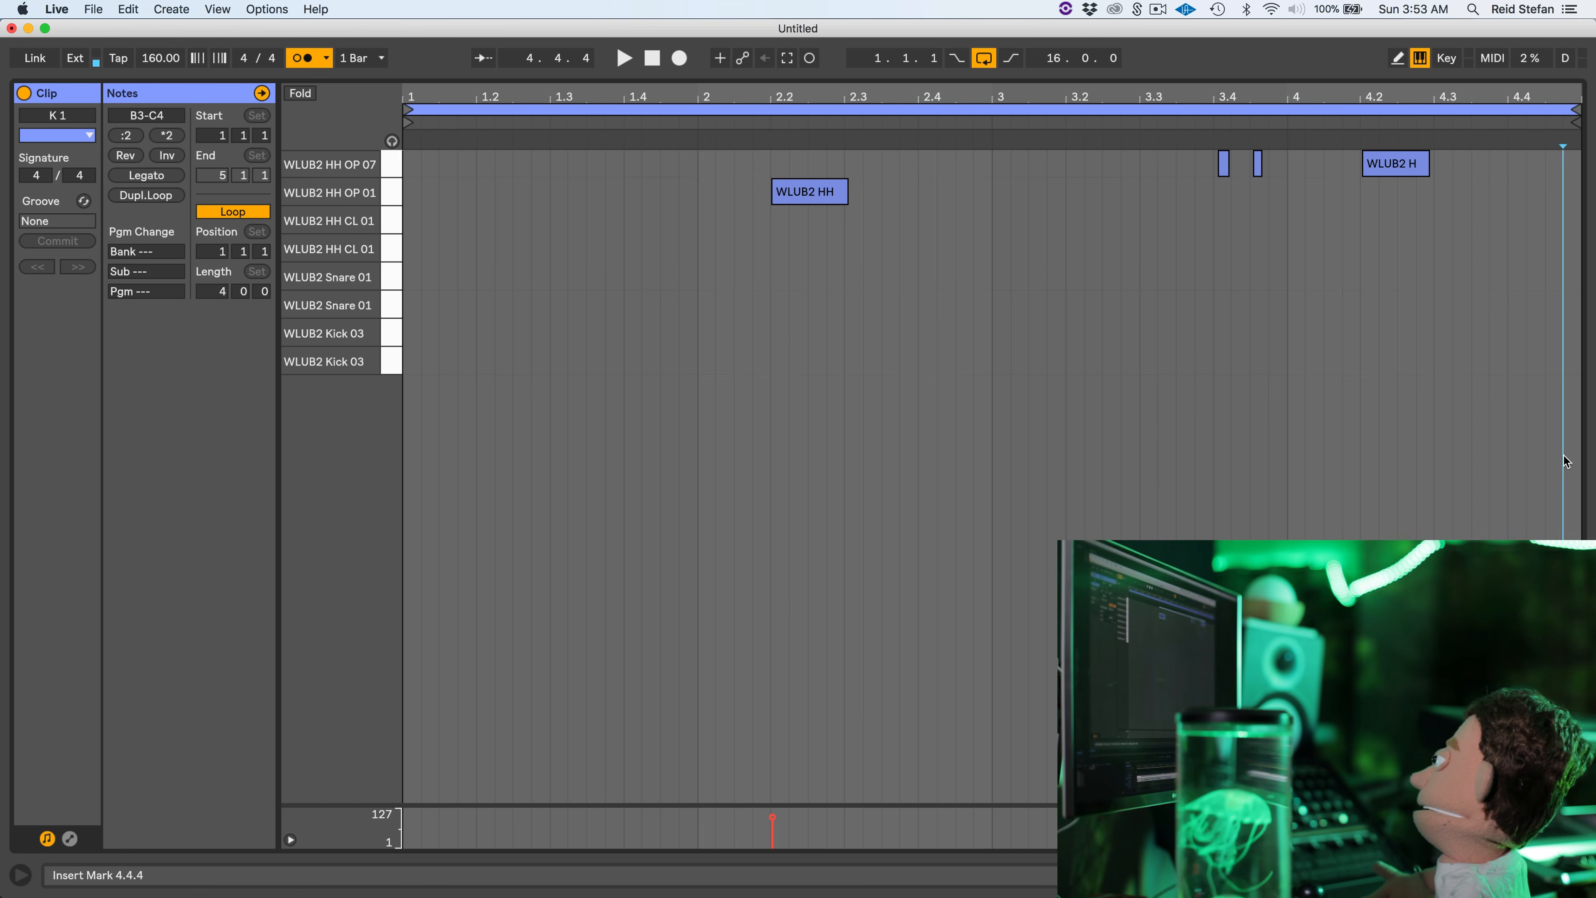
{"action": "key", "text": "super+a"}
{"action": "key", "text": "super+shift+u"}
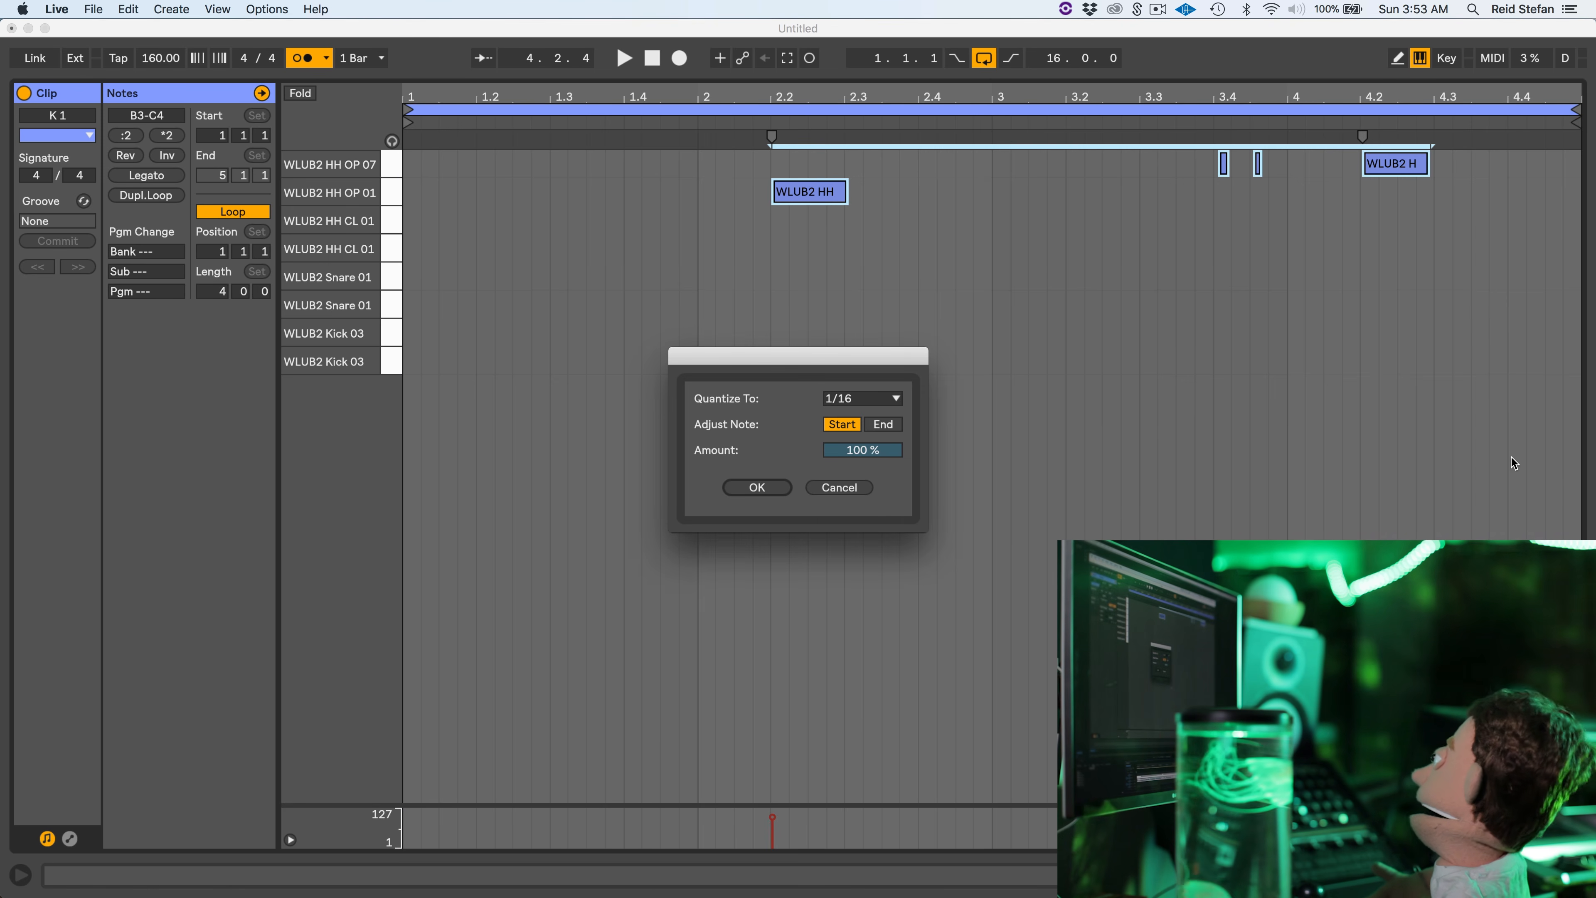
{"action": "left_click", "coordinate": [770, 489]}
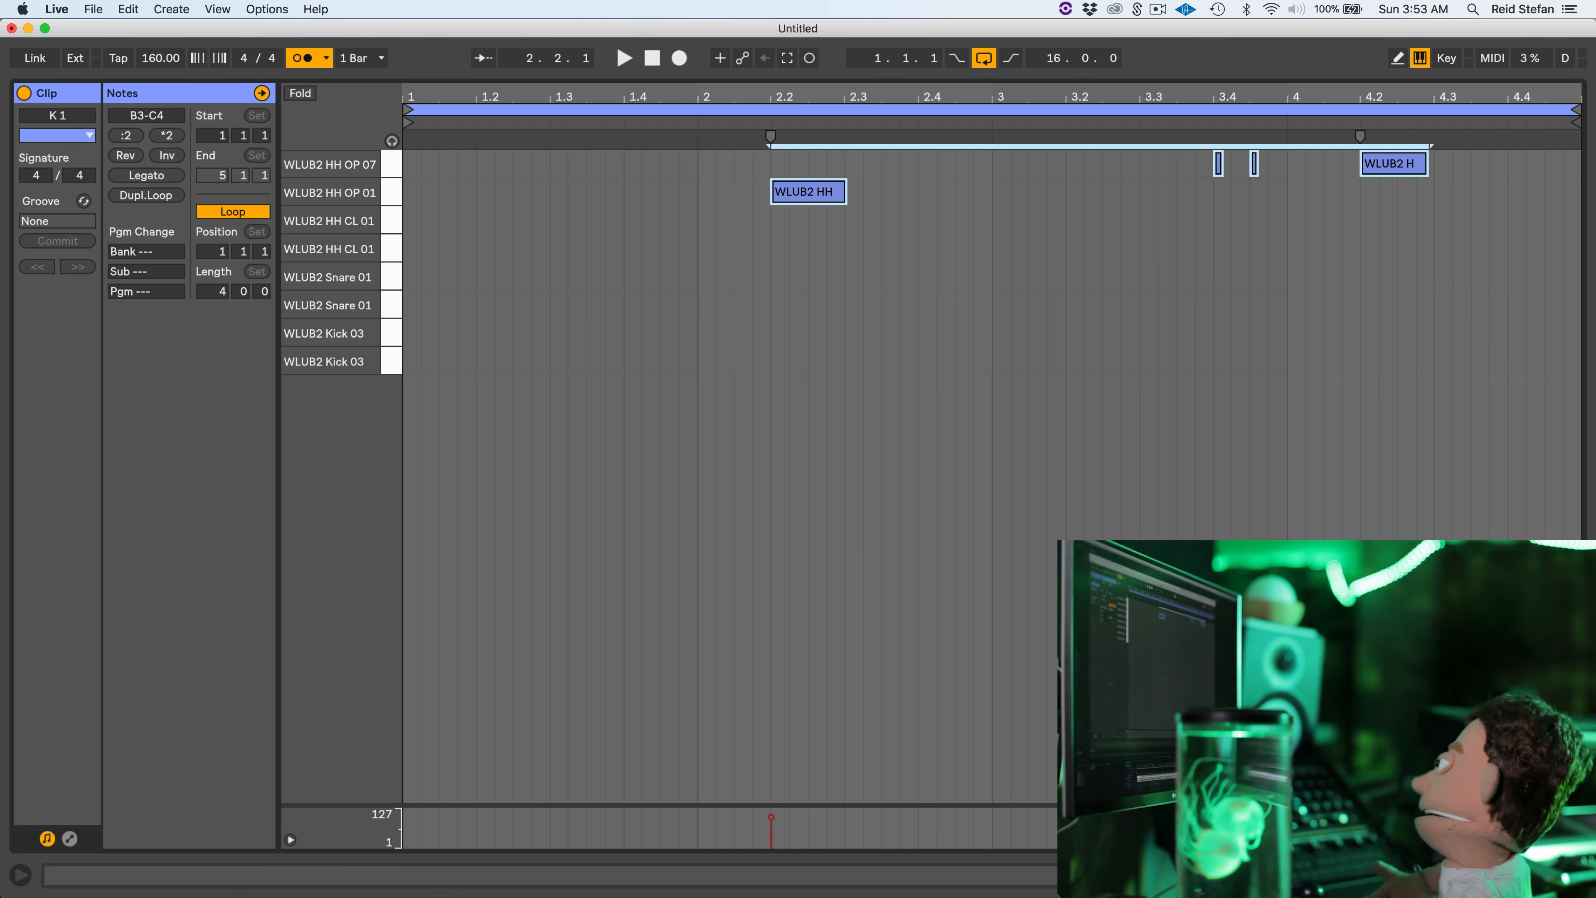
Extend the looped open hi-hat clip to bar 17 and play the arrangement
{"action": "key", "text": "super+alt+l"}
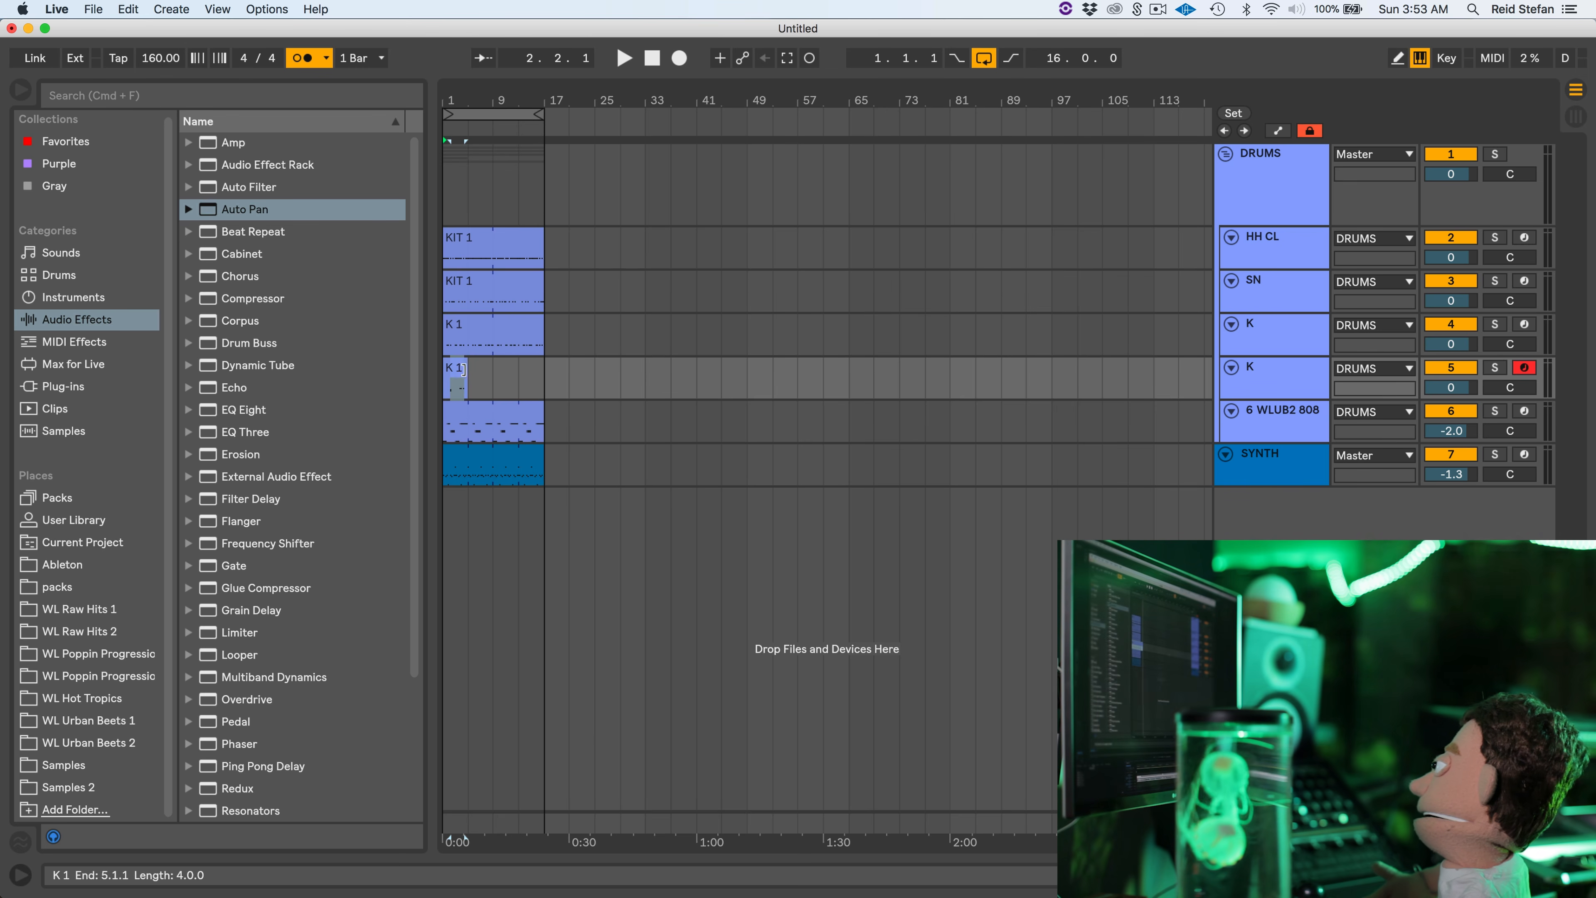
{"action": "left_click_drag", "start_coordinate": [468, 369], "coordinate": [540, 372]}
{"action": "key", "text": "space"}
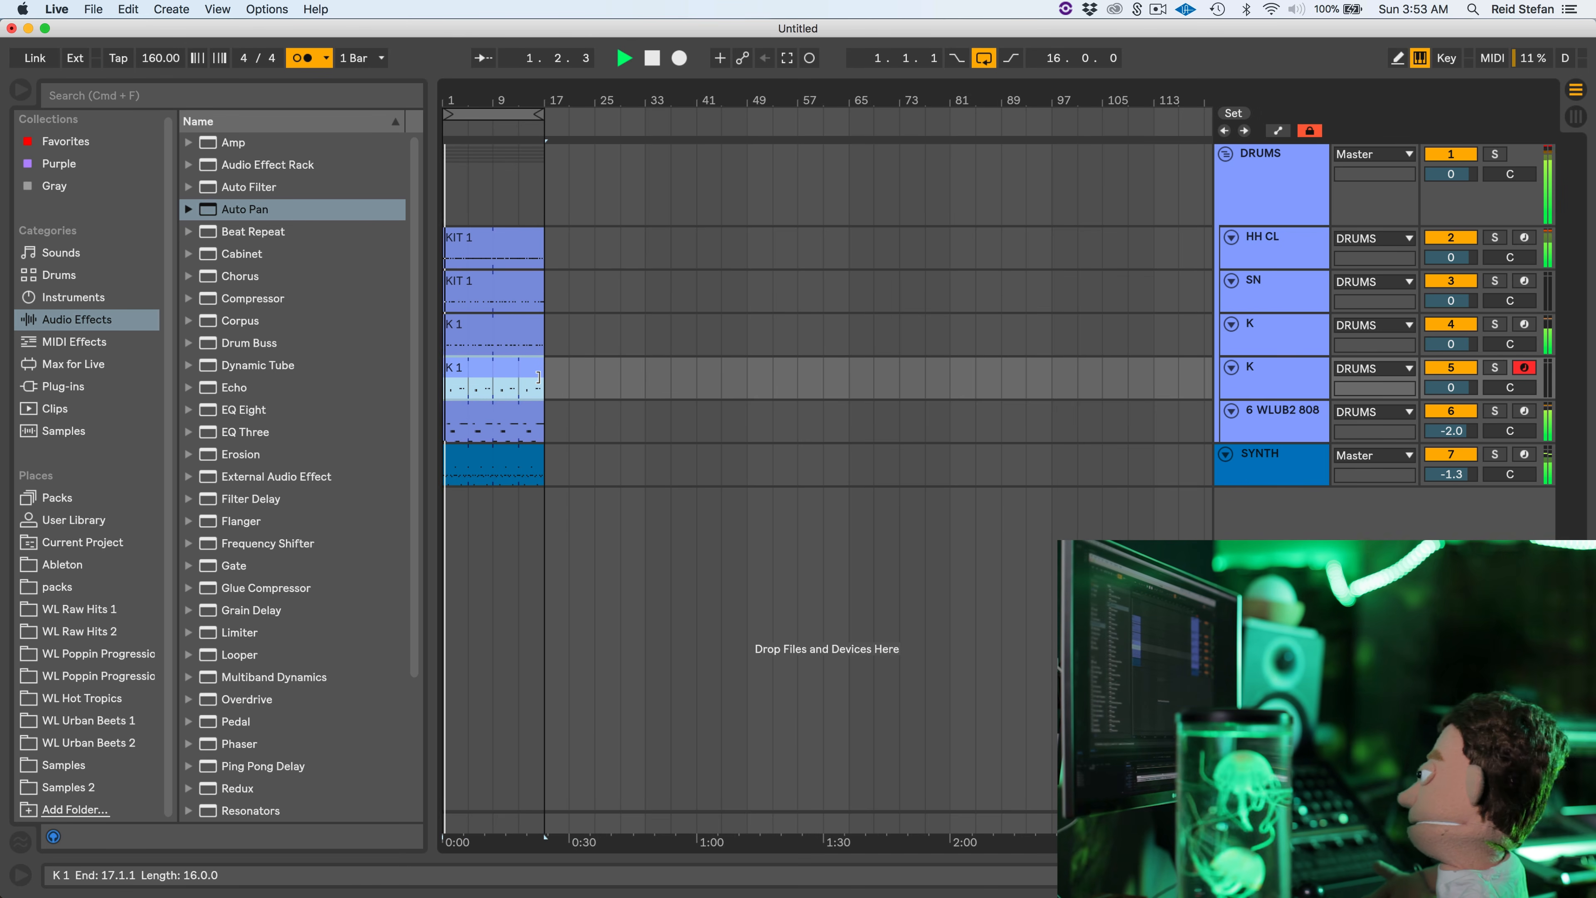
Rename the duplicated K track HH OP and move the original K track to the first place in the DRUMS group
{"action": "left_click", "coordinate": [1282, 384]}
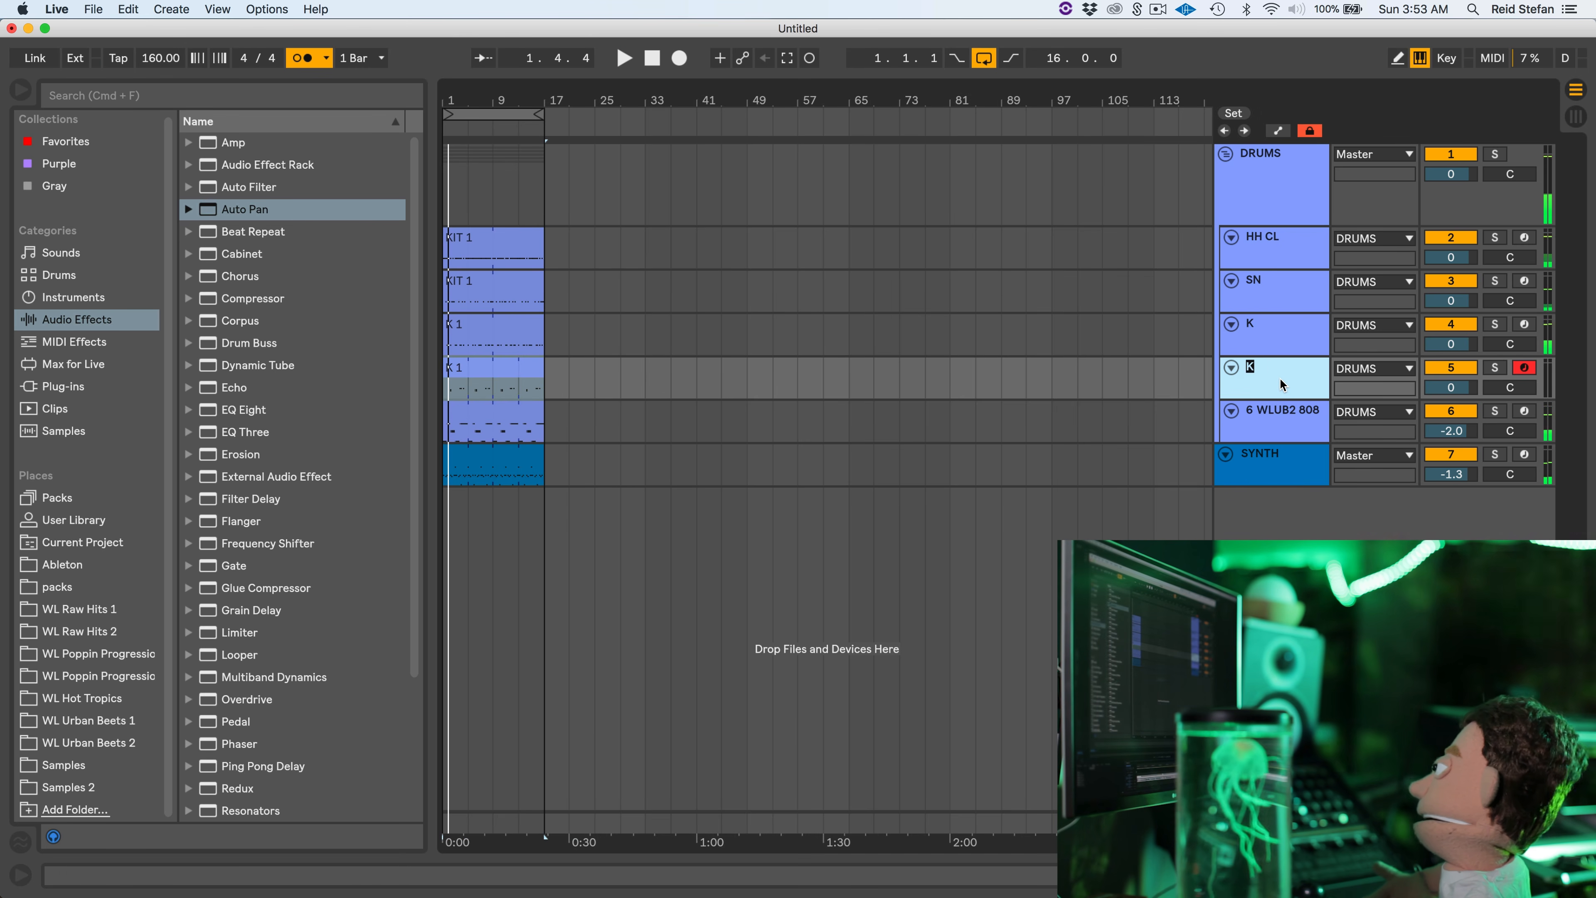
{"action": "left_click_drag", "start_coordinate": [1279, 377], "coordinate": [1300, 289]}
{"action": "left_click_drag", "start_coordinate": [1269, 364], "coordinate": [1276, 245]}
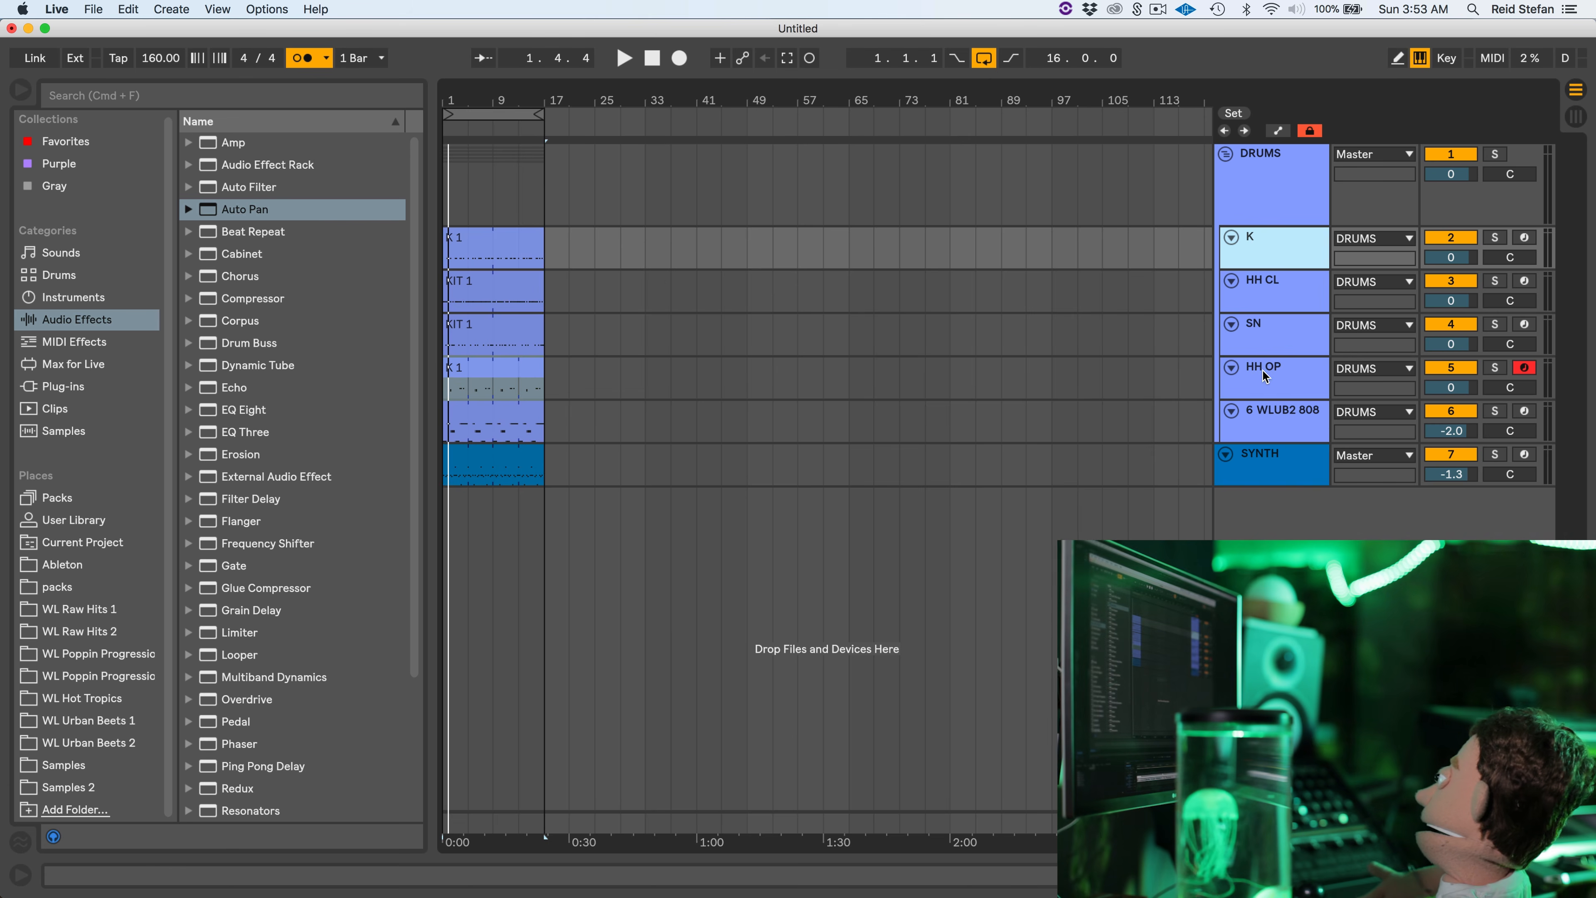
Move the SN track directly below K and take the 808 track out of the group, placing it above DRUMS
{"action": "left_click_drag", "start_coordinate": [1261, 321], "coordinate": [1268, 257]}
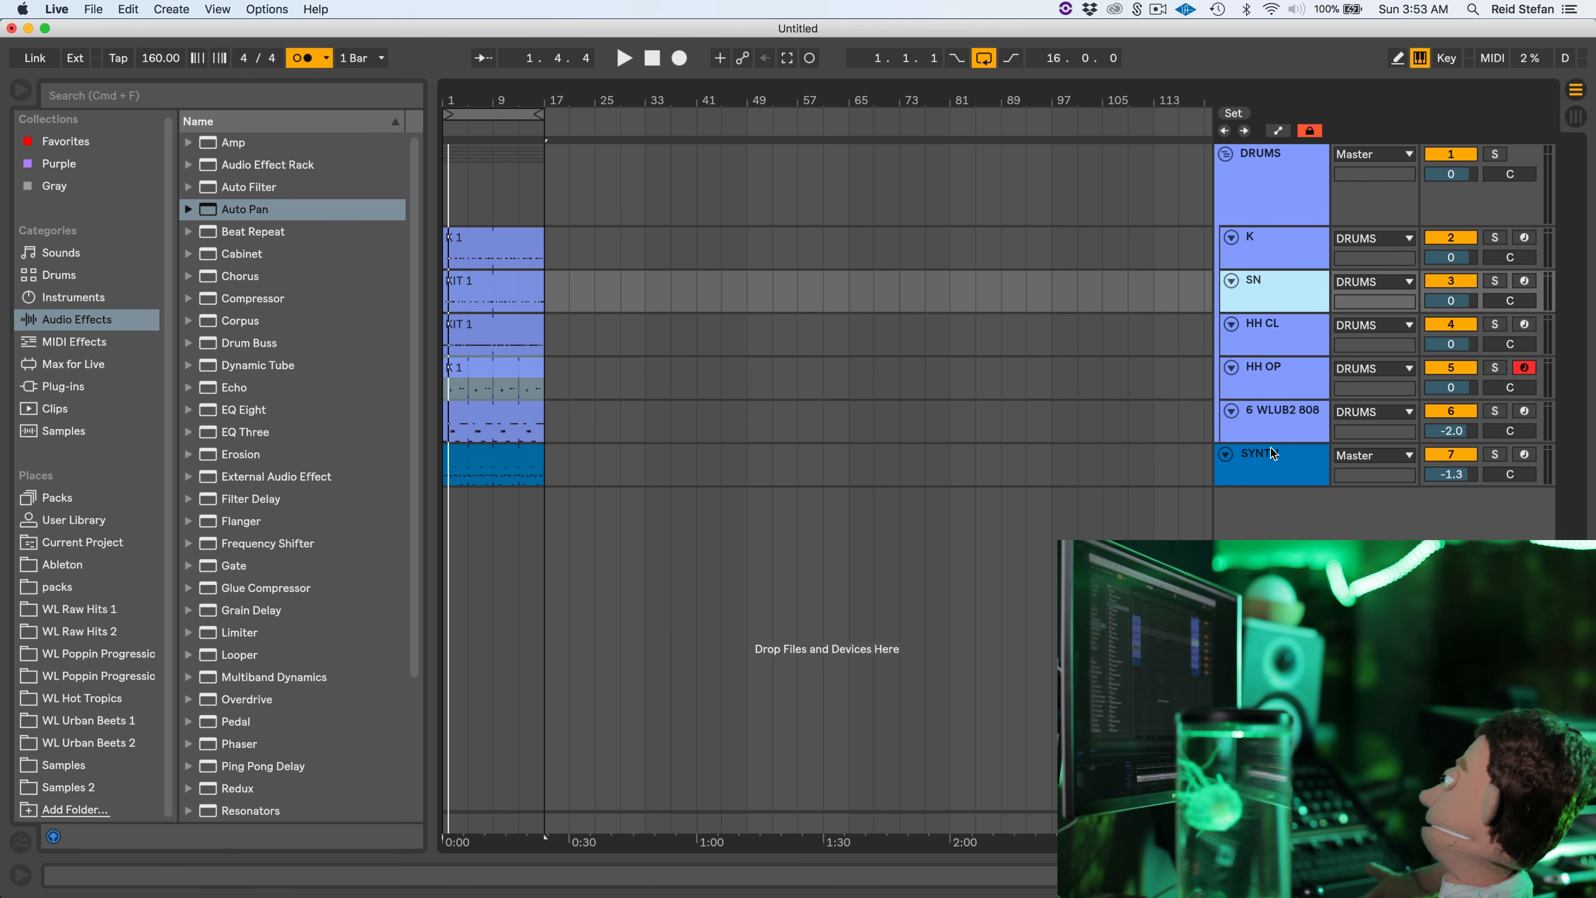
{"action": "left_click", "coordinate": [1276, 412]}
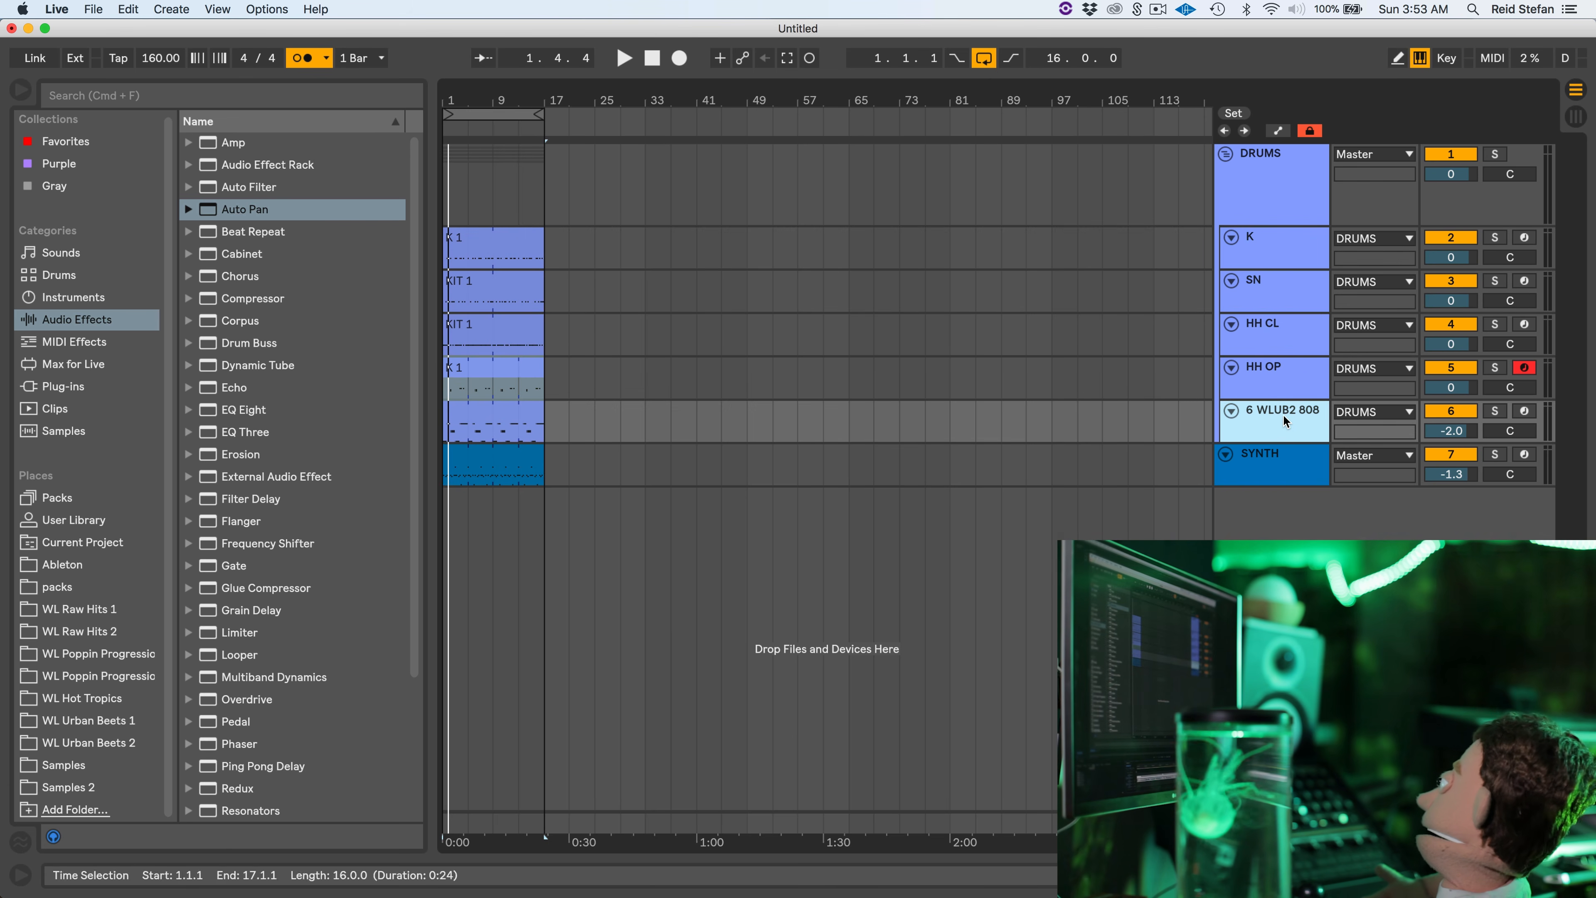
{"action": "left_click_drag", "start_coordinate": [1275, 414], "coordinate": [1267, 154]}
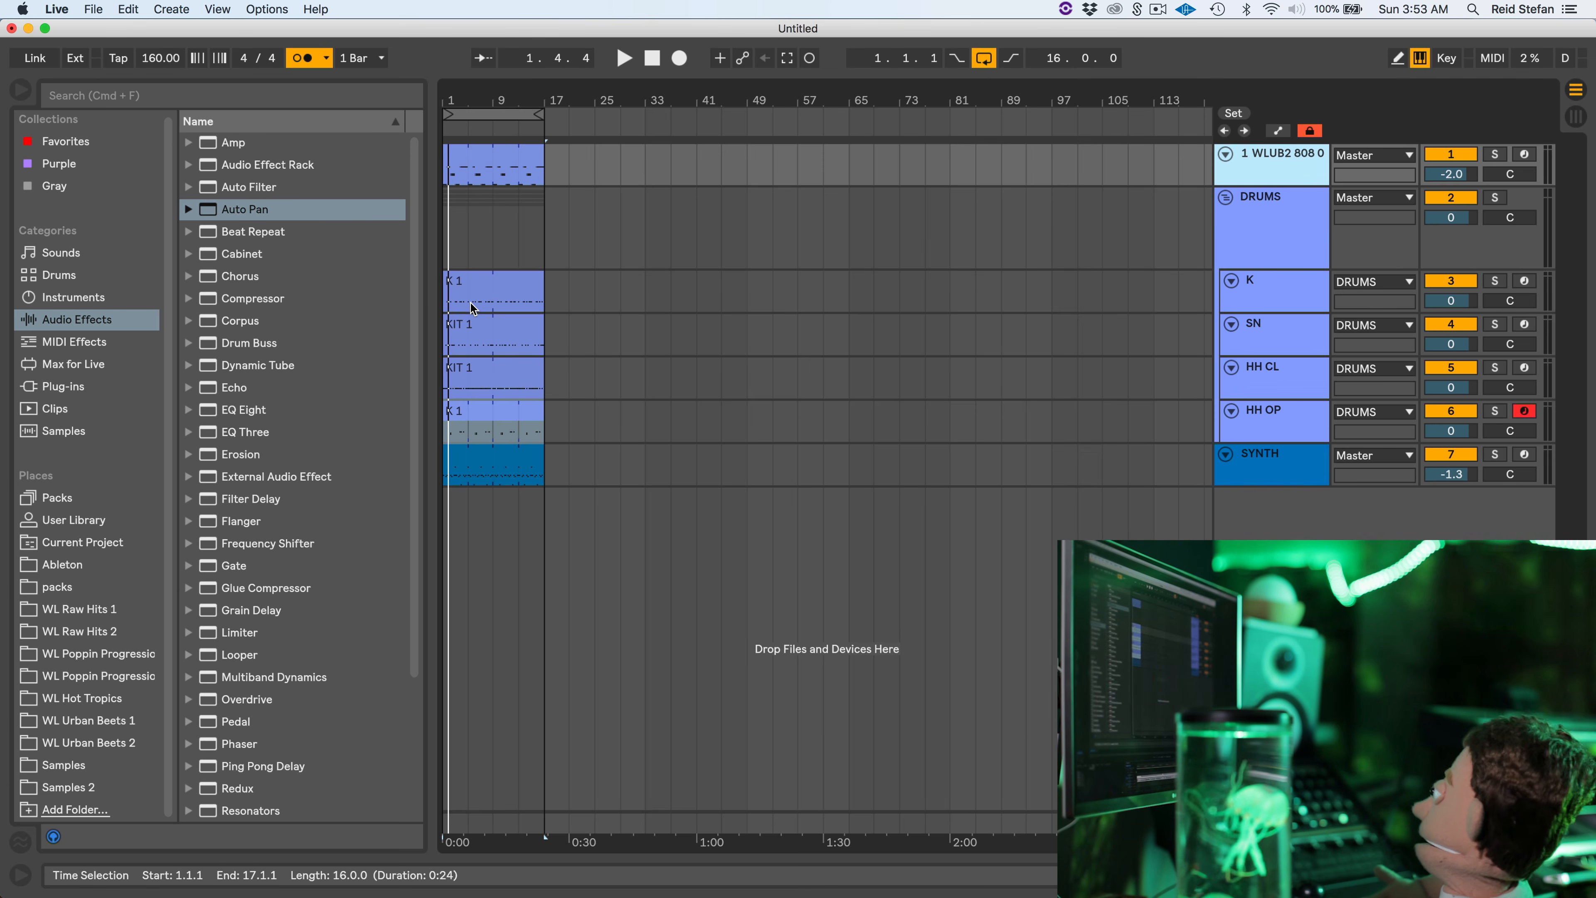
Move the four drum clips to start at bar 17 and the 808 clip to start at bar 25
{"action": "left_click_drag", "start_coordinate": [473, 307], "coordinate": [572, 308]}
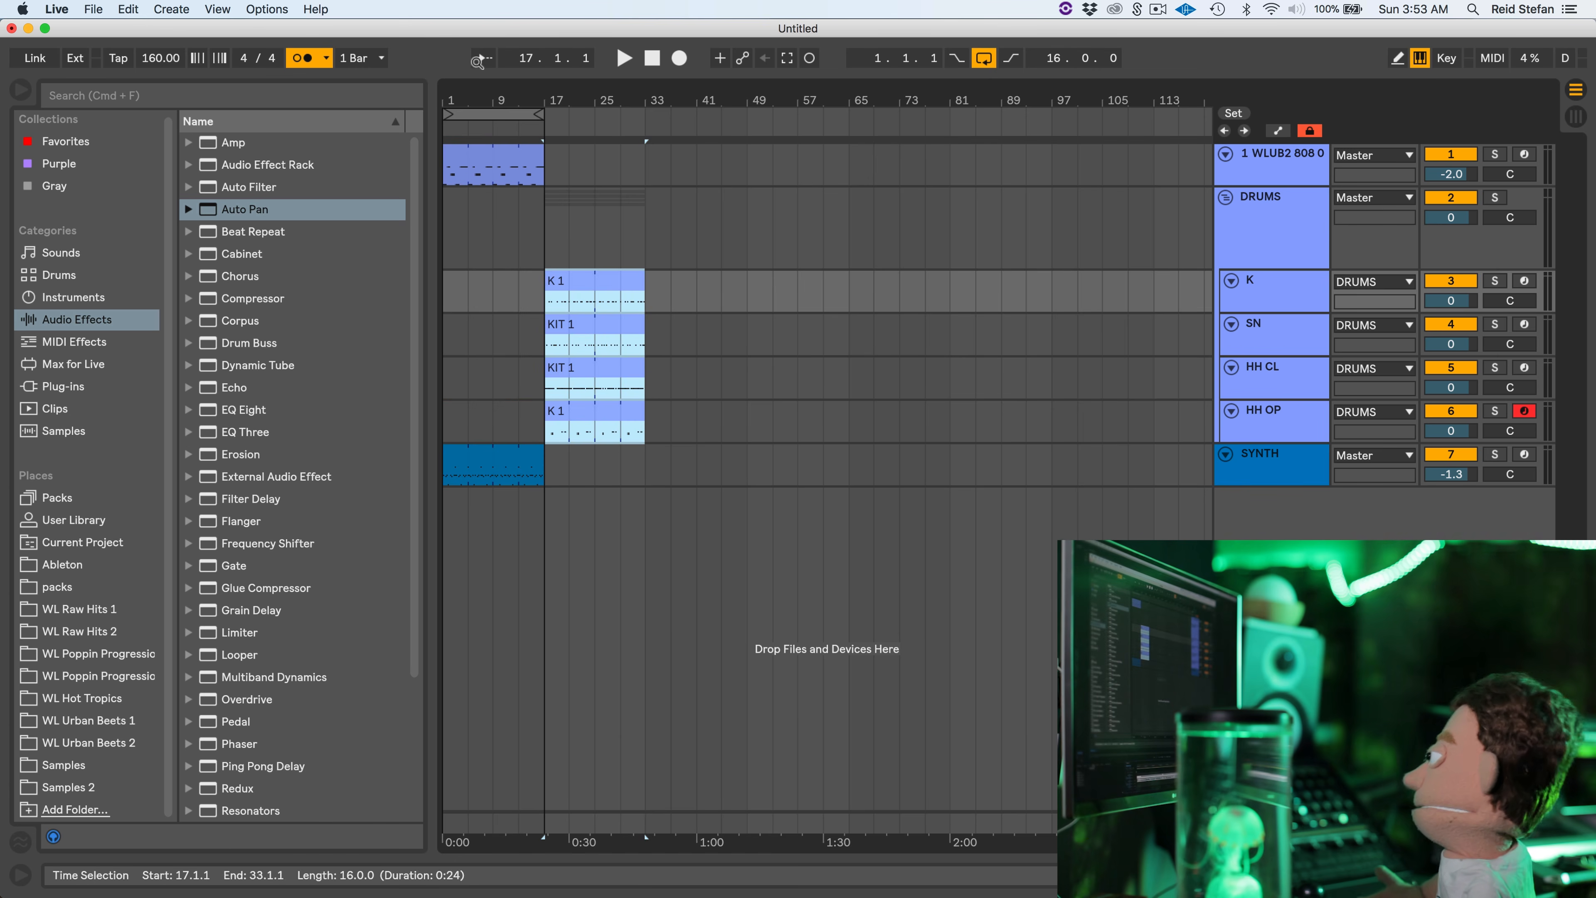
{"action": "left_click_drag", "start_coordinate": [483, 160], "coordinate": [636, 154]}
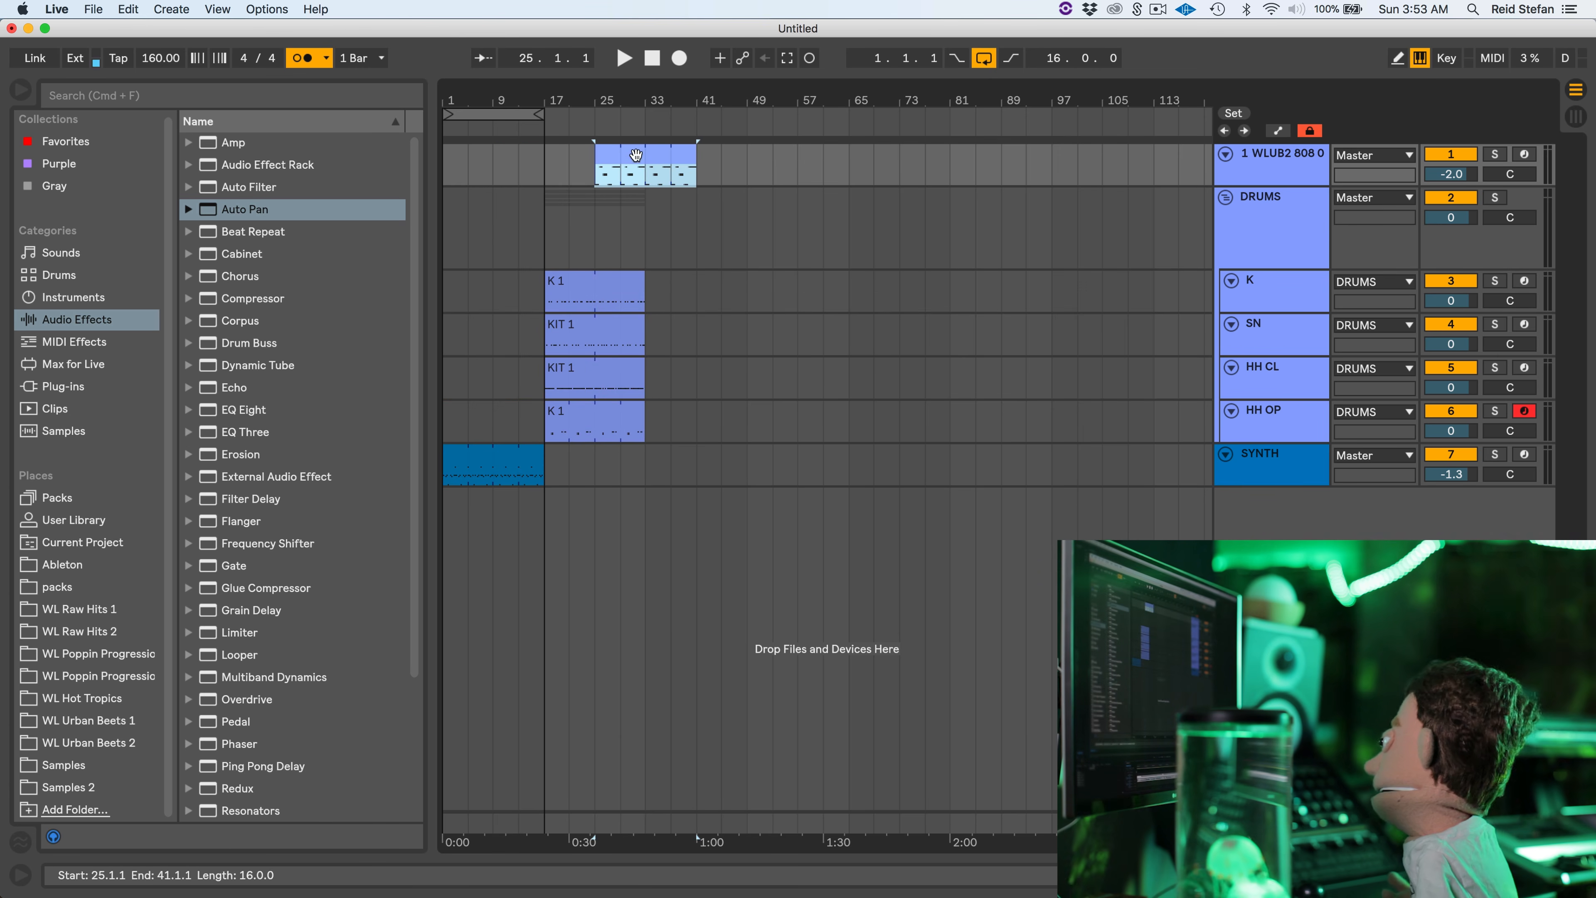
Extend the SYNTH clip to bar 81, lengthen the arrangement loop to 80 bars and play from bar 1
{"action": "left_click", "coordinate": [525, 114]}
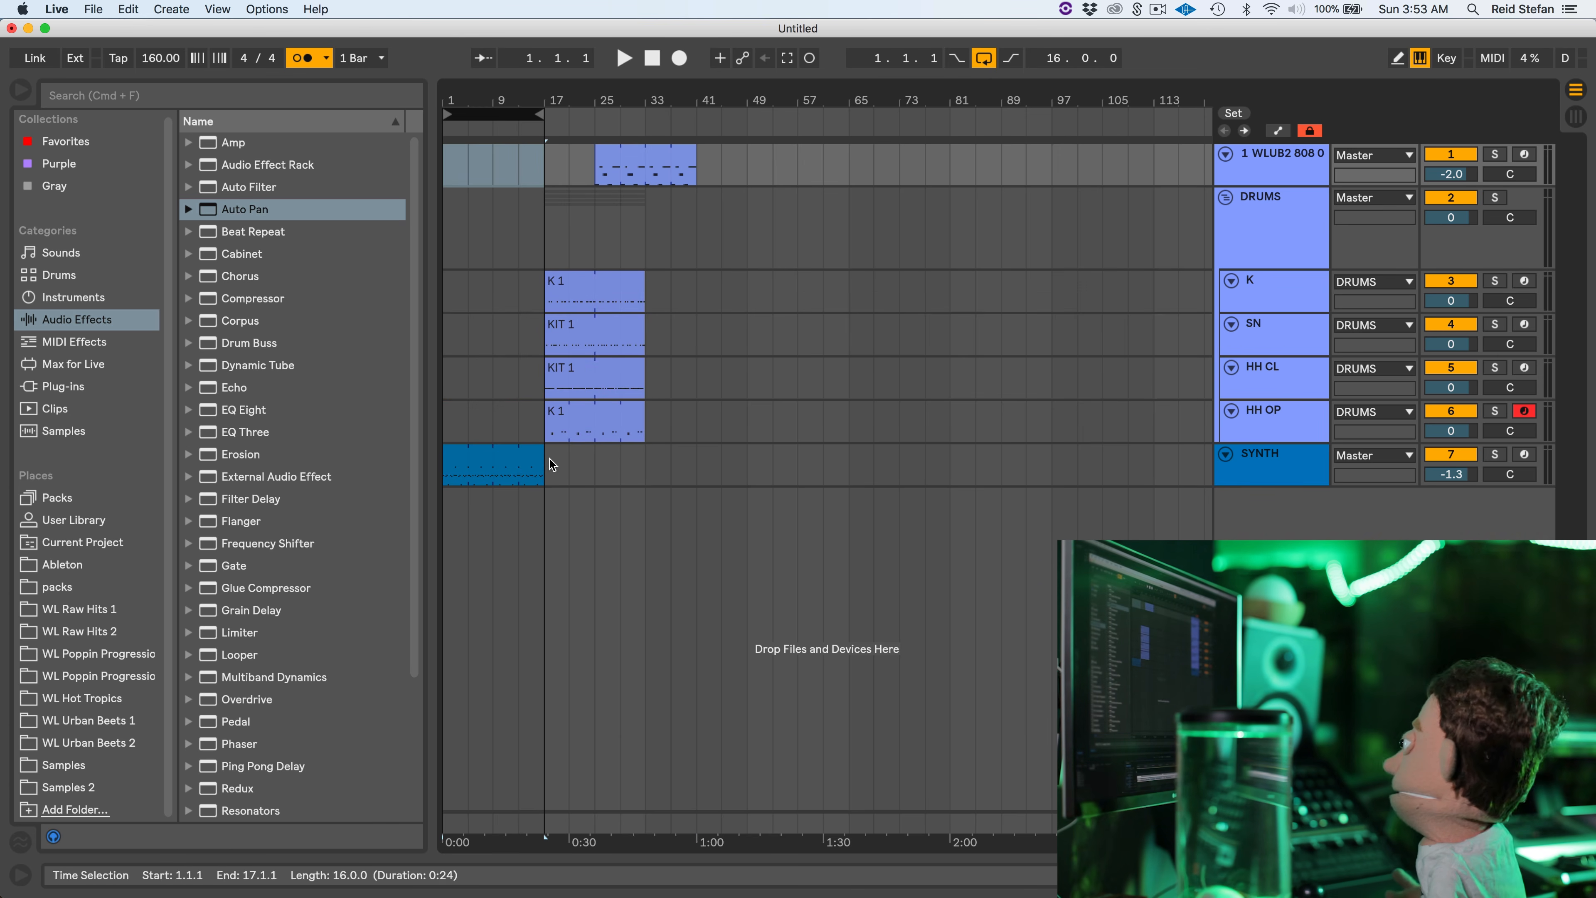
{"action": "left_click_drag", "start_coordinate": [550, 464], "coordinate": [944, 395]}
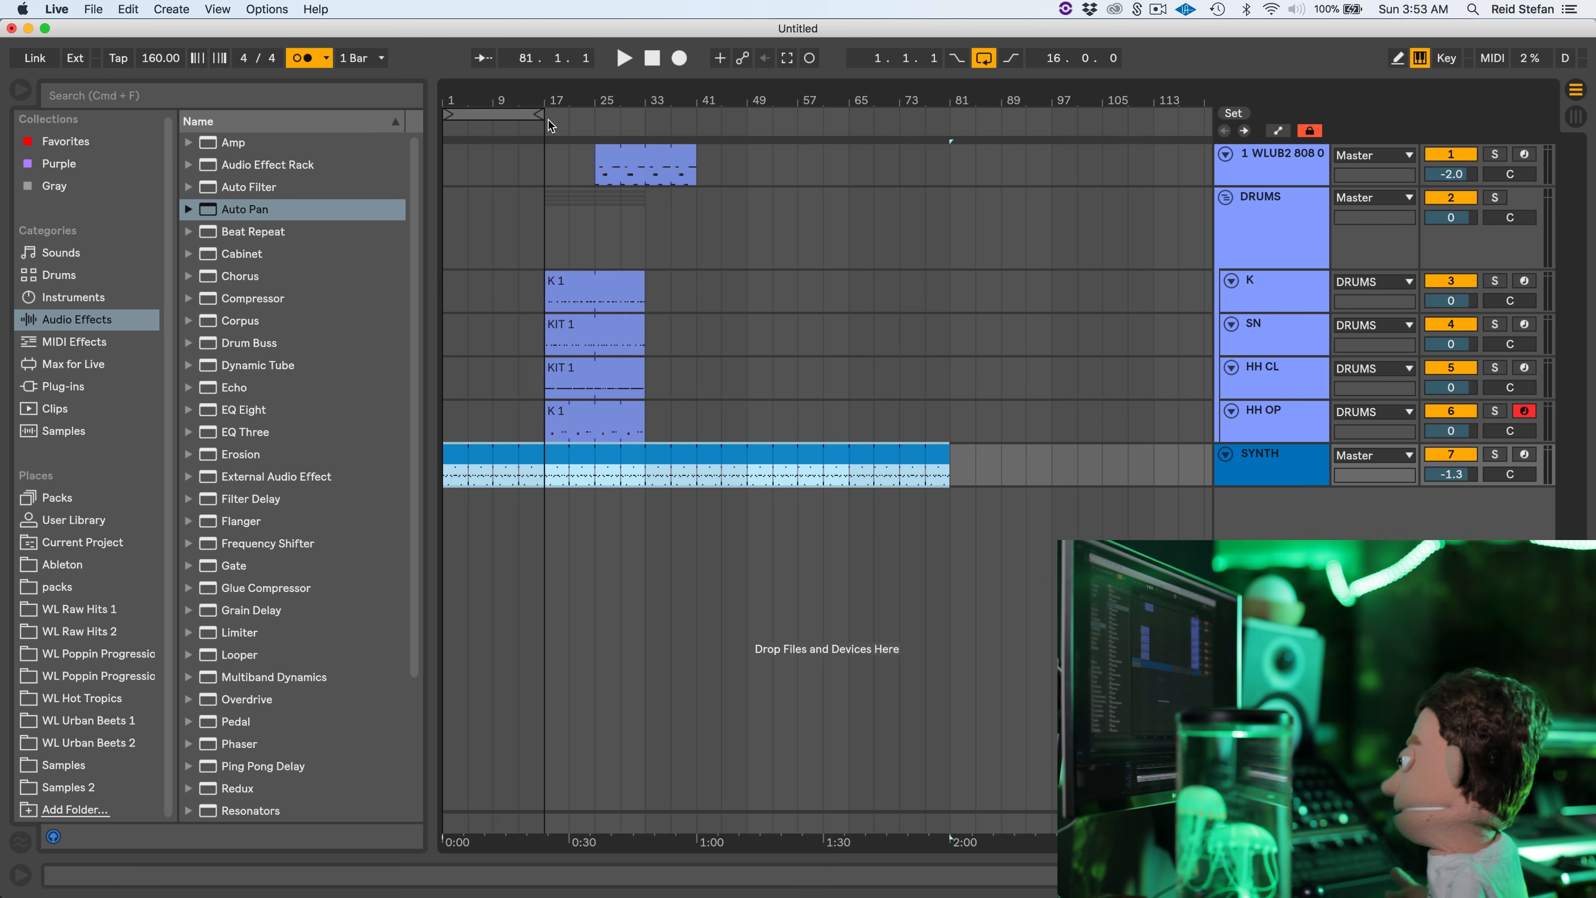
{"action": "left_click_drag", "start_coordinate": [545, 117], "coordinate": [942, 127]}
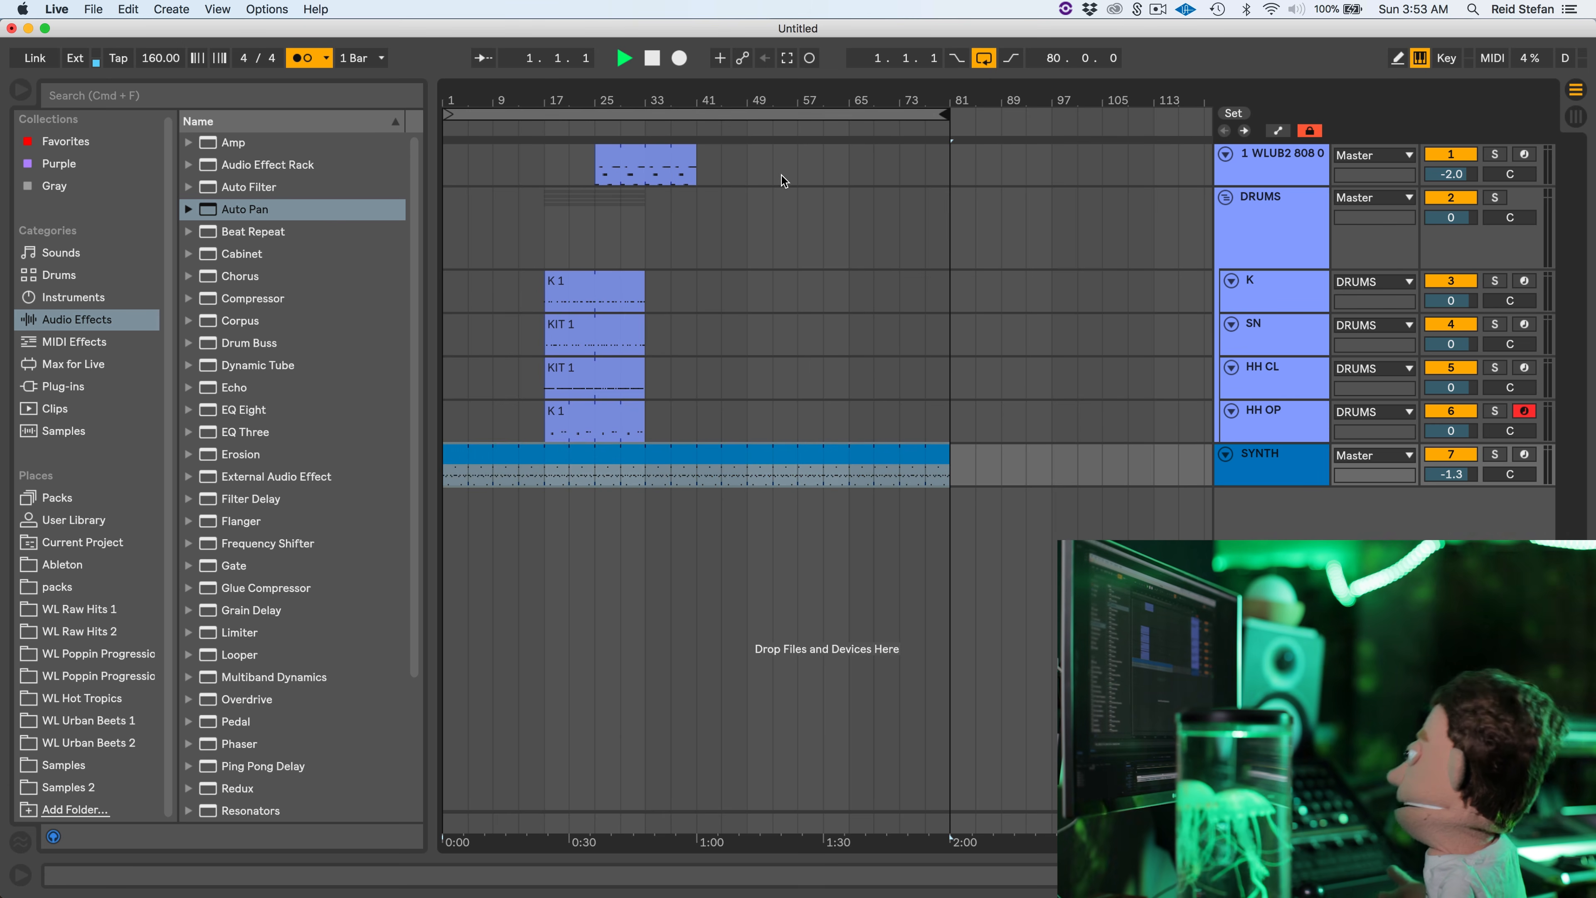
Make the HH CL and SN clips span bars 9 to 33 and move the 808 clip to start at bar 17
{"action": "left_click", "coordinate": [560, 420]}
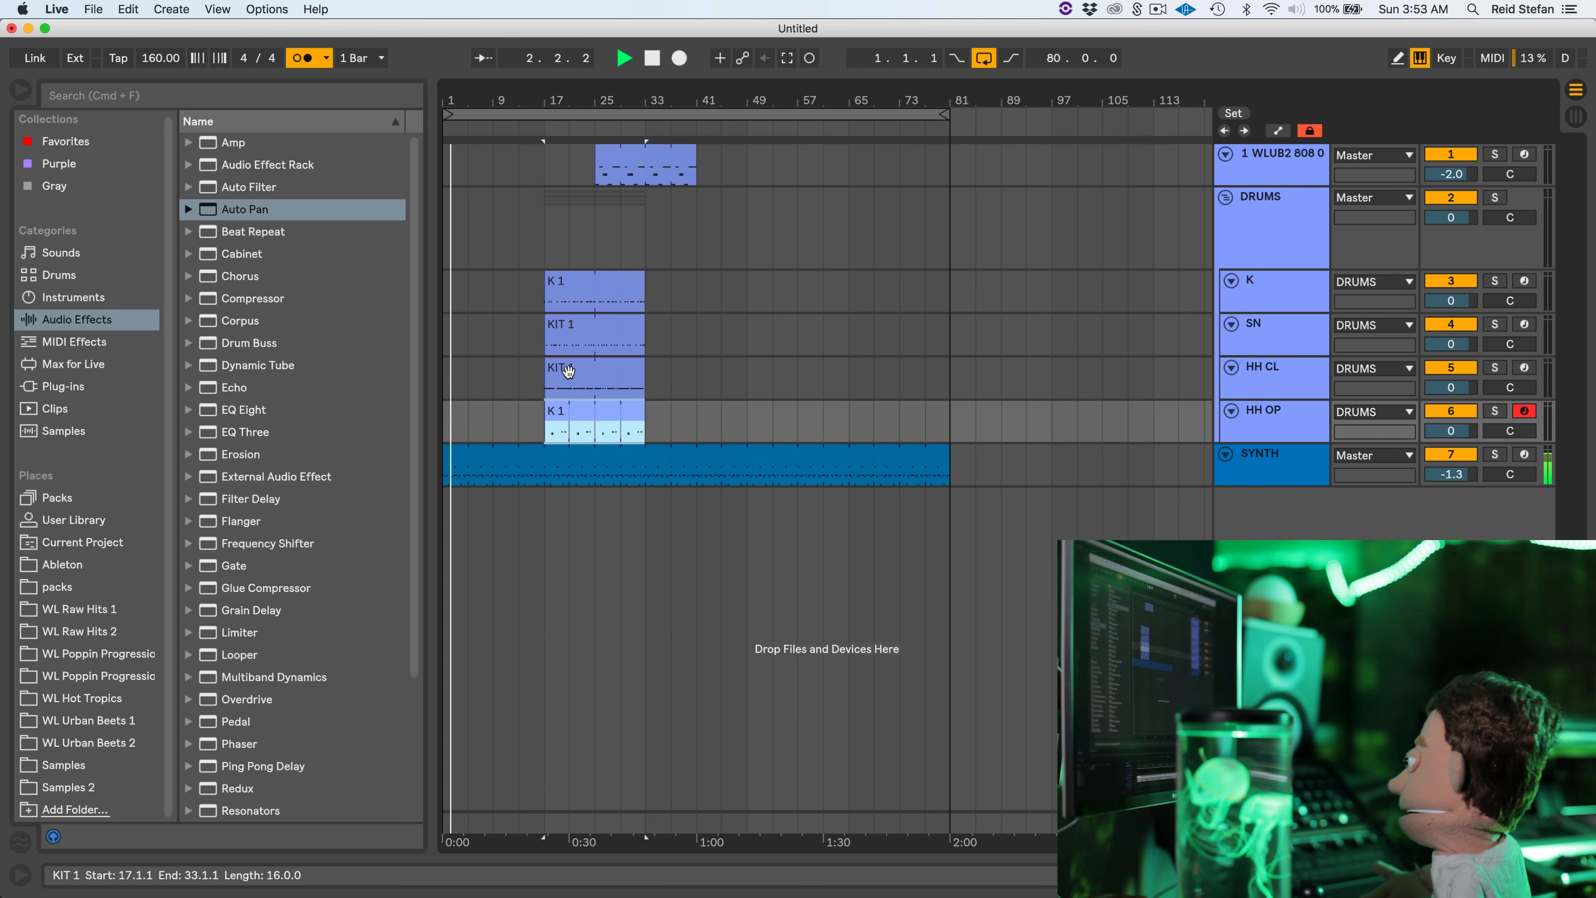
{"action": "left_click_drag", "start_coordinate": [569, 372], "coordinate": [527, 371]}
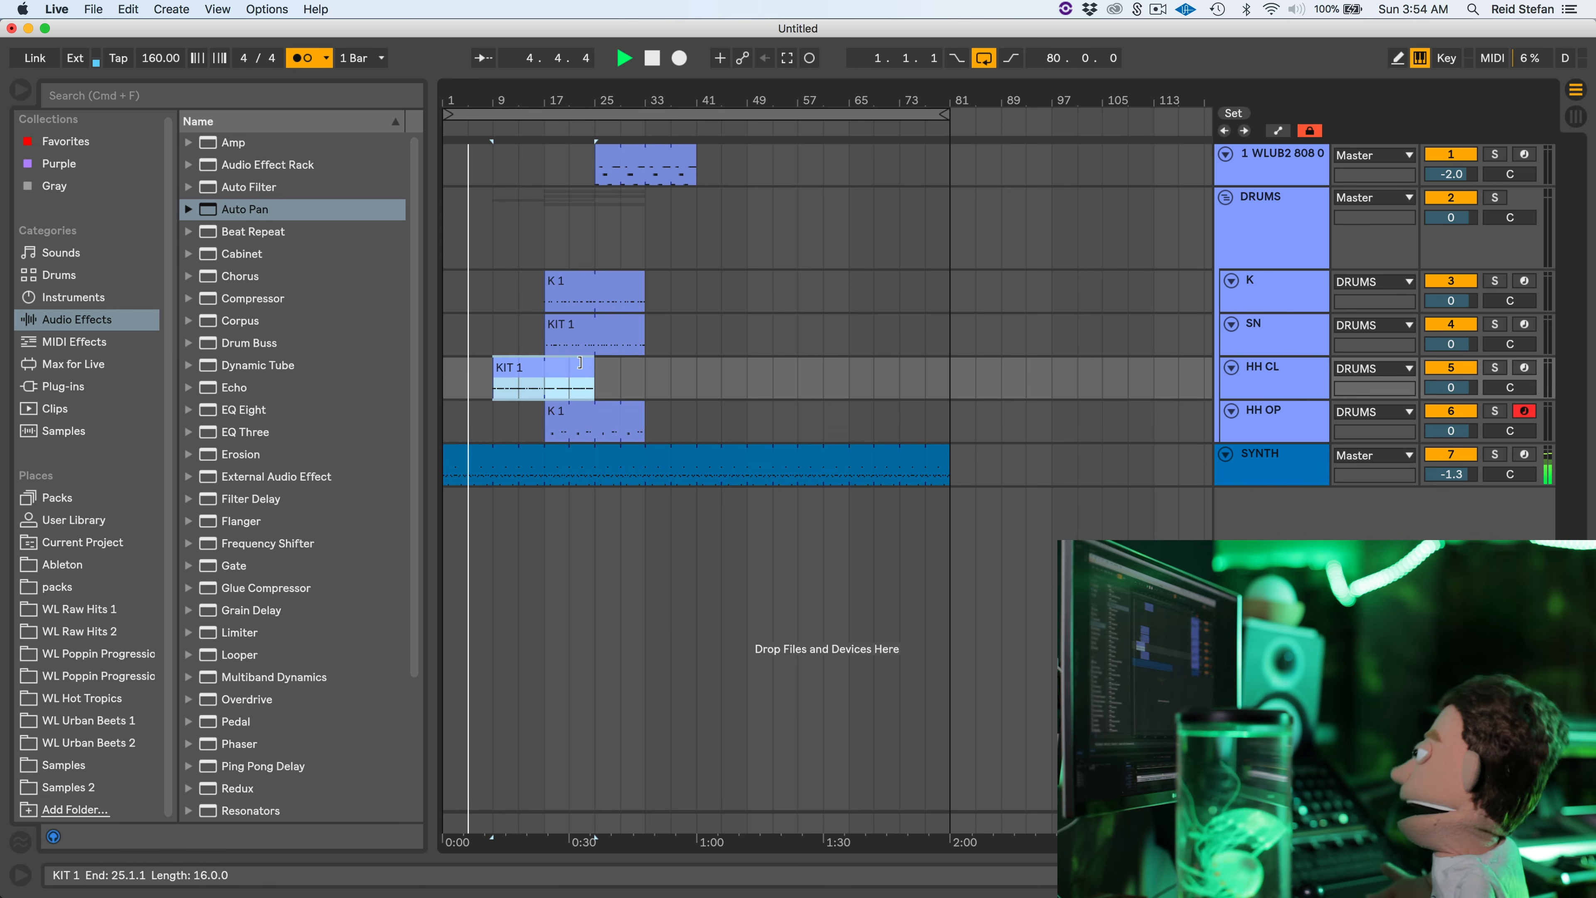
{"action": "left_click_drag", "start_coordinate": [544, 327], "coordinate": [497, 326]}
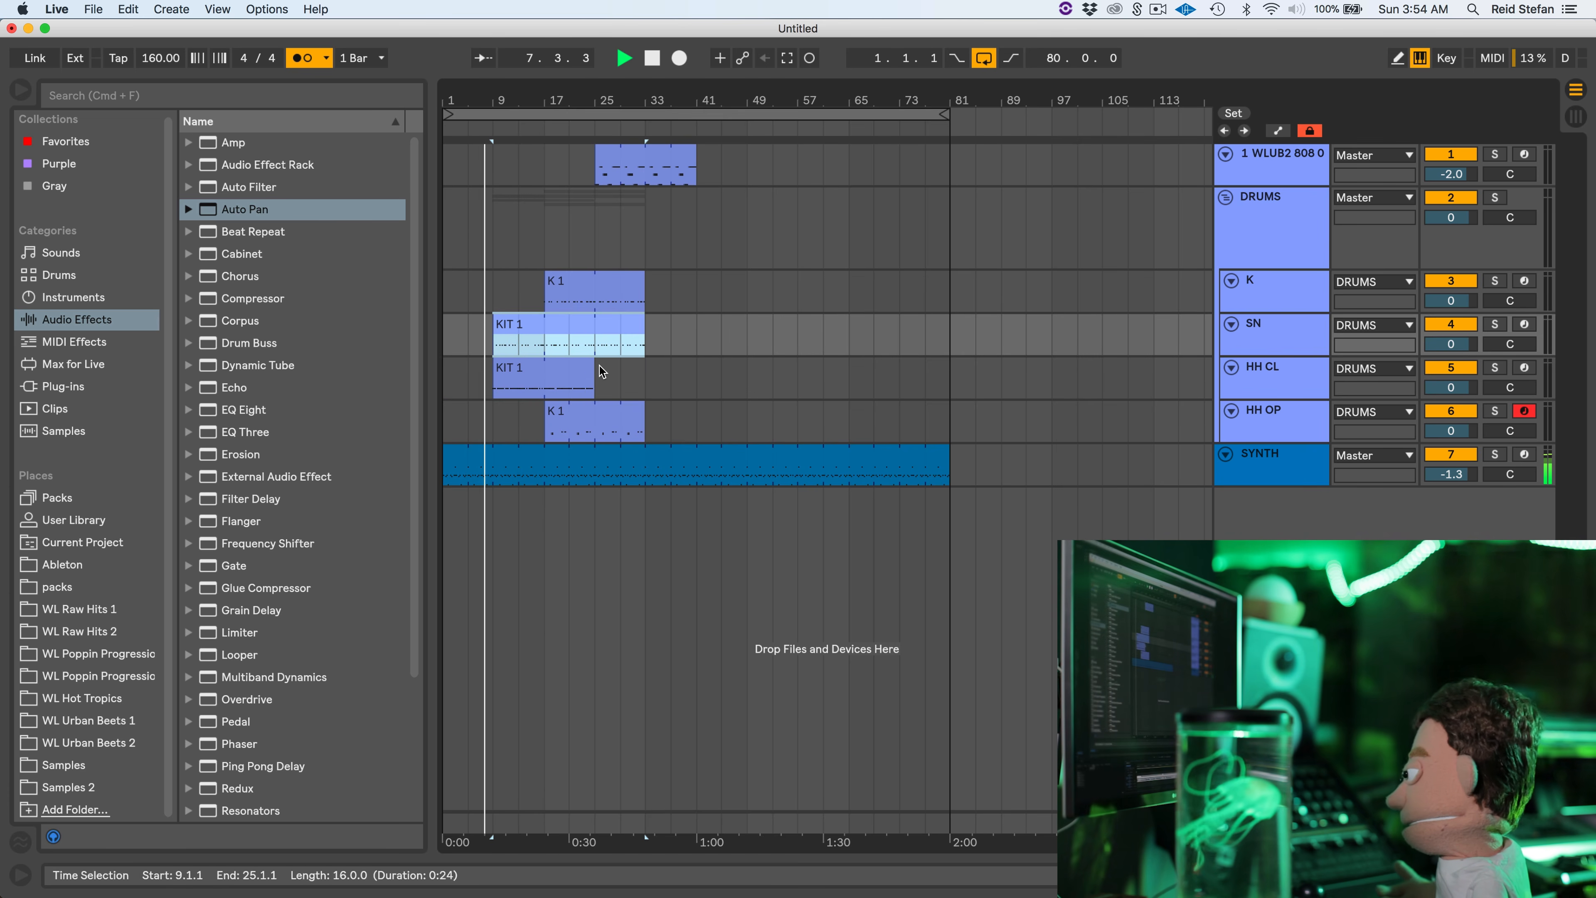
{"action": "left_click", "coordinate": [585, 376]}
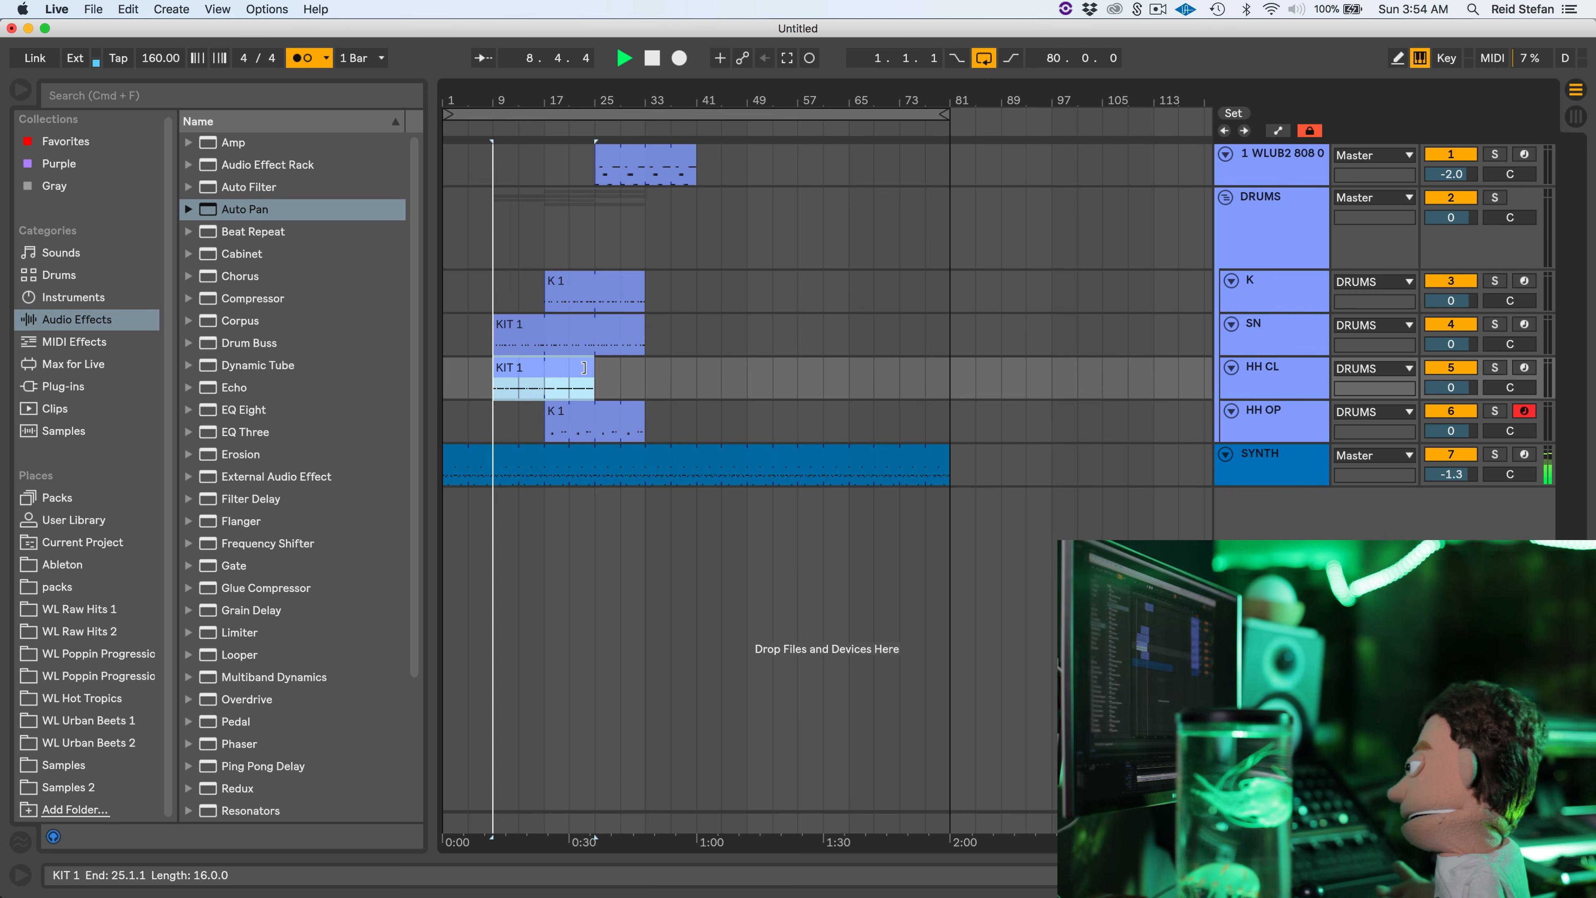
{"action": "left_click_drag", "start_coordinate": [583, 367], "coordinate": [641, 363]}
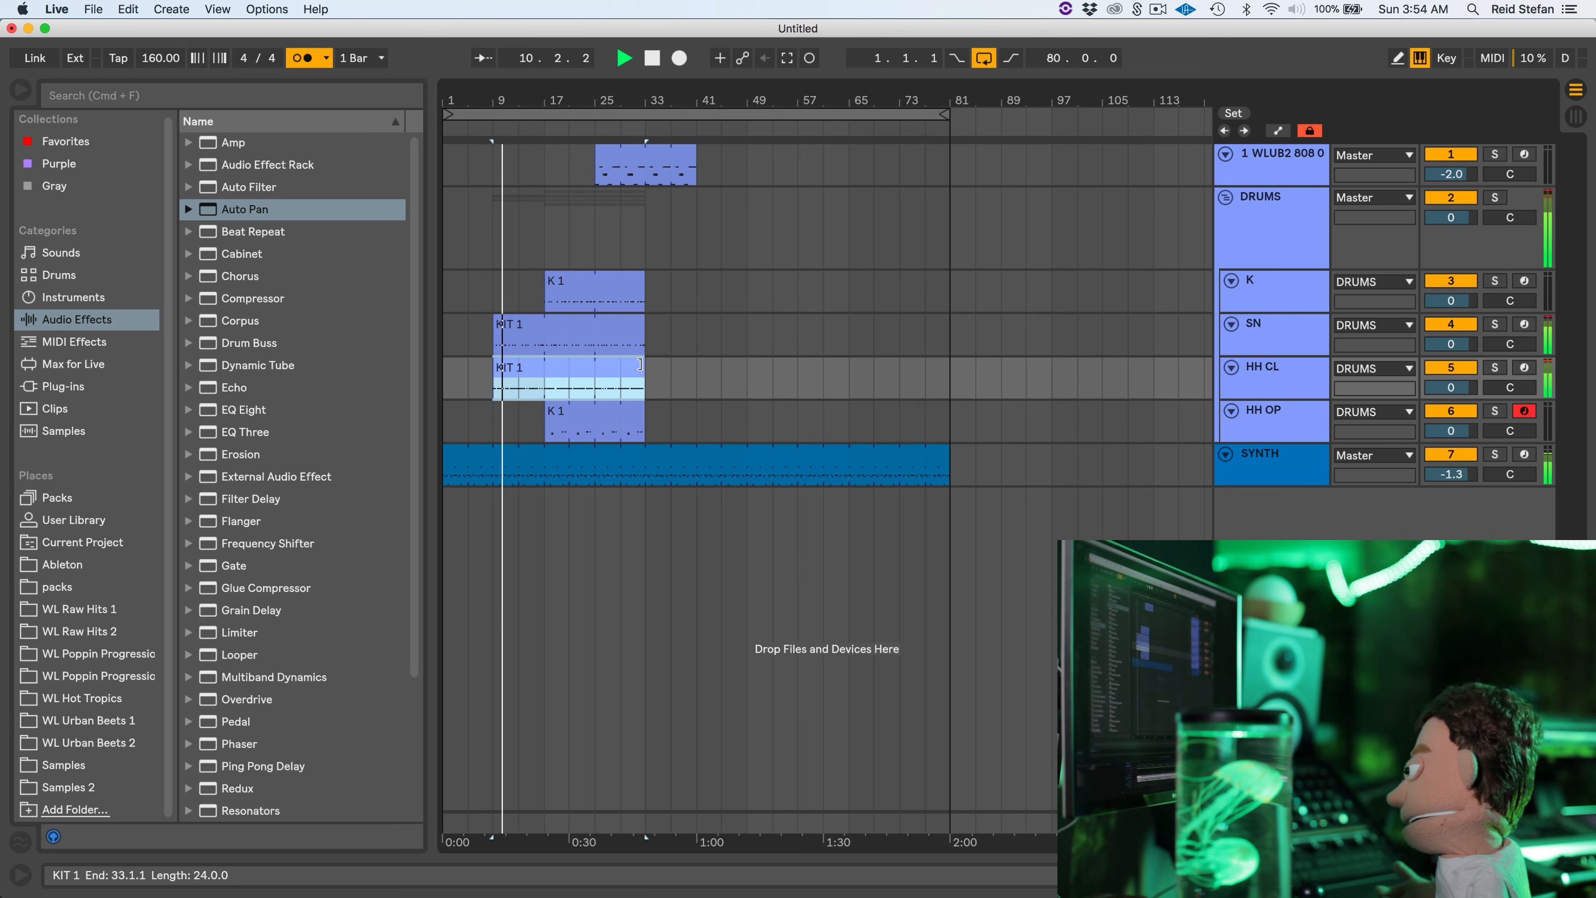
{"action": "left_click_drag", "start_coordinate": [623, 158], "coordinate": [578, 165]}
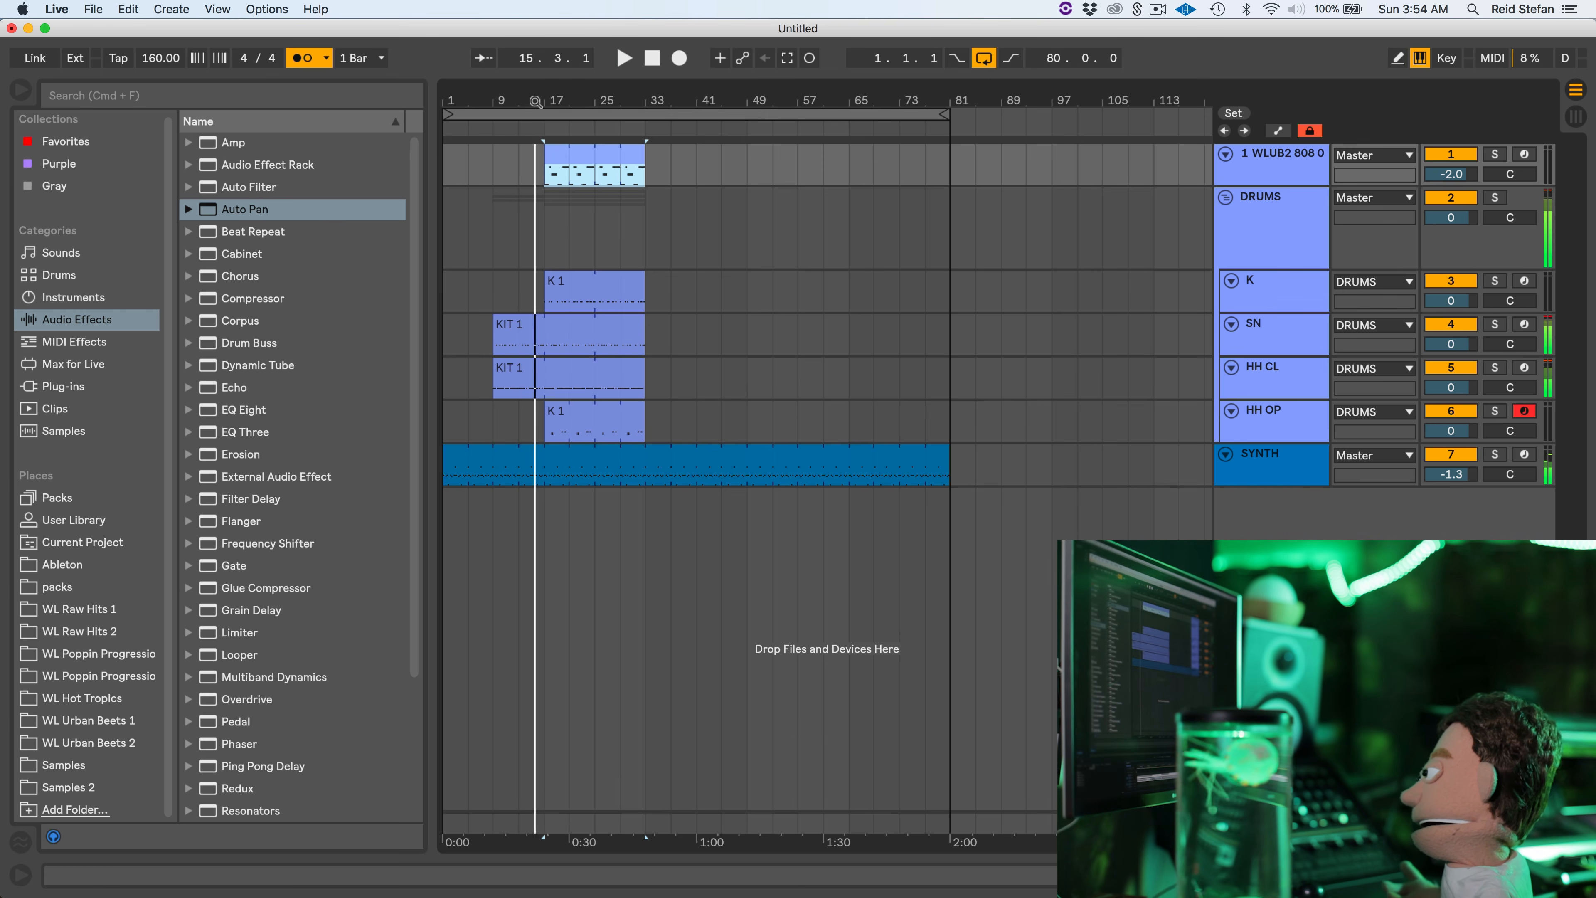
Delete bars 15 to 17 from the SN and HH CL clips and play the transition from bar 14
{"action": "left_click_drag", "start_coordinate": [534, 100], "coordinate": [534, 163]}
{"action": "left_click", "coordinate": [535, 350]}
{"action": "key", "text": "space"}
{"action": "left_click_drag", "start_coordinate": [538, 363], "coordinate": [572, 320]}
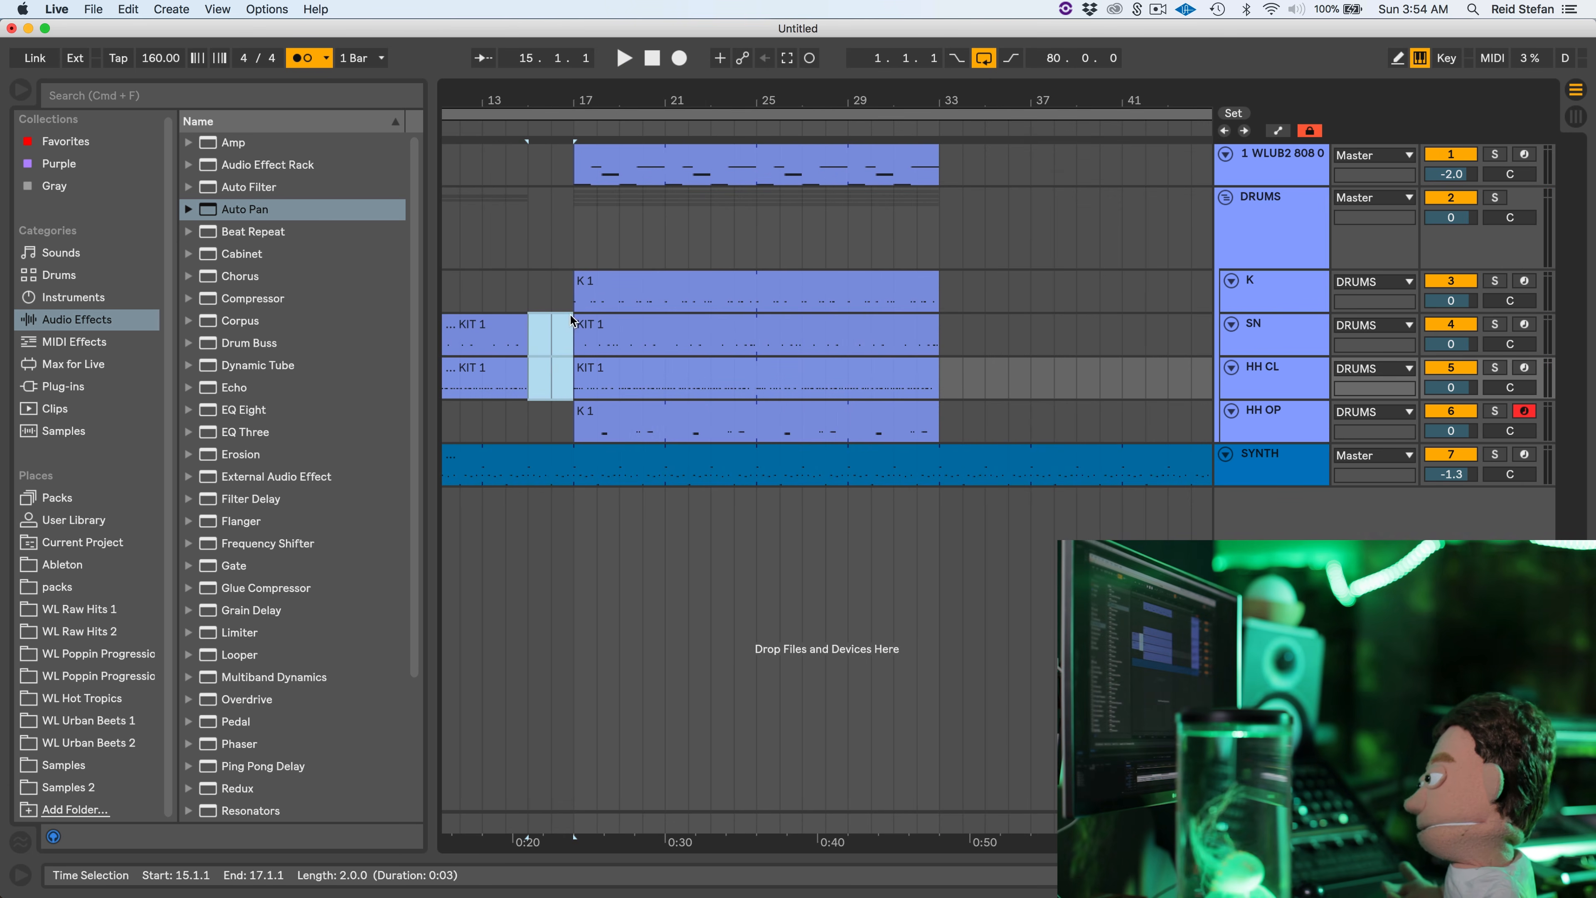
{"action": "left_click", "coordinate": [514, 294]}
{"action": "key", "text": "space"}
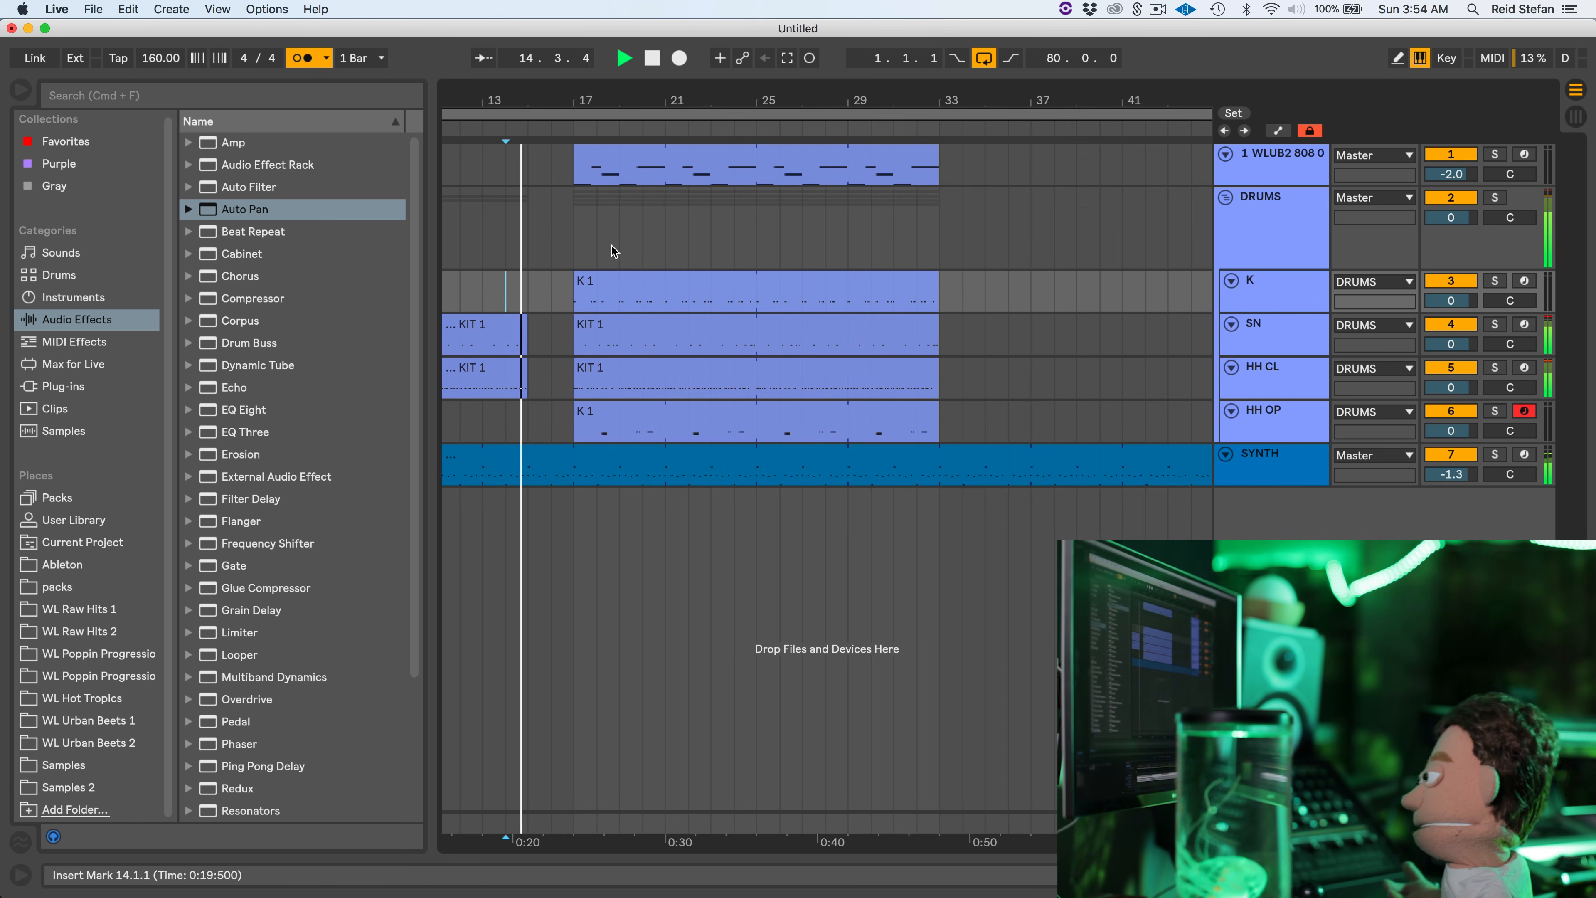
{"action": "left_click_drag", "start_coordinate": [647, 106], "coordinate": [586, 95]}
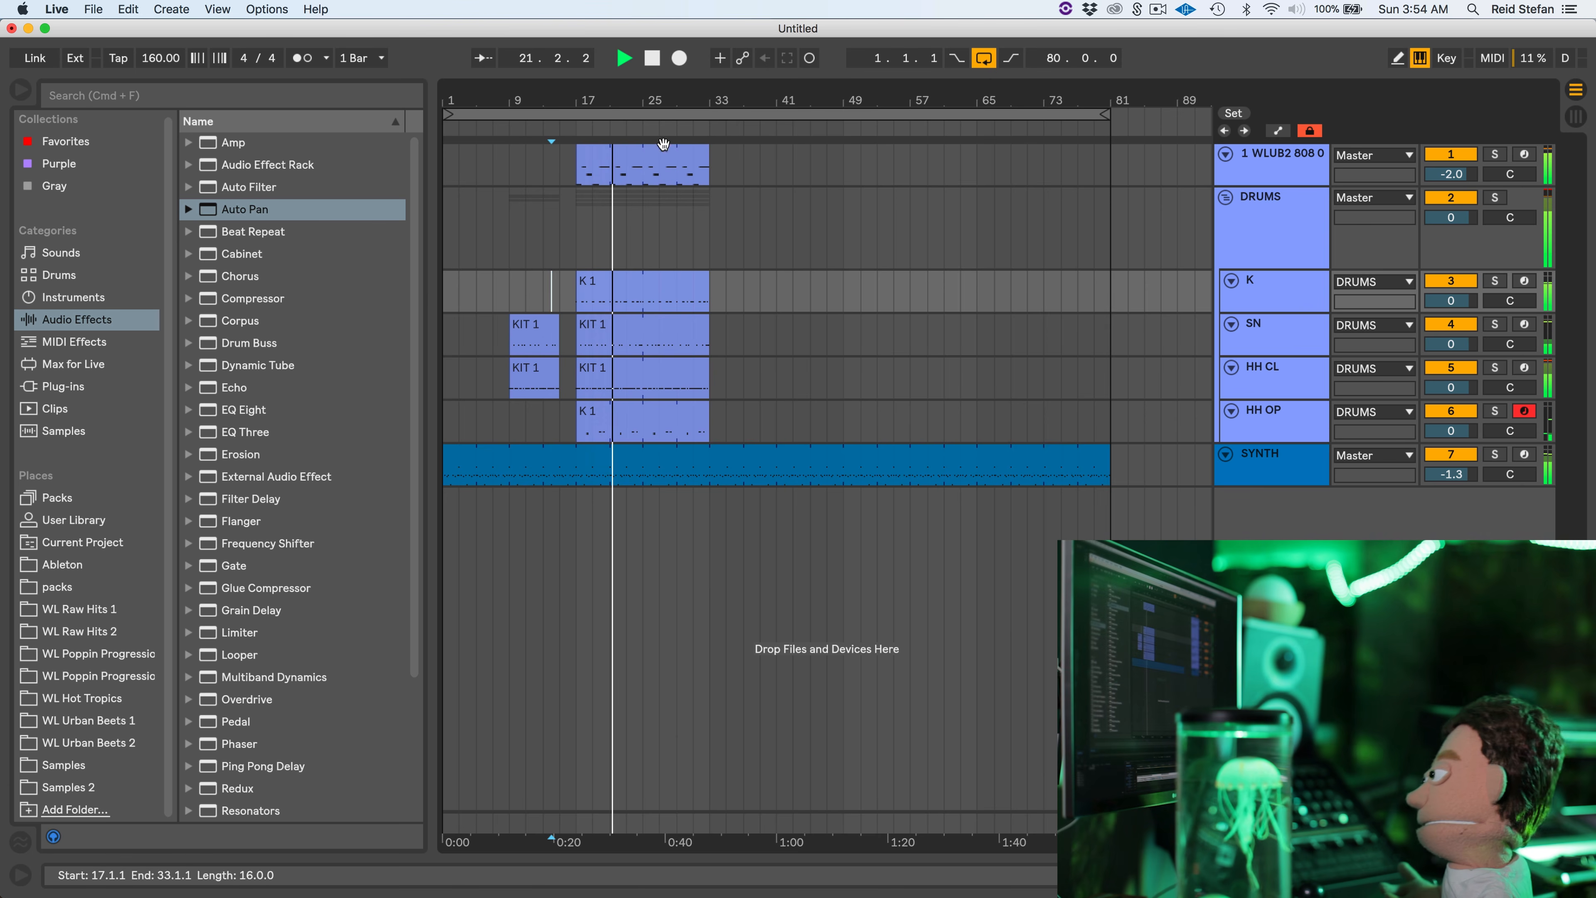
{"action": "key", "text": "space"}
Extend the main K, SN, HH CL, HH OP and 808 clips to bar 49 and shorten the SYNTH clip to end there too
{"action": "left_click", "coordinate": [655, 283]}
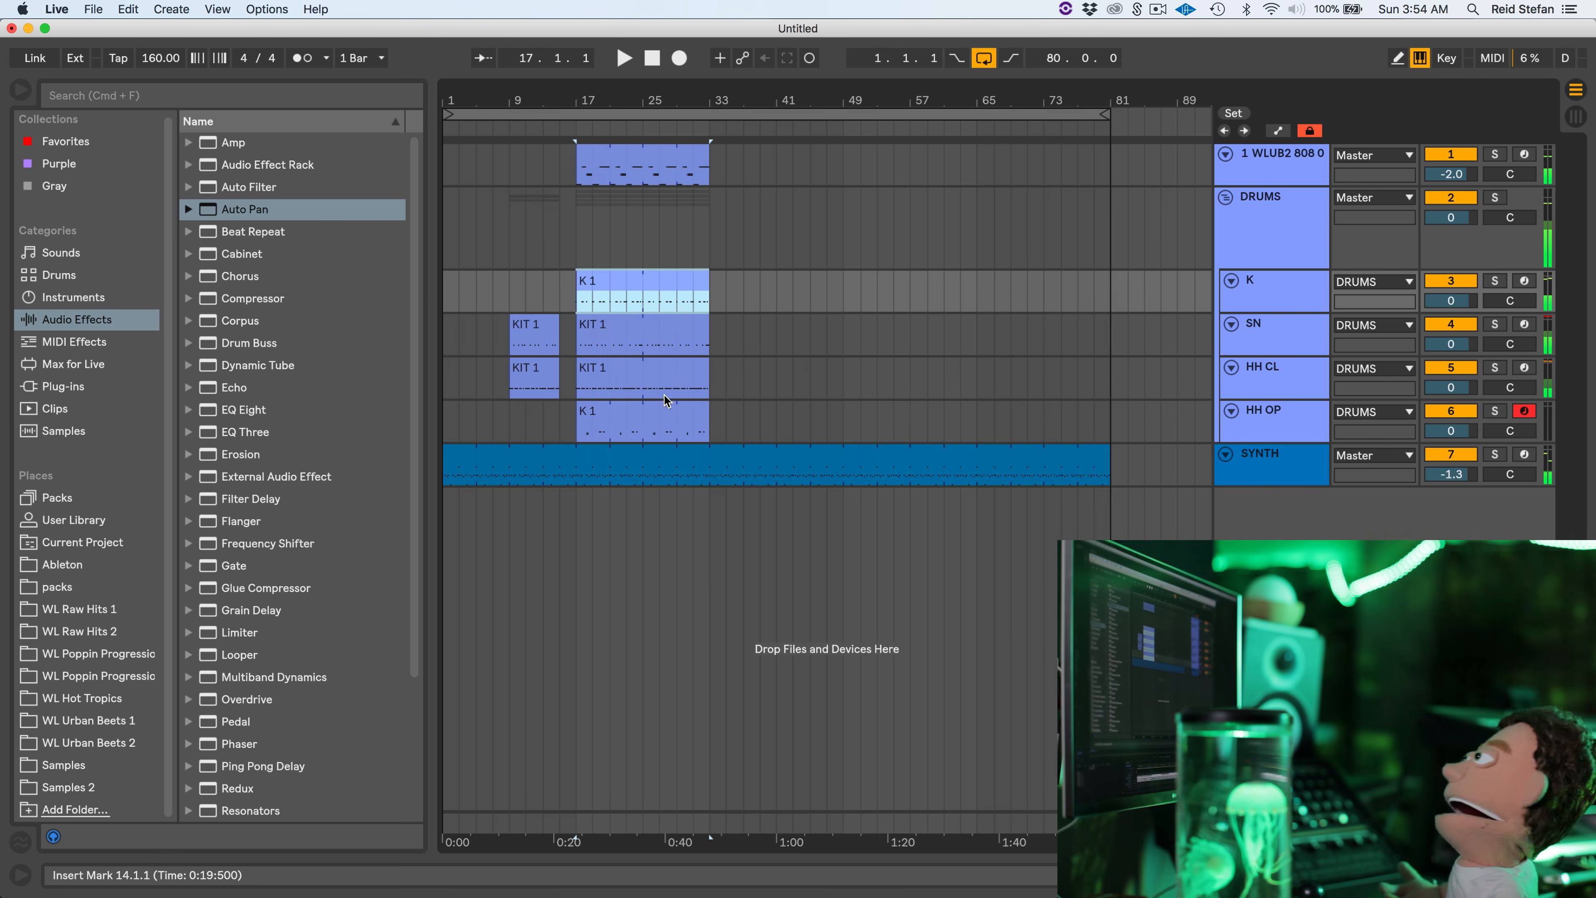
{"action": "left_click", "coordinate": [668, 410], "text": "shift"}
{"action": "left_click_drag", "start_coordinate": [703, 411], "coordinate": [842, 406]}
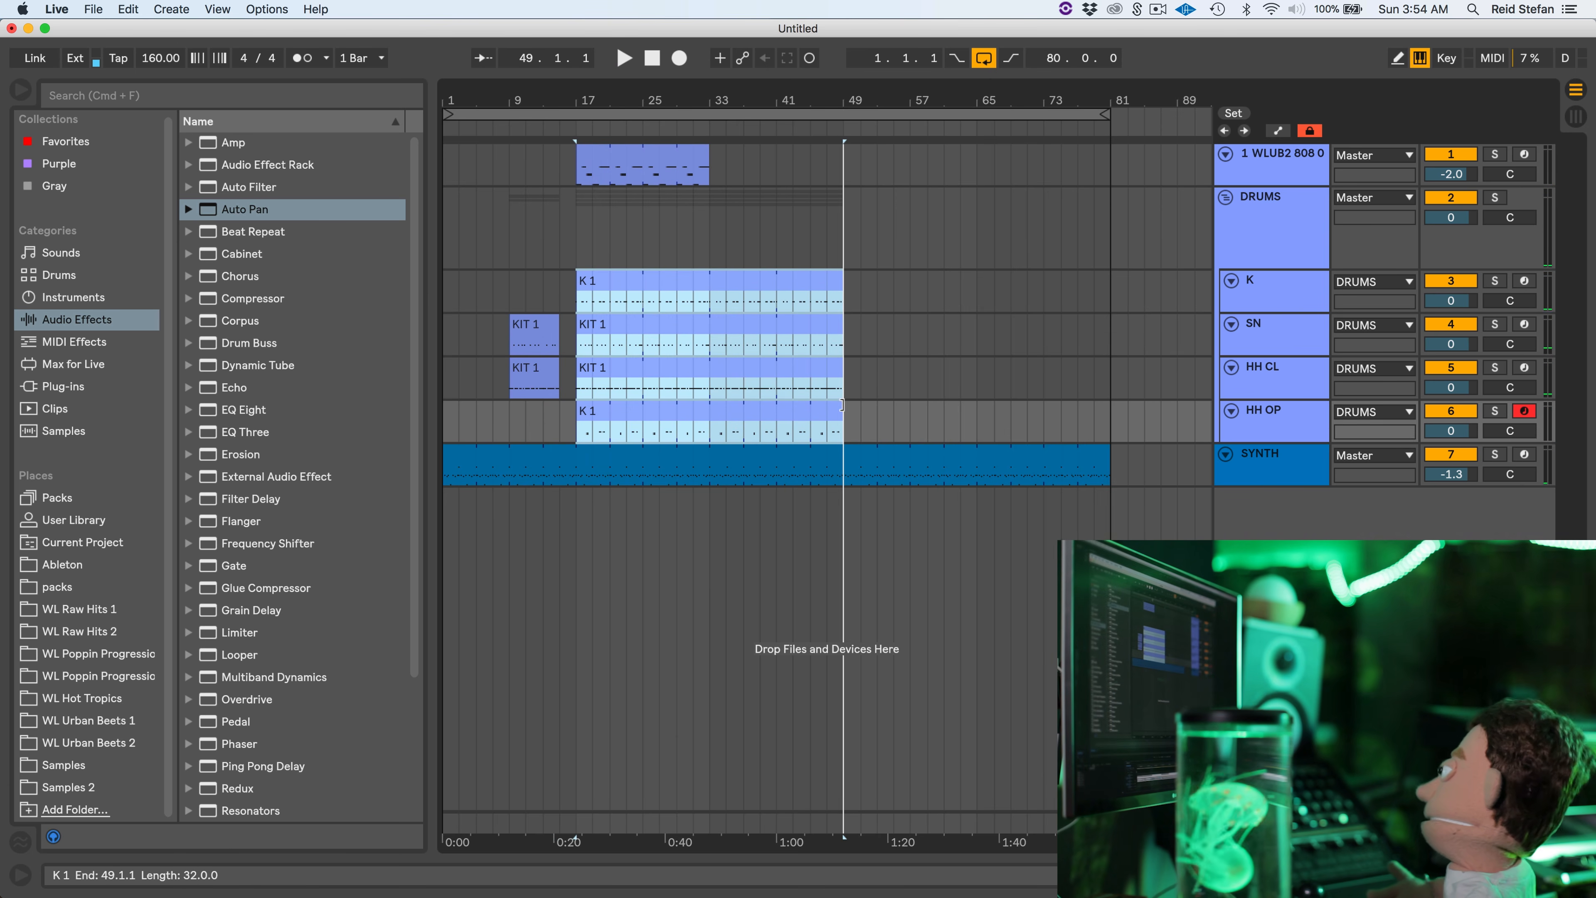
{"action": "left_click_drag", "start_coordinate": [708, 155], "coordinate": [842, 157]}
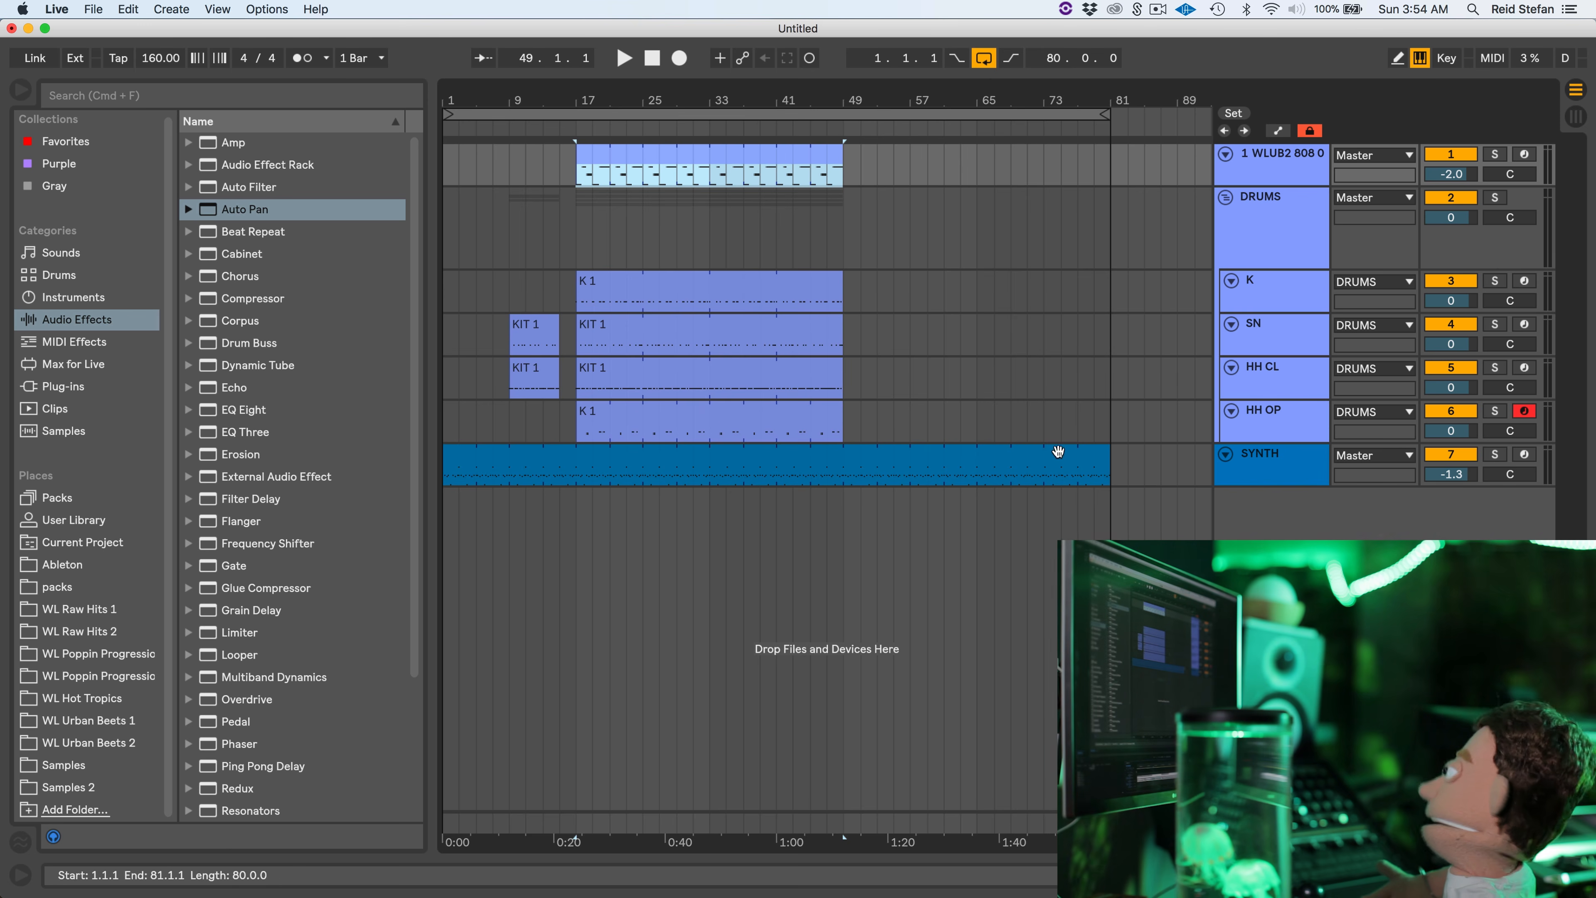
{"action": "left_click_drag", "start_coordinate": [1106, 451], "coordinate": [327, 463]}
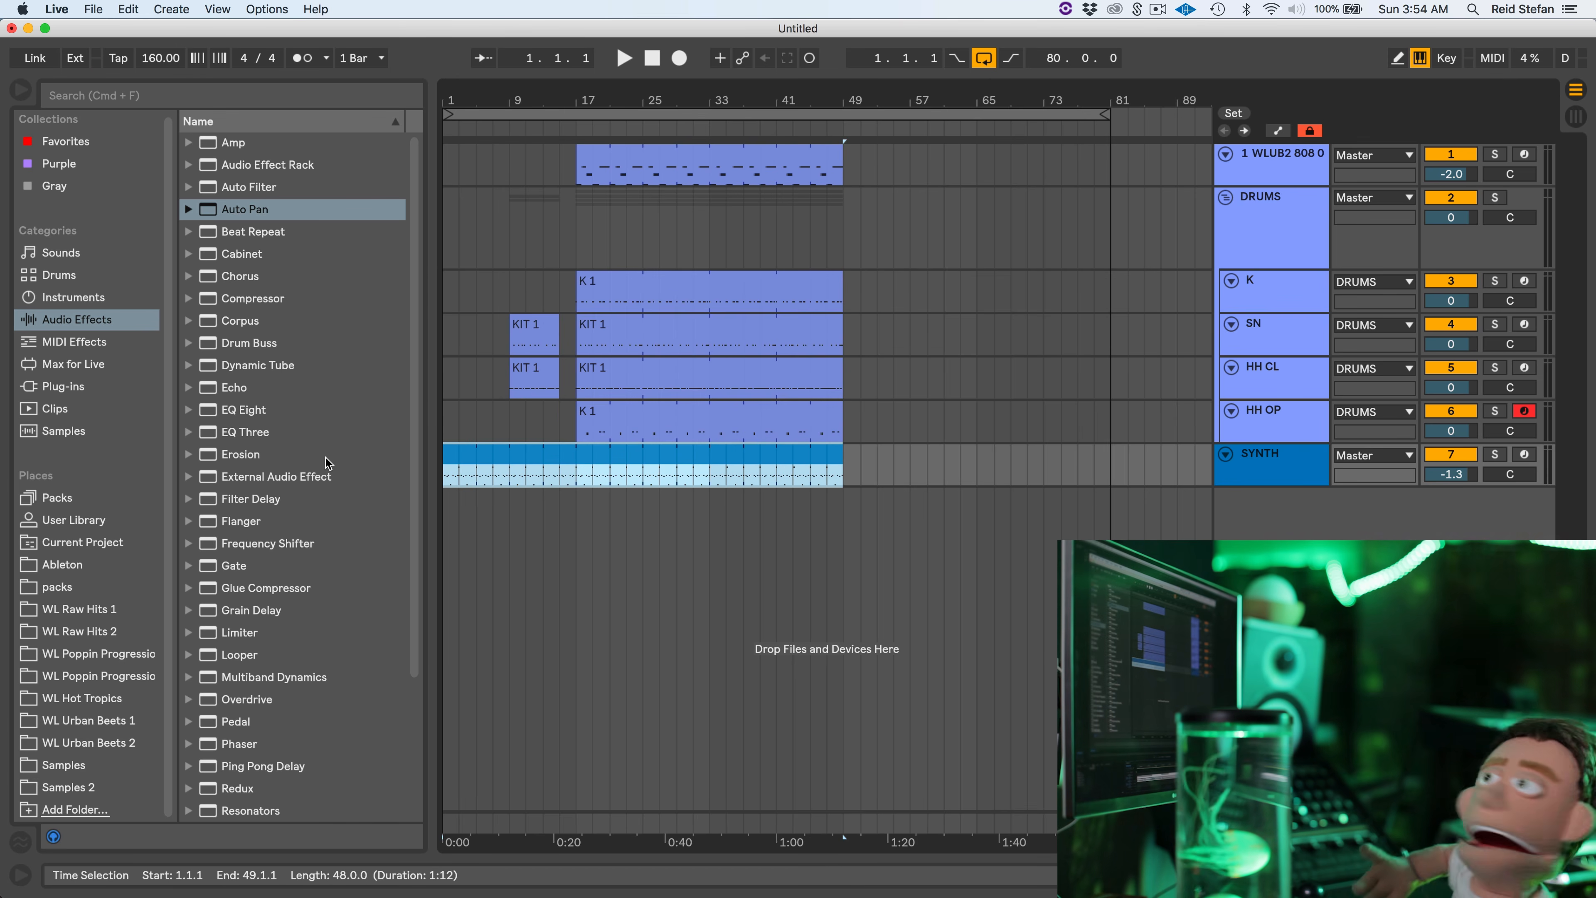
{"action": "key", "text": "super+shift+d"}
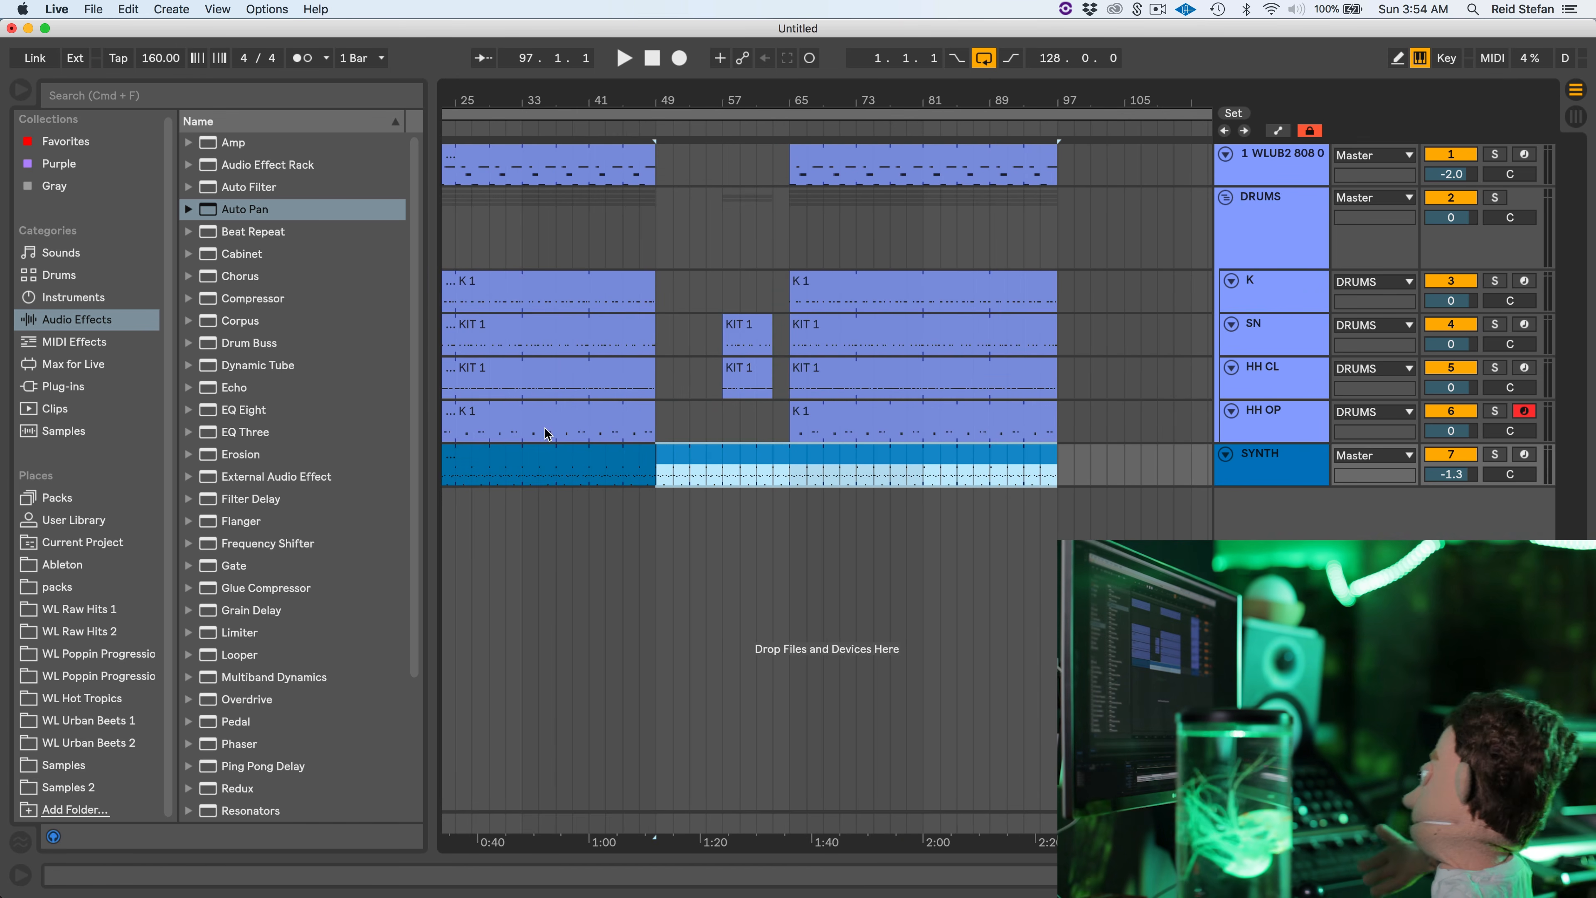
{"action": "left_click_drag", "start_coordinate": [468, 110], "coordinate": [580, 118]}
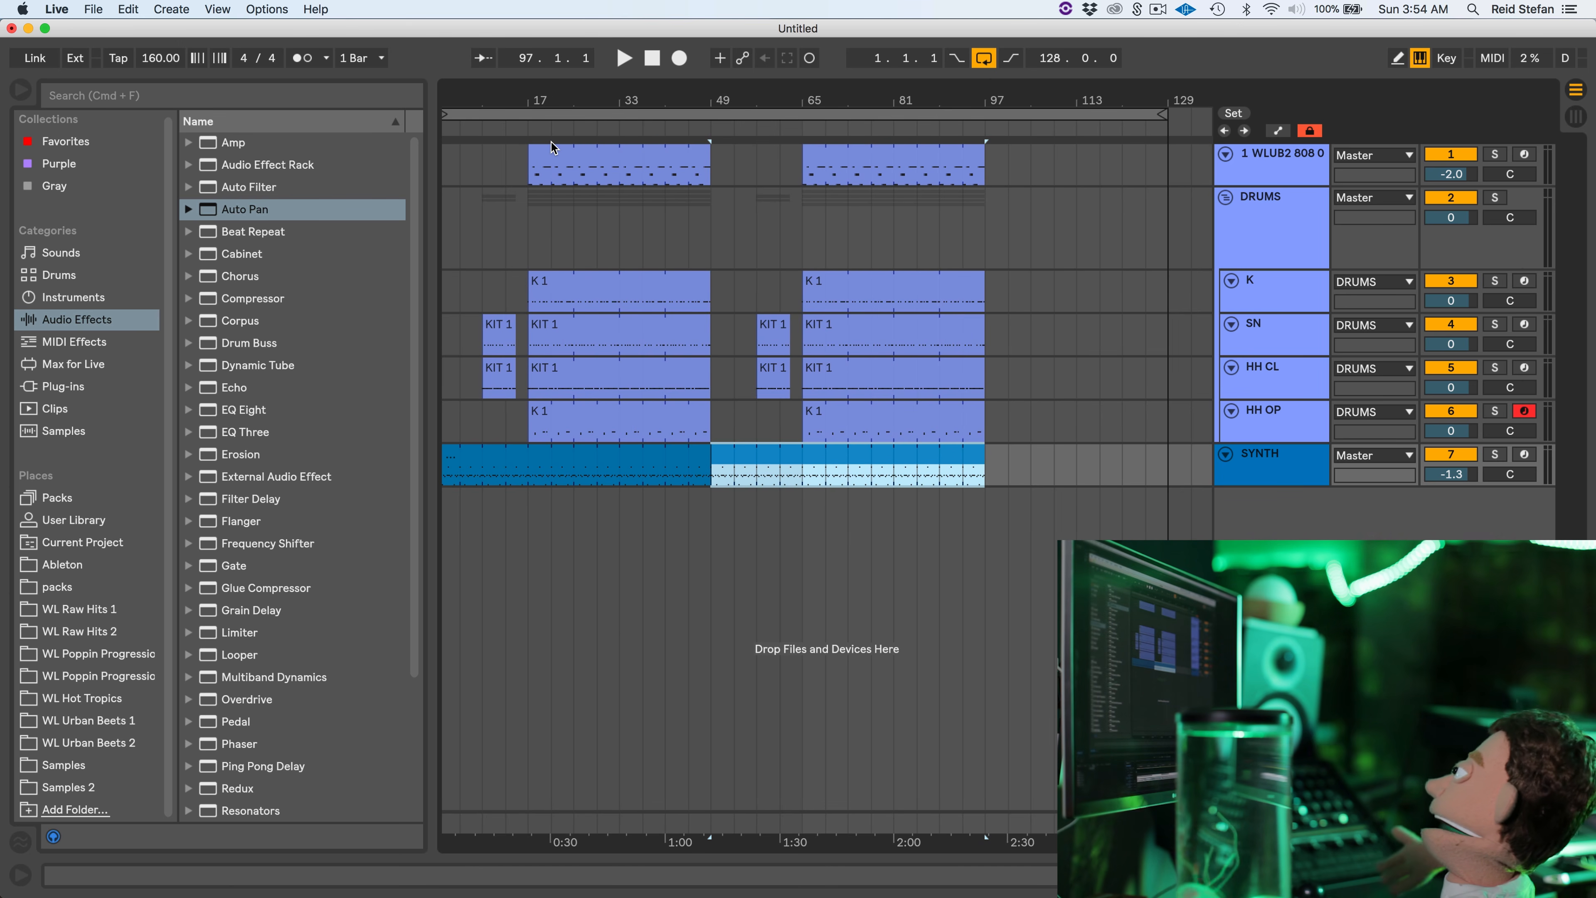
{"action": "key", "text": "super+z"}
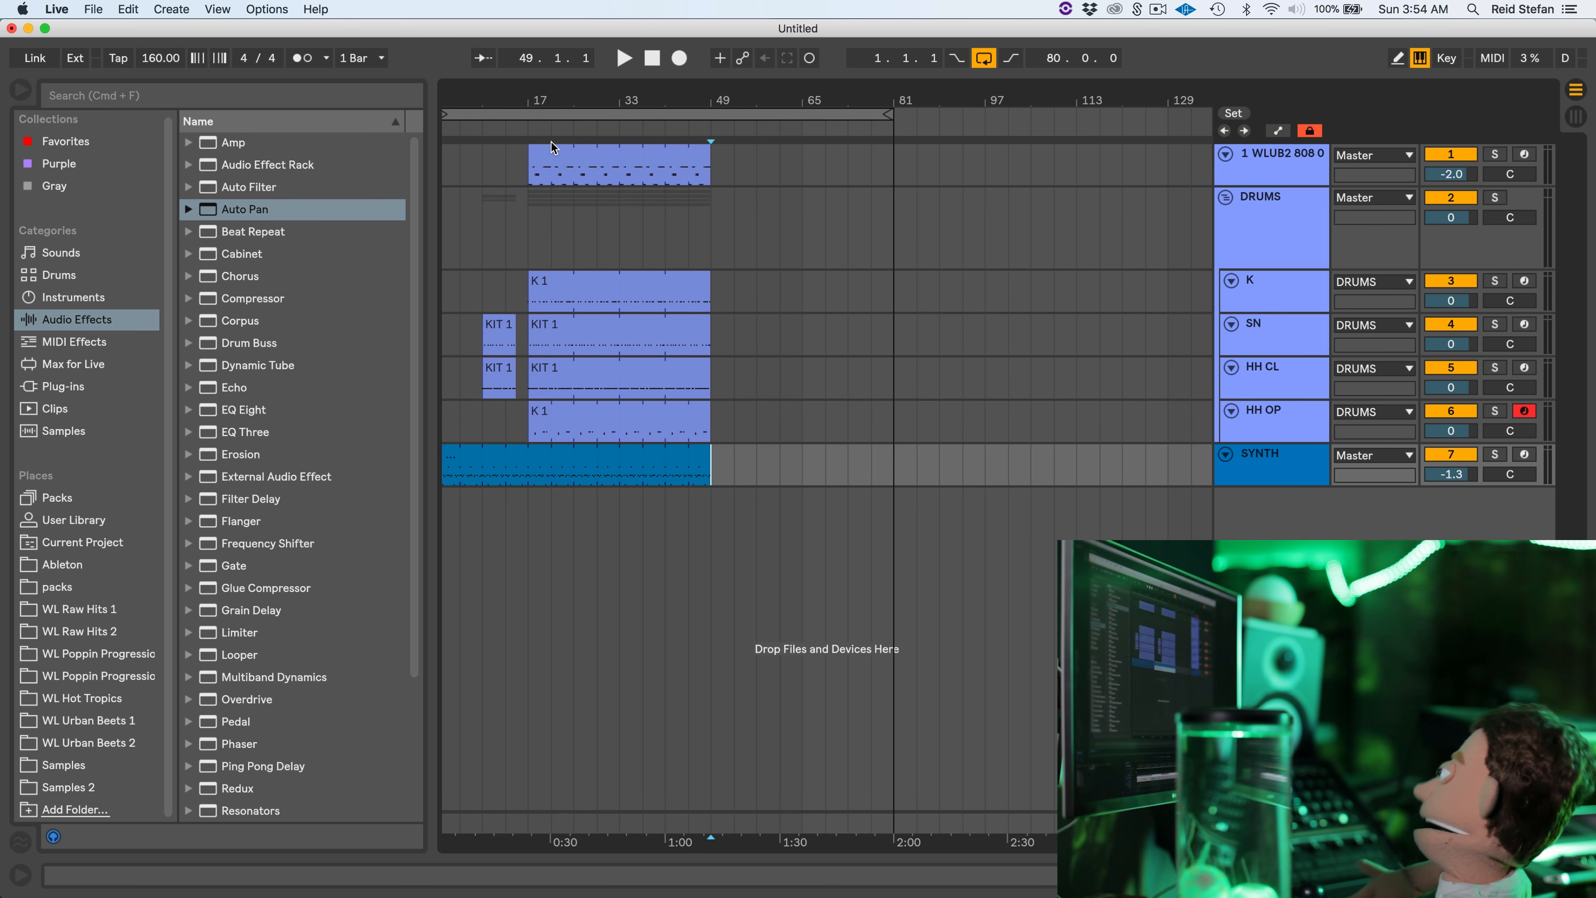
Duplicate the time of bars 1 to 49 across all tracks and hide the browser
{"action": "key", "text": "super+shift+d"}
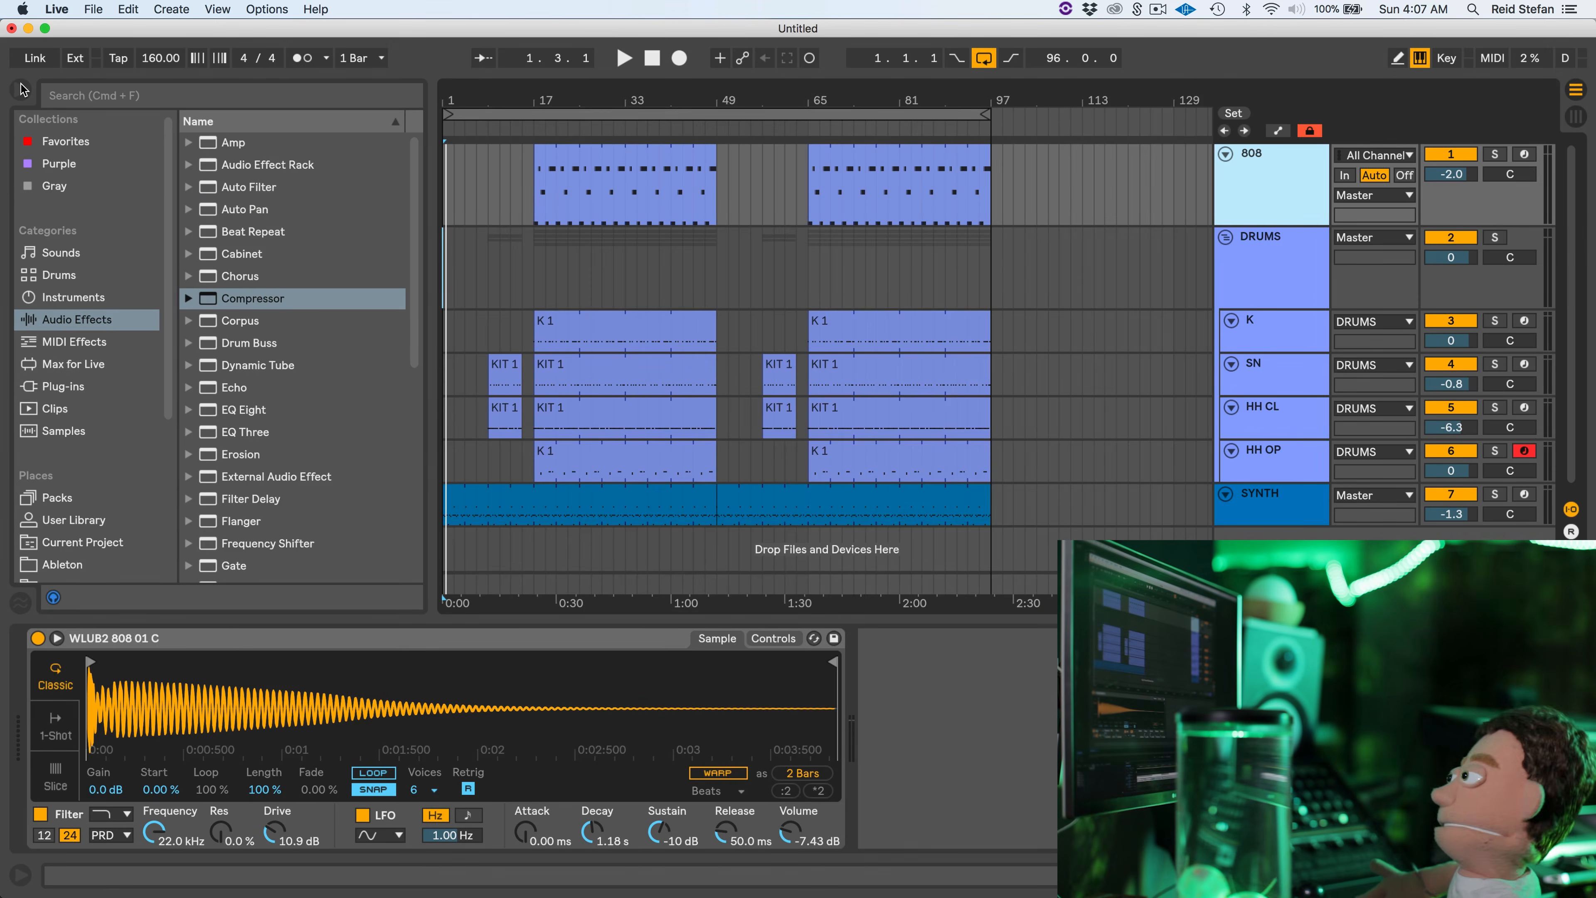
{"action": "left_click", "coordinate": [21, 89]}
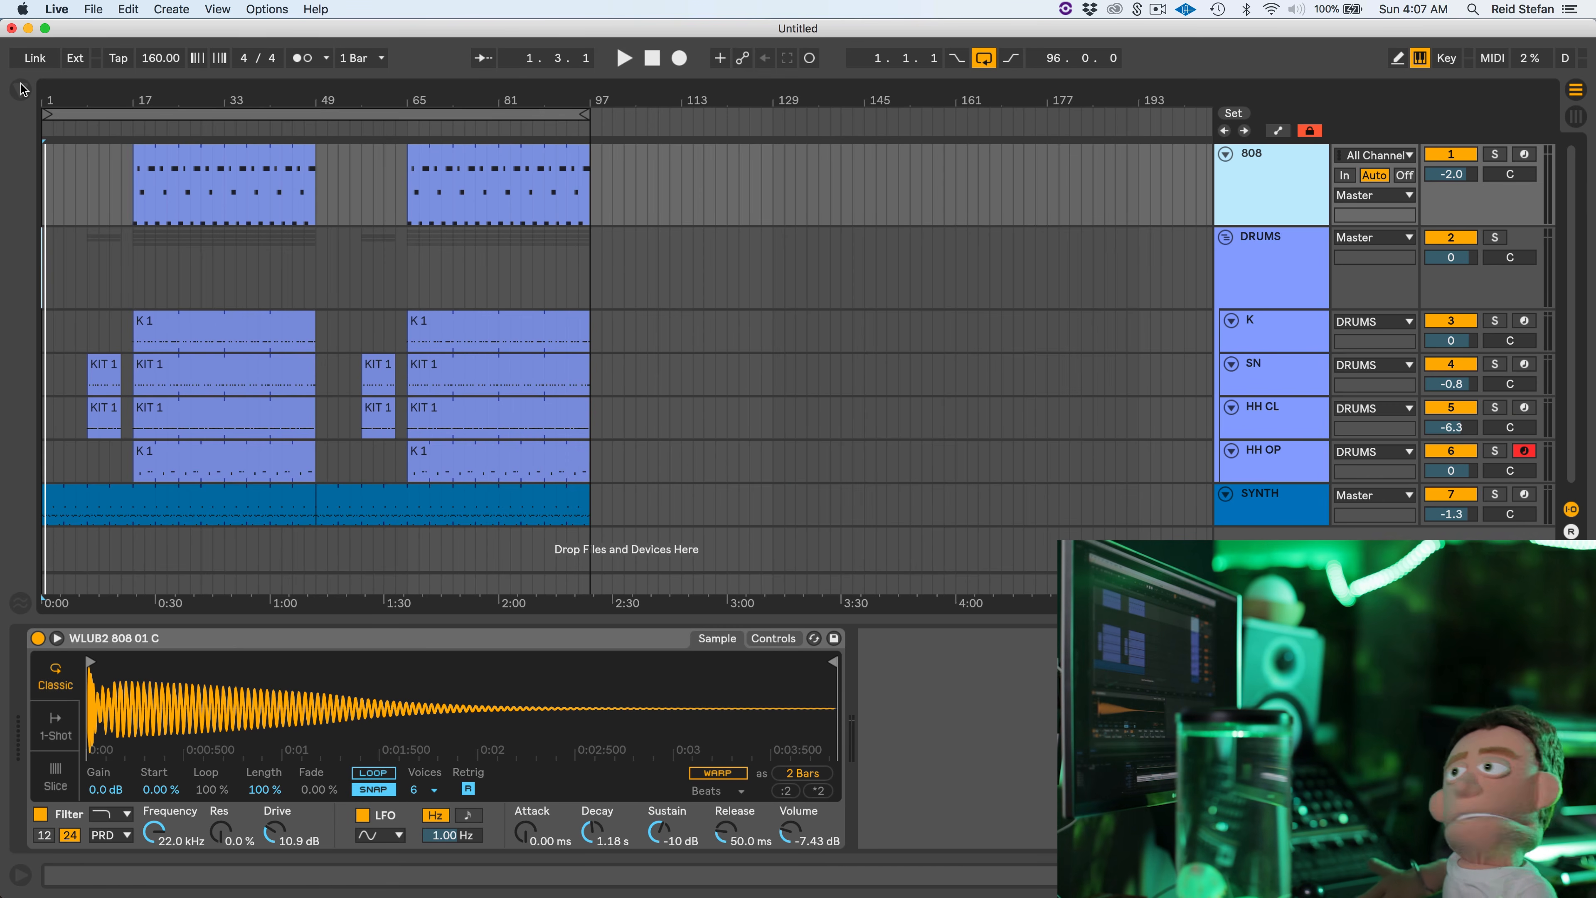
Trim the starts of the two long HH CL clips, the first to bar 33 and the second to bar 83
{"action": "left_click_drag", "start_coordinate": [155, 106], "coordinate": [154, 143]}
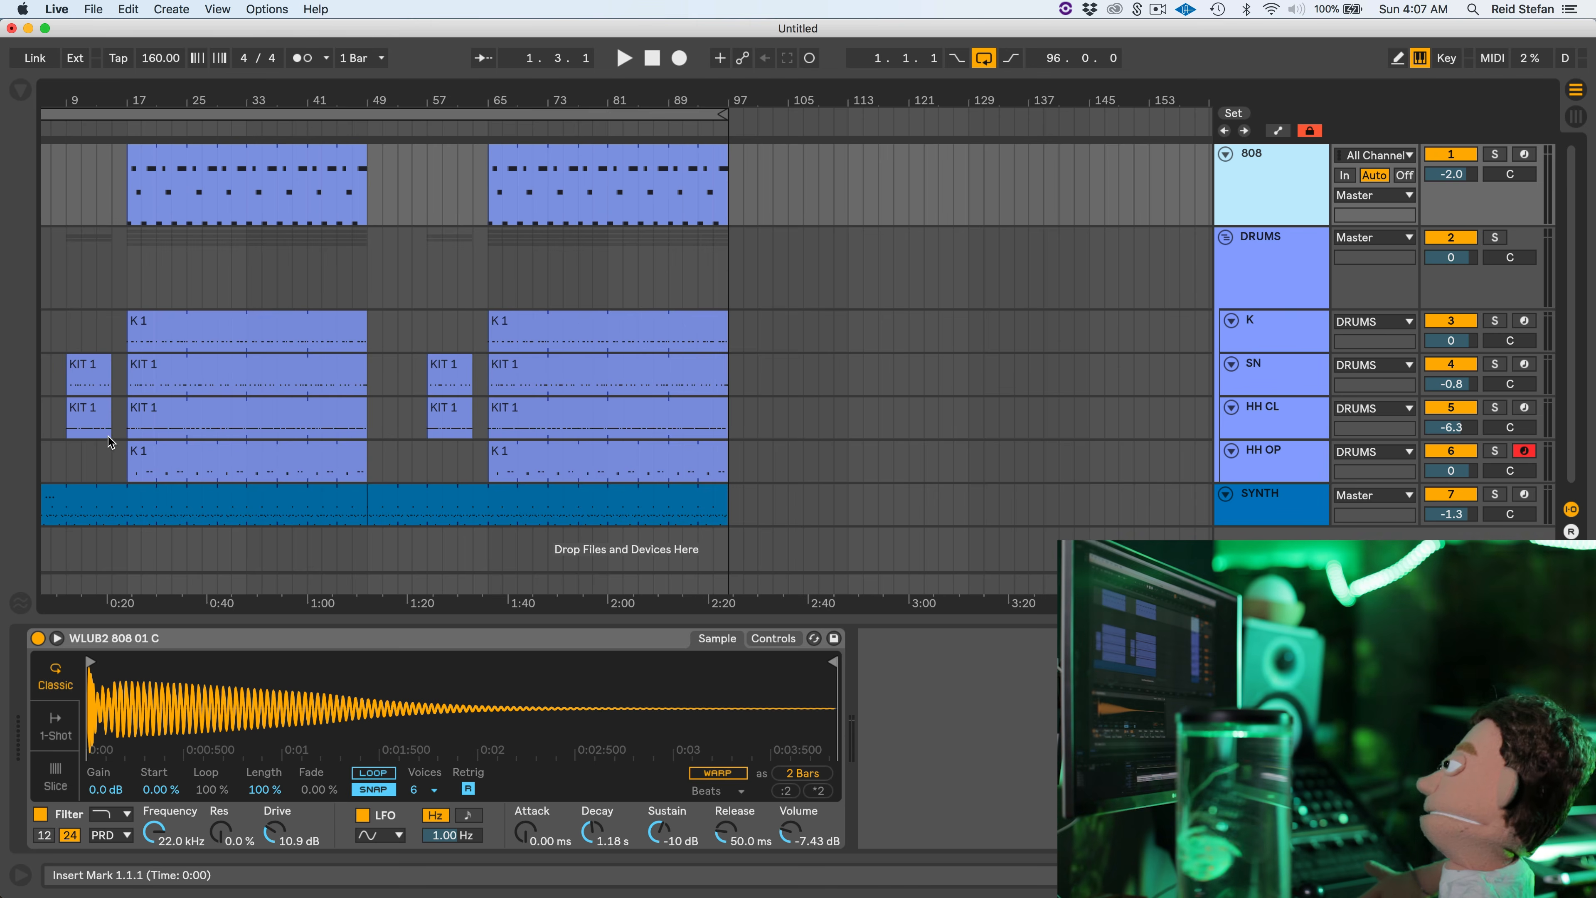
{"action": "left_click_drag", "start_coordinate": [134, 410], "coordinate": [252, 421]}
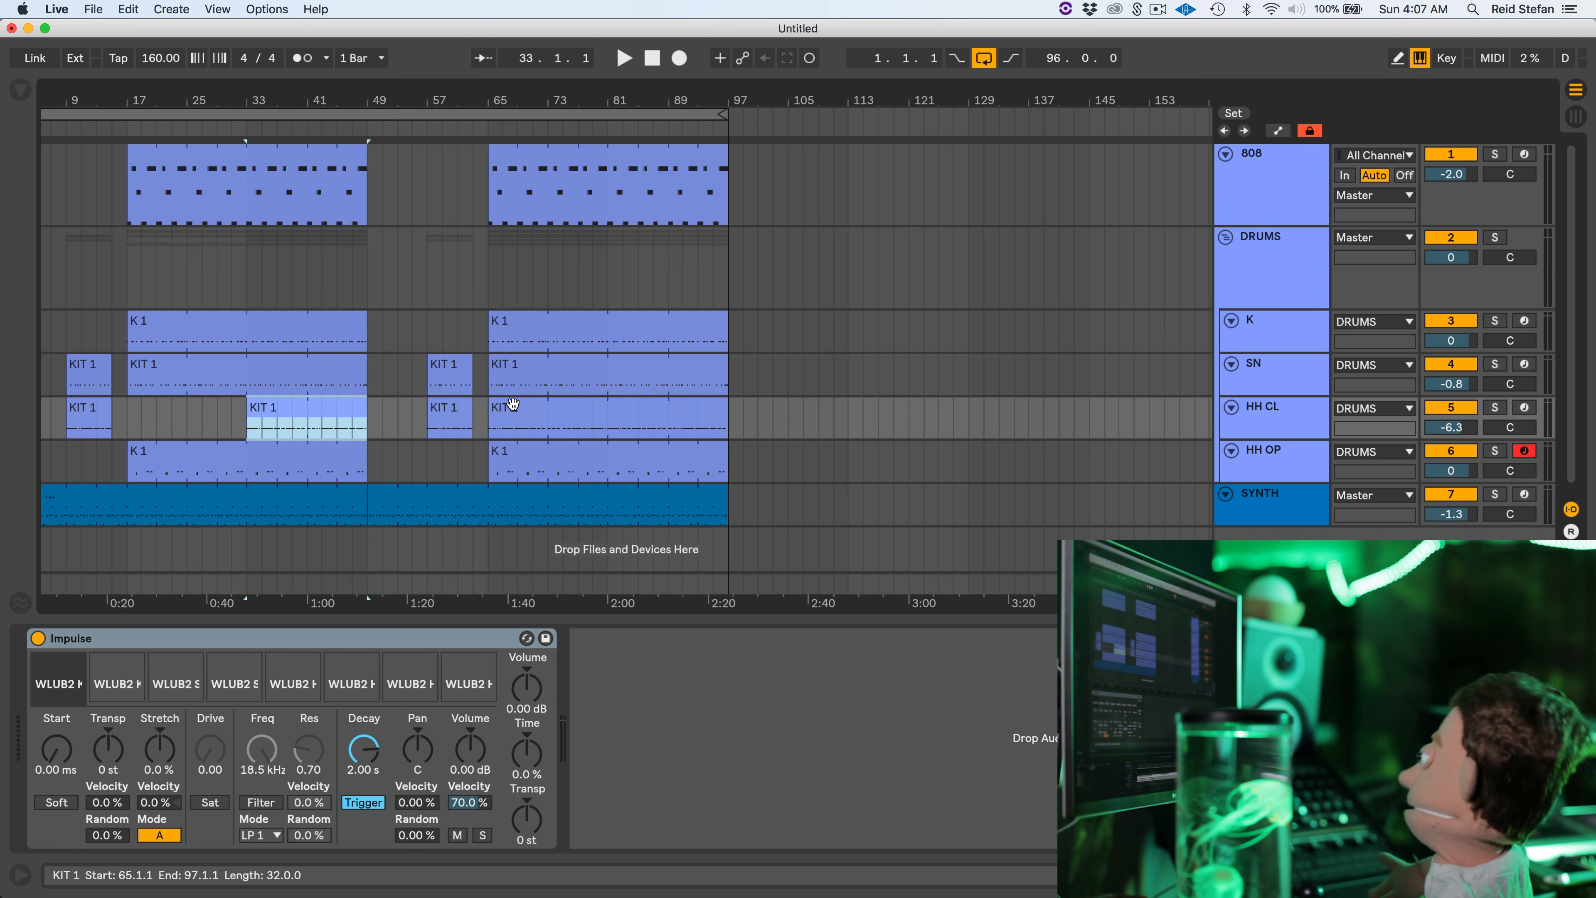
{"action": "left_click_drag", "start_coordinate": [494, 410], "coordinate": [598, 428]}
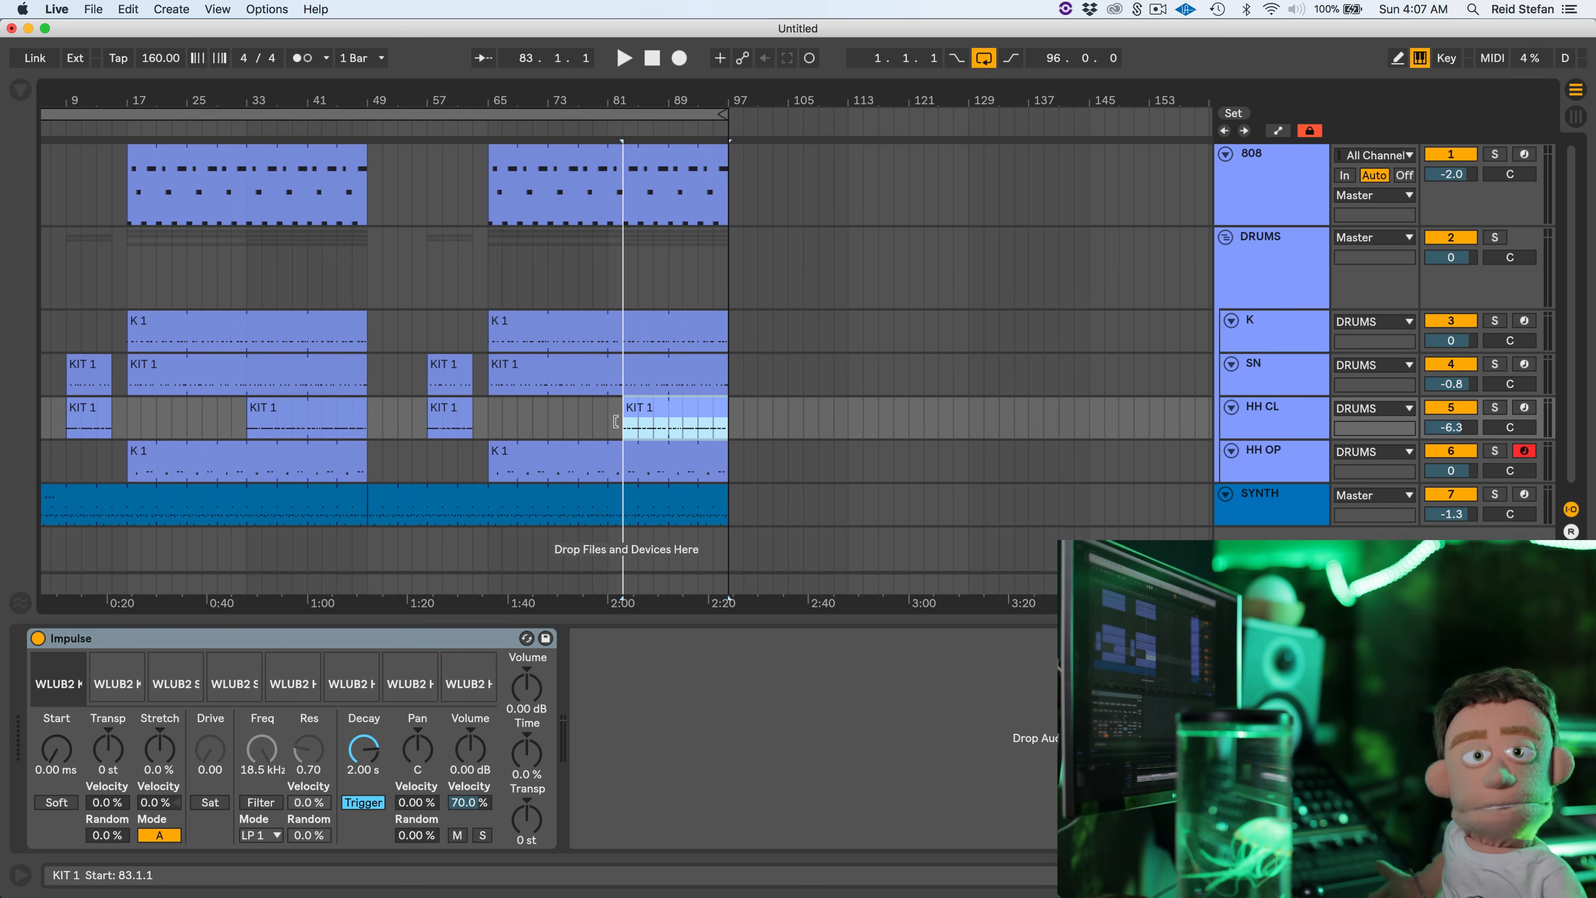